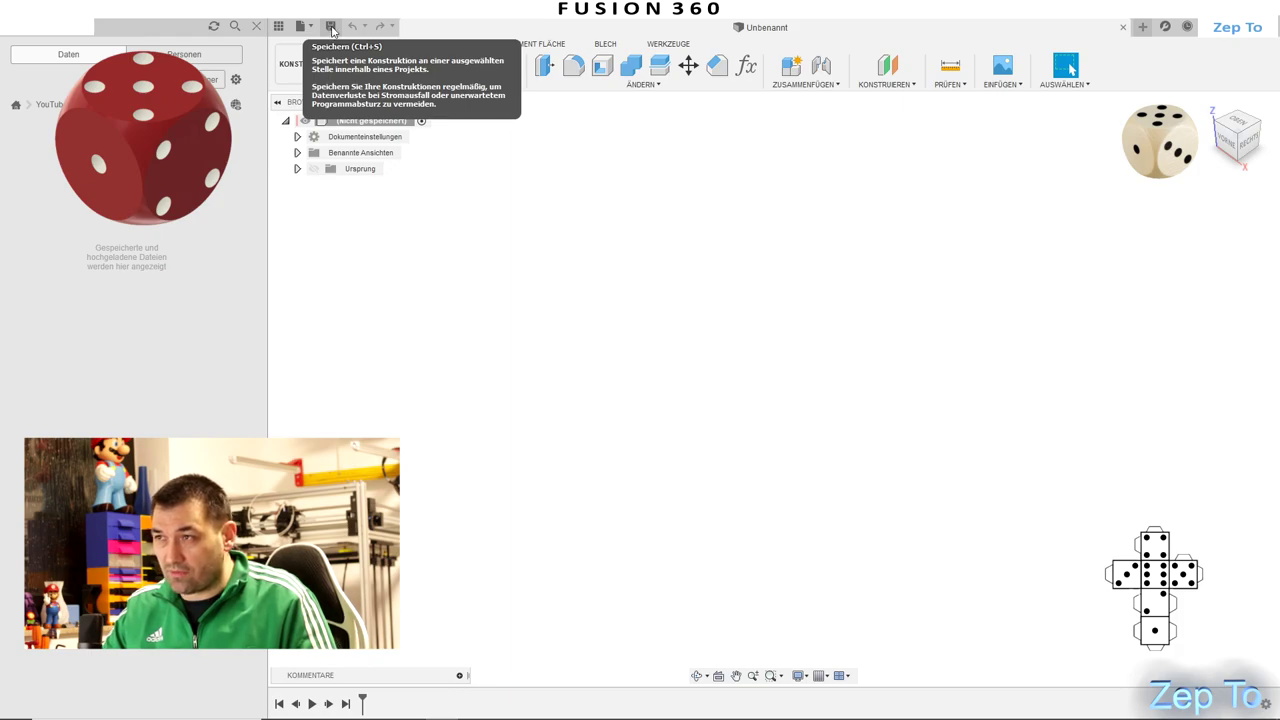
Save the empty design as 'Würfel mit Augen' in the YouTube › Würfel project folder
left_click(331, 27)
double_click(537, 123)
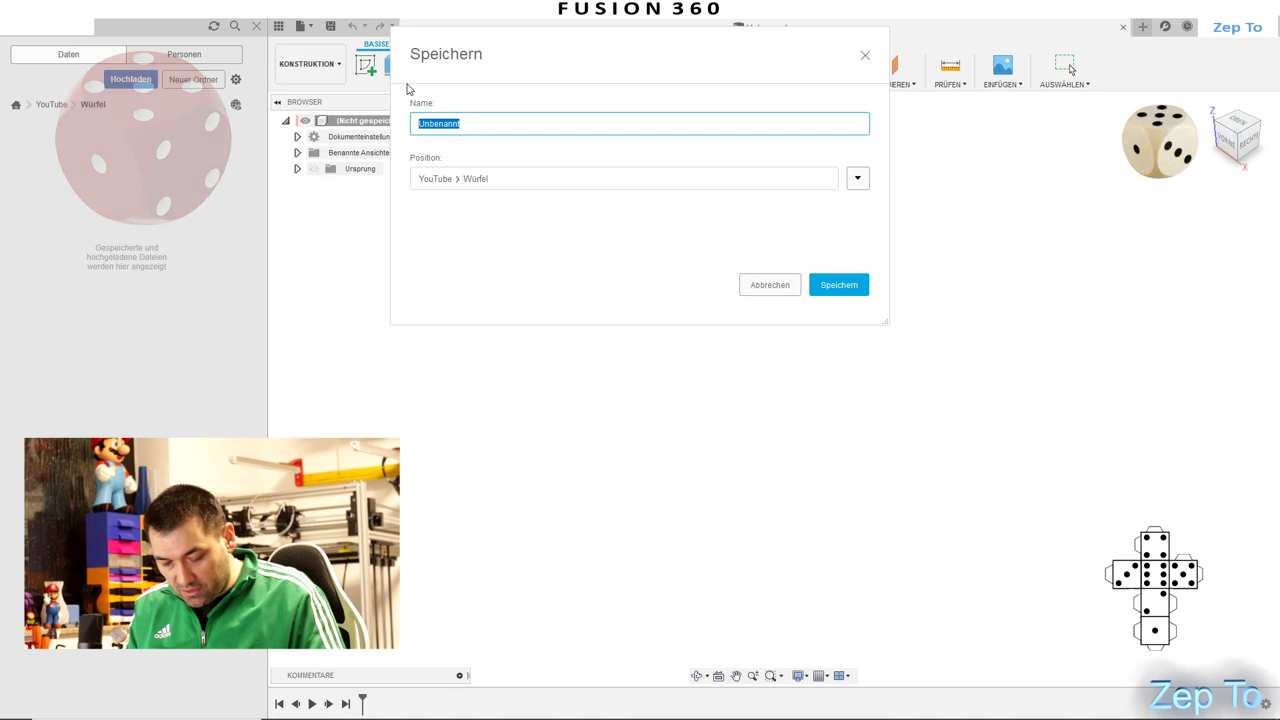
type("Würfel mit")
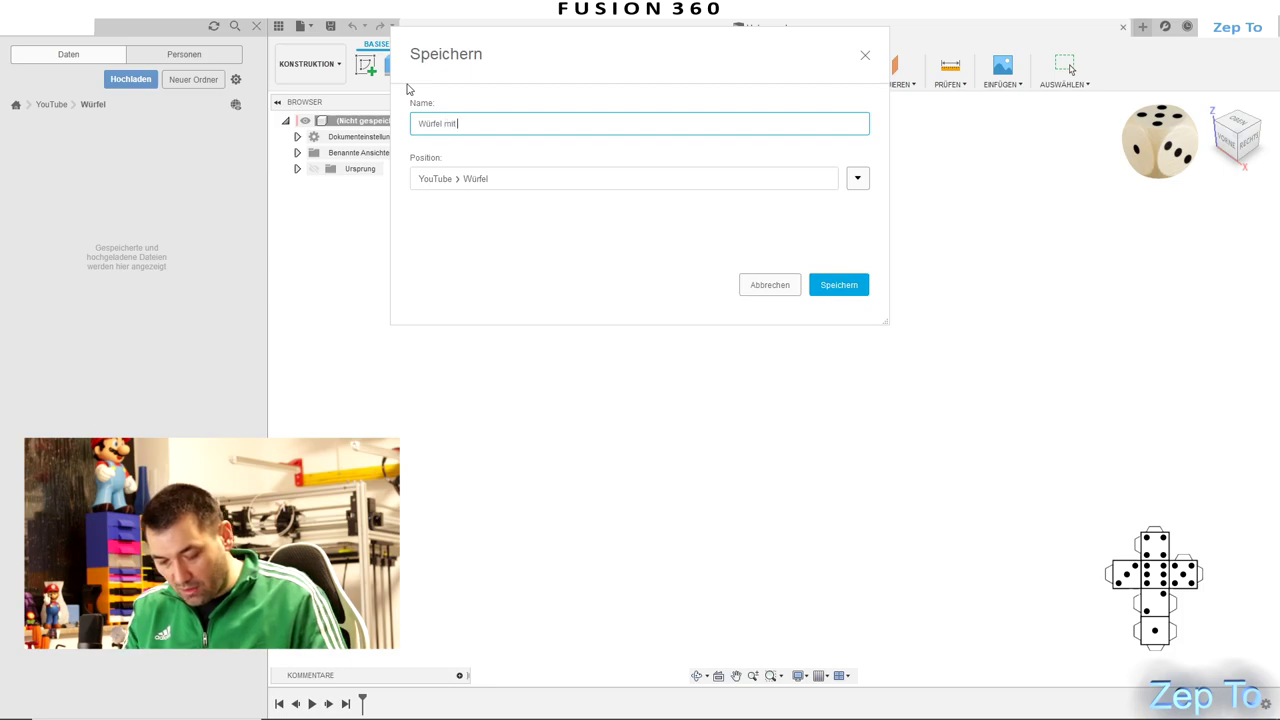
type("en")
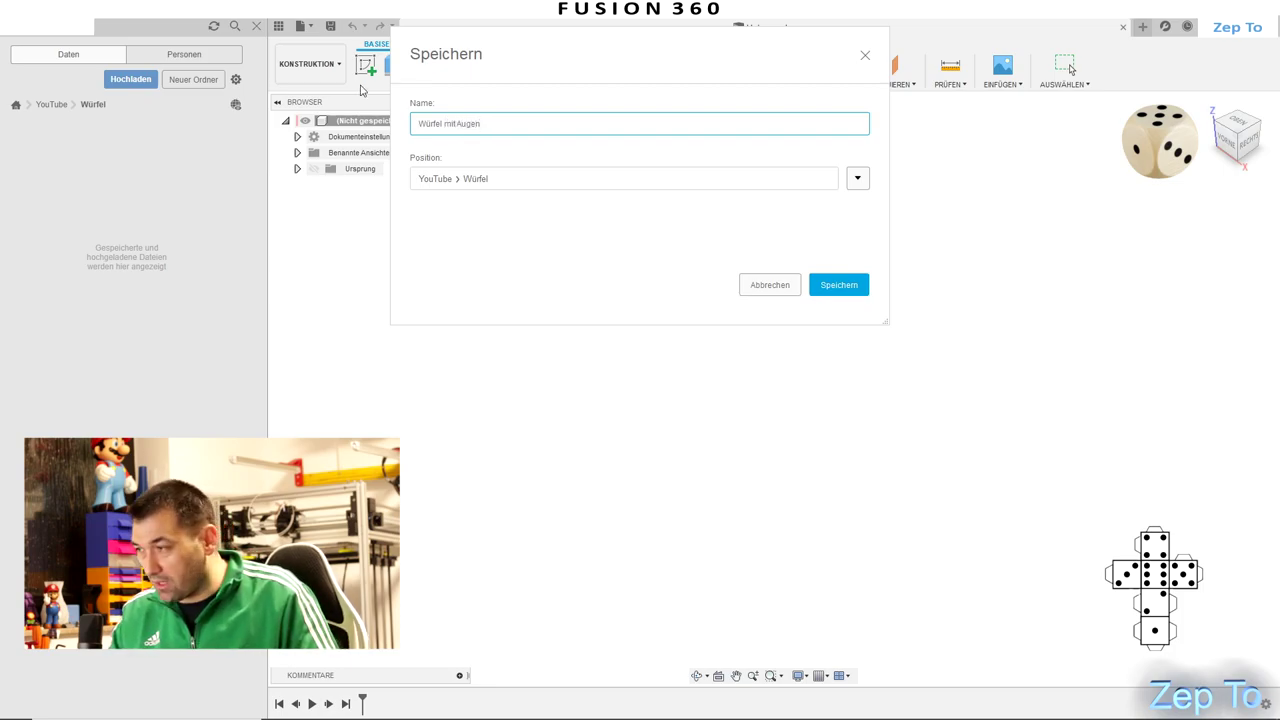
left_click(852, 287)
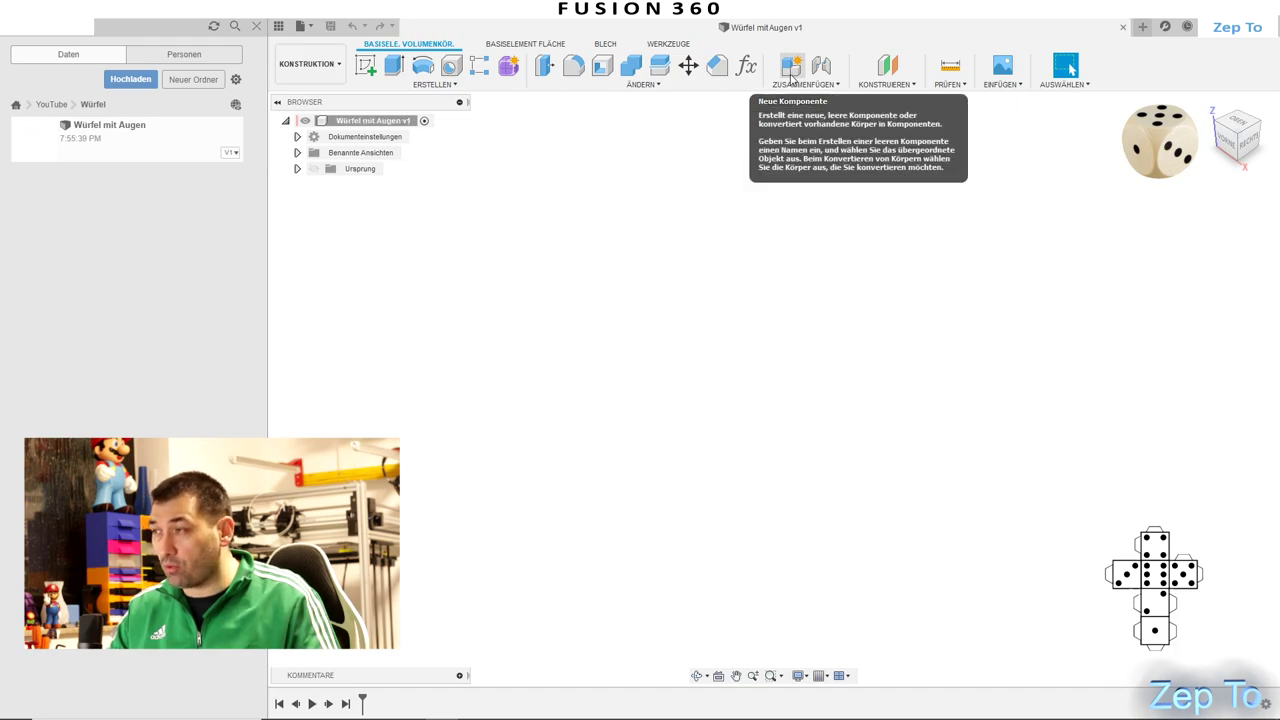
Add an empty component, Komponente1, and bring up the Parameters dialog
left_click(791, 70)
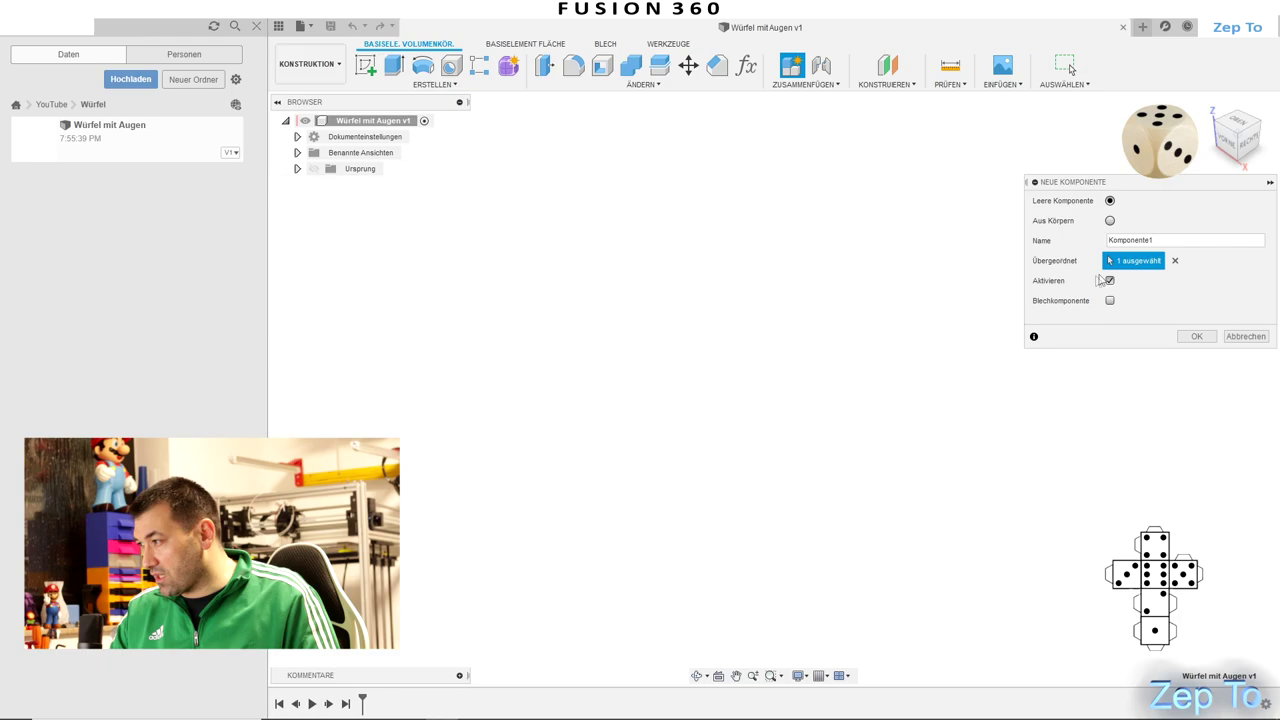
left_click(1194, 336)
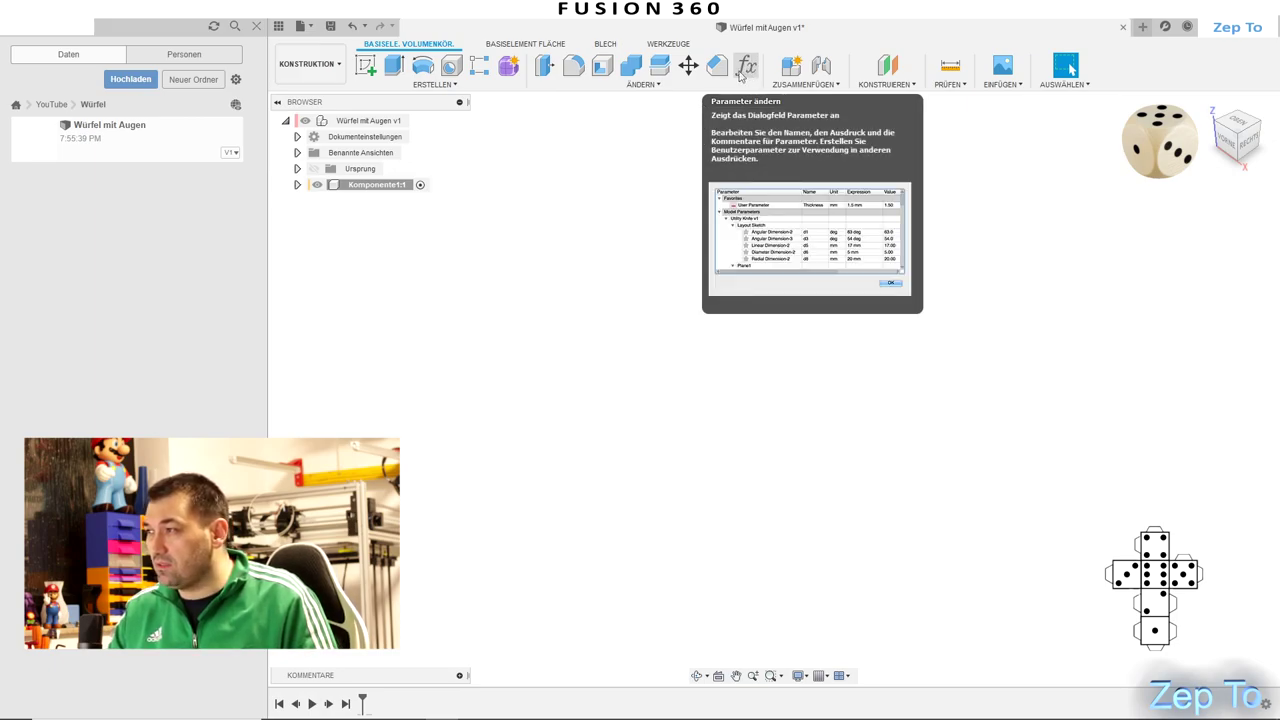
left_click(645, 85)
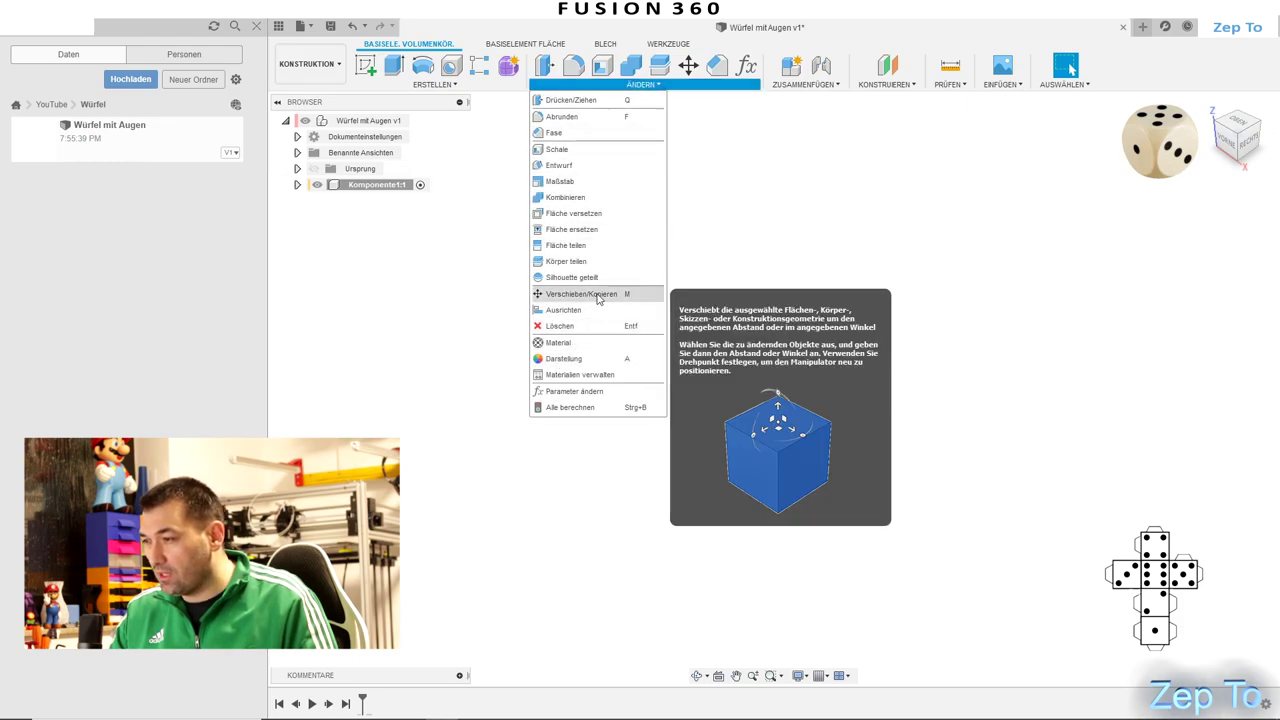
left_click(573, 392)
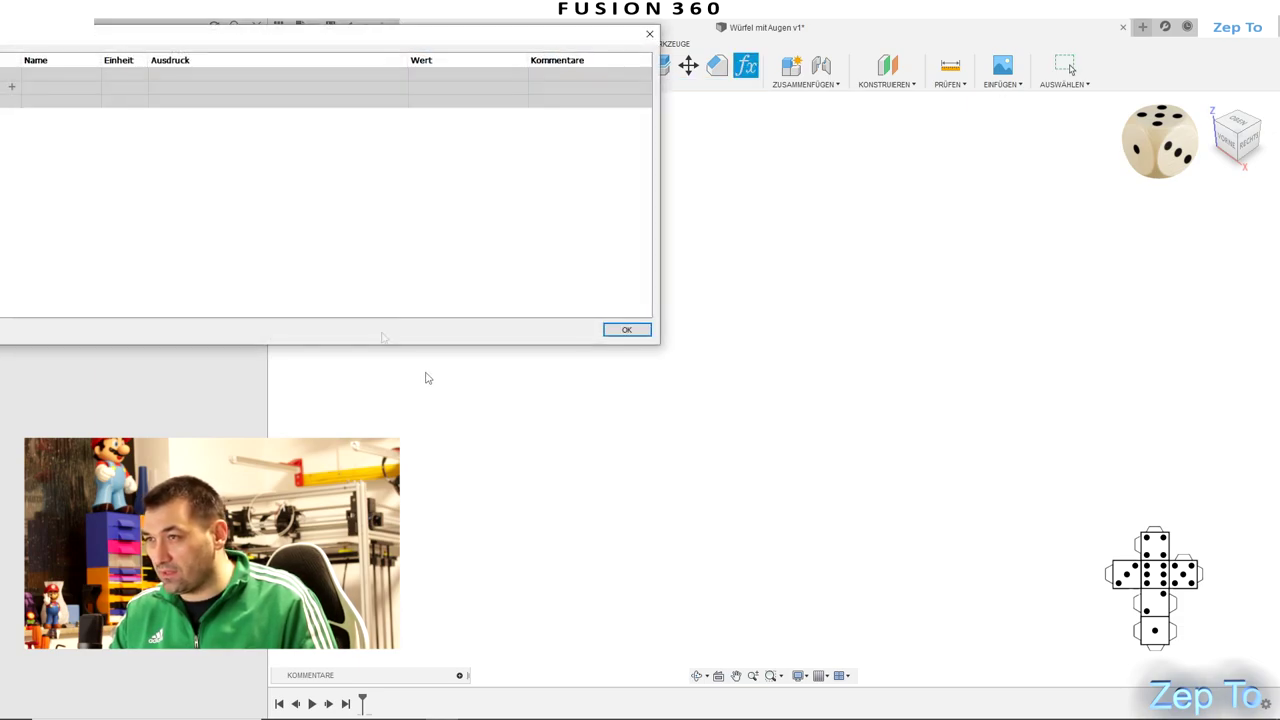
Add a user parameter named Base with expression 30 mm, then close Parameters
left_click_drag(391, 45, 750, 100)
left_click(419, 168)
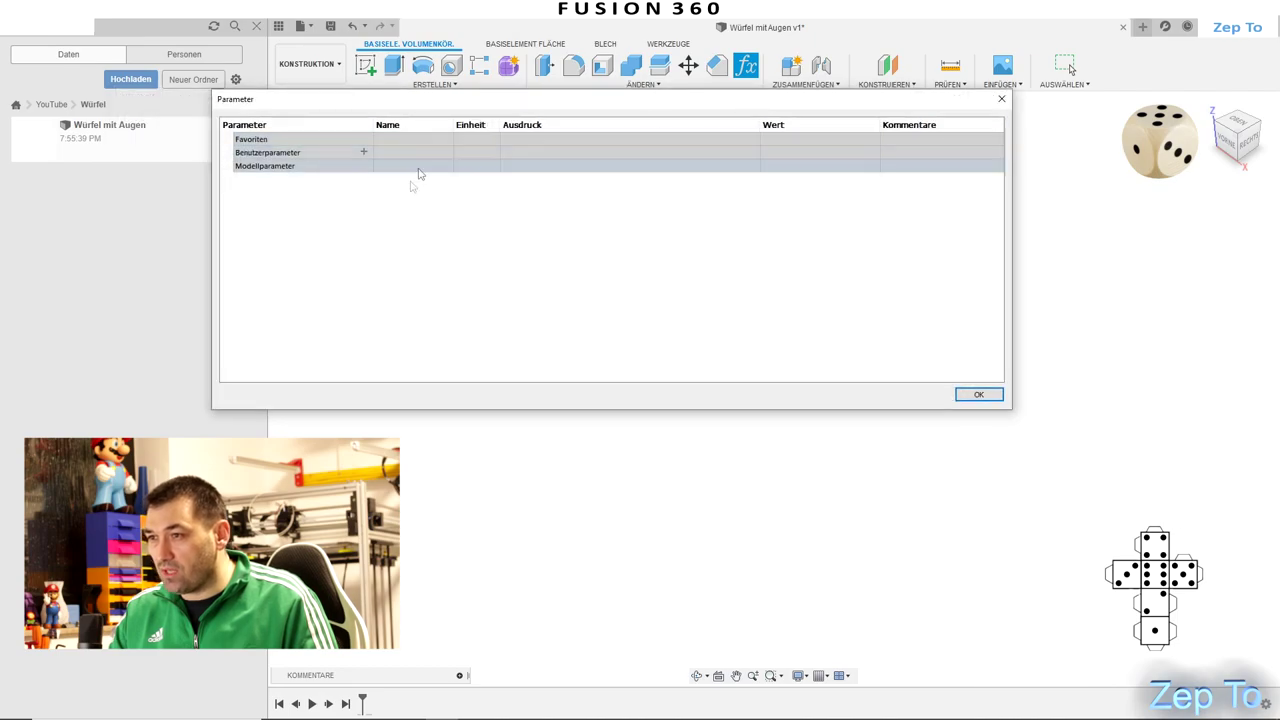
left_click(362, 155)
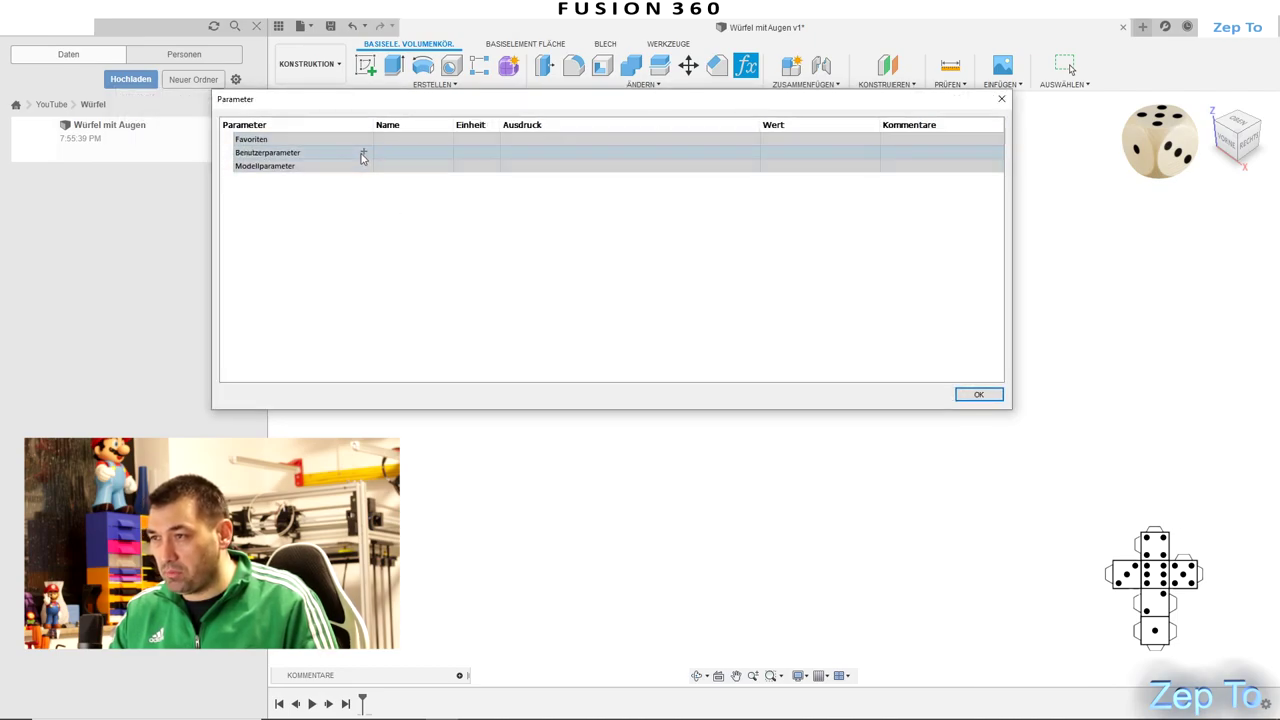
left_click(363, 153)
left_click(629, 215)
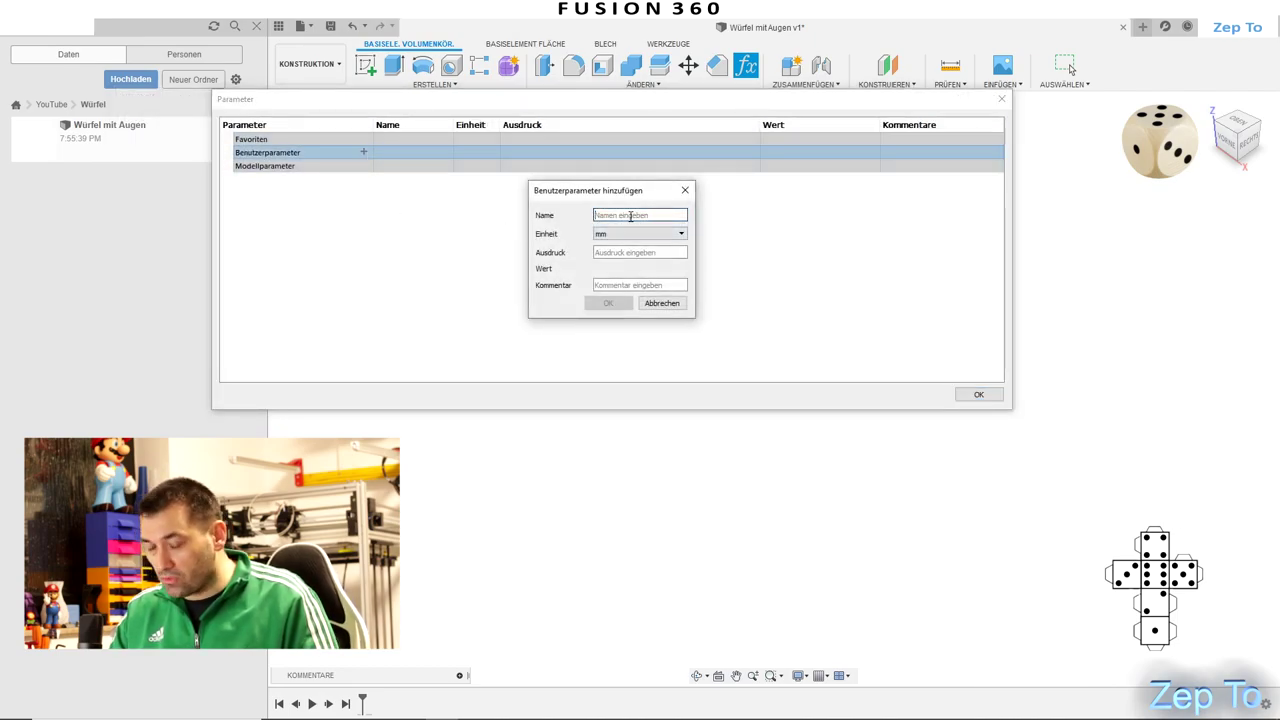
type("Base")
left_click(652, 253)
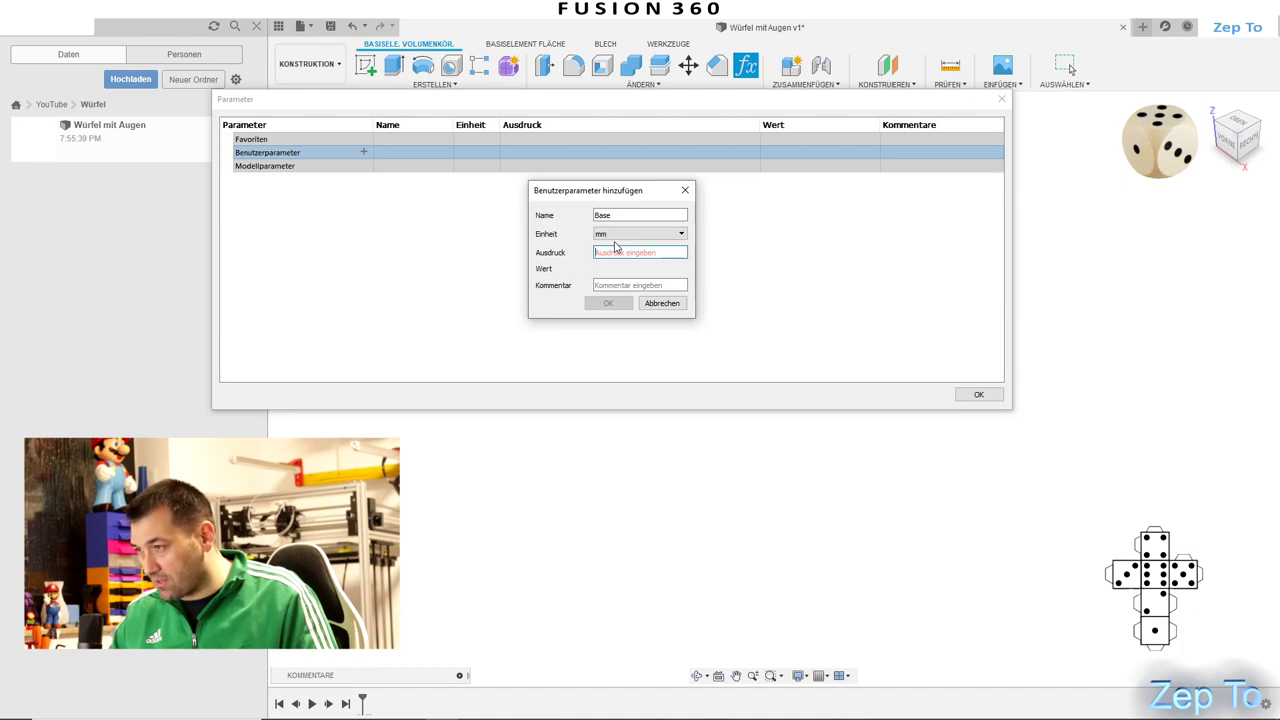
type("30")
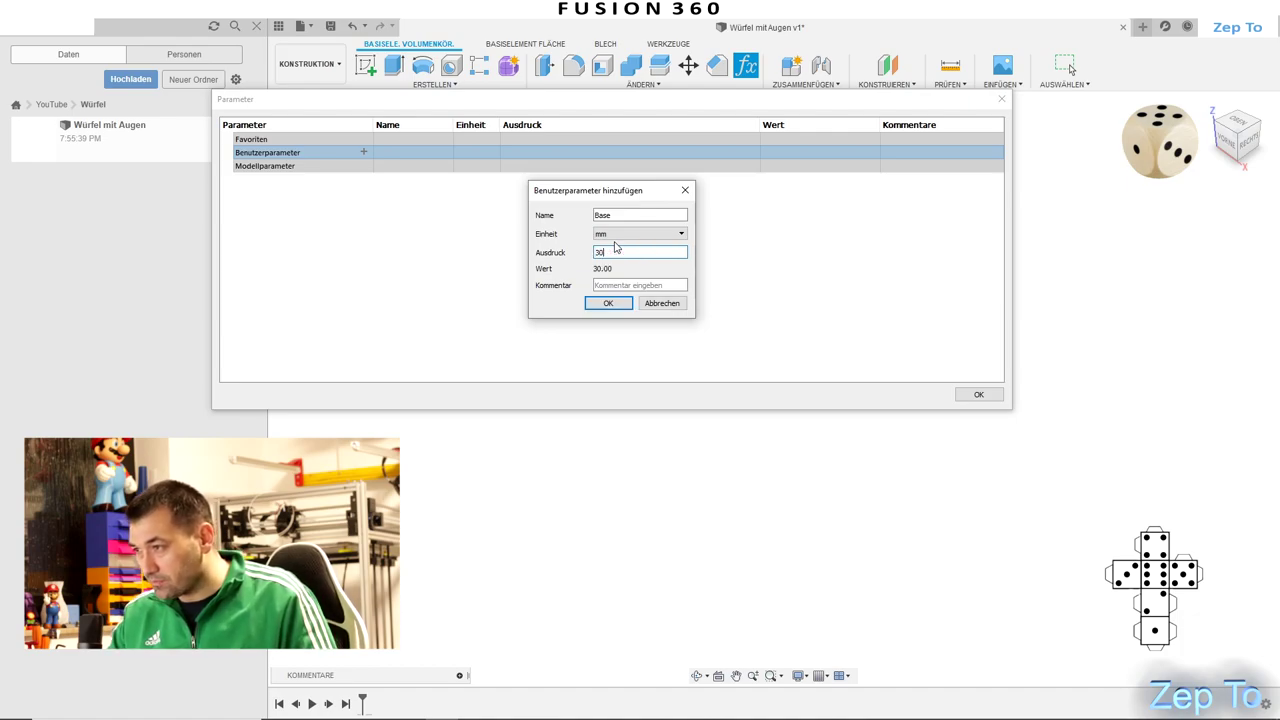
left_click(615, 304)
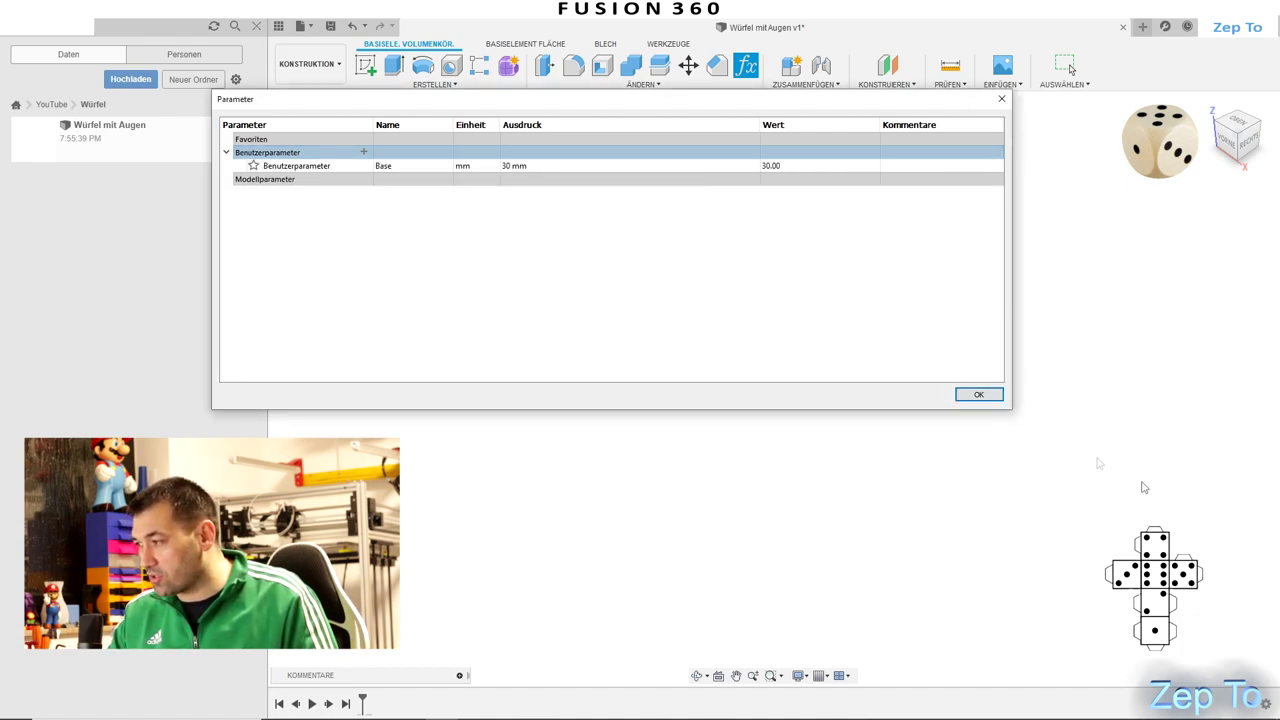
left_click(984, 395)
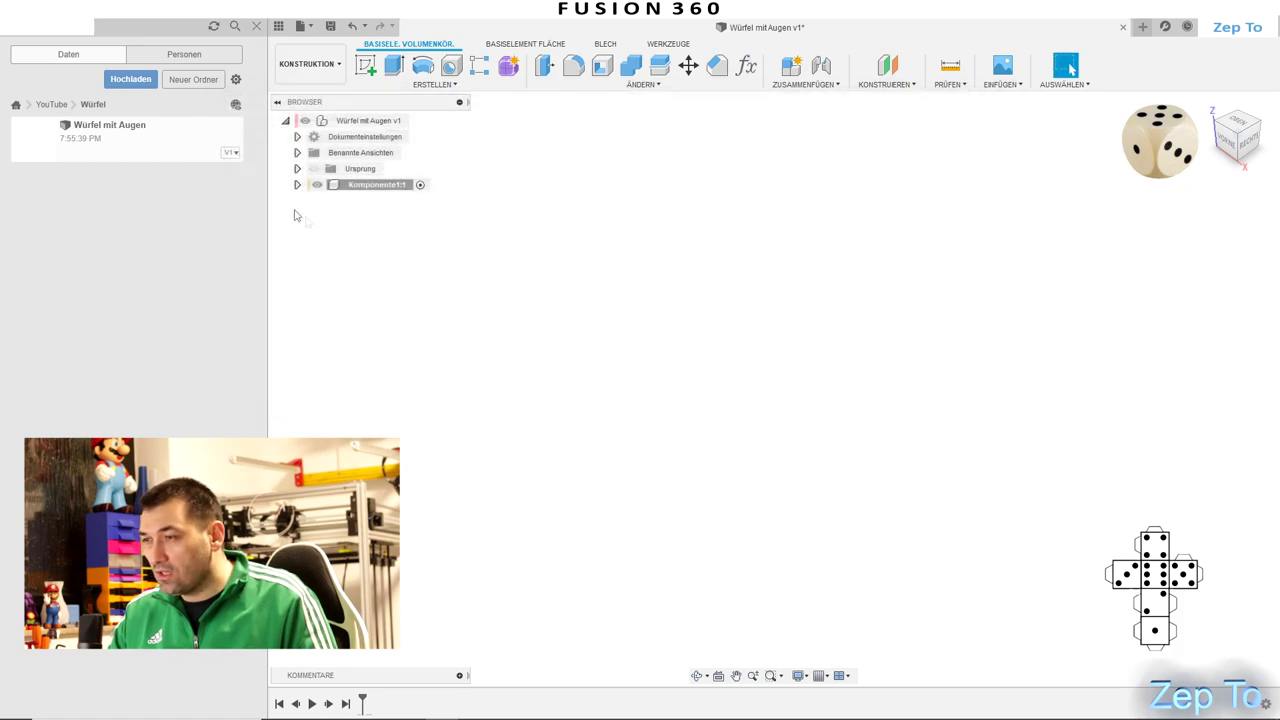
Rename Komponente1:1 in the browser to Base, then deselect it
left_click(383, 188)
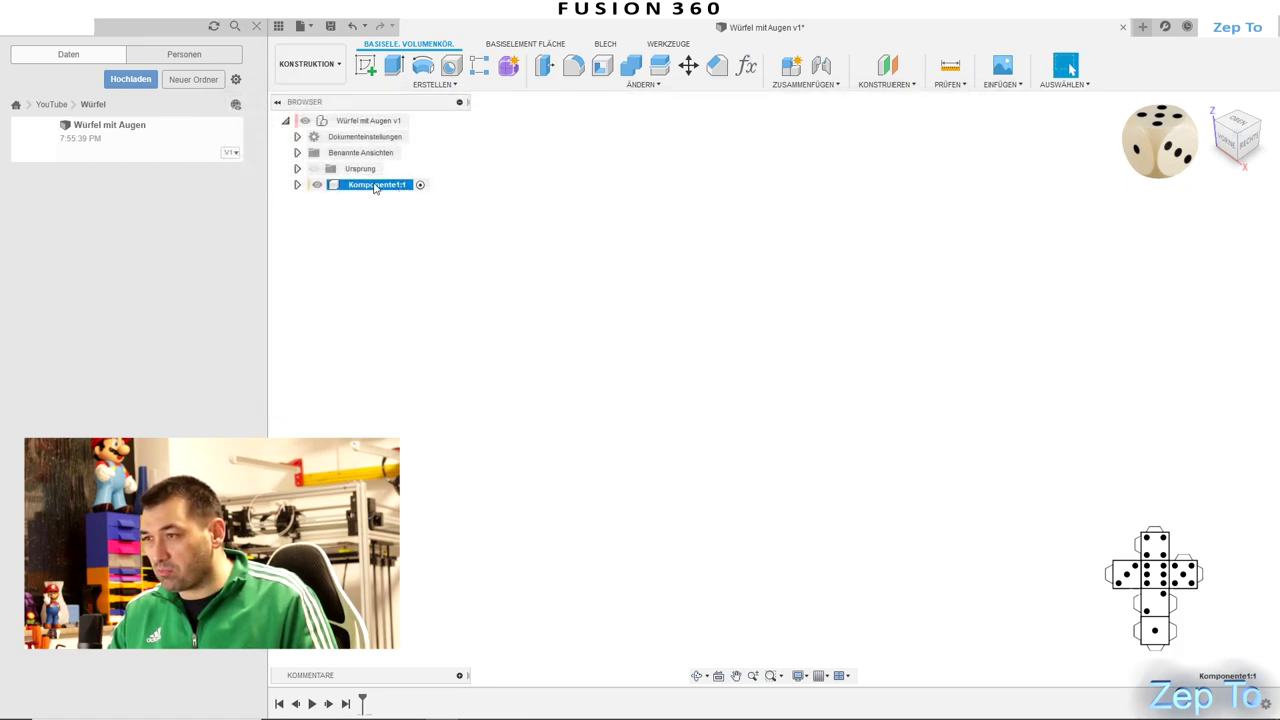
double_click(389, 187)
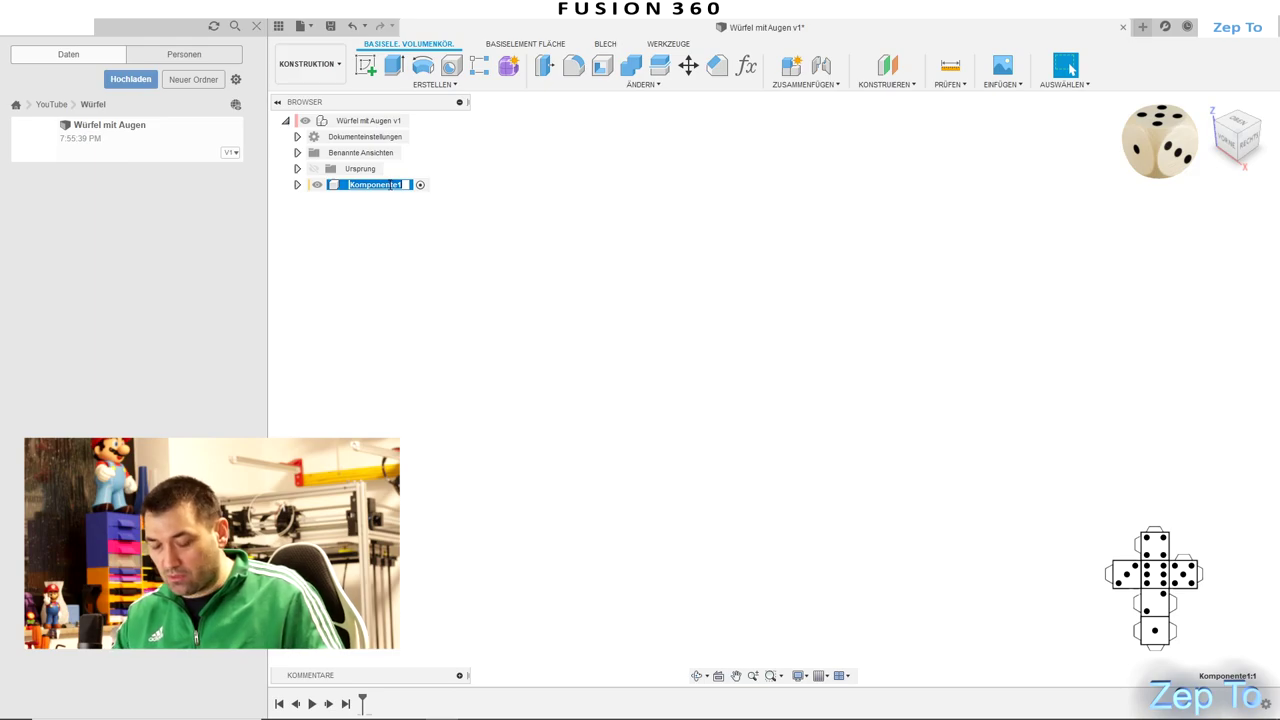
type("Base")
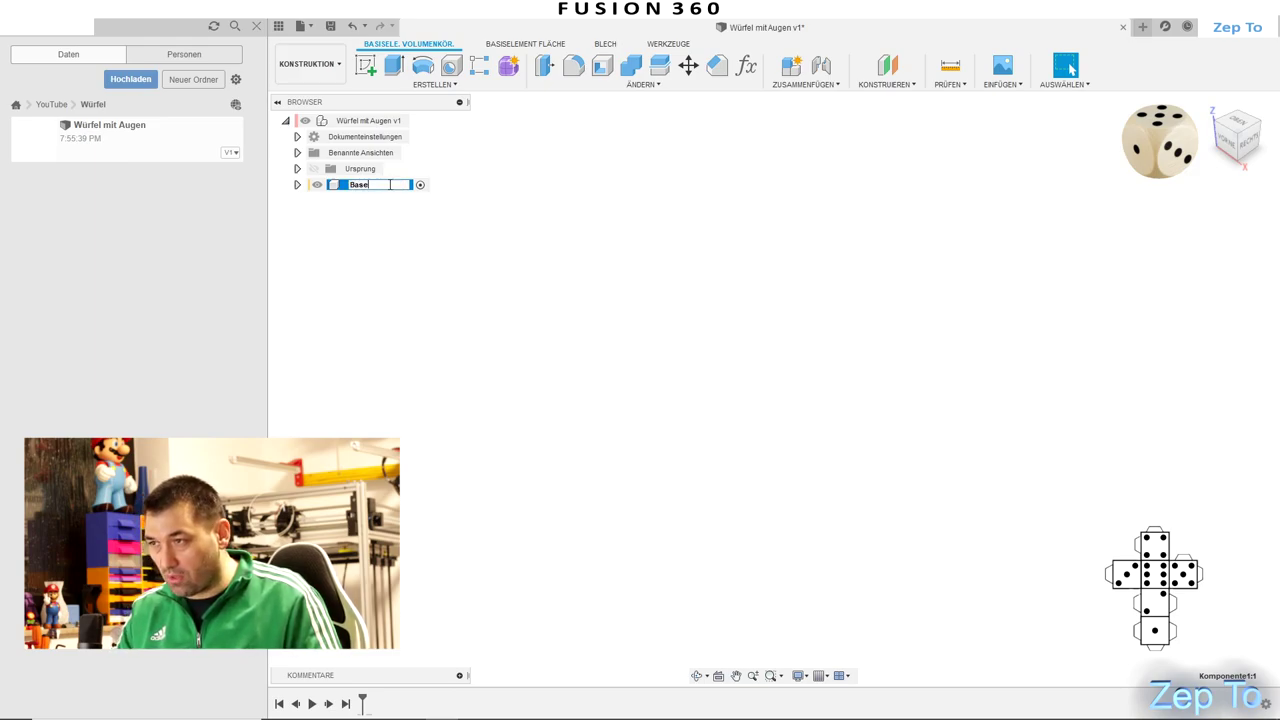
key("Return")
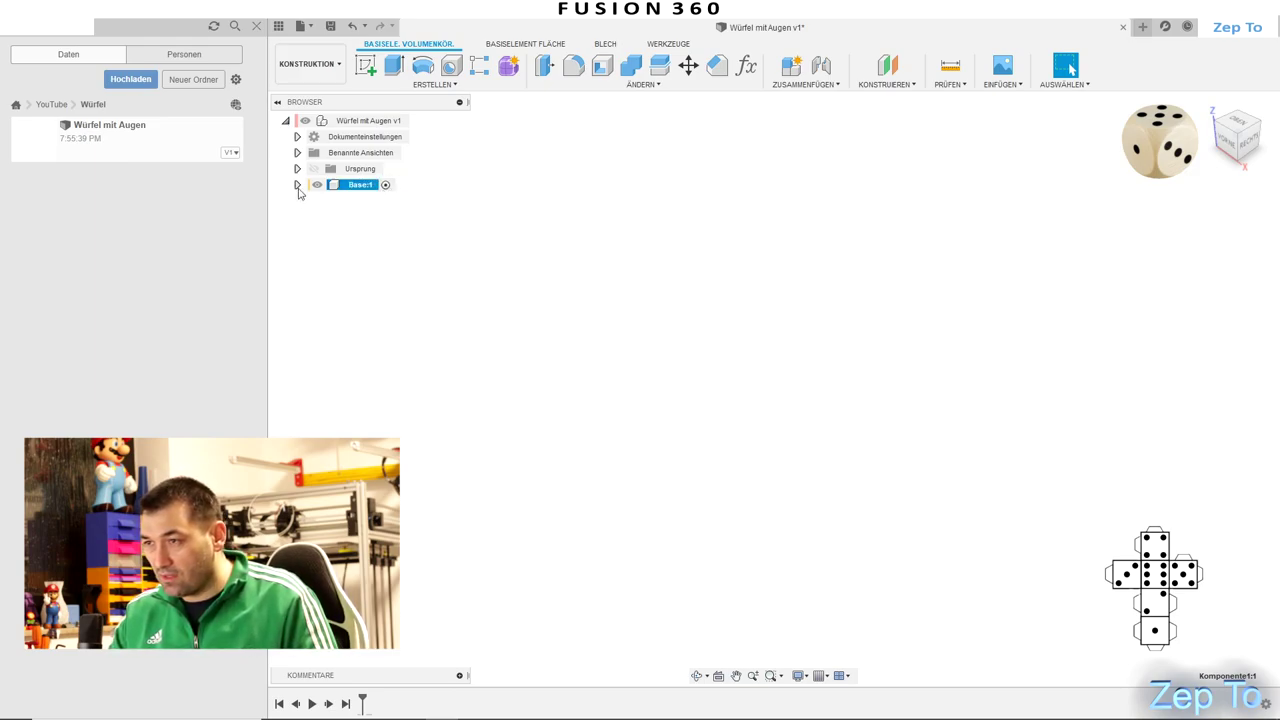
left_click(297, 185)
left_click(297, 185)
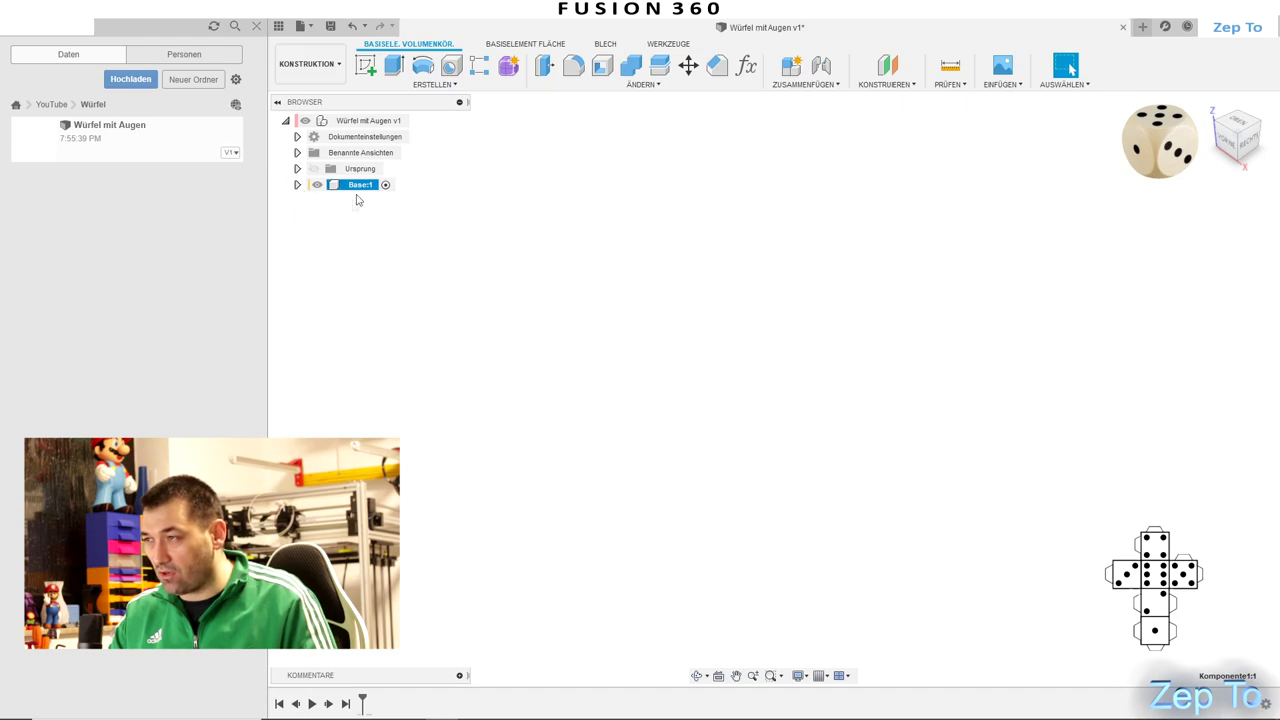
left_click(697, 276)
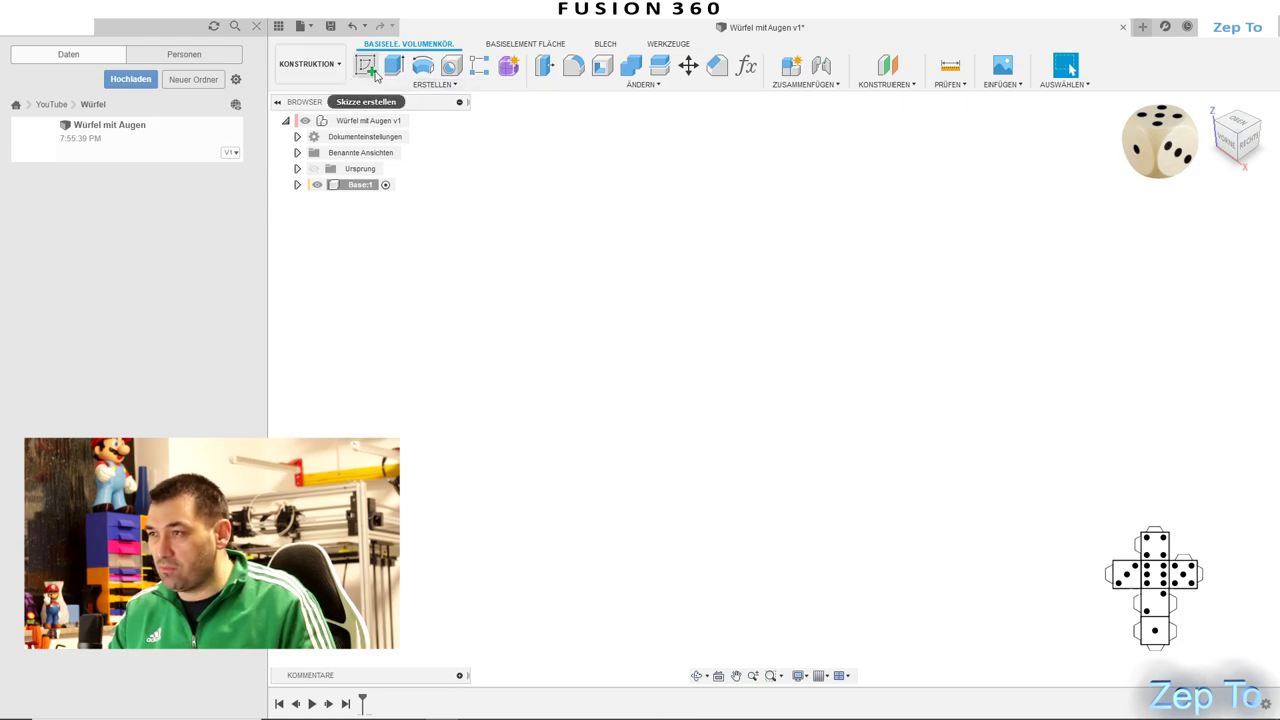
Sketch on the XY ground plane a 50 × 50 centre-point rectangle around the origin
left_click(367, 66)
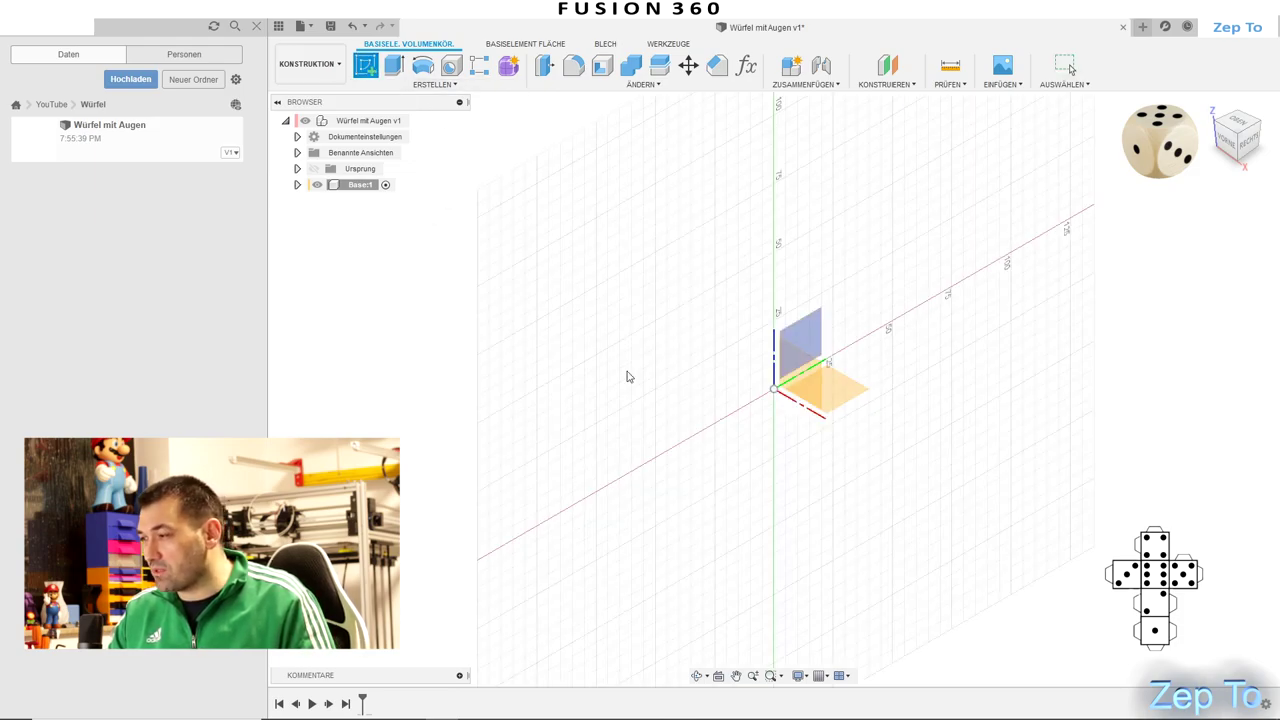
left_click(844, 394)
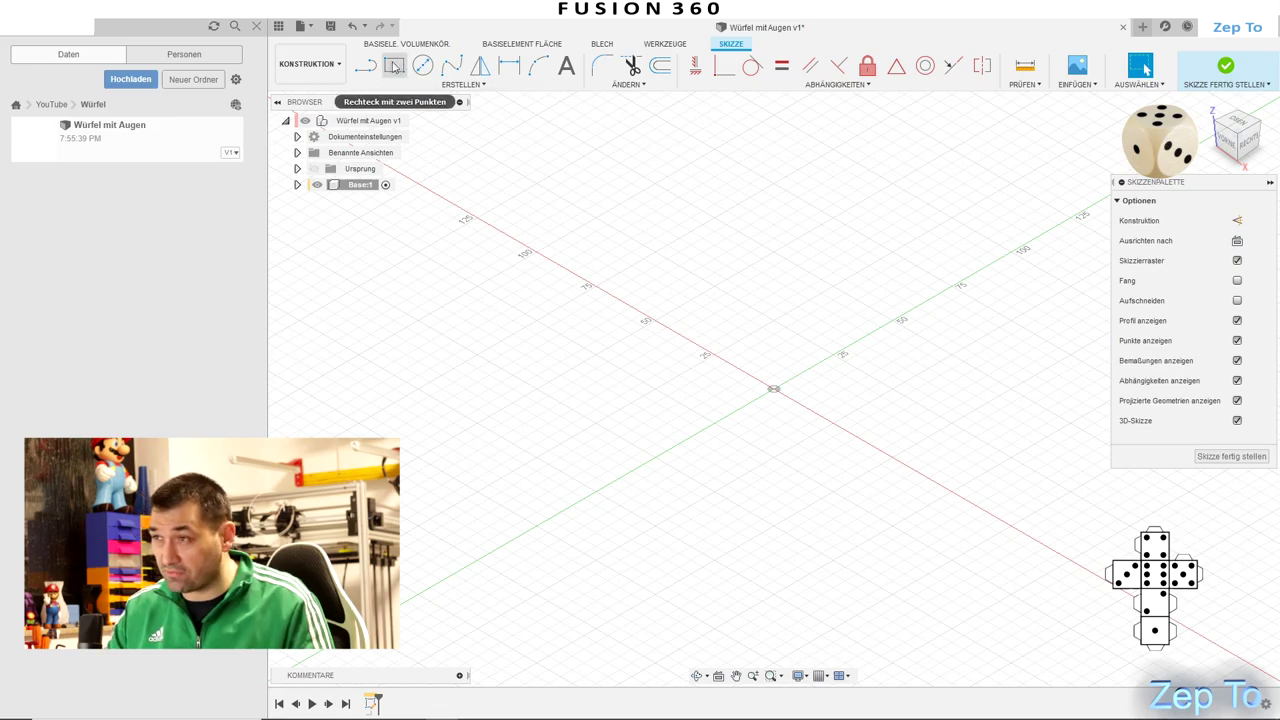
left_click(395, 70)
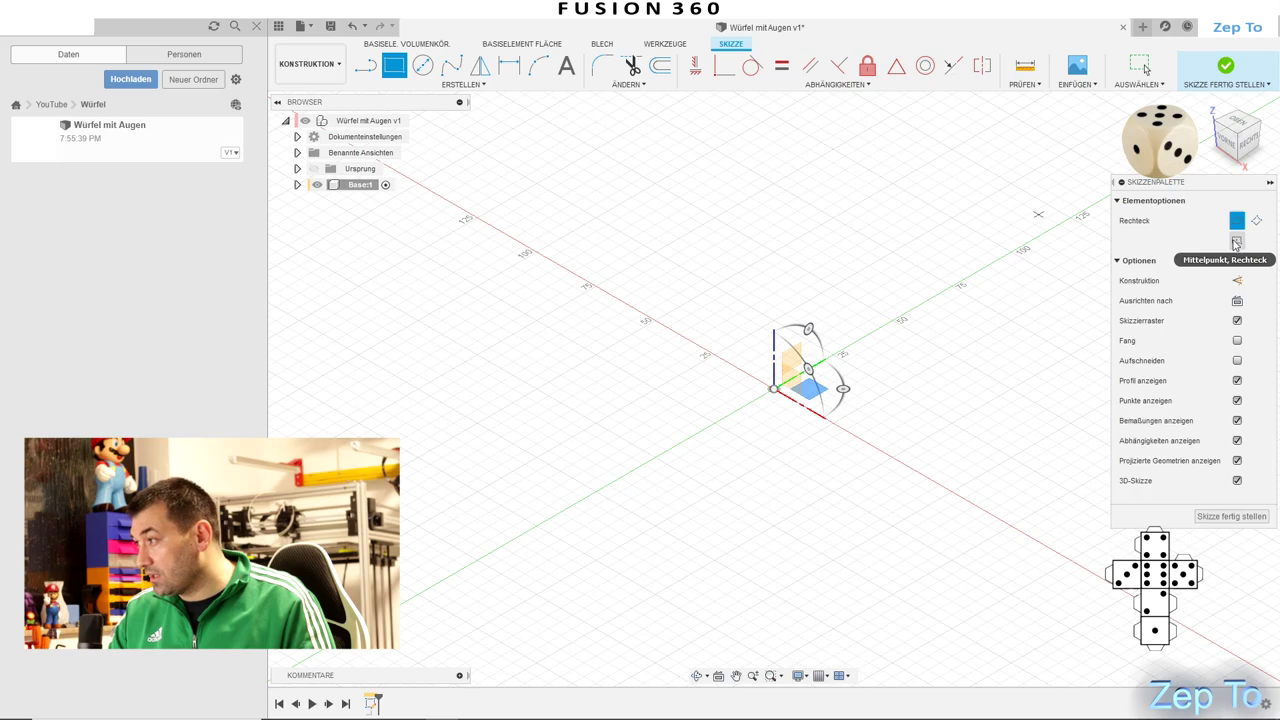
left_click(1236, 243)
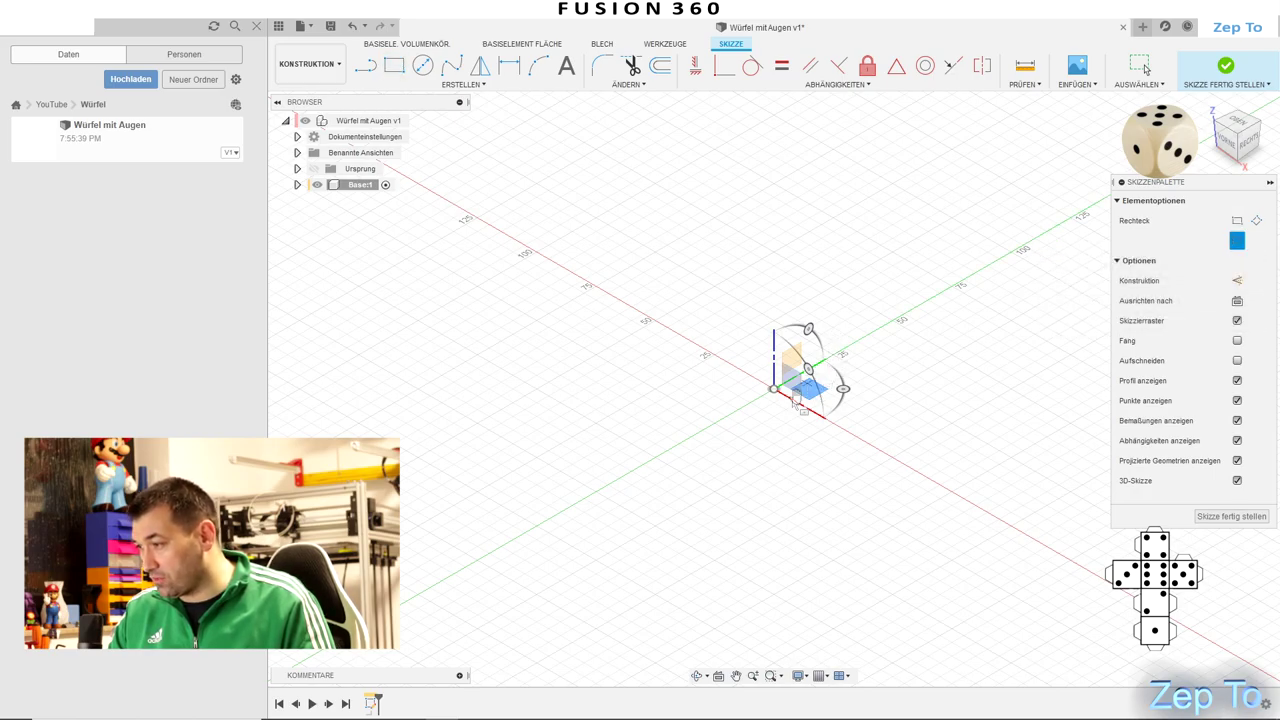
left_click(775, 391)
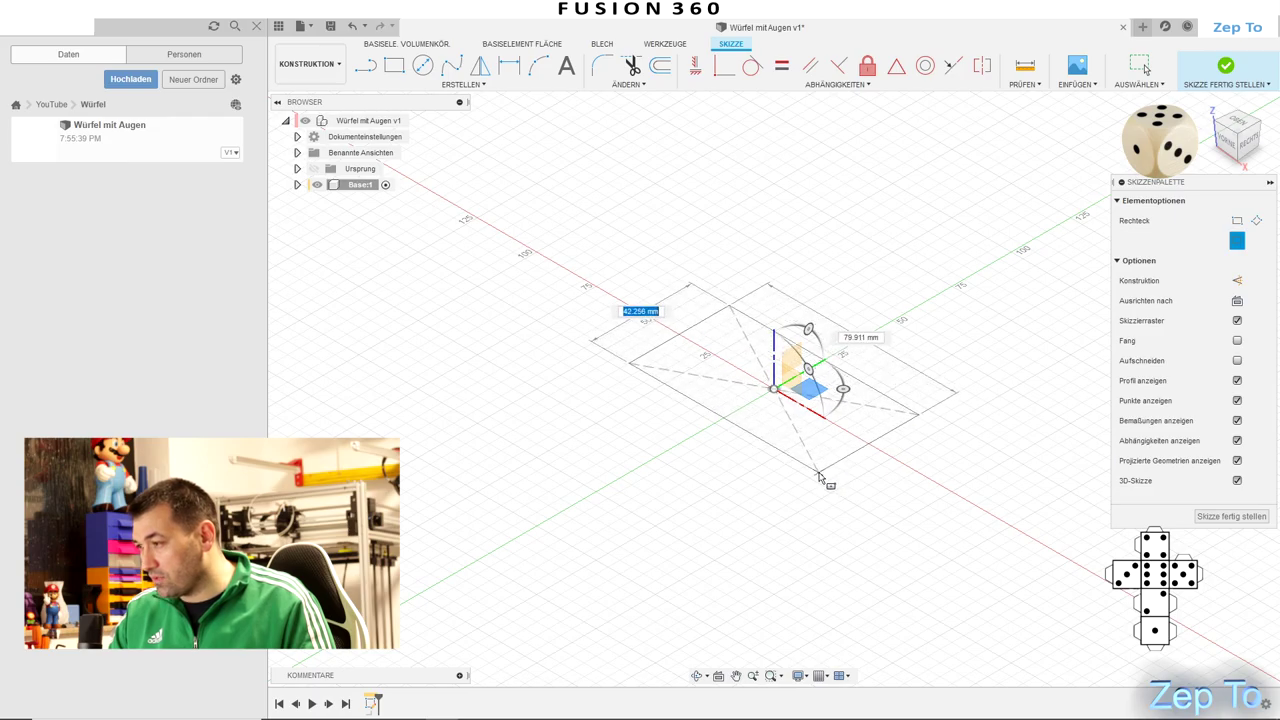
type("50")
key("Tab")
type("50")
key("Return")
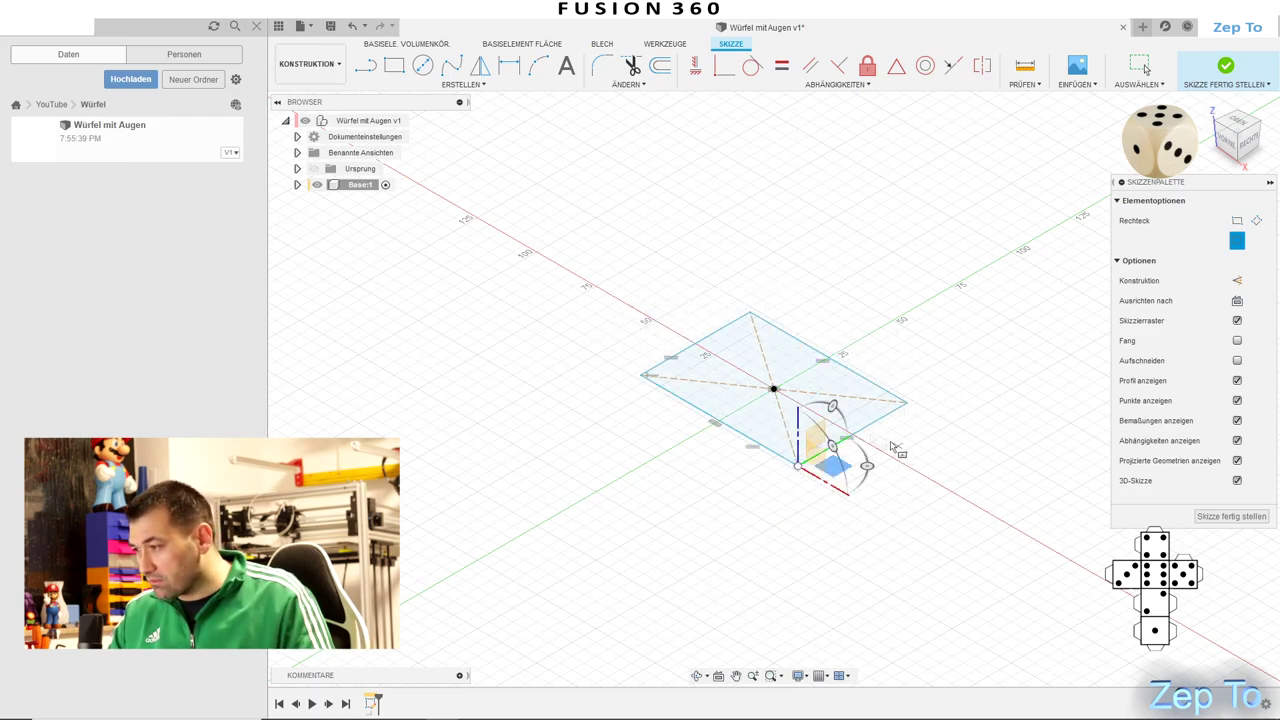
Look down on the rectangle from above and select all four of its edges
key("Escape")
scroll(883, 475, "up", 2)
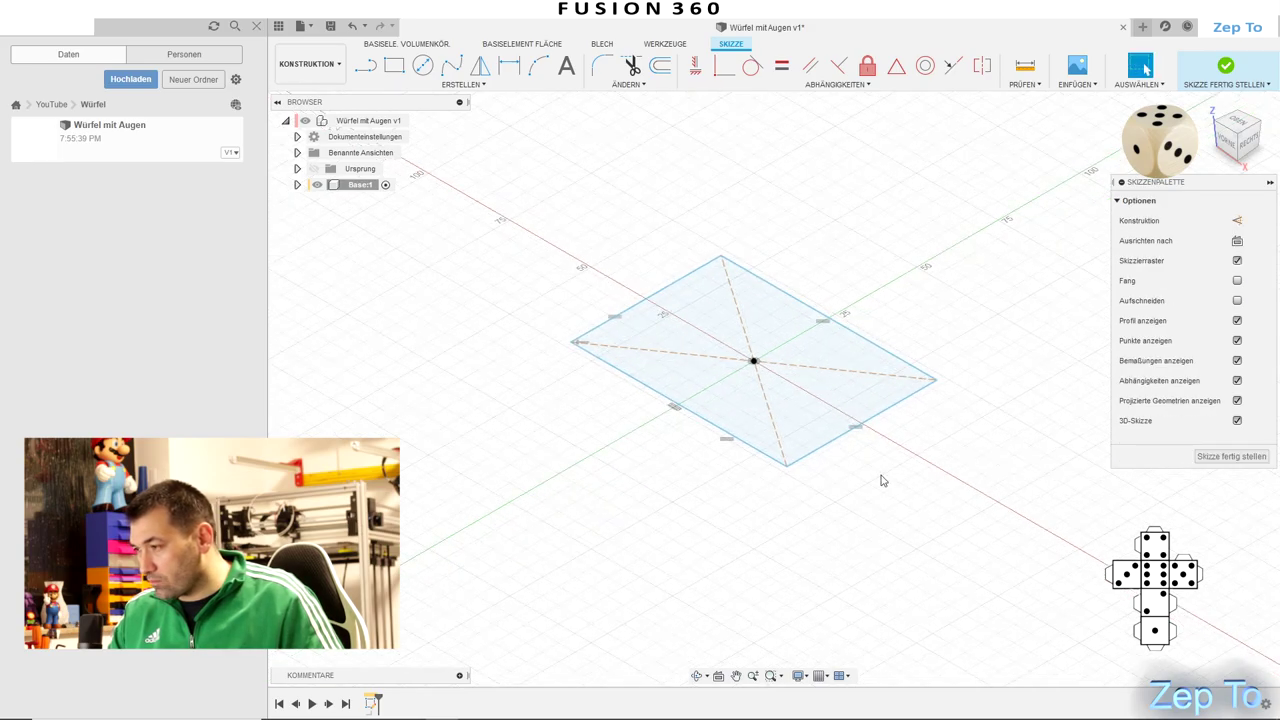
middle_click_drag(883, 481, 985, 489, "shift")
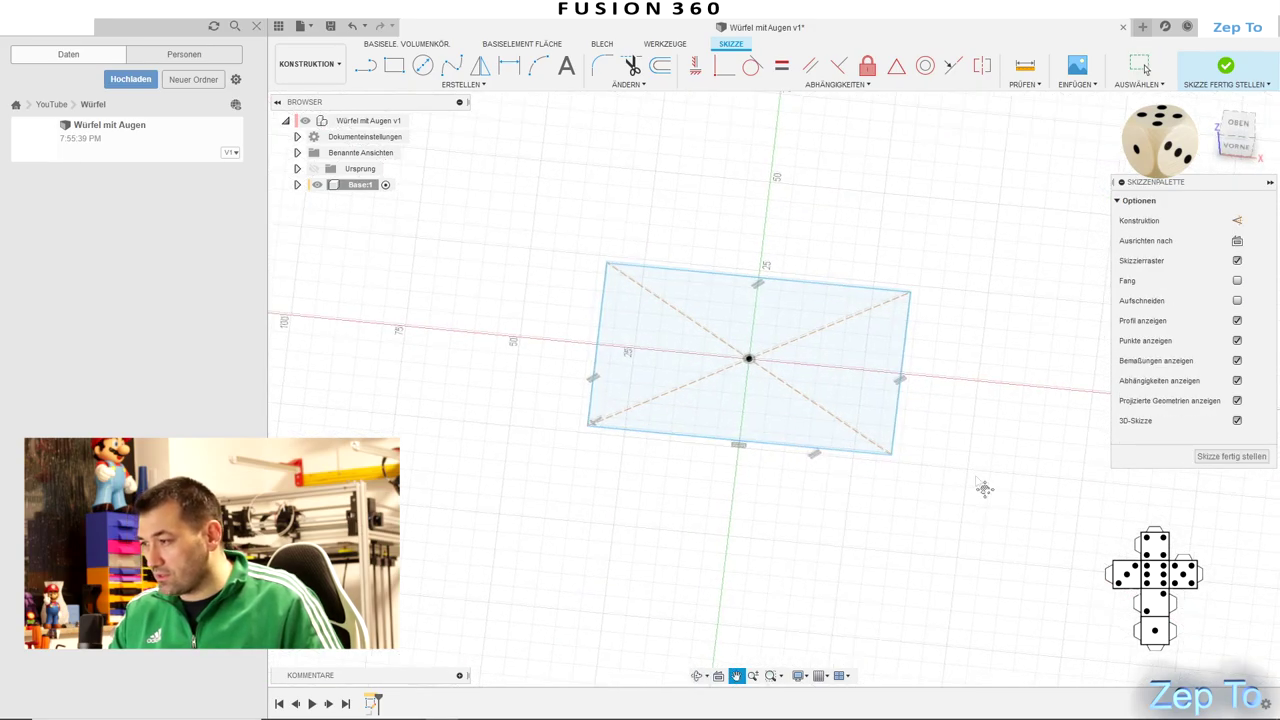
middle_click_drag(947, 467, 923, 454)
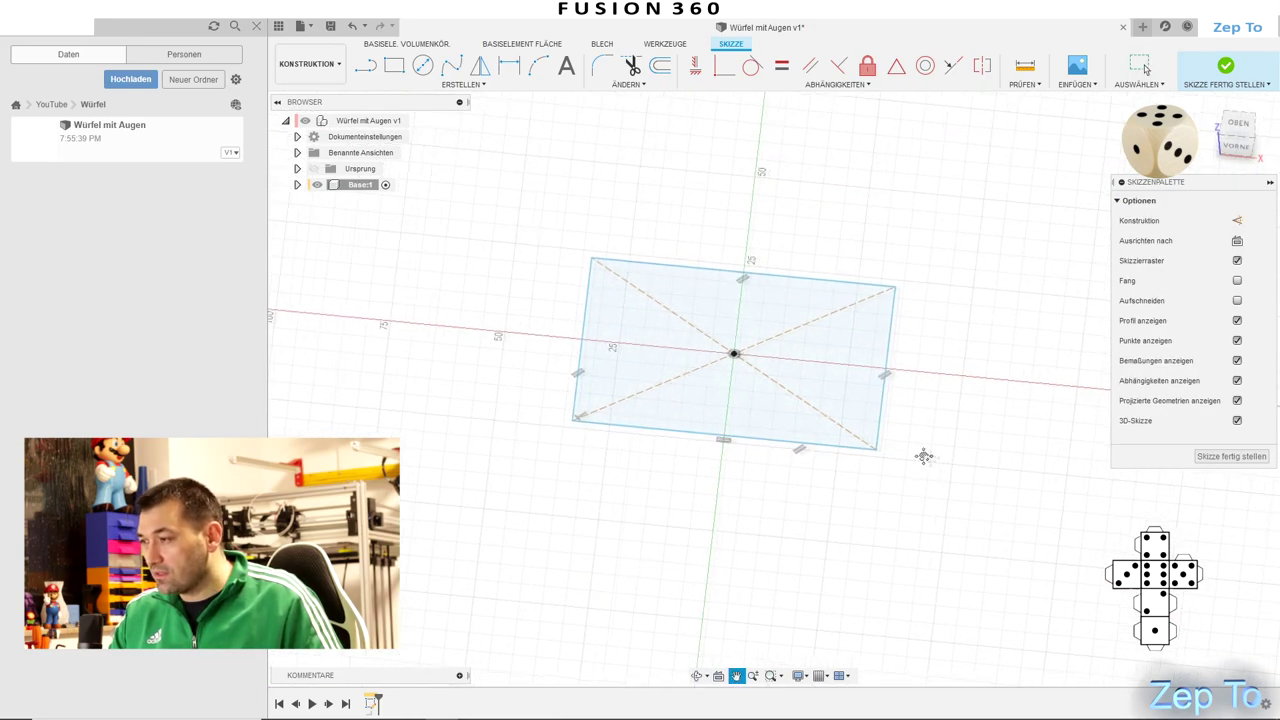
double_click(572, 360)
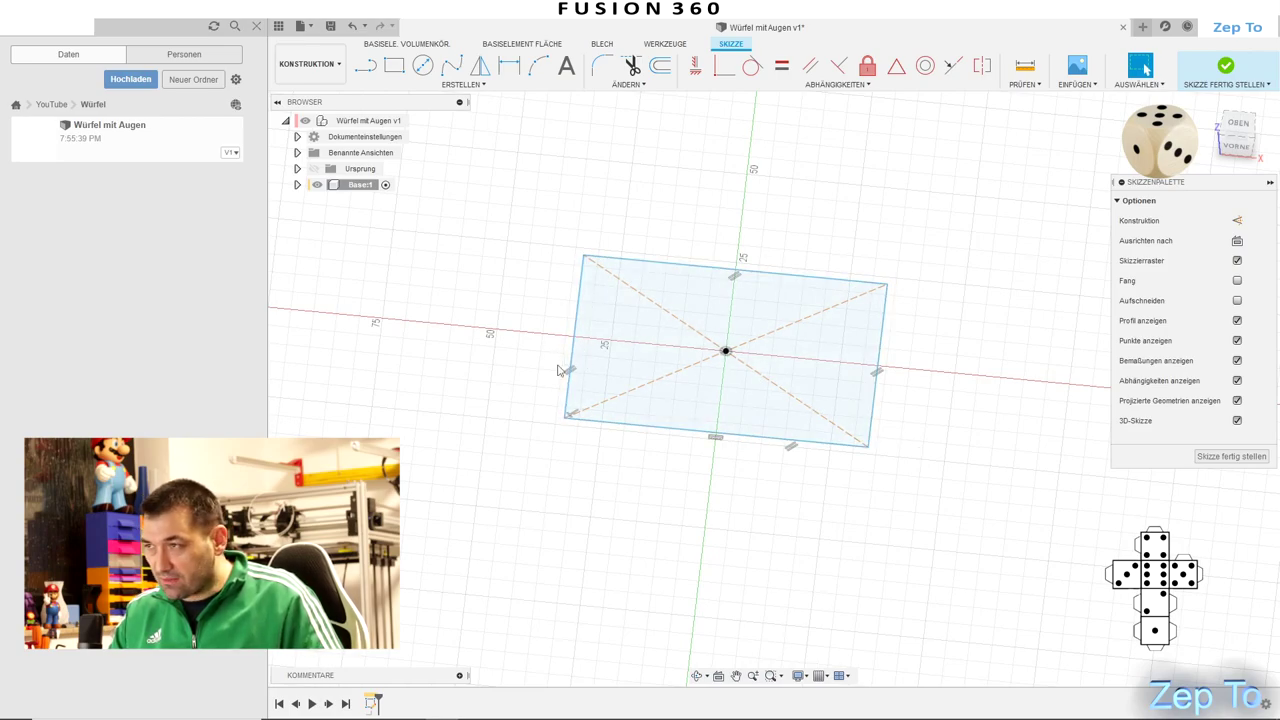
Dimension the left and bottom rectangle edges to Base, making a 30 mm square, and finish the sketch
left_click(509, 67)
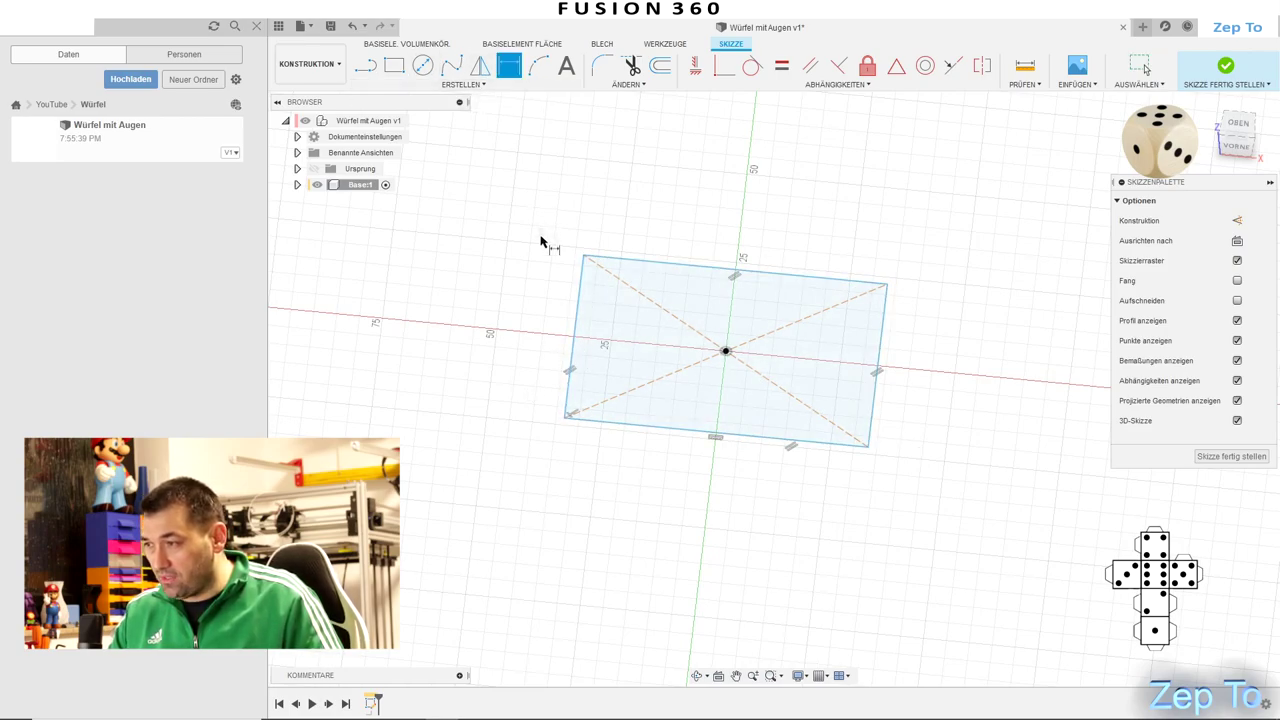
left_click(574, 315)
left_click(553, 314)
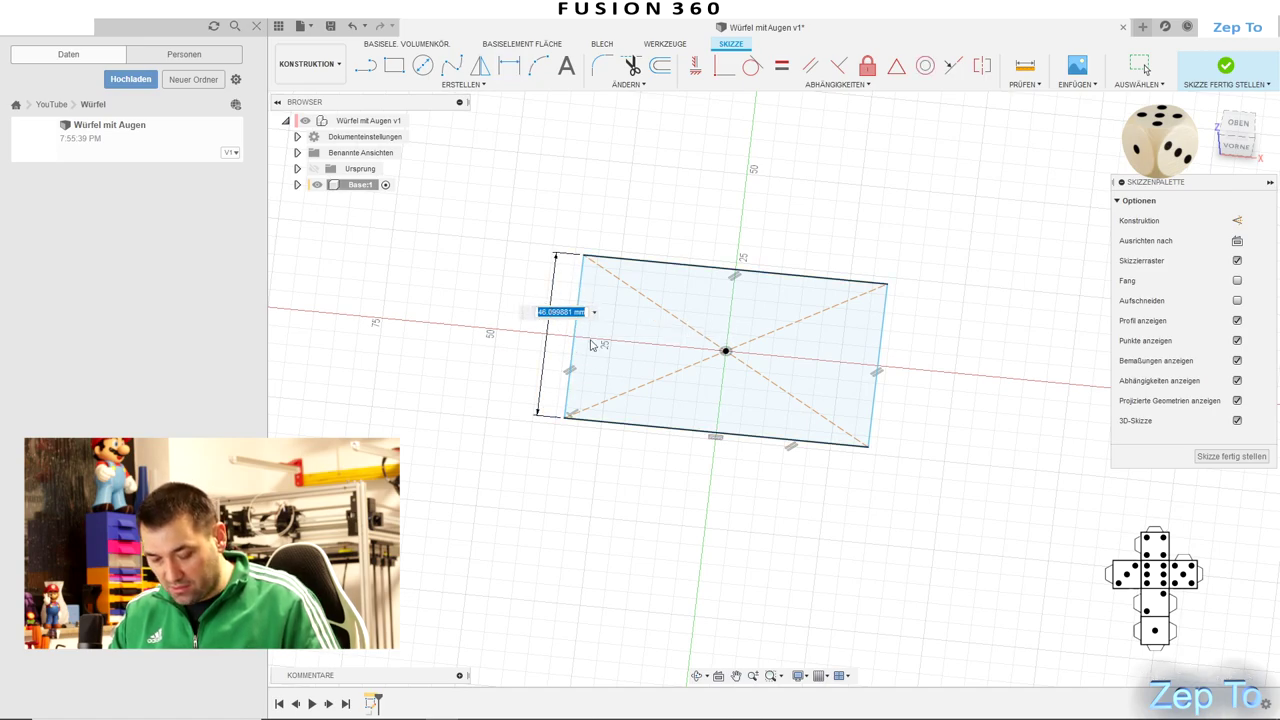
type("B")
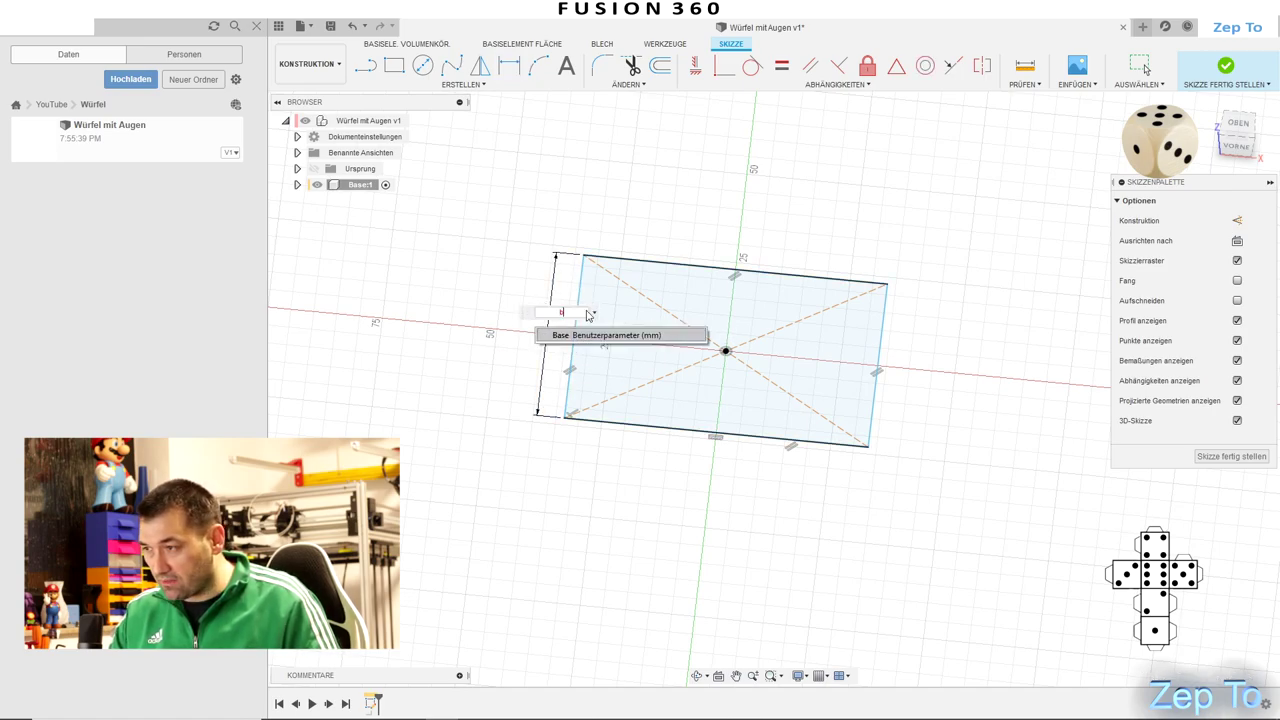
left_click(580, 336)
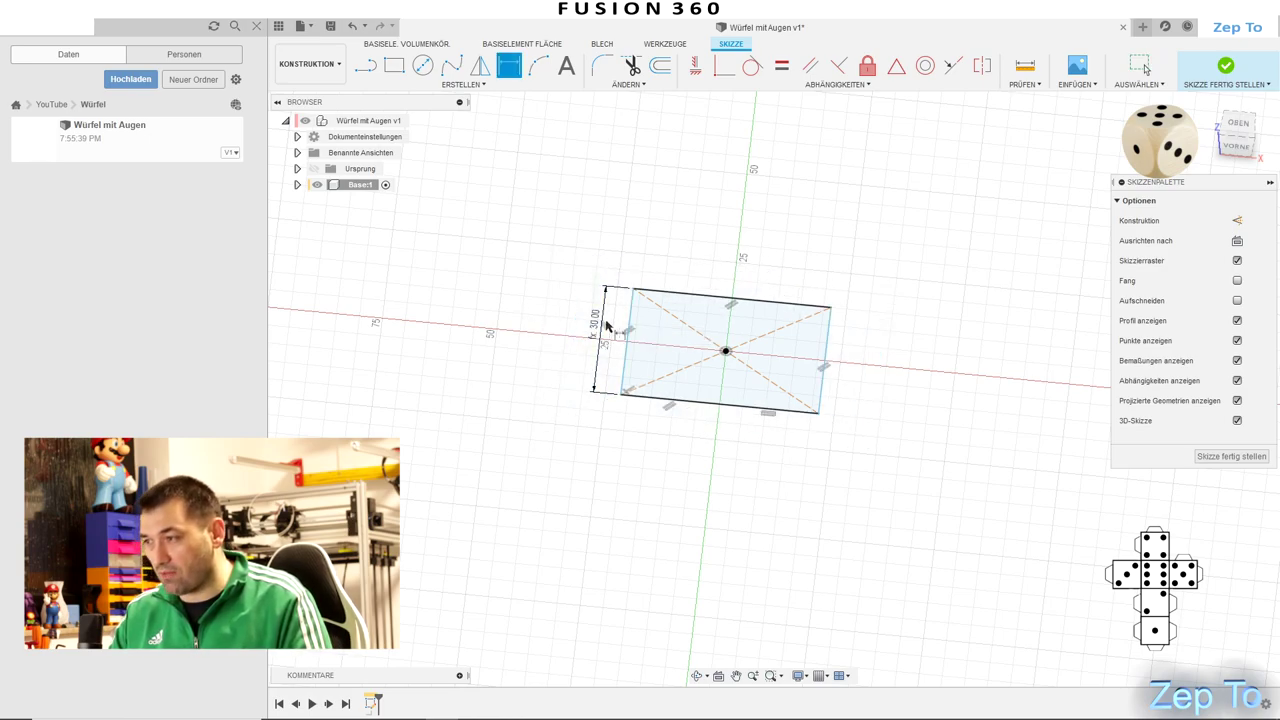
left_click(690, 401)
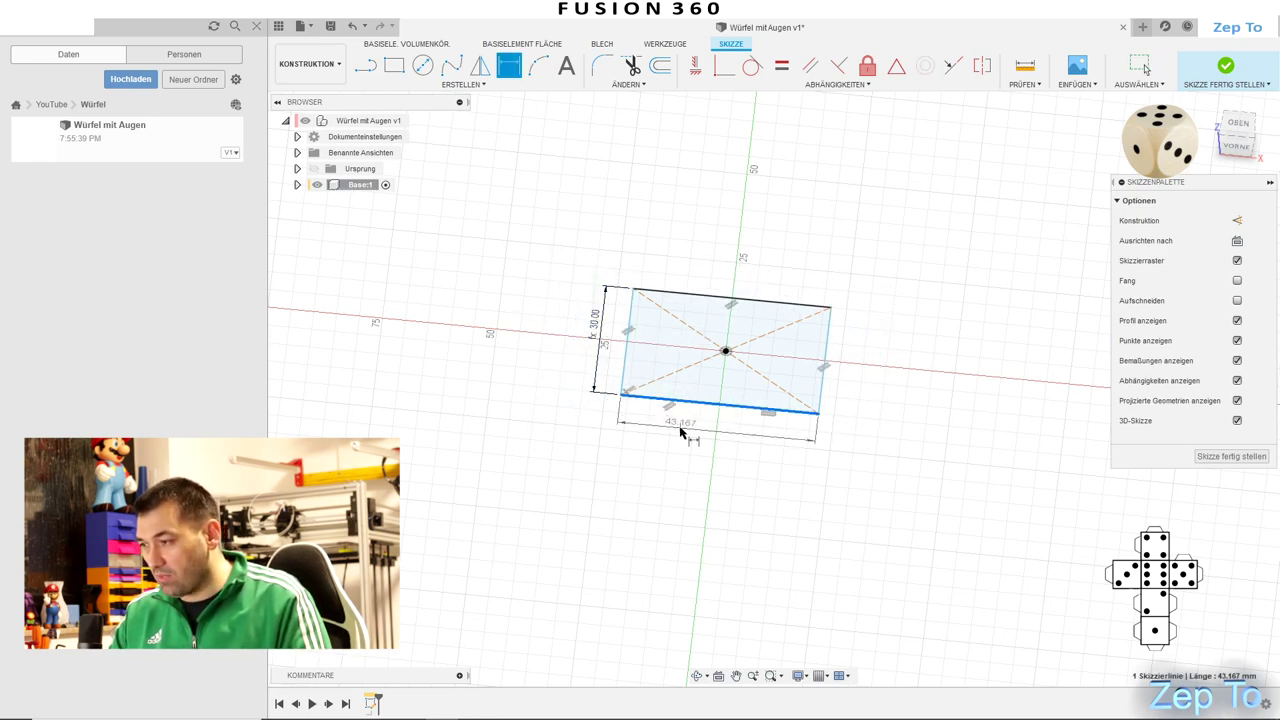
left_click(678, 428)
type("3")
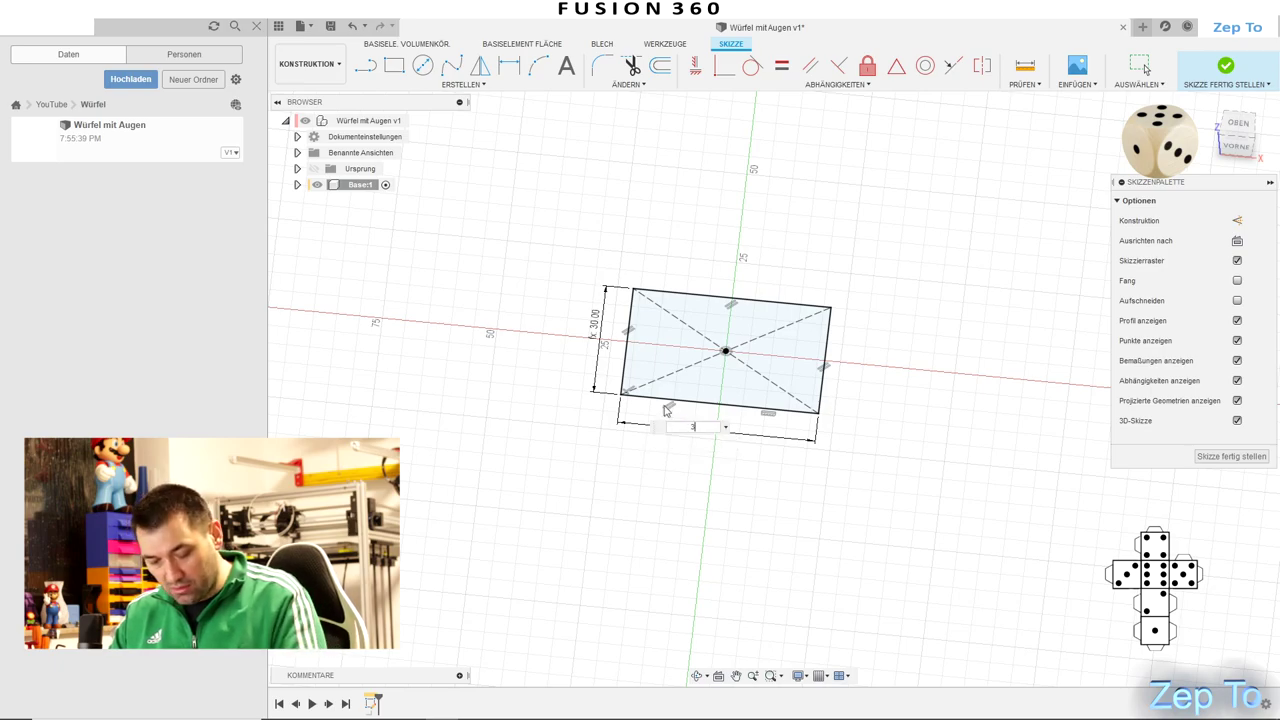
type("B")
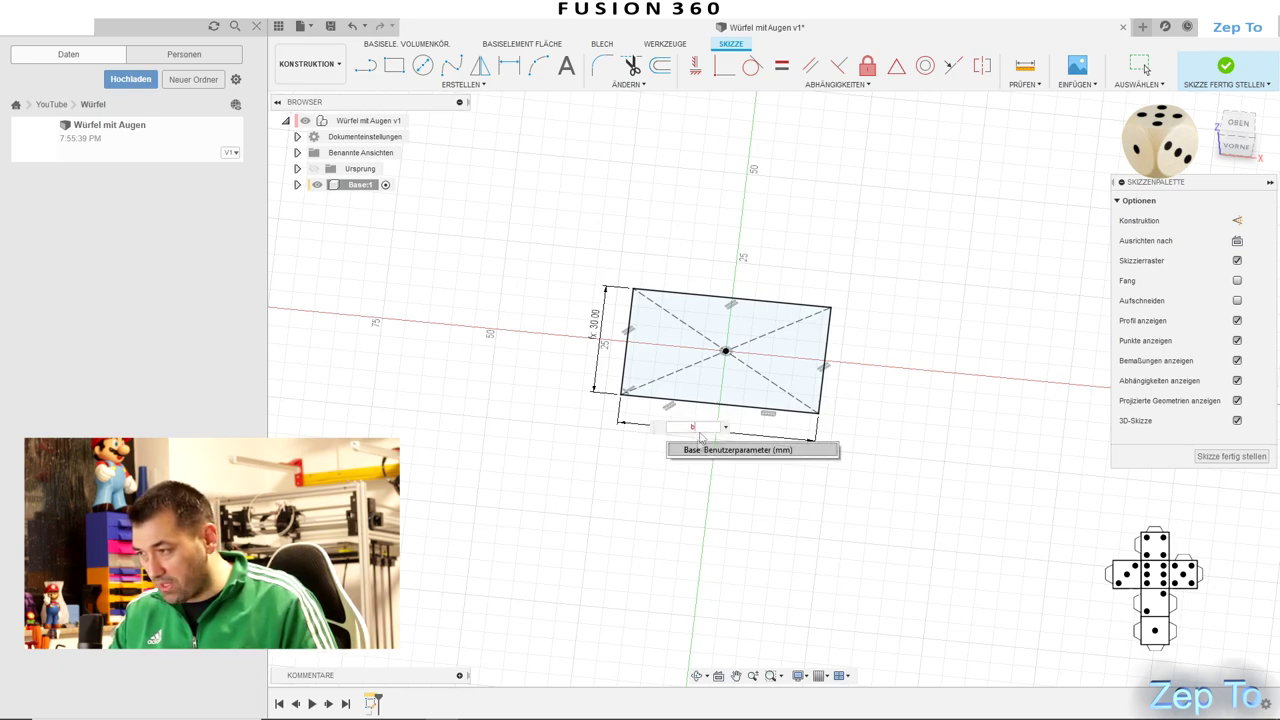
left_click(699, 452)
key("Return")
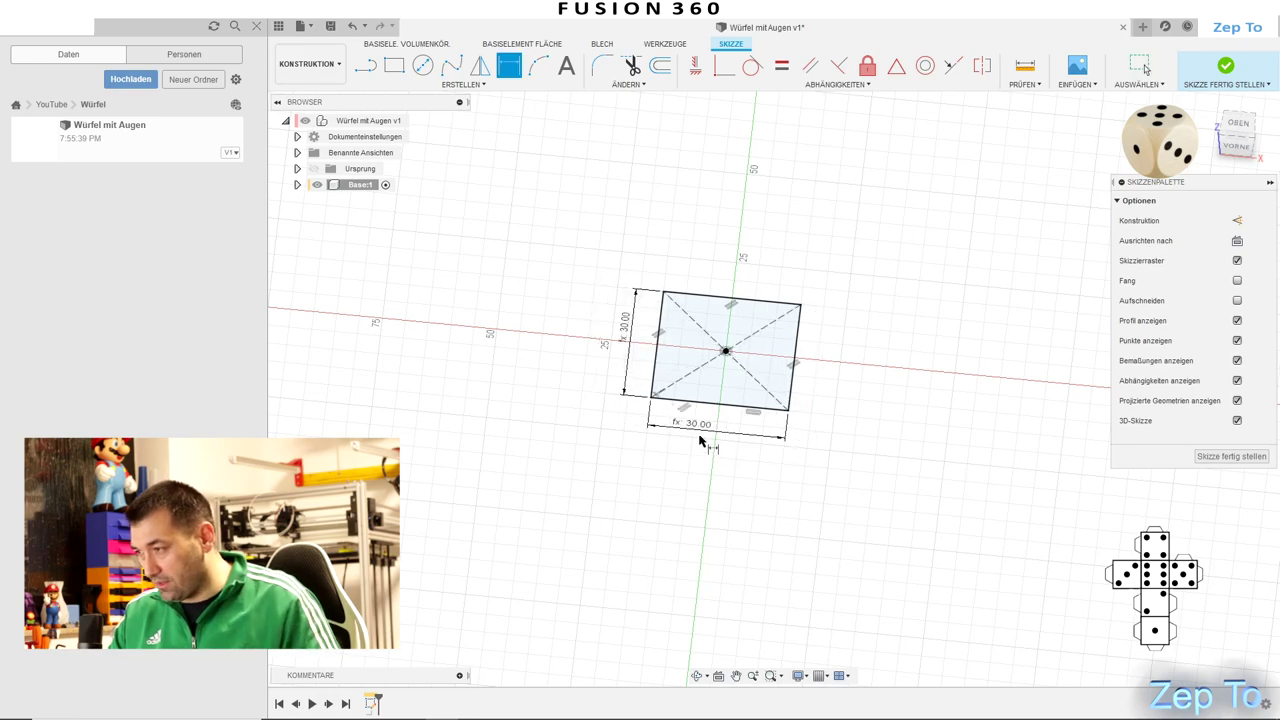
left_click(1231, 456)
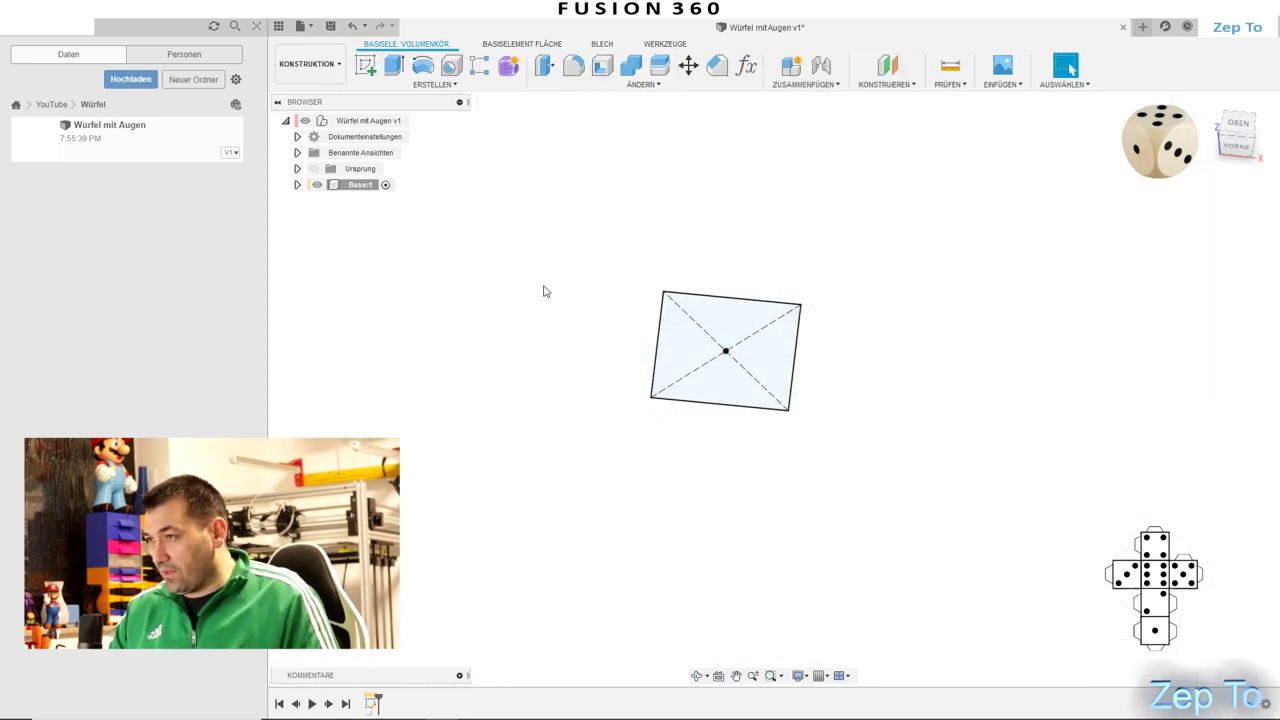
Extrude the square symmetrically by Base as full length into a 30 mm cube
left_click(394, 66)
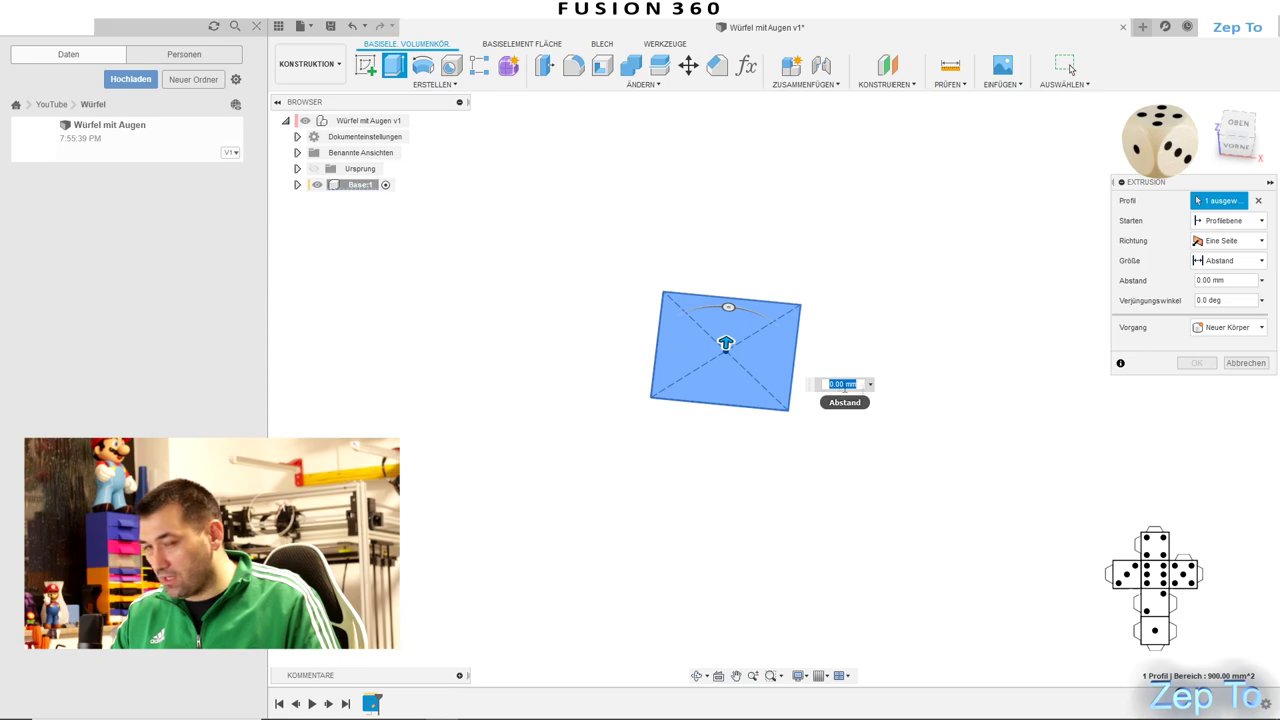
type("b")
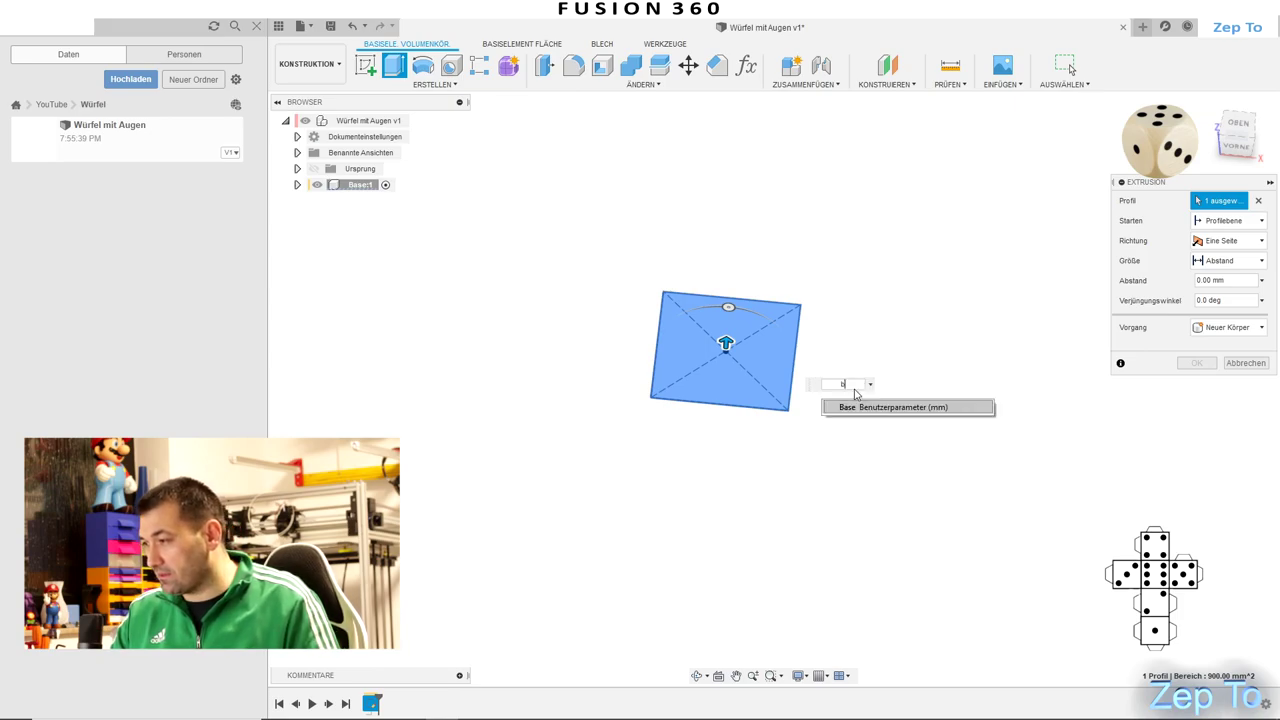
left_click(857, 408)
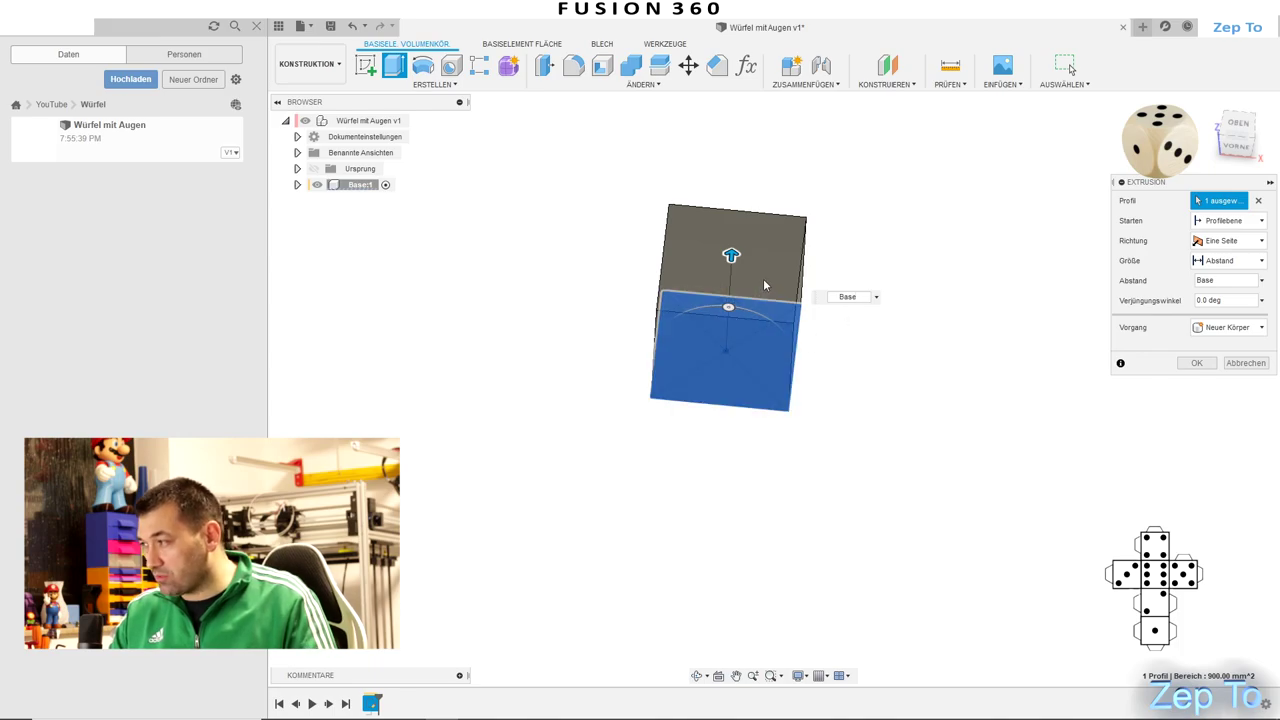
left_click_drag(1216, 183, 1067, 176)
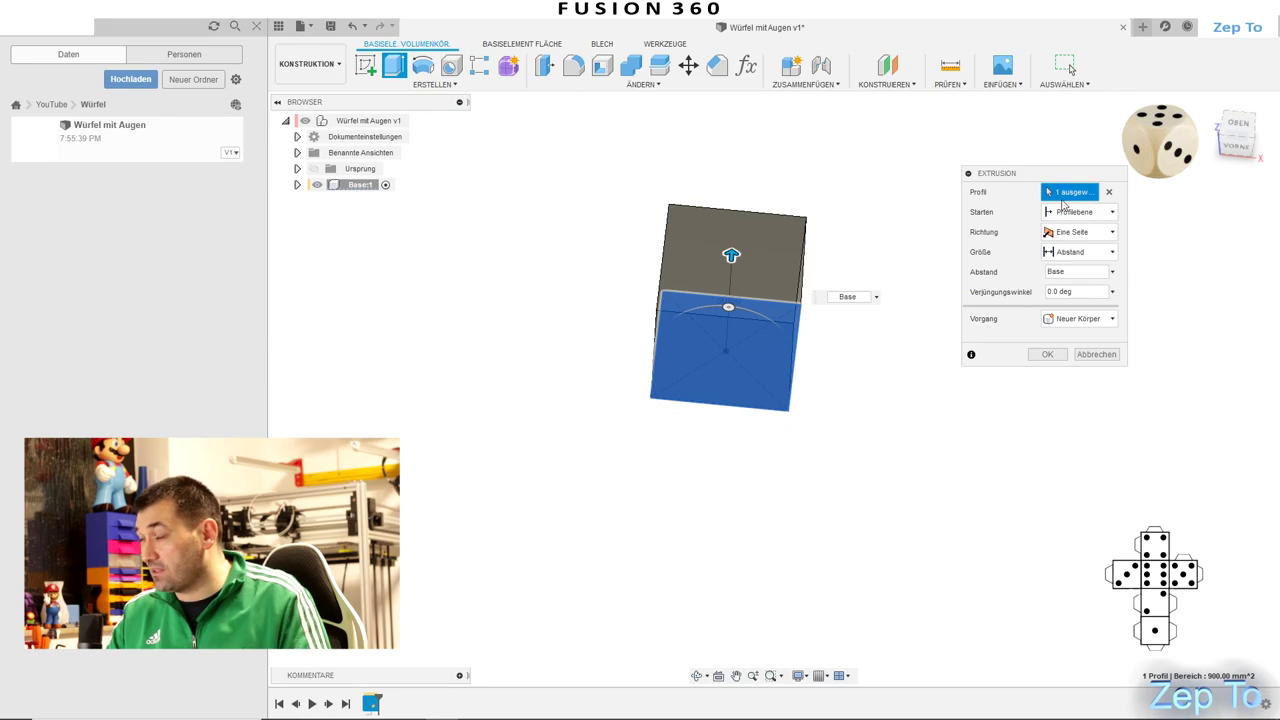
left_click(1106, 235)
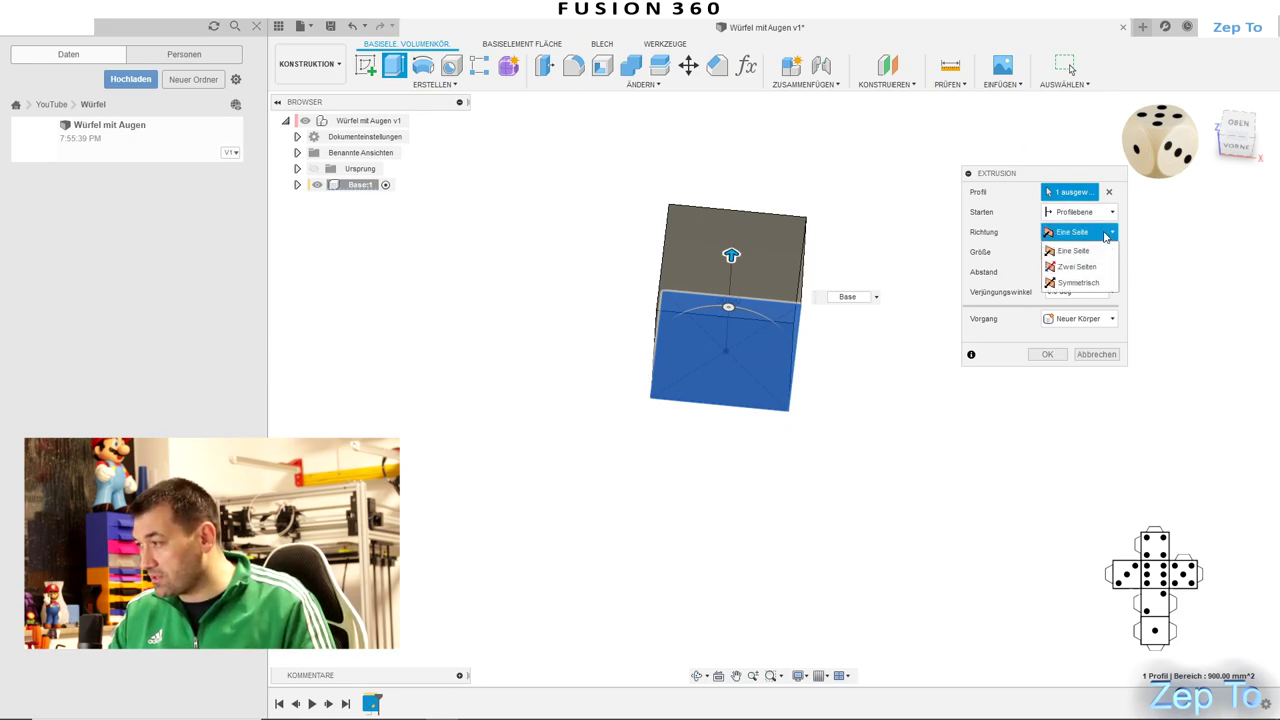
left_click(1079, 283)
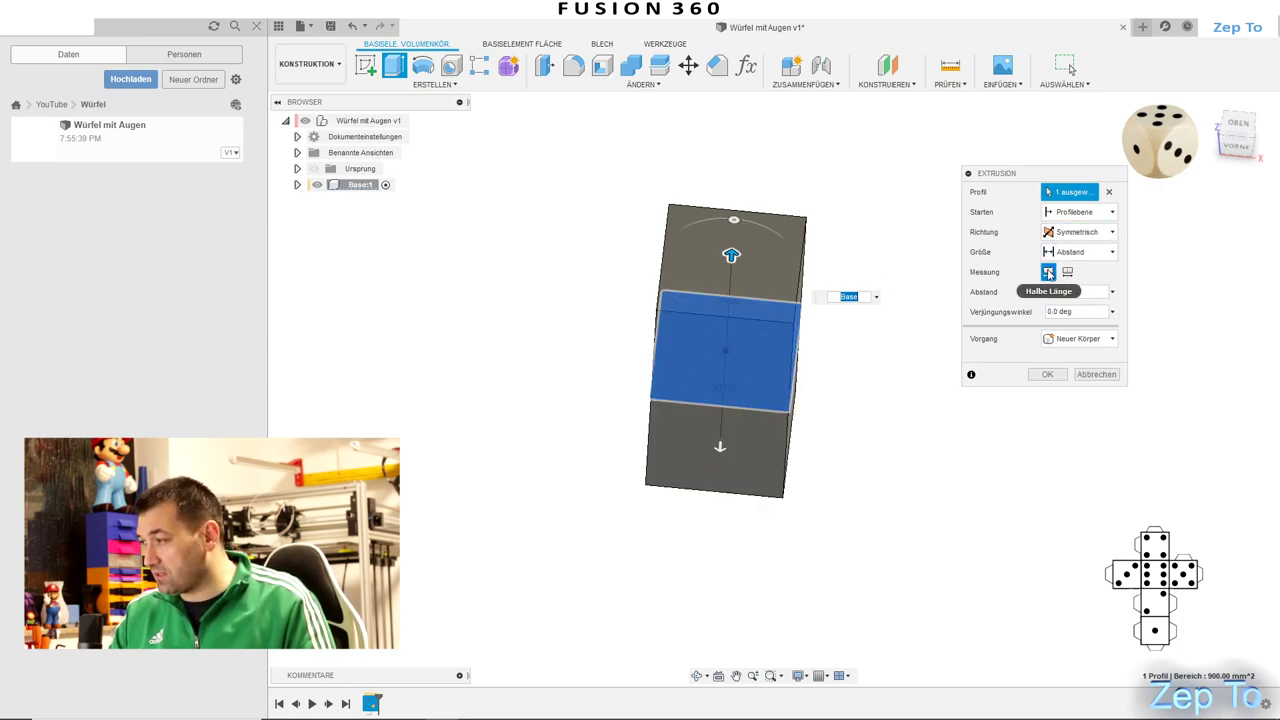
left_click(1068, 273)
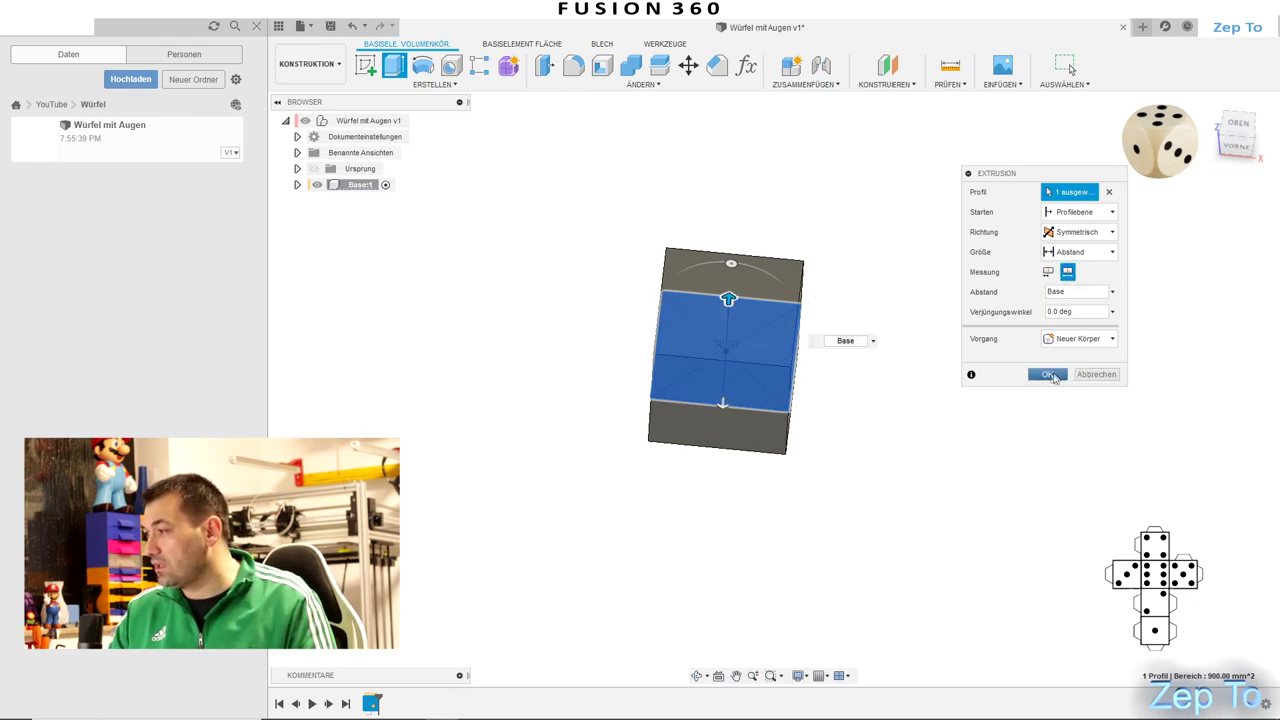
left_click(1066, 377)
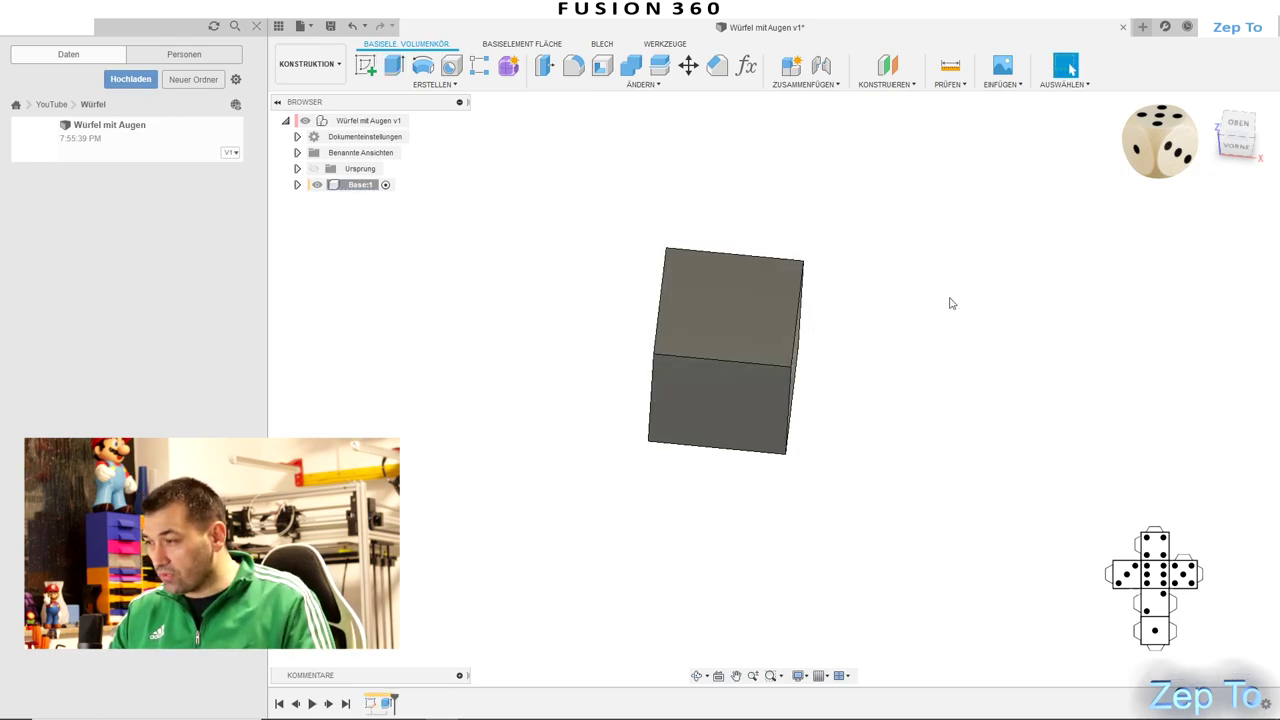
Turn on Component Color Cycling and make the top-level Würfel mit Augen design active
mouse_move(896, 383)
middle_mouse_down("shift")
mouse_move(908, 314)
mouse_move(814, 306)
mouse_move(896, 340)
middle_mouse_up("shift")
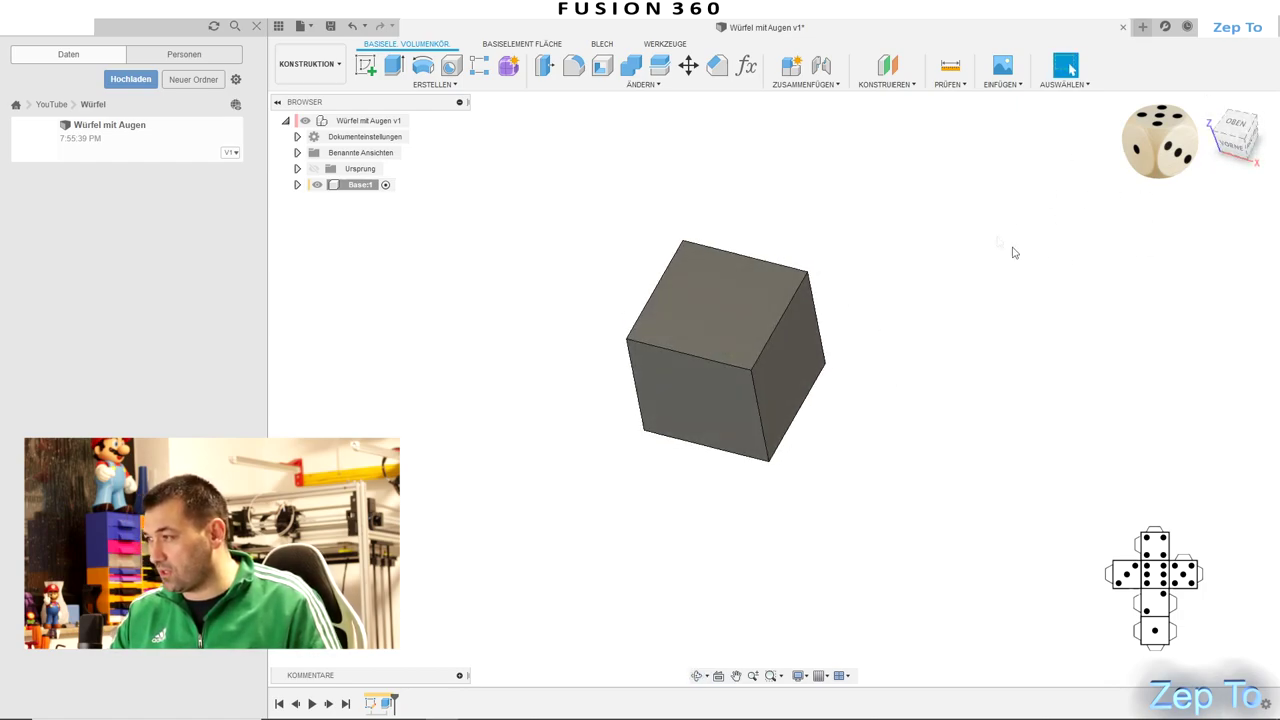
middle_click_drag(885, 215, 895, 207)
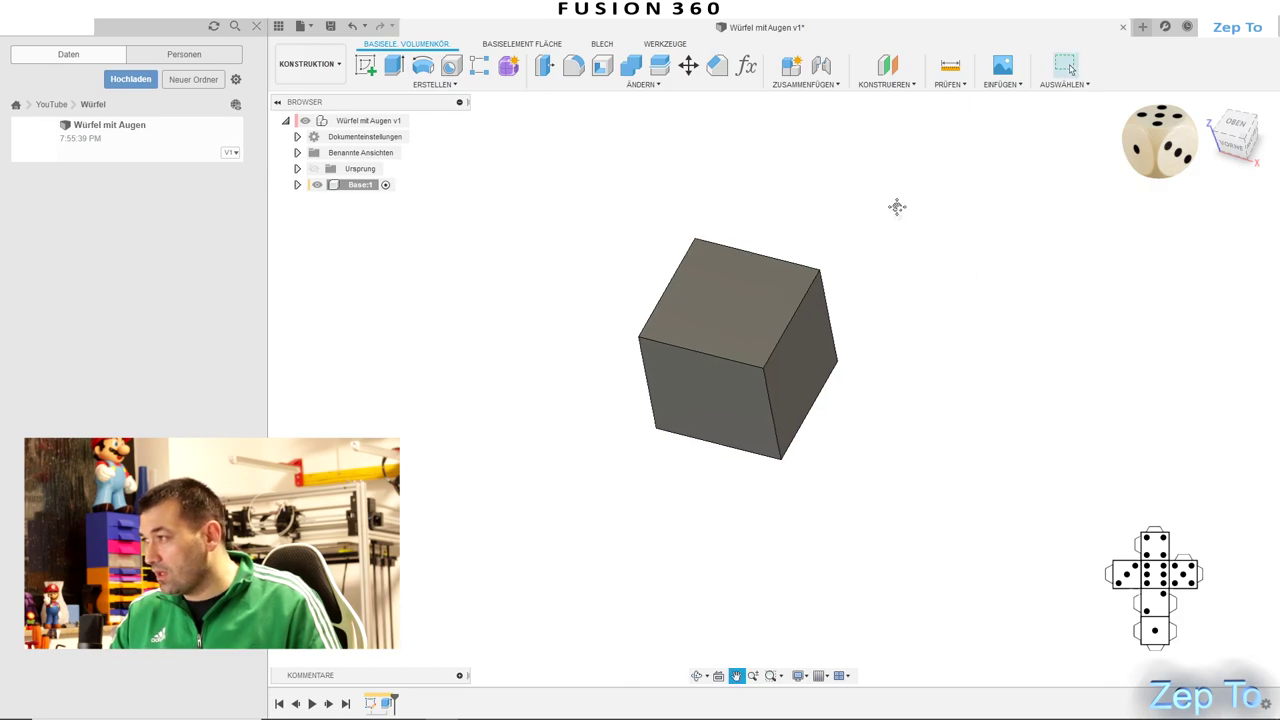
left_click(952, 88)
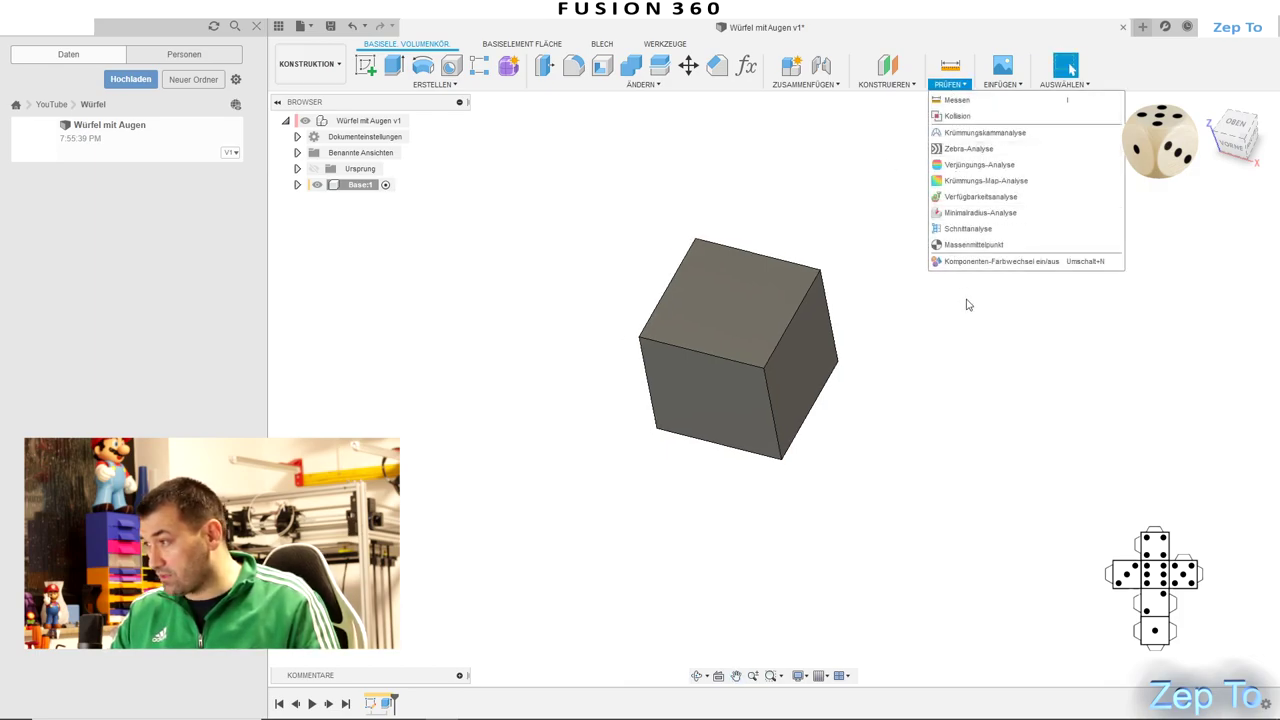
left_click(1060, 263)
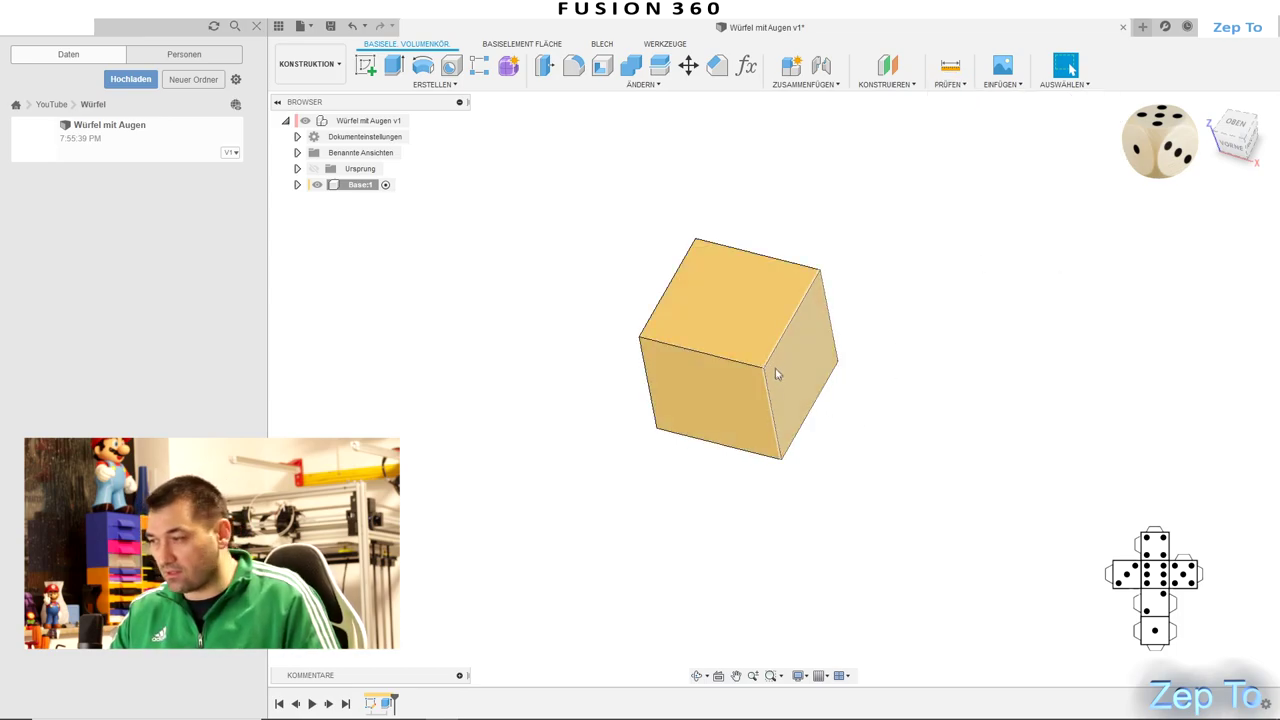
mouse_move(866, 363)
middle_mouse_down("shift")
mouse_move(868, 348)
mouse_move(863, 362)
middle_mouse_up("shift")
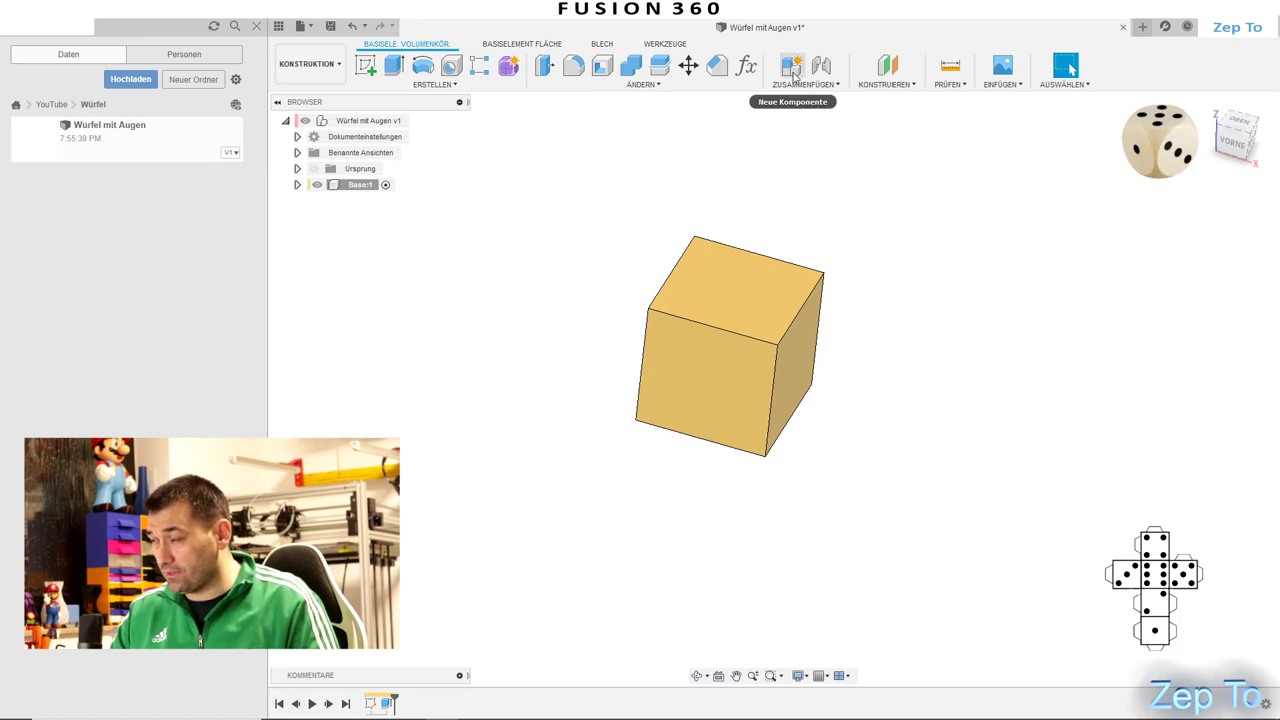
mouse_move(368, 120)
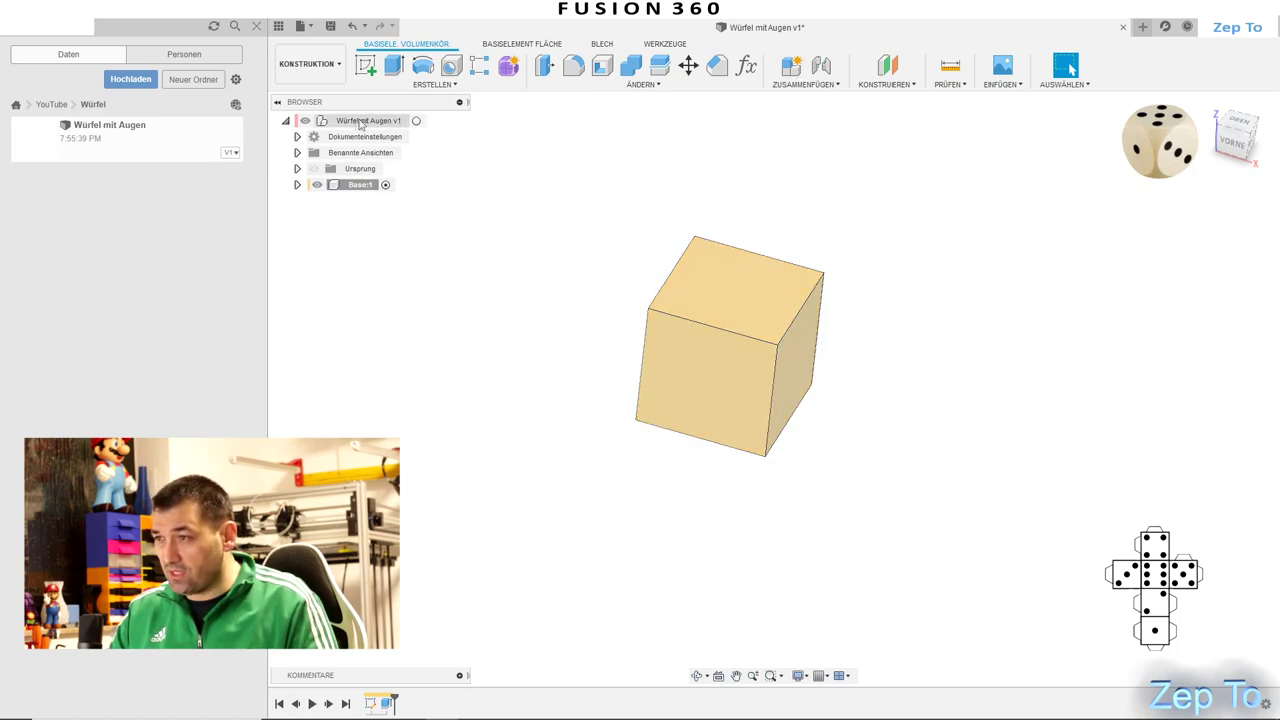
left_click(416, 120)
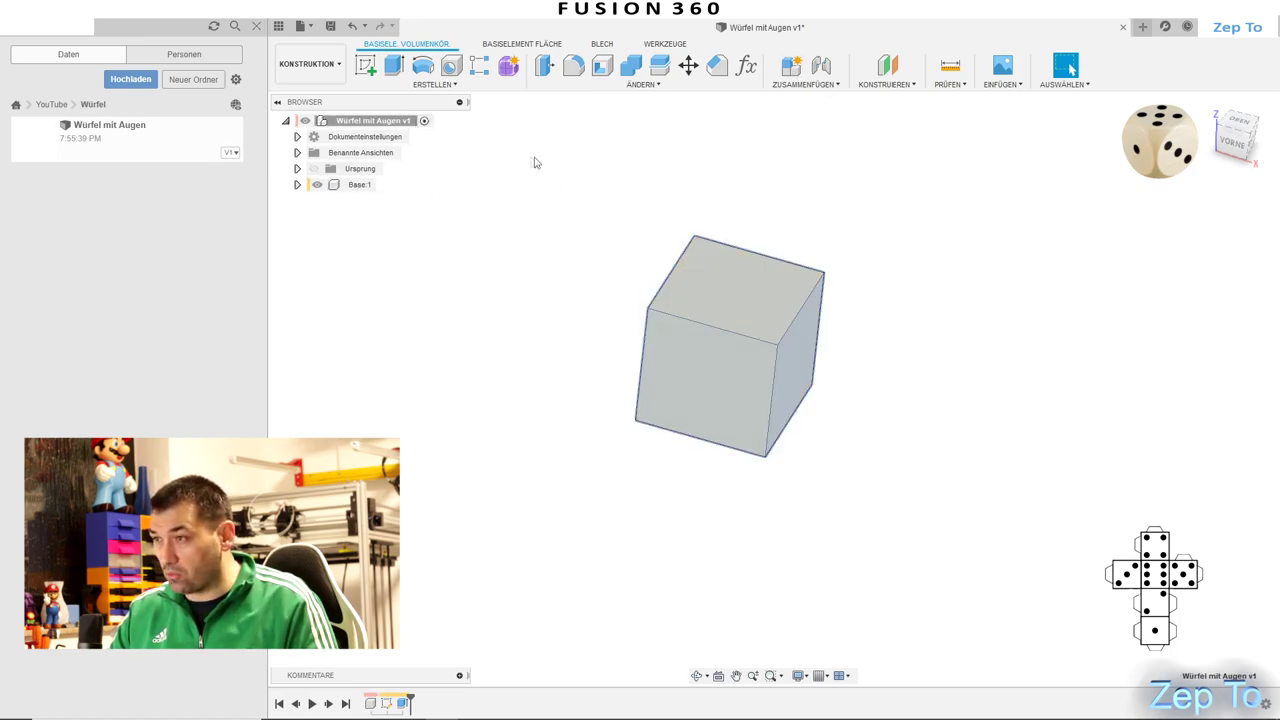
Create an empty component named Würfel under the top level of the design
left_click(791, 68)
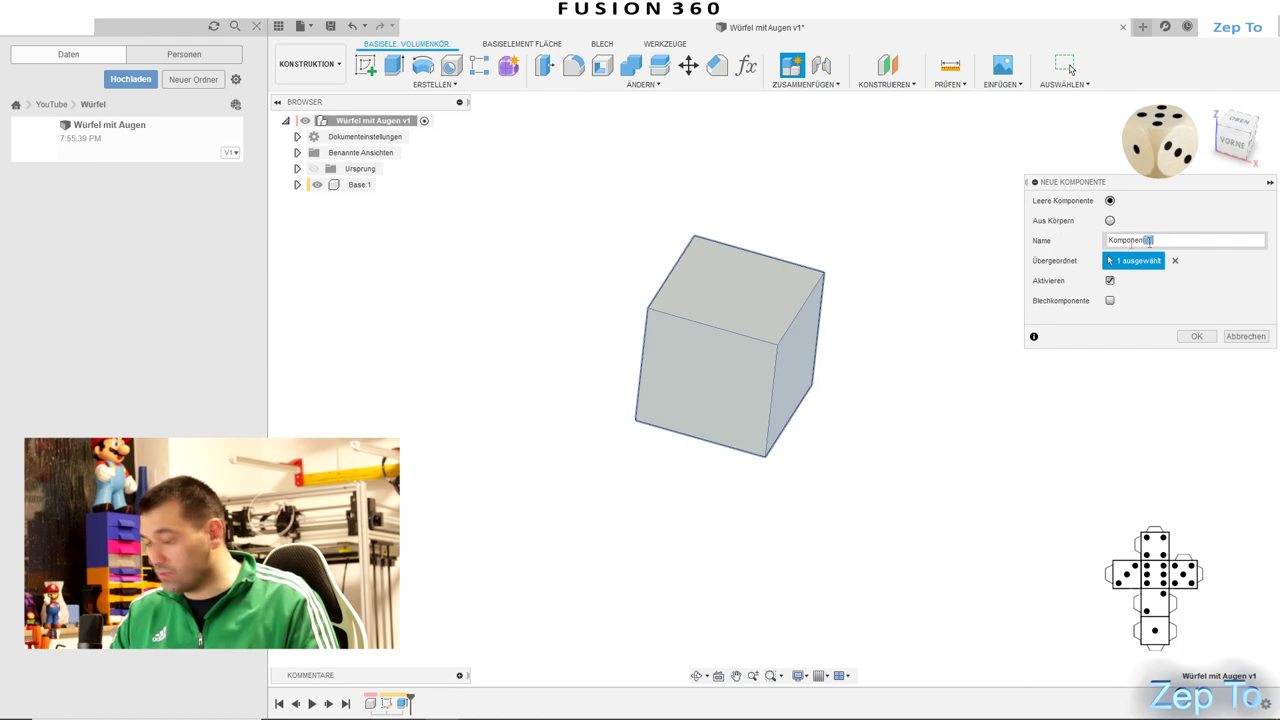
double_click(1150, 241)
type("Würfel")
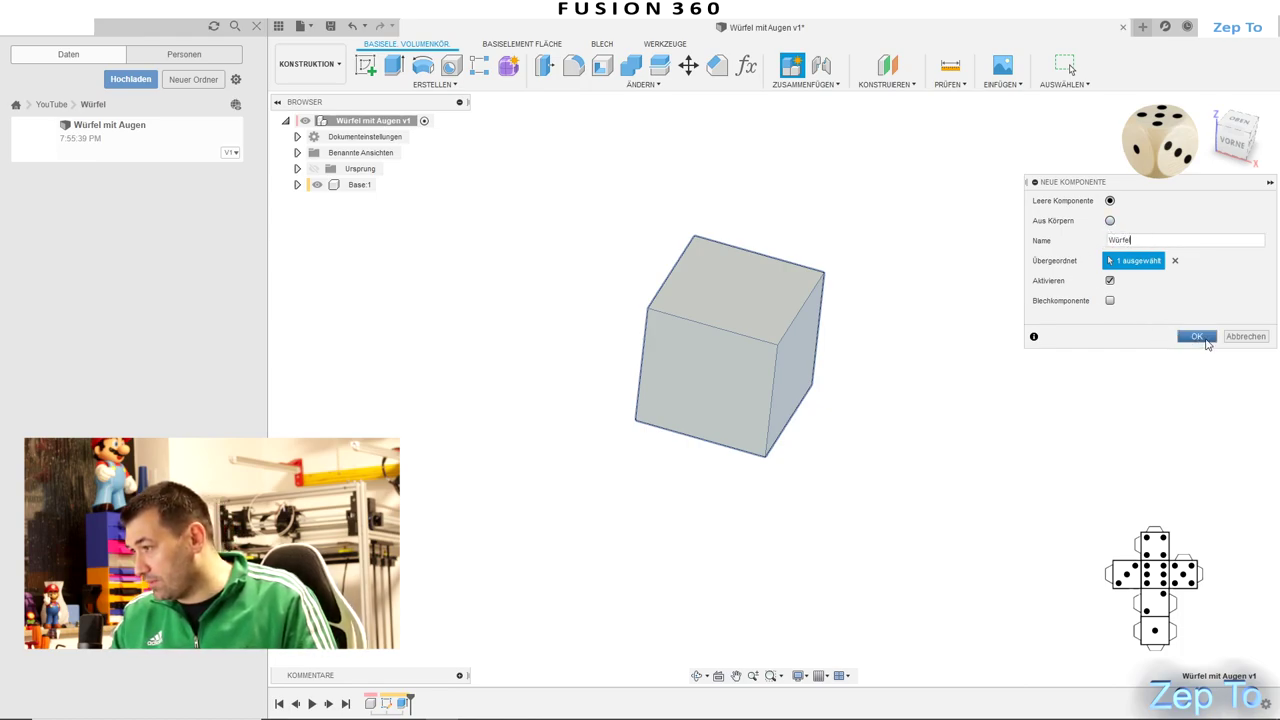
left_click(1197, 337)
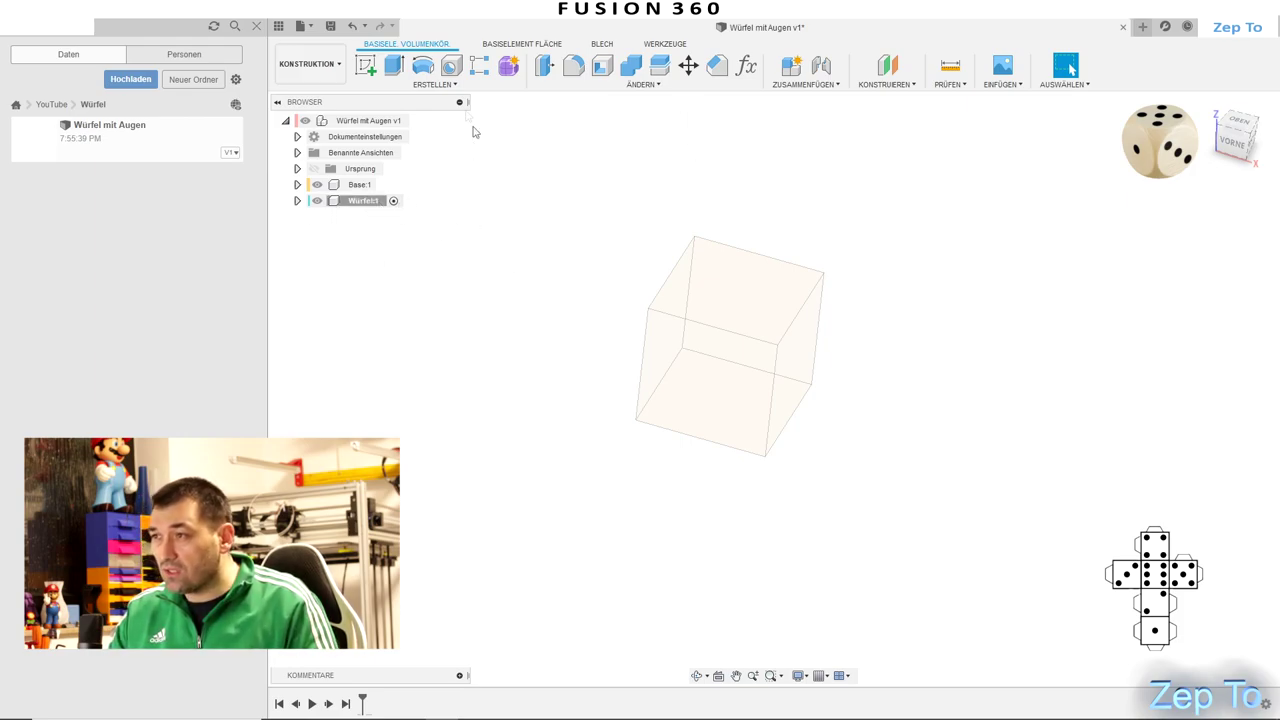
left_click(434, 84)
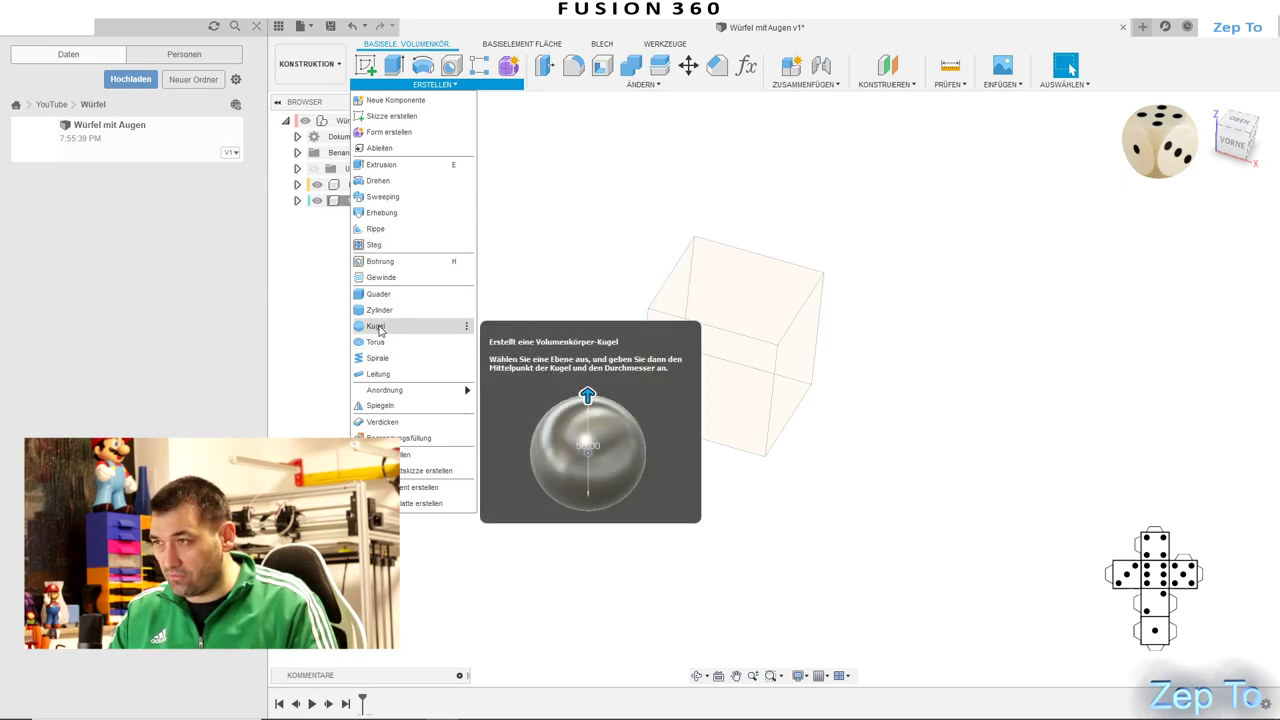
Place a 20 mm diameter sphere centred at the origin as a new body
left_click(377, 327)
left_click(816, 351)
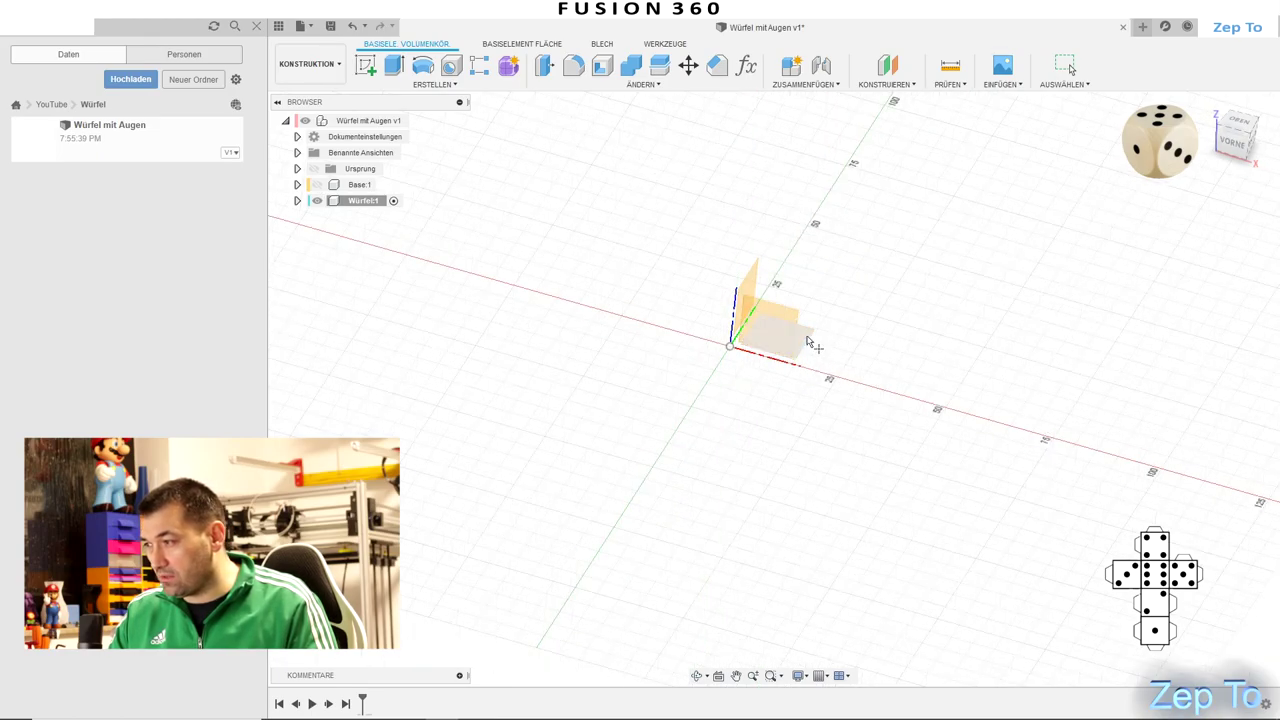
left_click(819, 360)
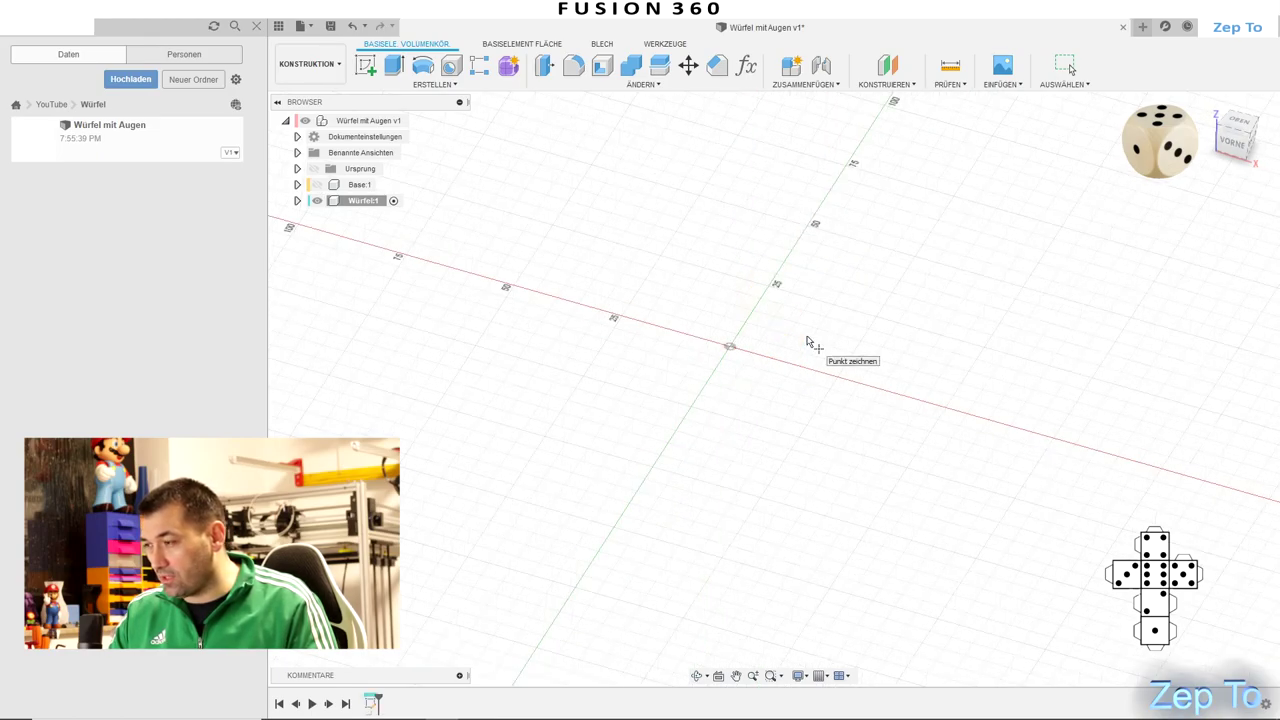
left_click(731, 348)
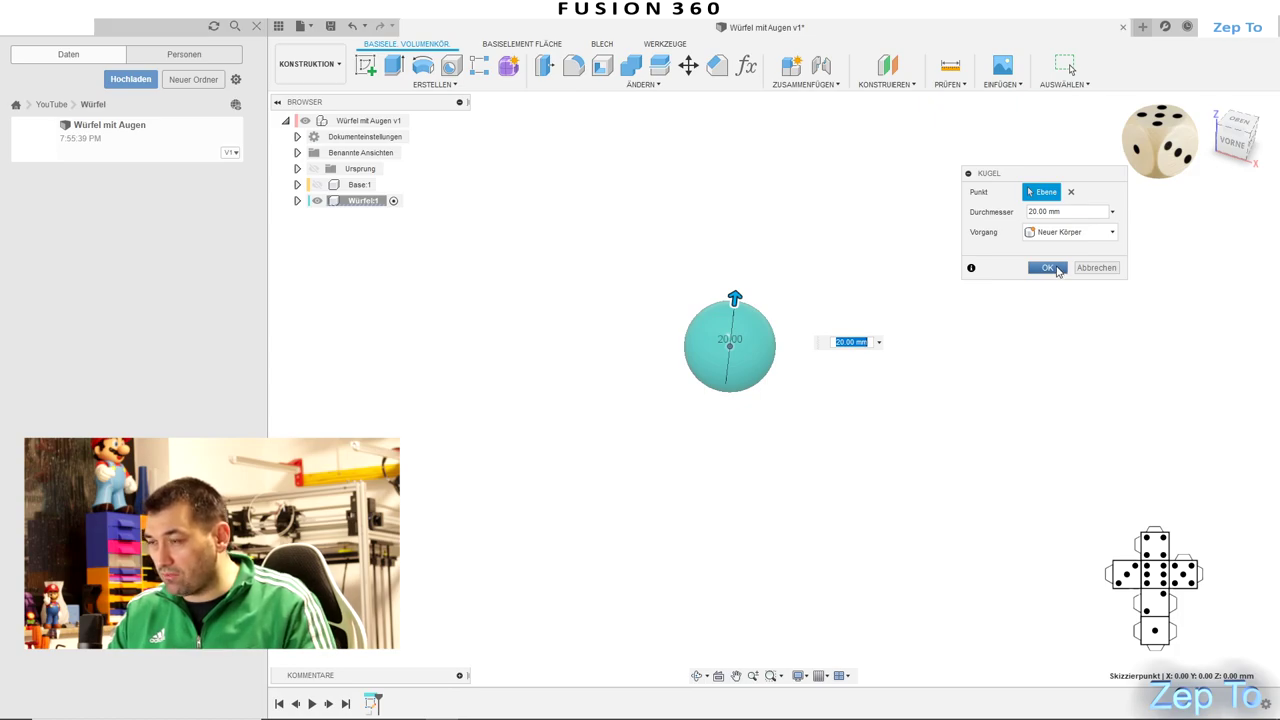
left_click(1042, 274)
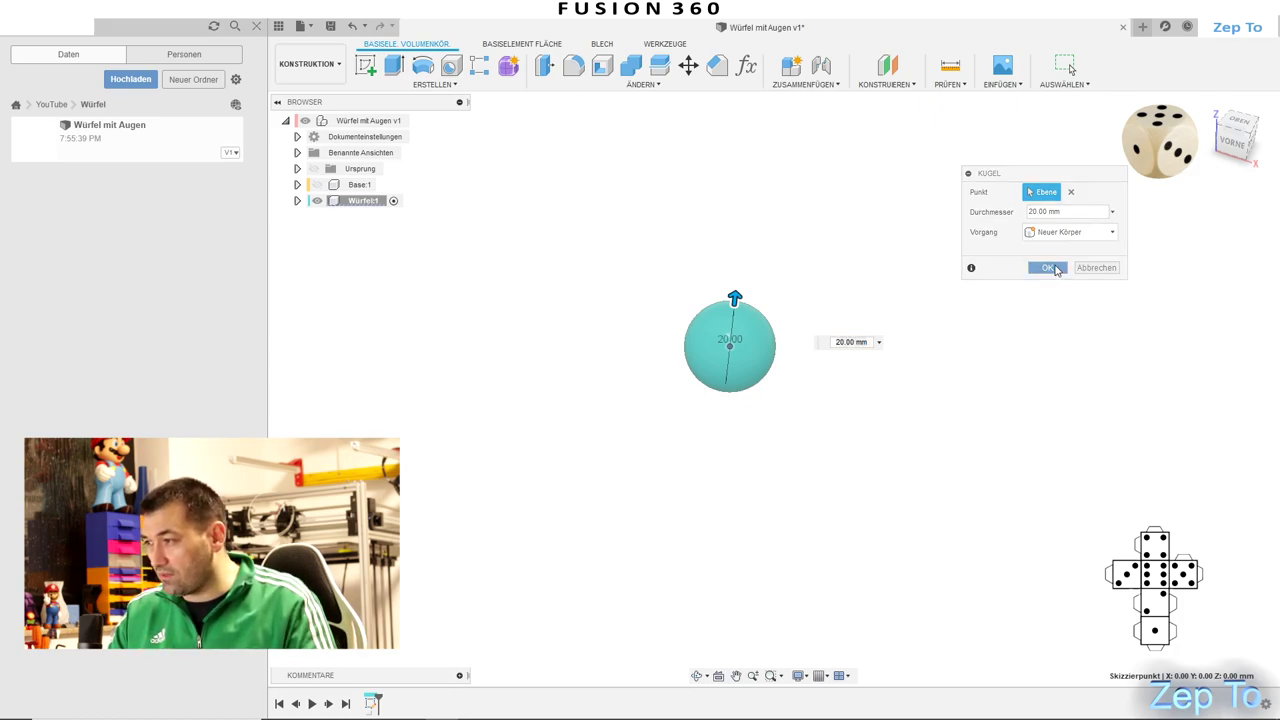
Add a user parameter named Würfel with expression 40 mm, then close the Parameters dialog
left_click(753, 76)
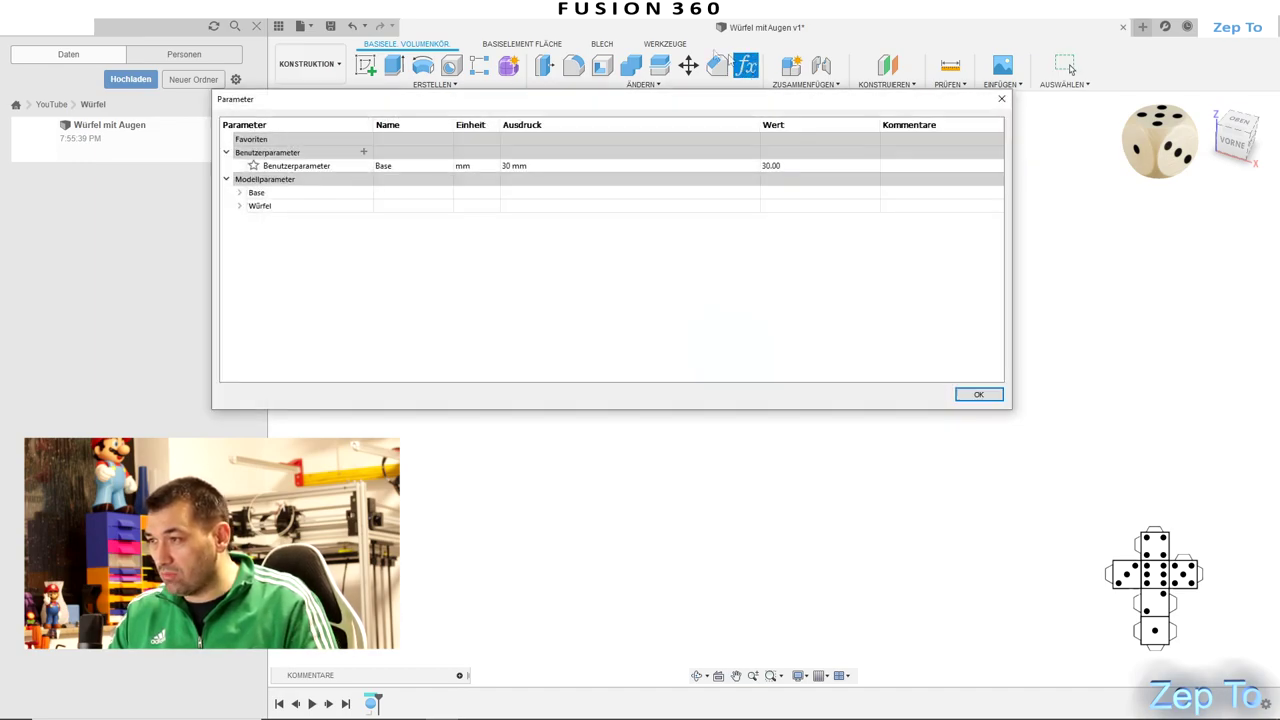
left_click_drag(523, 100, 558, 117)
left_click(397, 170)
left_click(398, 169)
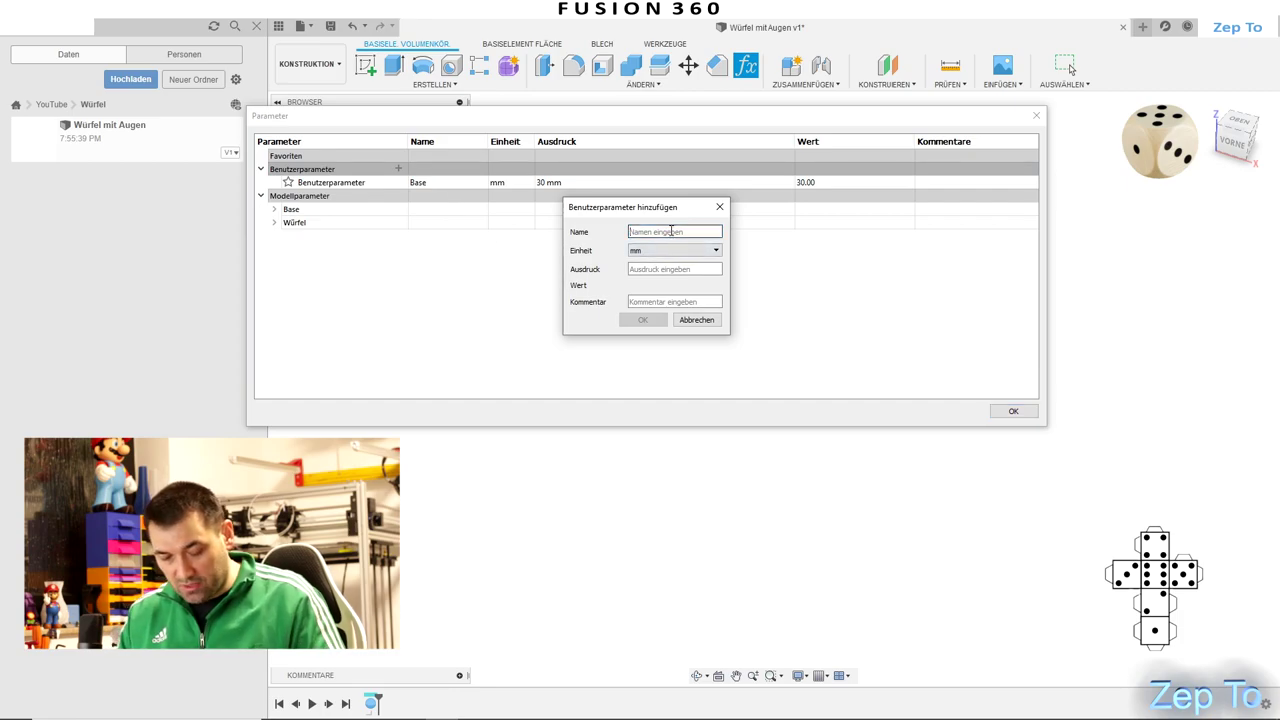
type("Würfel")
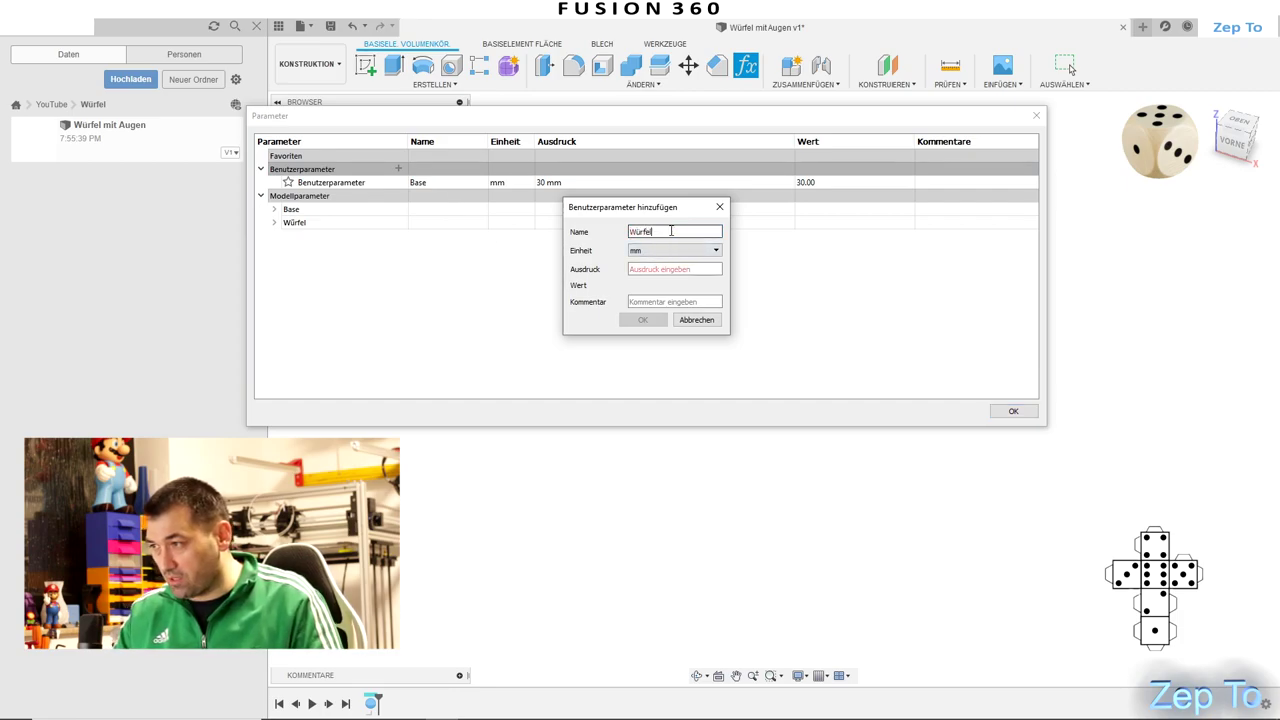
left_click(685, 270)
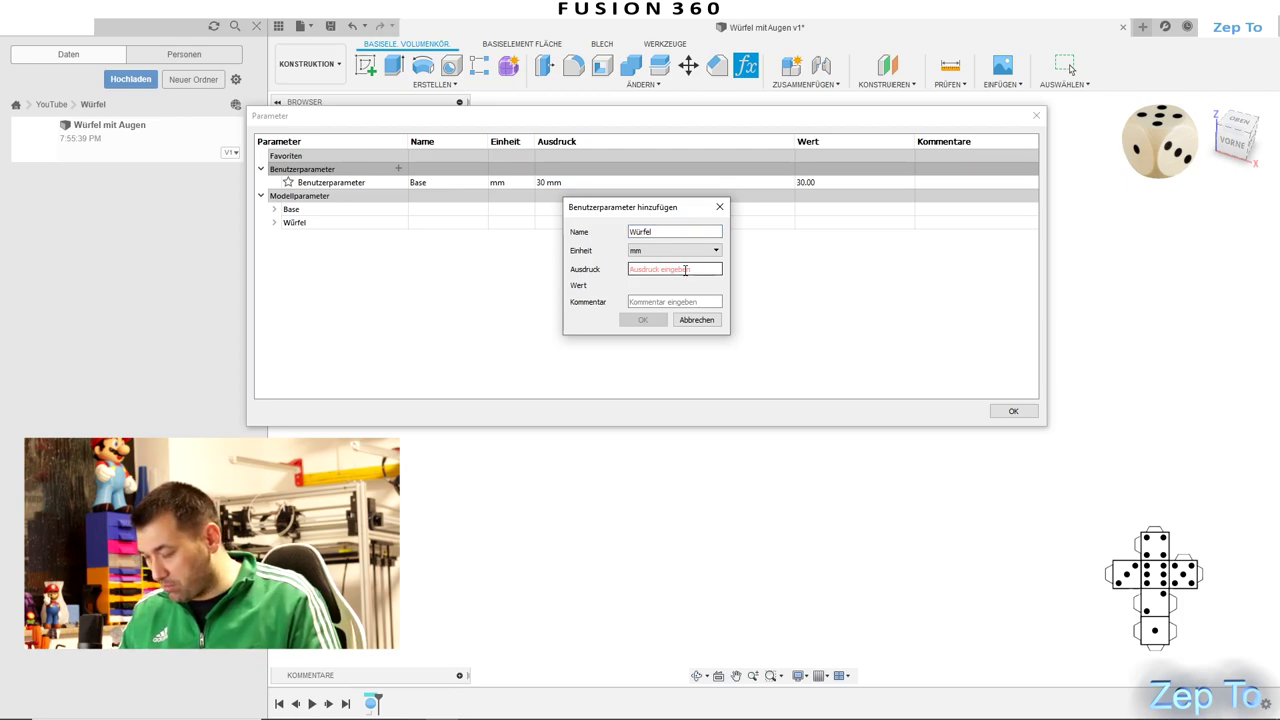
type("40")
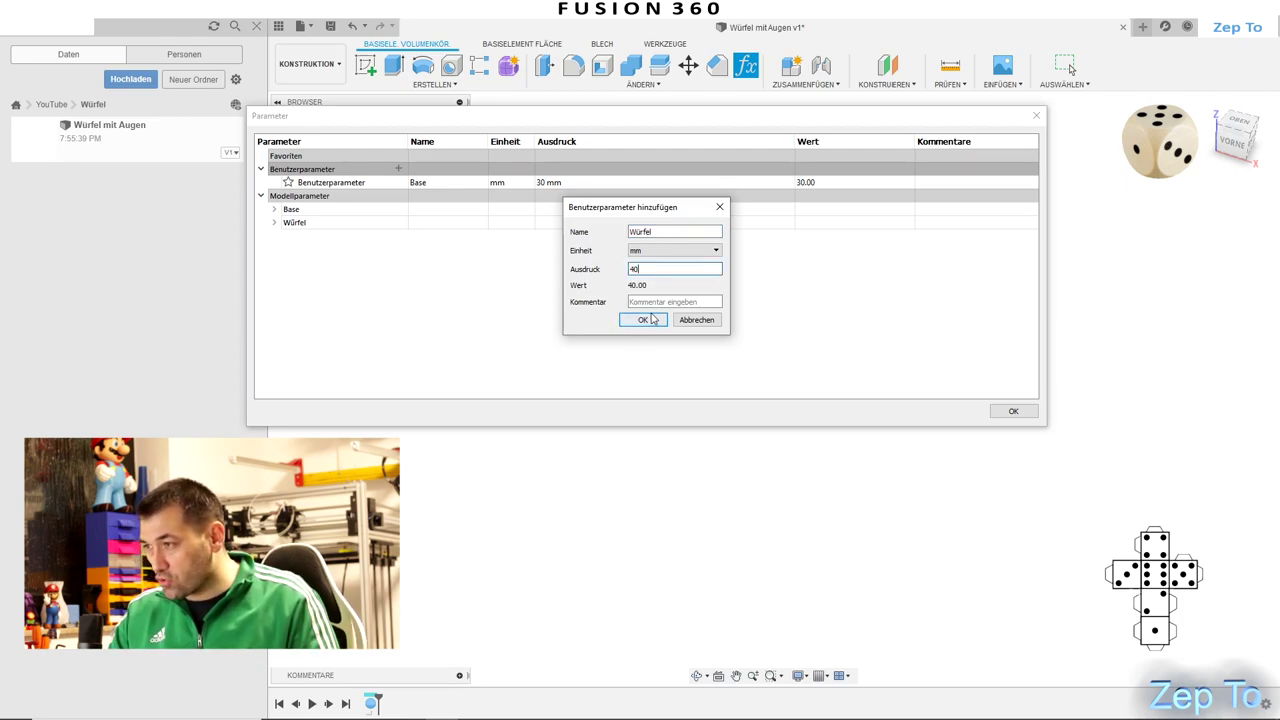
left_click(645, 320)
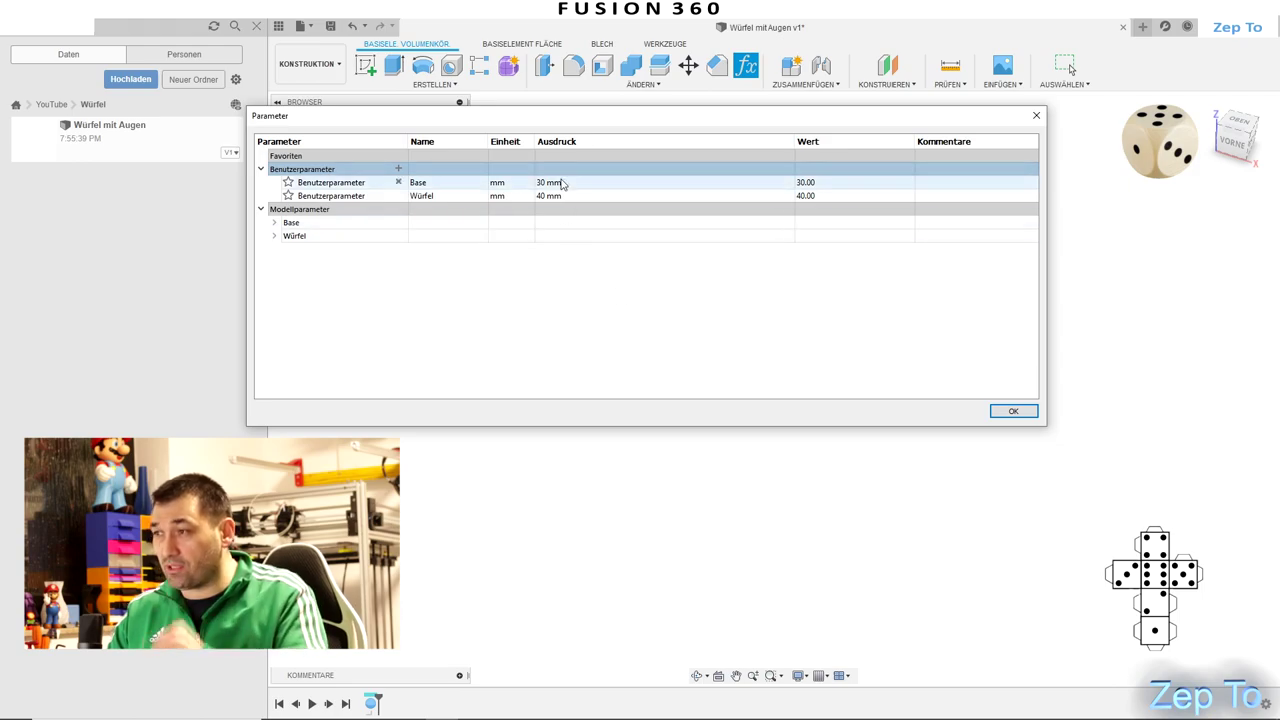
mouse_move(562, 196)
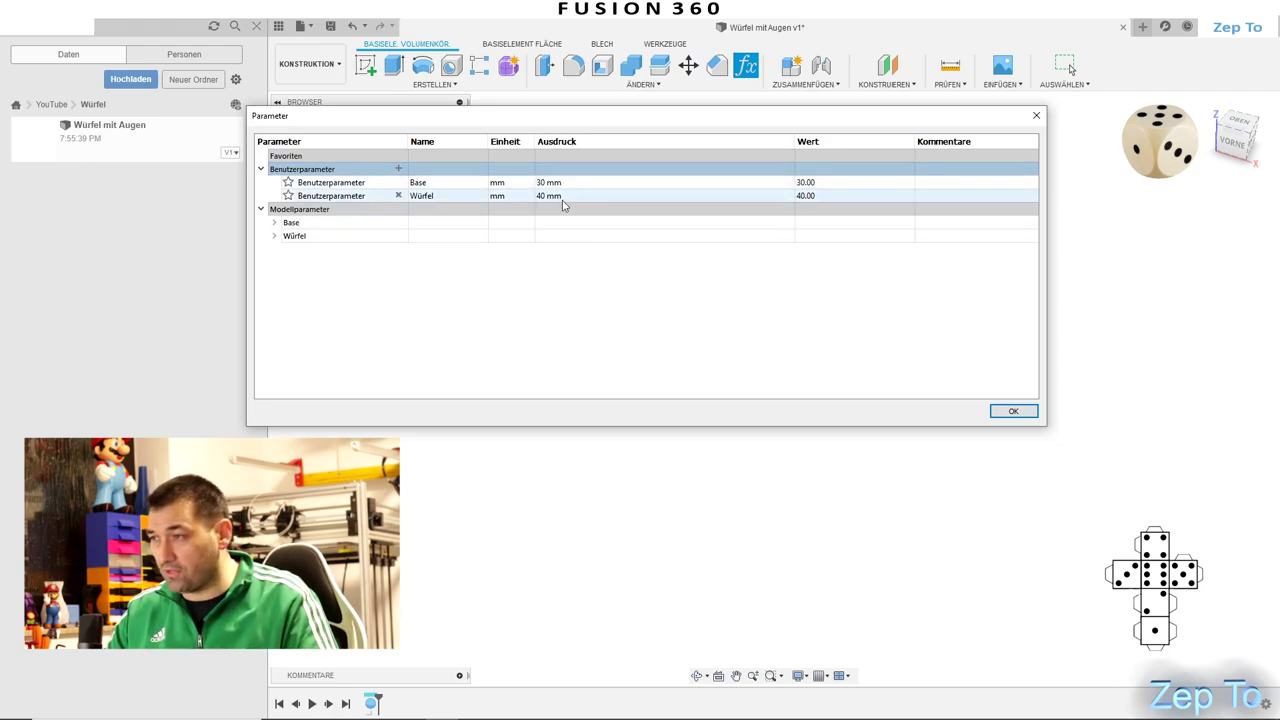
left_click(1010, 413)
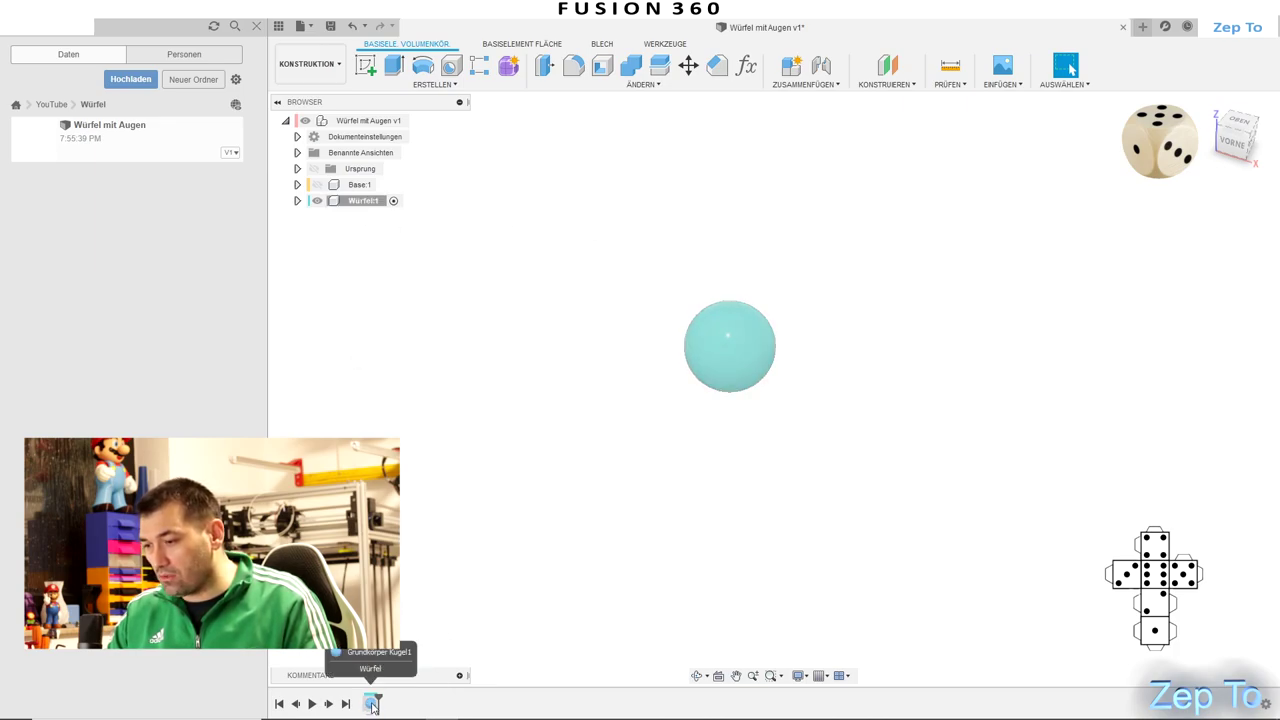
Replace the sphere's 20 mm diameter with the Würfel parameter and make the Base cube visible
right_click(372, 705)
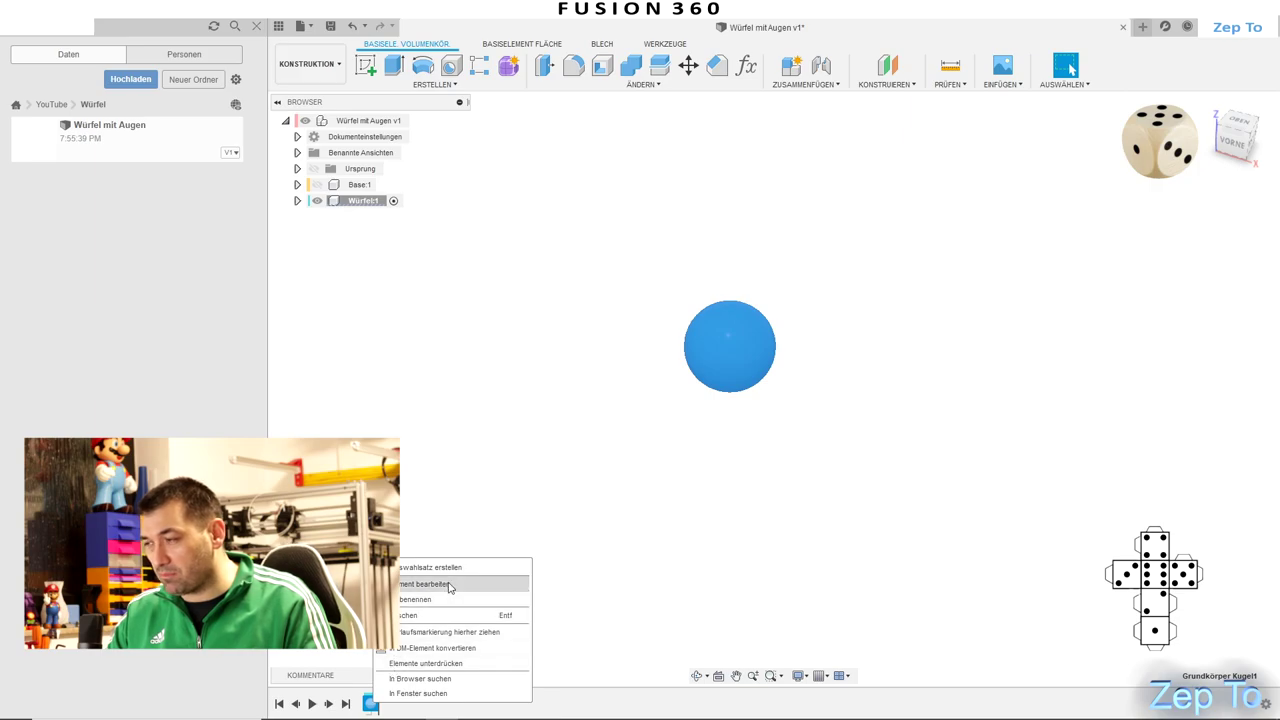
left_click(450, 587)
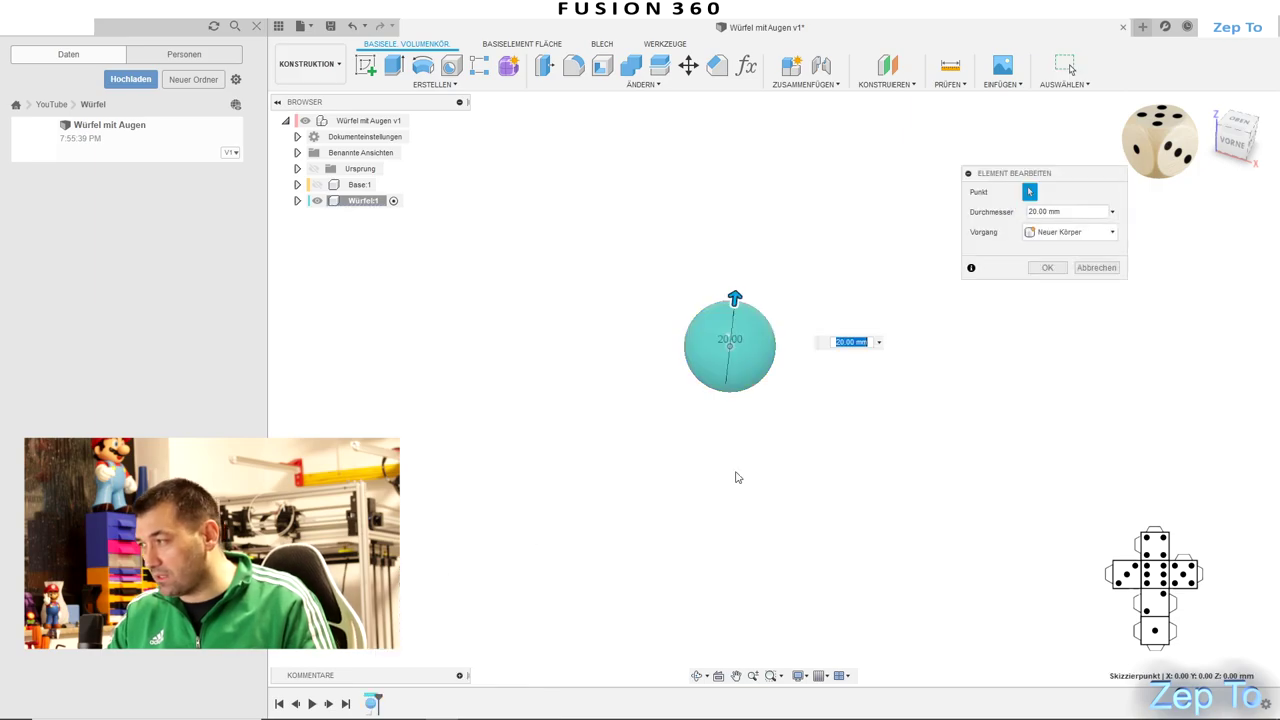
left_click(1093, 212)
type("w")
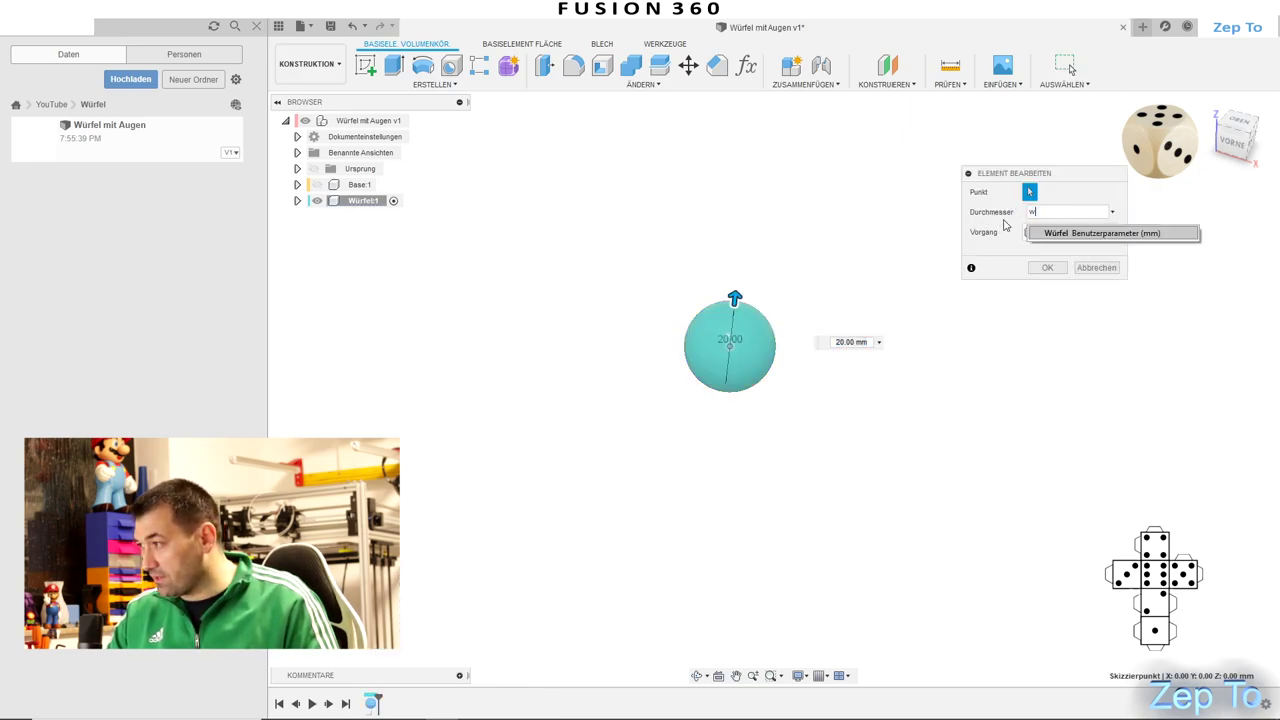
left_click(1065, 233)
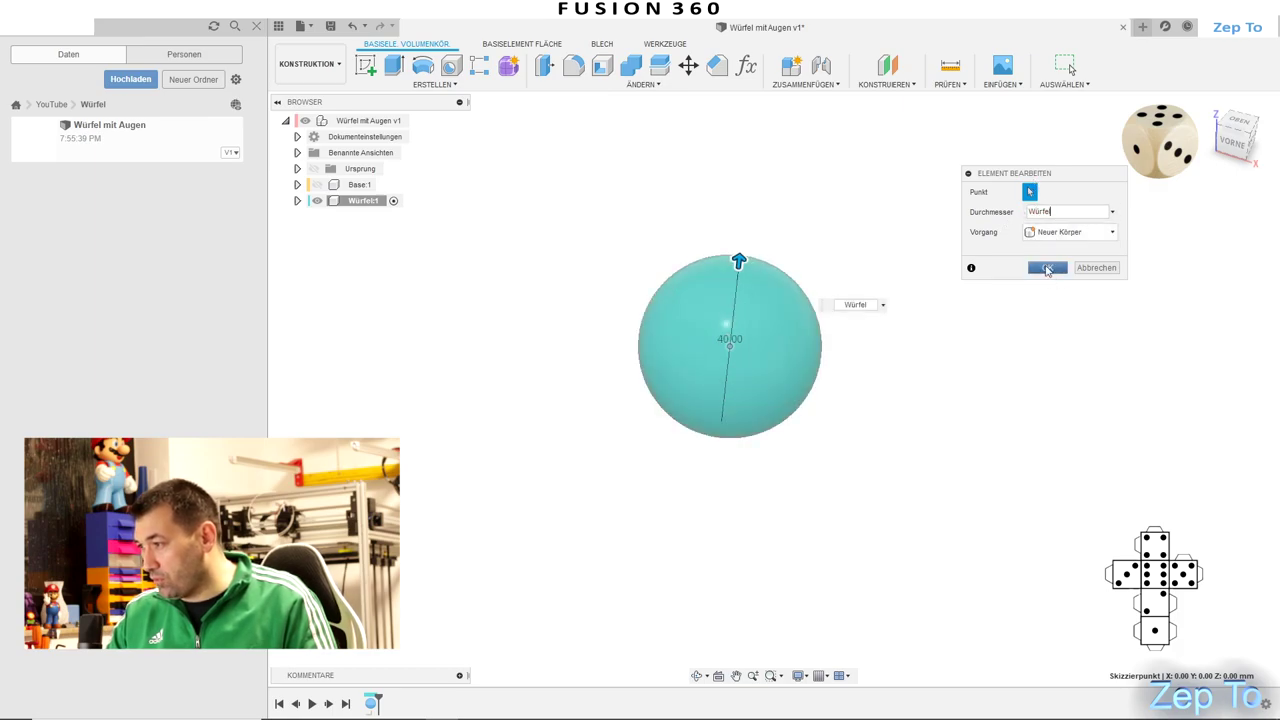
left_click(1047, 267)
left_click(317, 184)
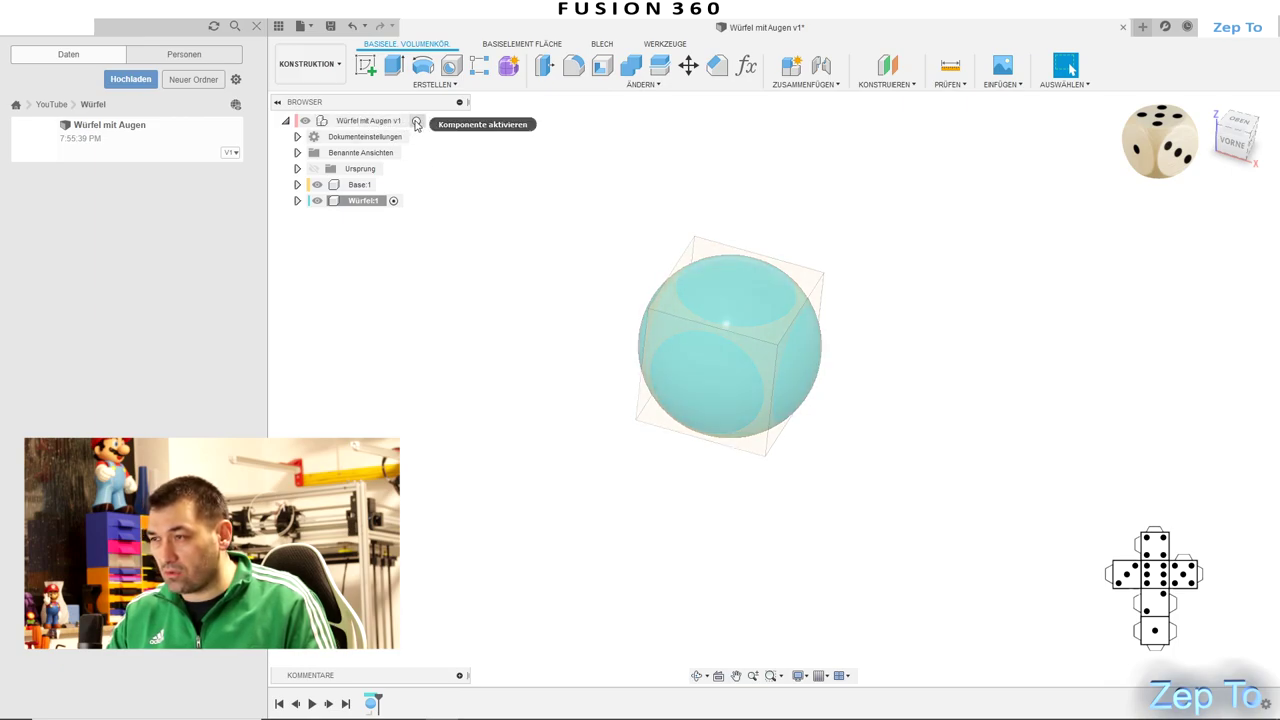
Activate the top-level Würfel mit Augen v1 component and orbit the view around the cube
left_click(416, 120)
mouse_move(871, 443)
middle_mouse_down("shift")
mouse_move(858, 442)
mouse_move(891, 443)
middle_mouse_up("shift")
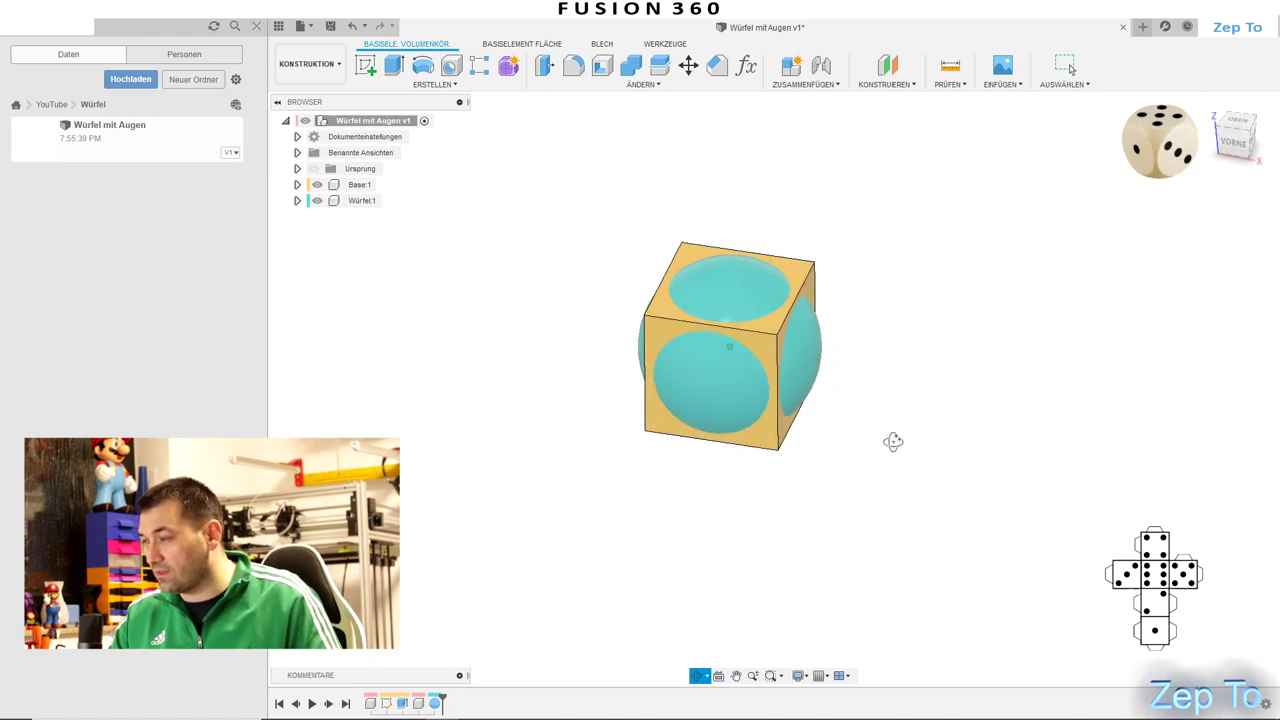
middle_click_drag(952, 325, 940, 310)
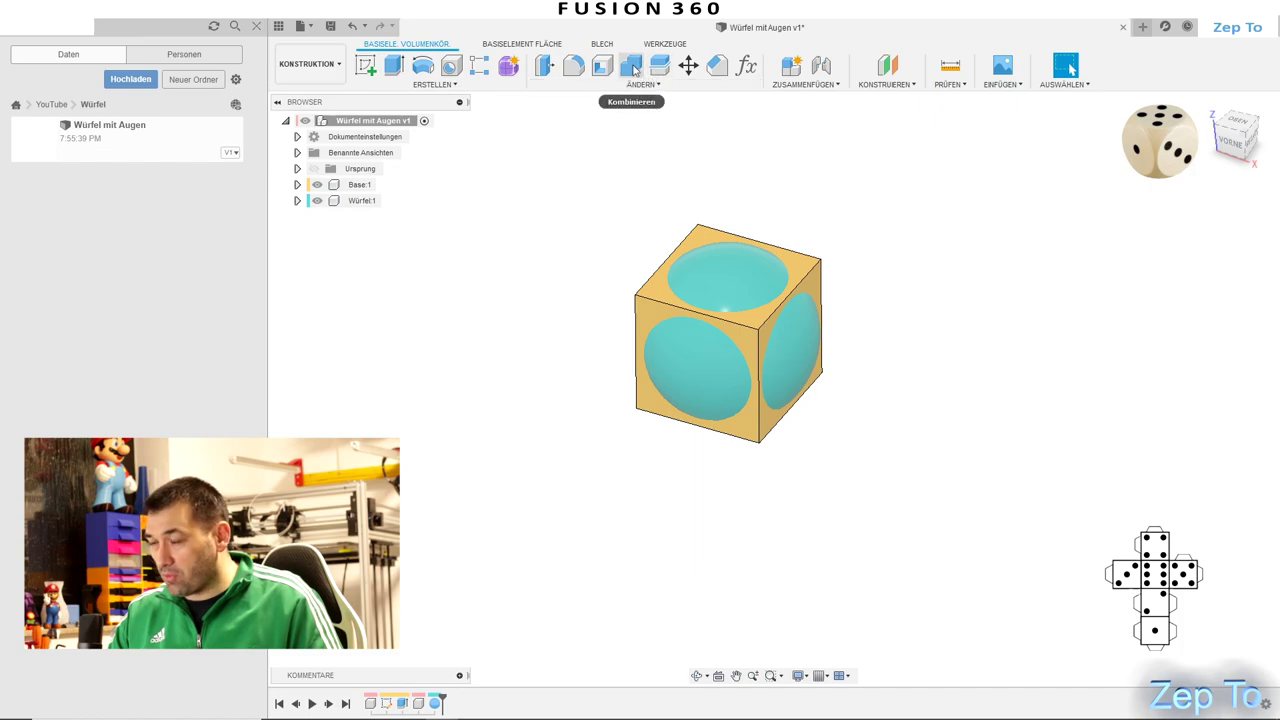
mouse_move(631, 66)
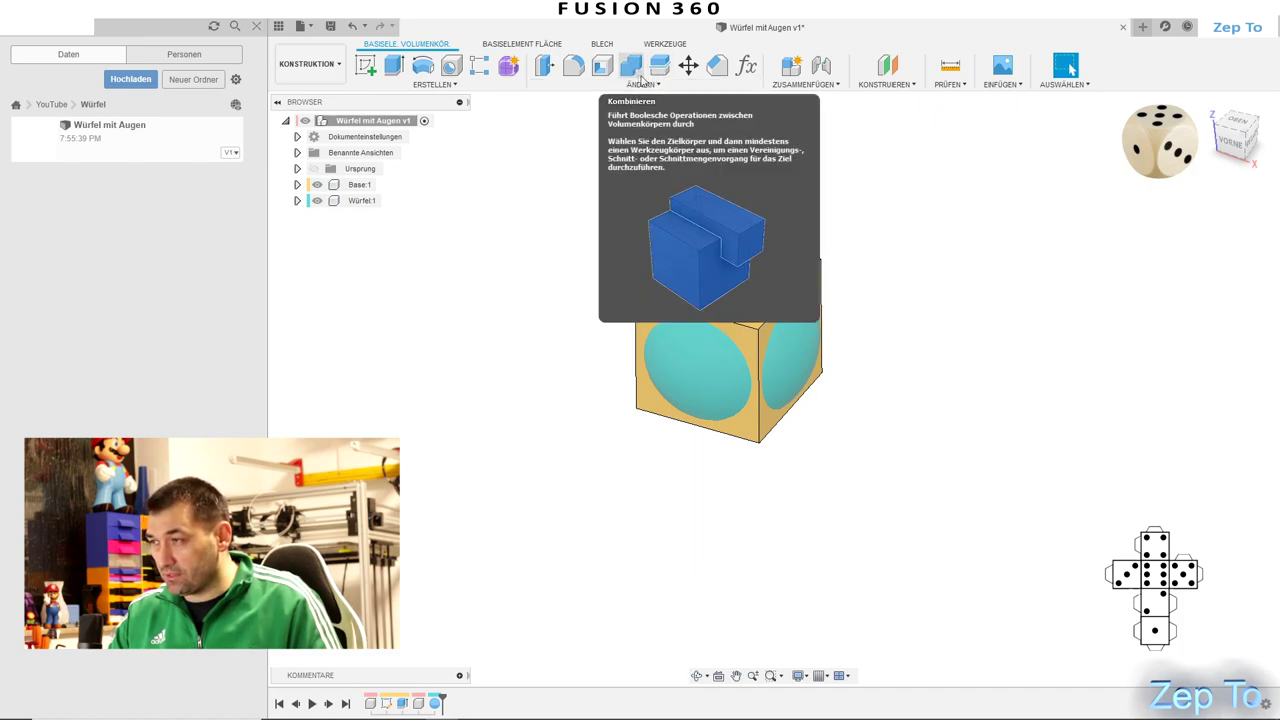
Combine the sphere as target with the Base cube as tool using the Schnittmenge operation
left_click(636, 66)
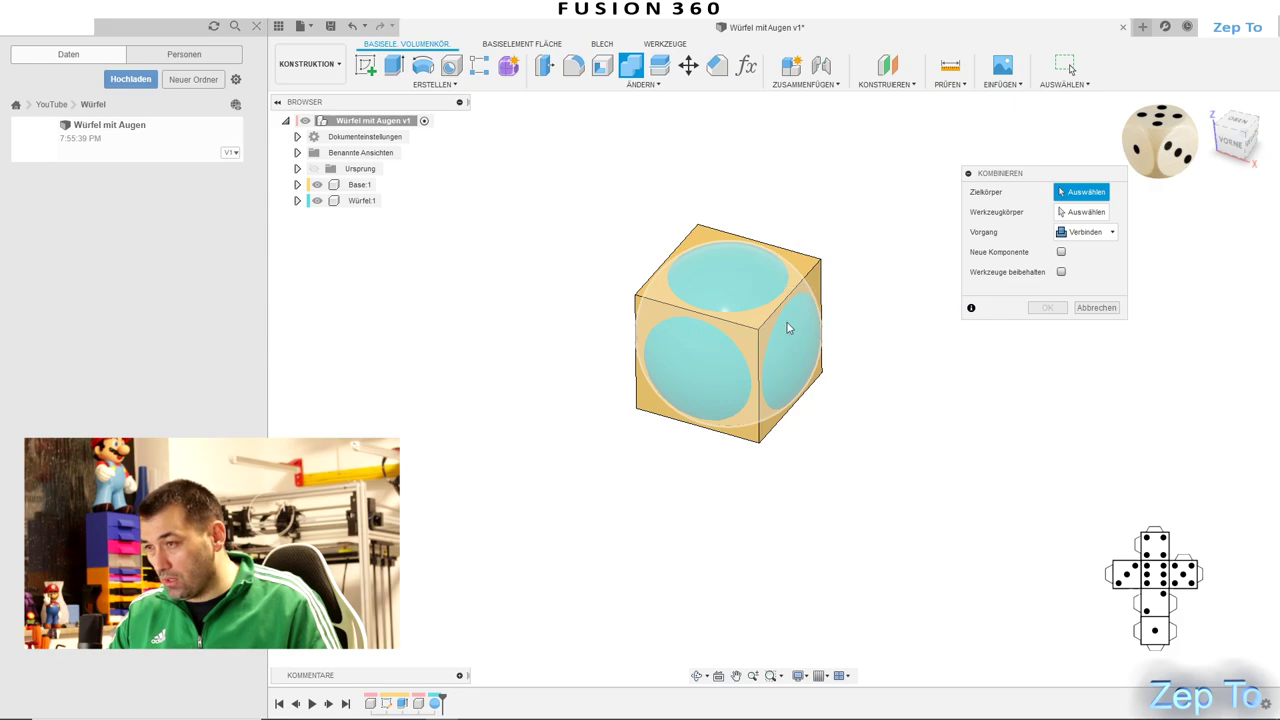
left_click(732, 286)
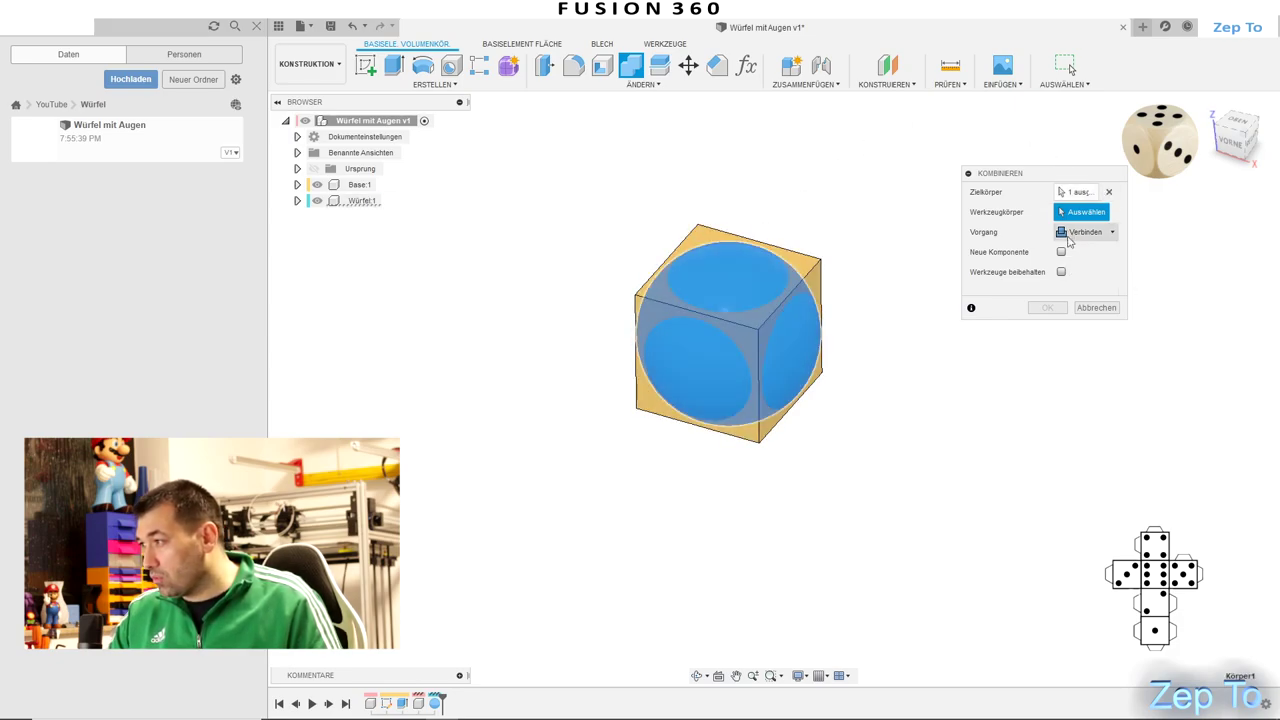
left_click(815, 270)
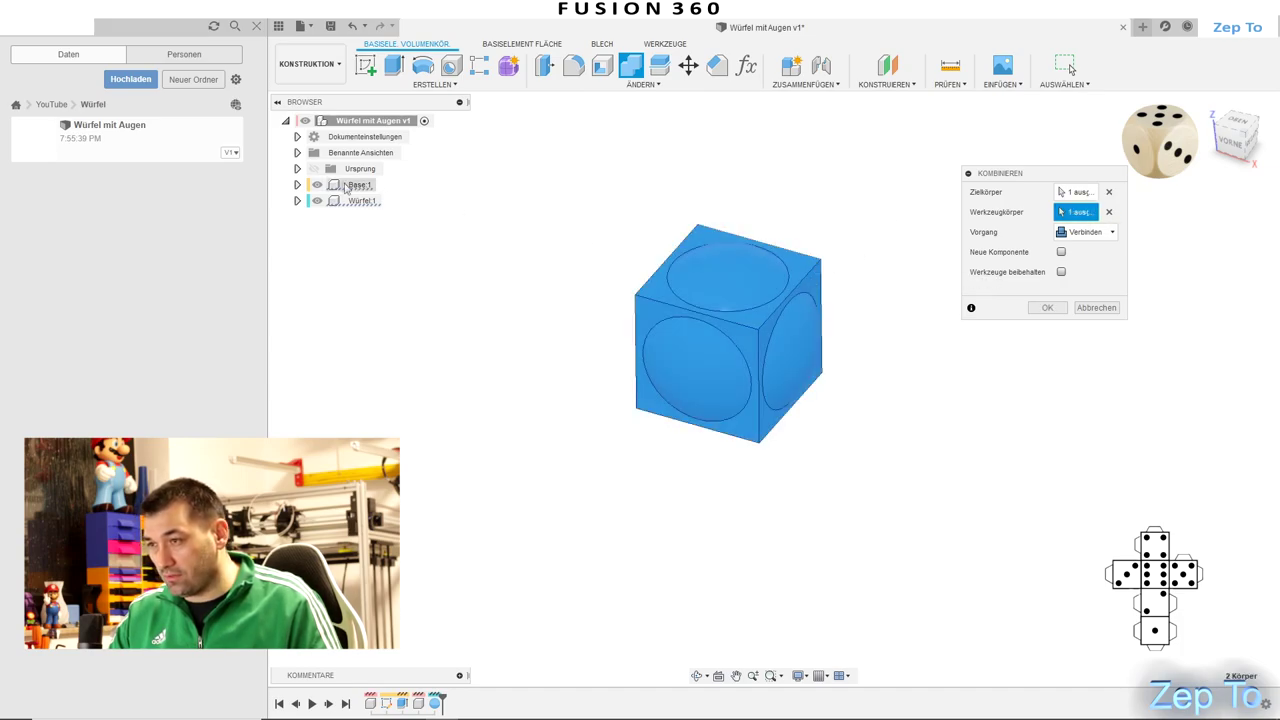
left_click(1110, 233)
left_click(1092, 283)
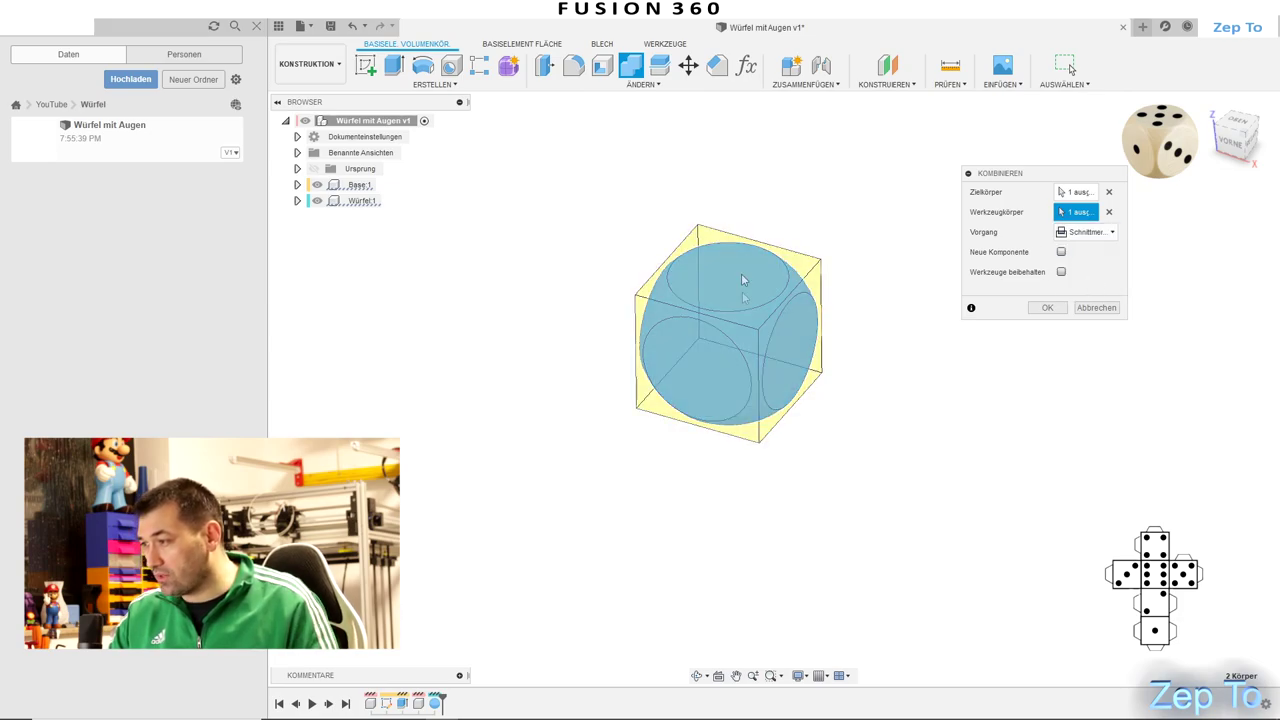
scroll(780, 333, "up", 2)
scroll(780, 333, "up", 1)
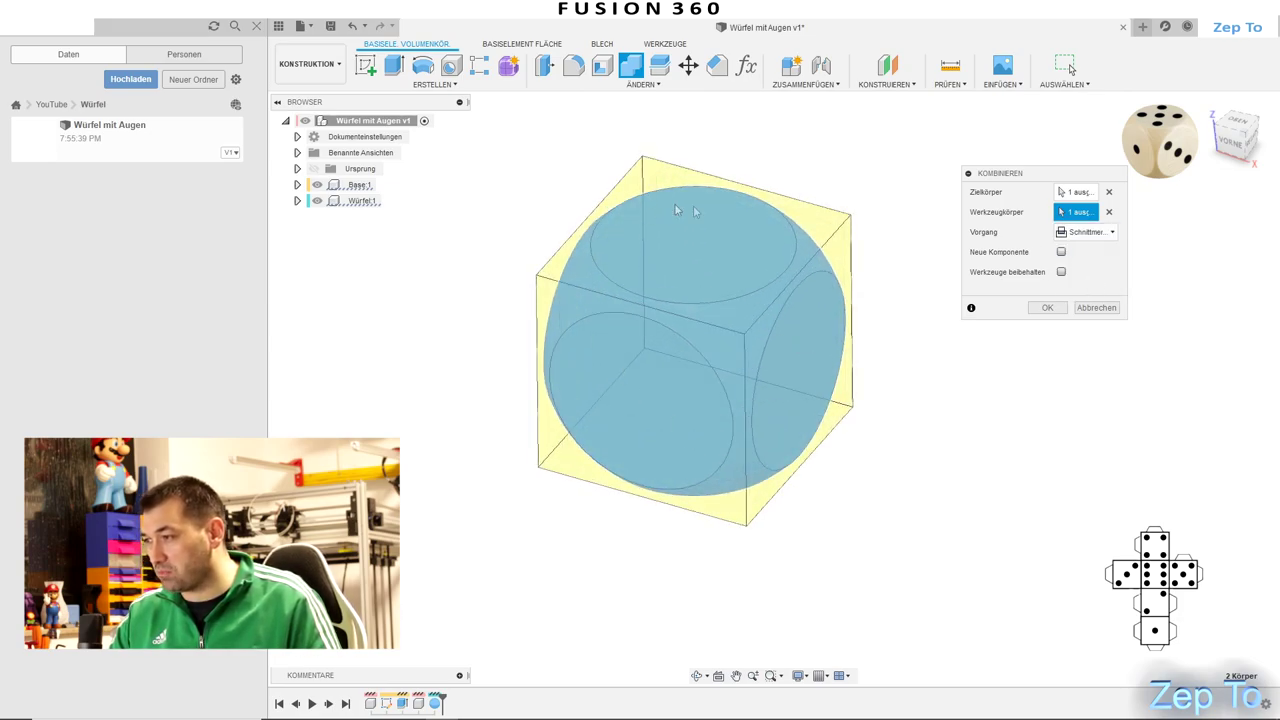
left_click(1047, 308)
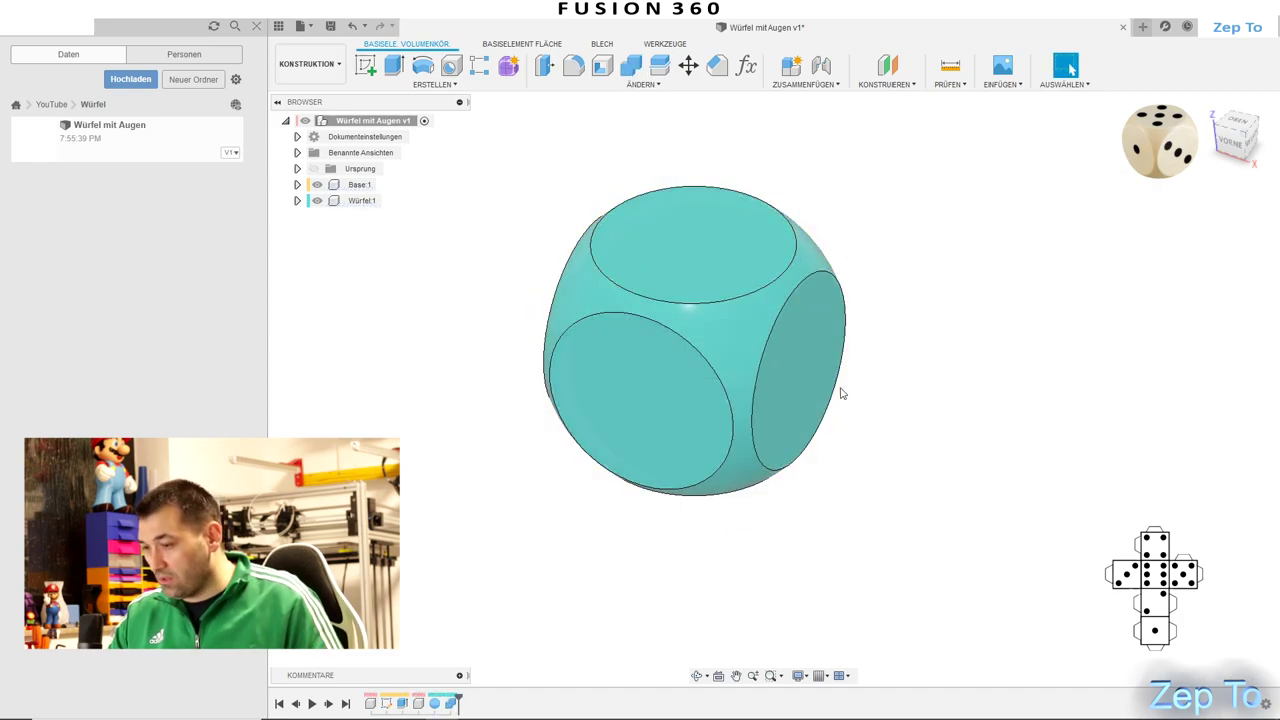
scroll(900, 370, "down", 2)
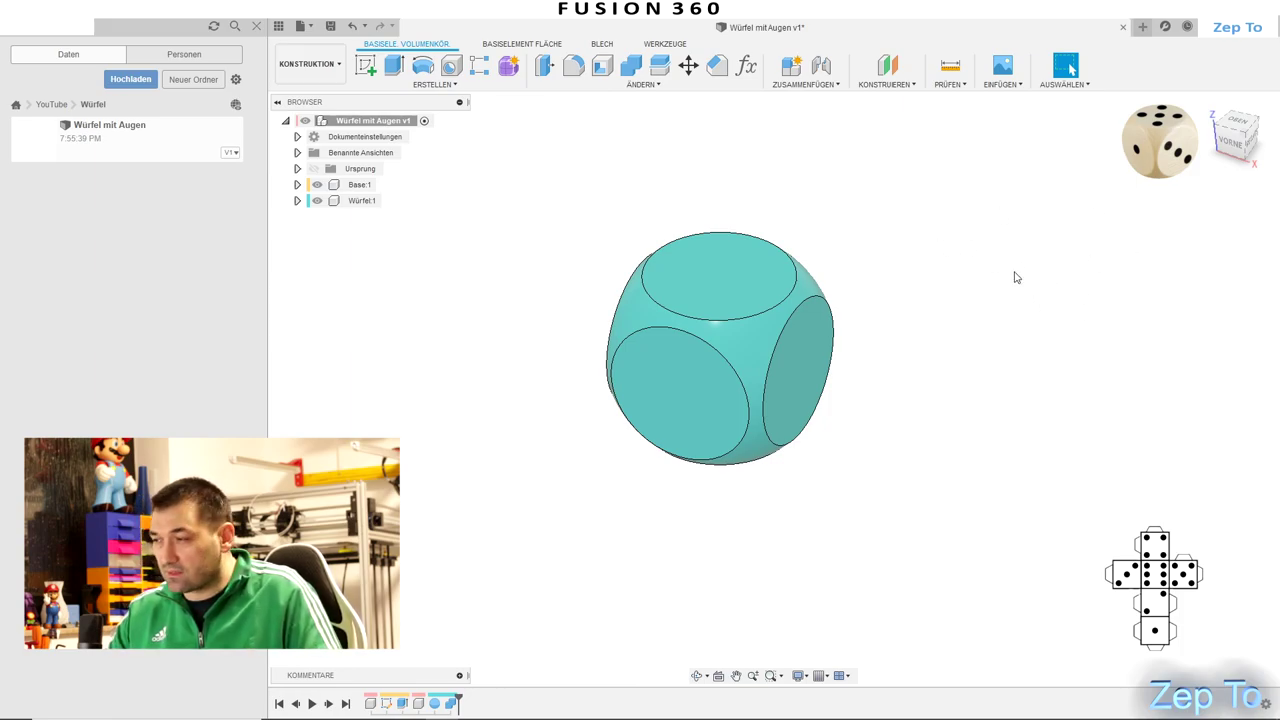
middle_click_drag(1011, 274, 1036, 271)
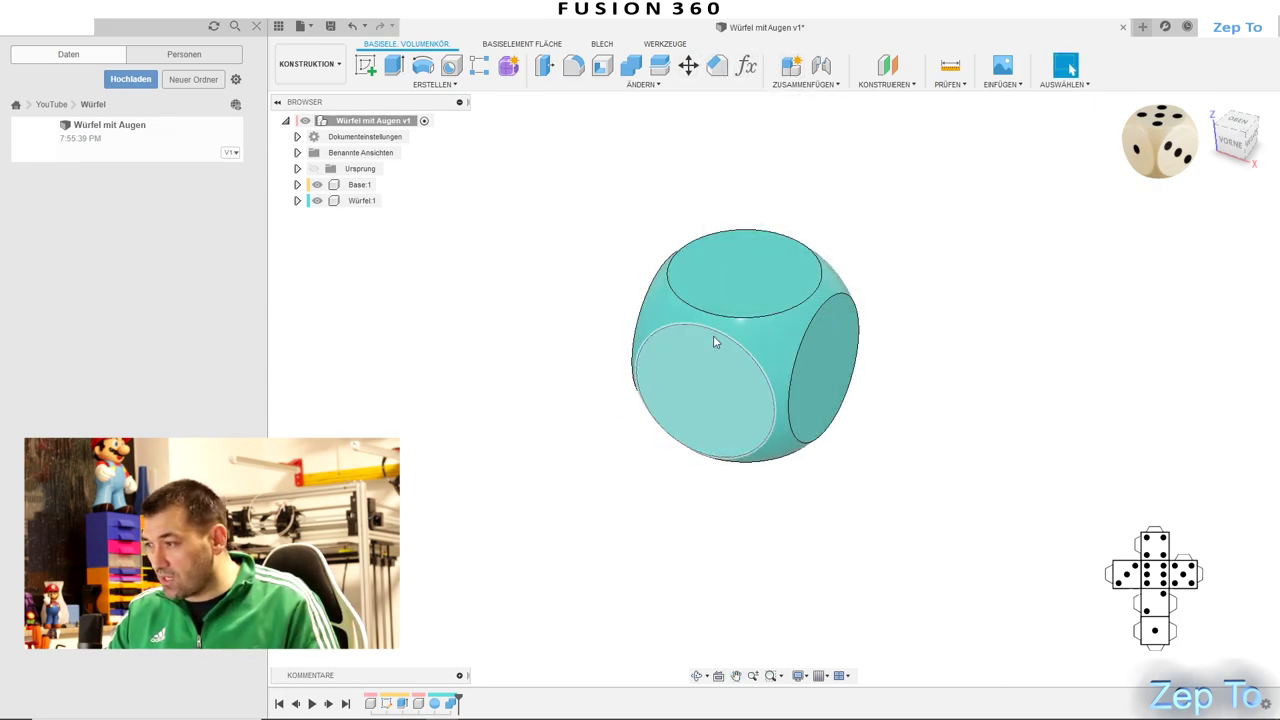
Open the Parameters dialog, hide the data panel, and move and shrink the dialog to the top left
left_click(747, 66)
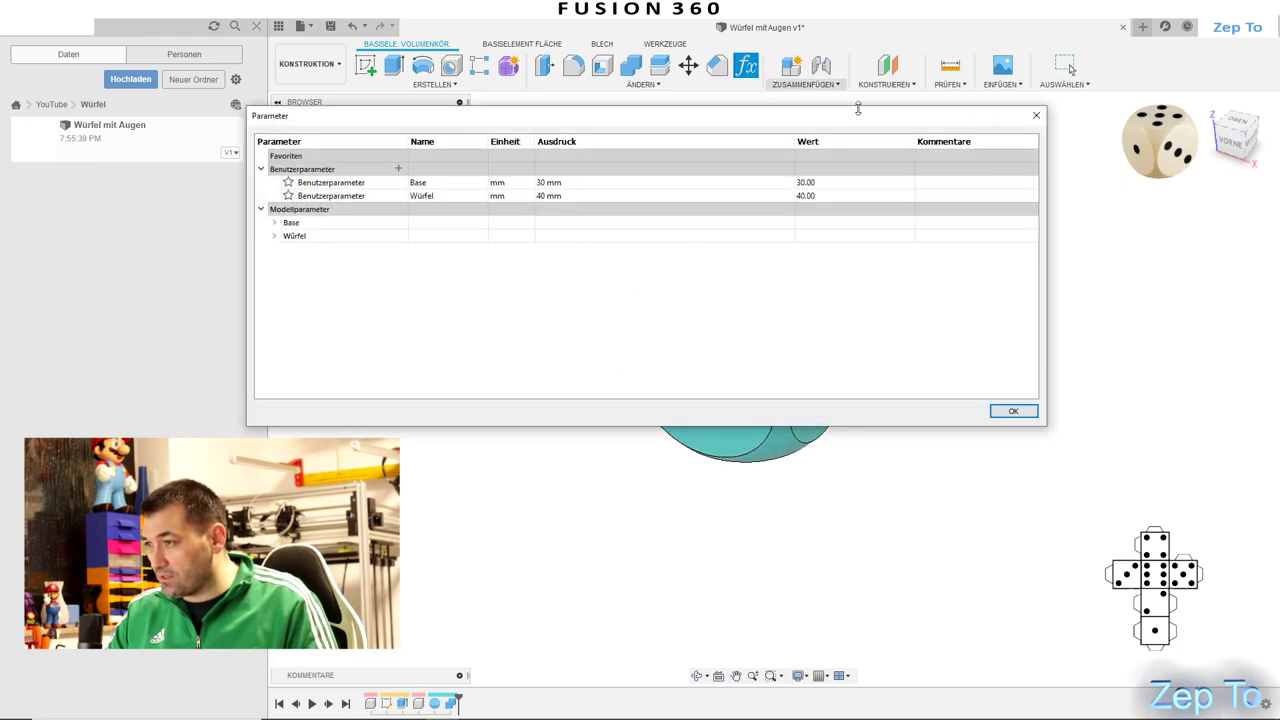
double_click(595, 197)
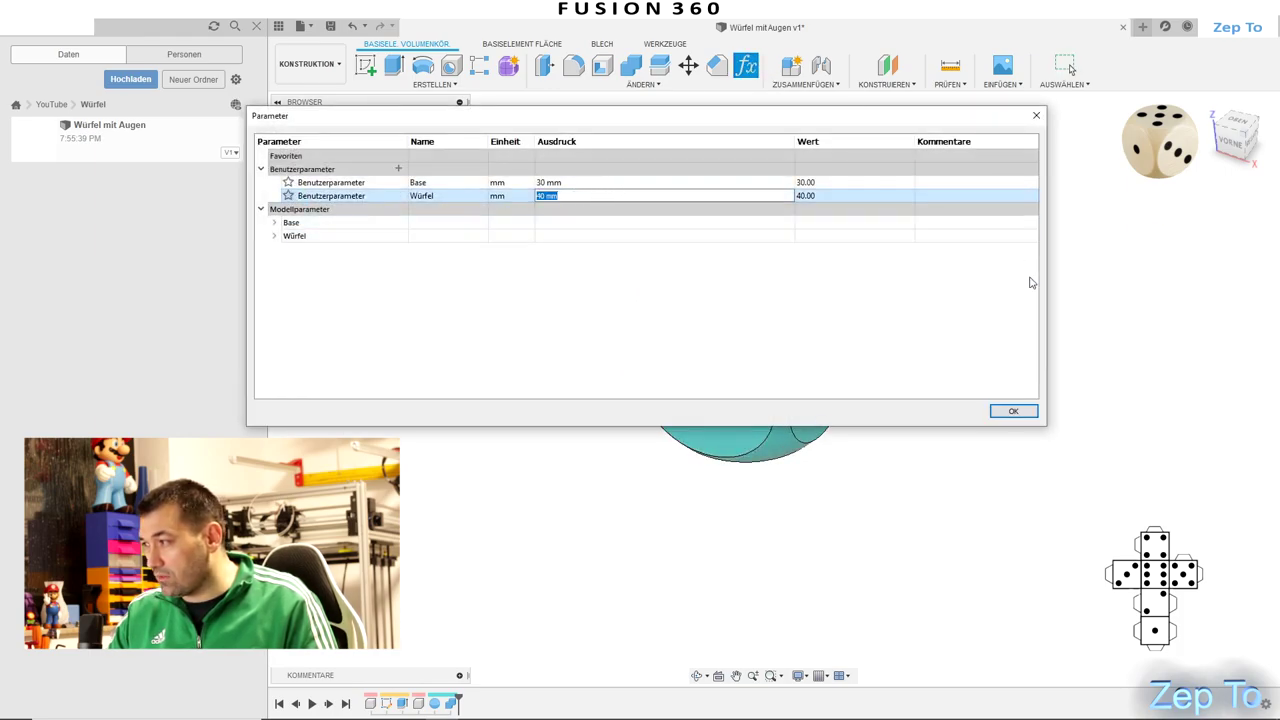
left_click_drag(1051, 268, 765, 272)
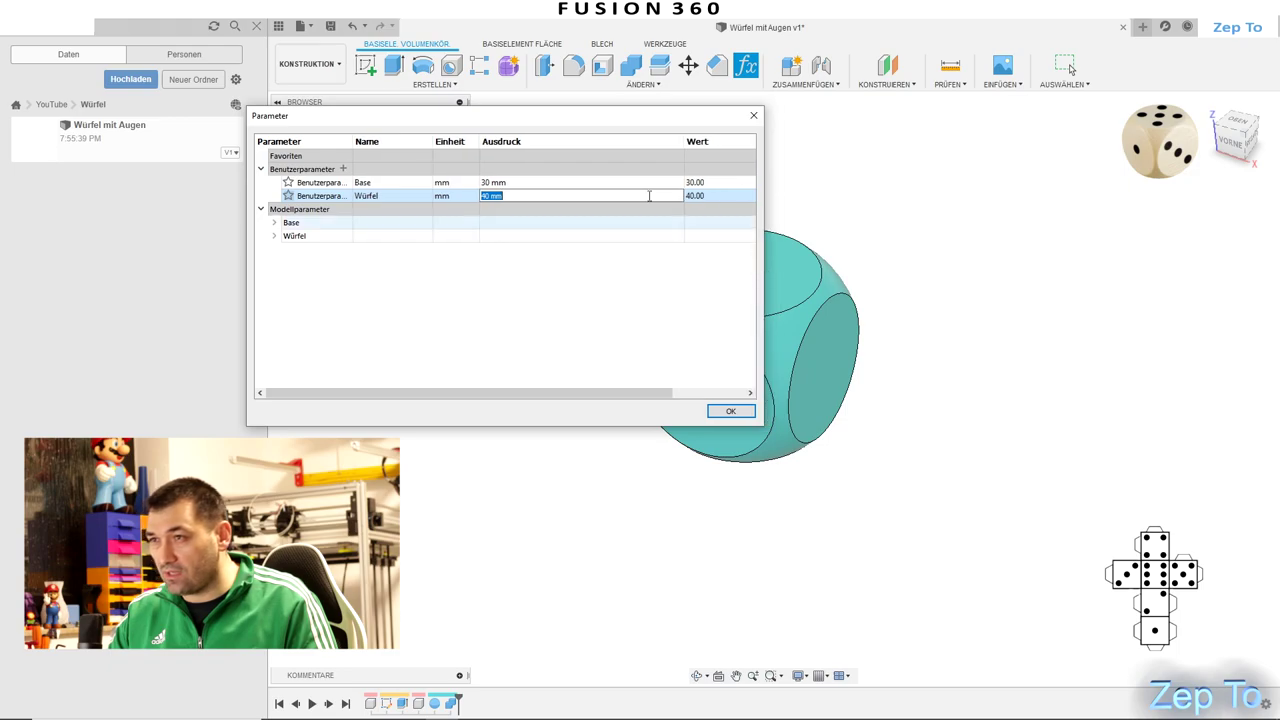
left_click(257, 27)
mouse_move(412, 124)
left_mouse_down()
mouse_move(198, 37)
mouse_move(577, 104)
left_mouse_up()
left_click_drag(771, 57, 191, 41)
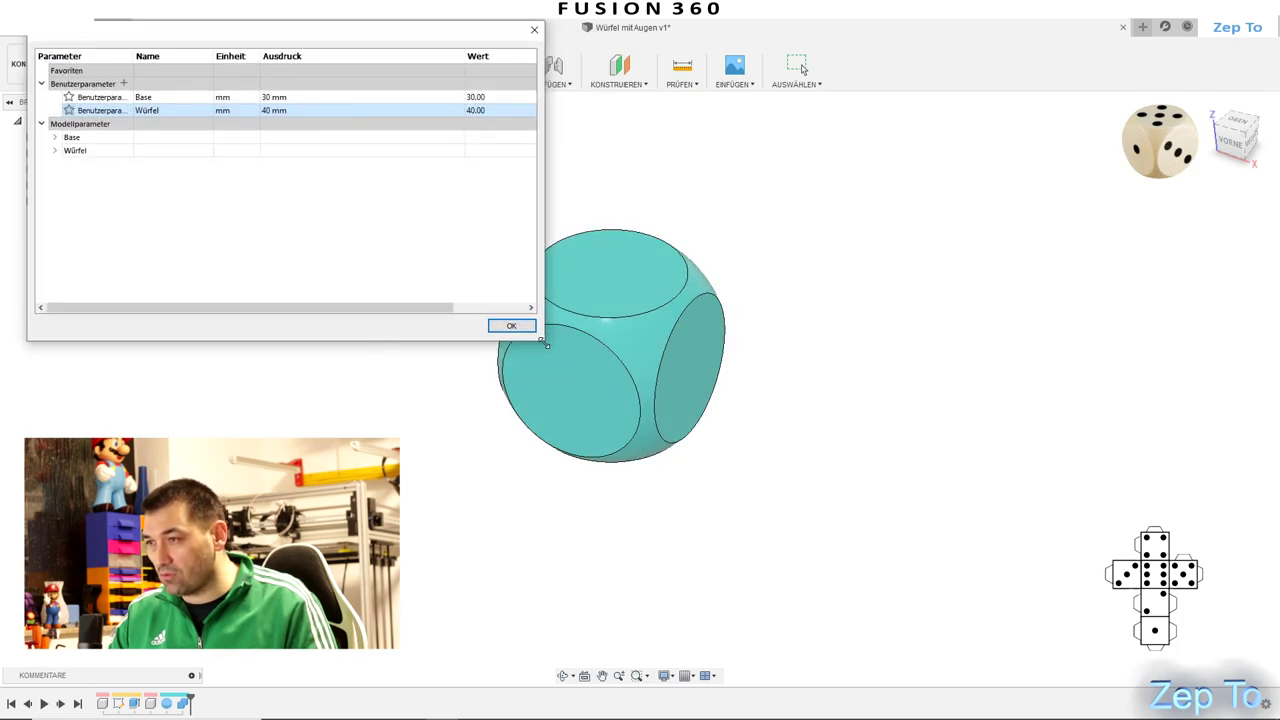
left_click_drag(546, 344, 409, 261)
Change Würfel's expression from 40 to 42 mm and widen the parameters list
double_click(267, 109)
type("42")
key("Return")
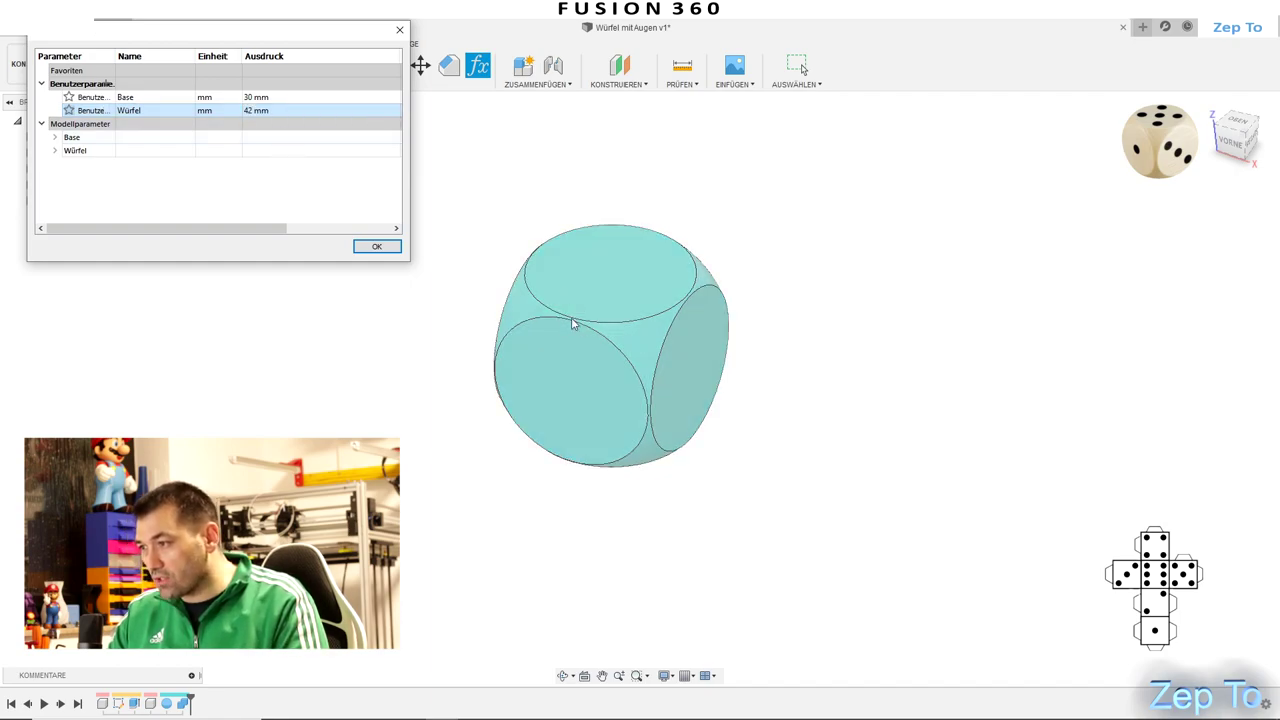
mouse_move(843, 334)
middle_mouse_down("shift")
mouse_move(818, 325)
mouse_move(832, 320)
mouse_move(846, 349)
mouse_move(835, 337)
middle_mouse_up("shift")
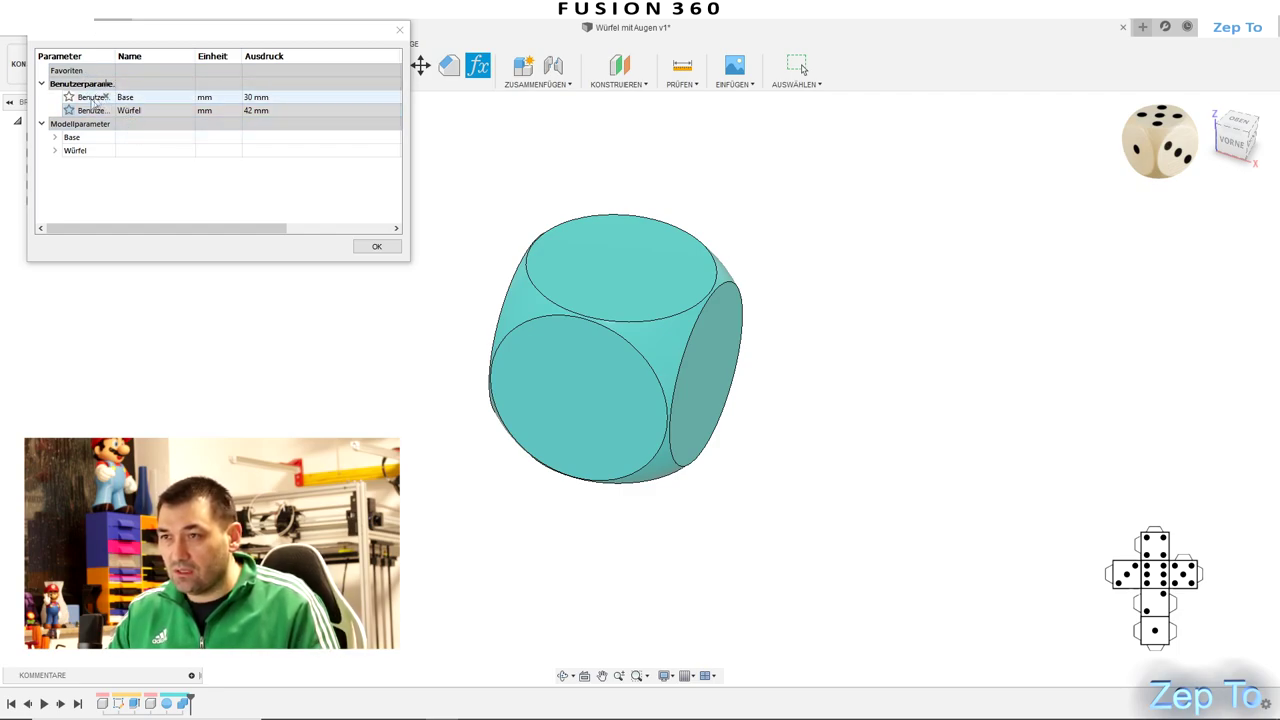
left_click_drag(176, 40, 232, 46)
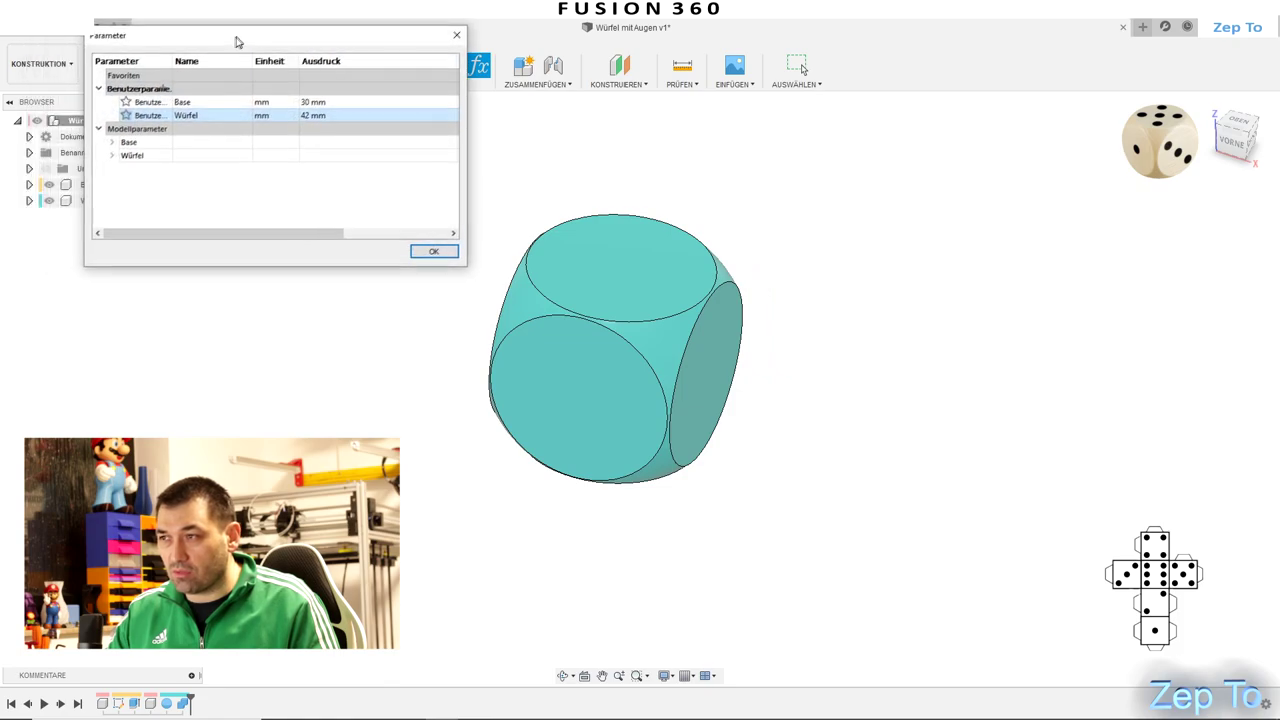
left_click_drag(463, 168, 603, 162)
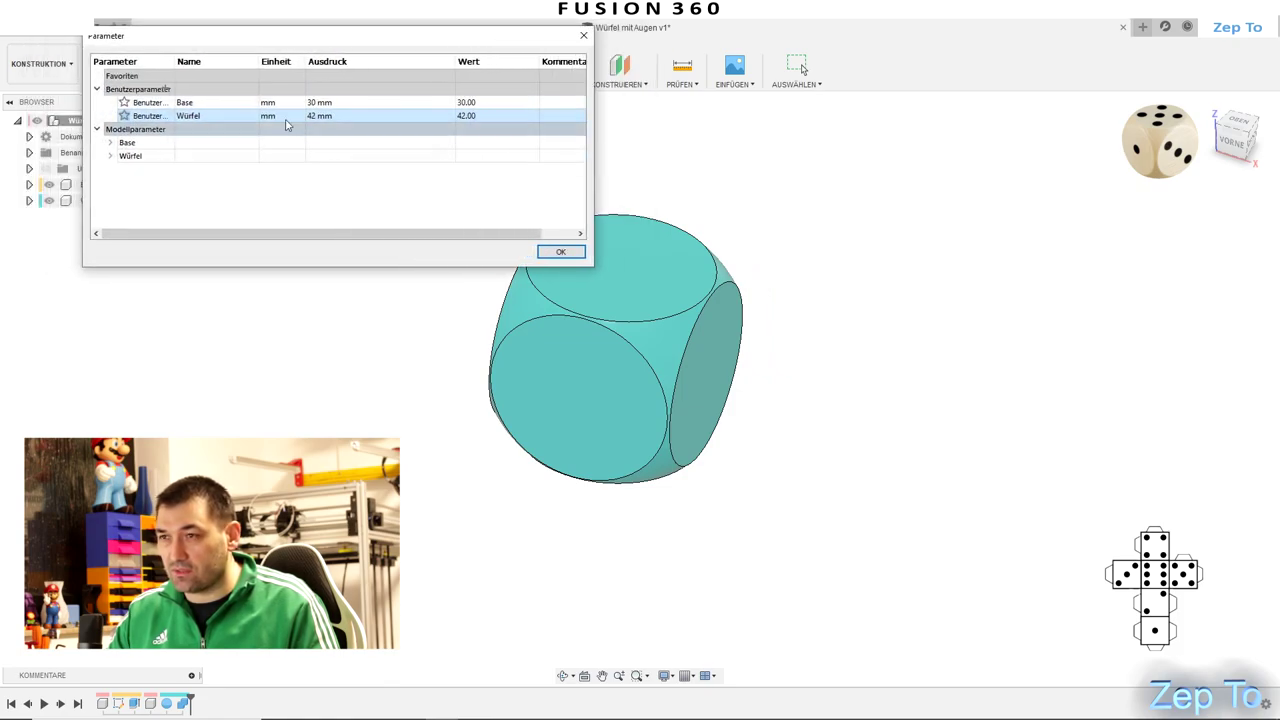
left_click(166, 91)
type("Augen")
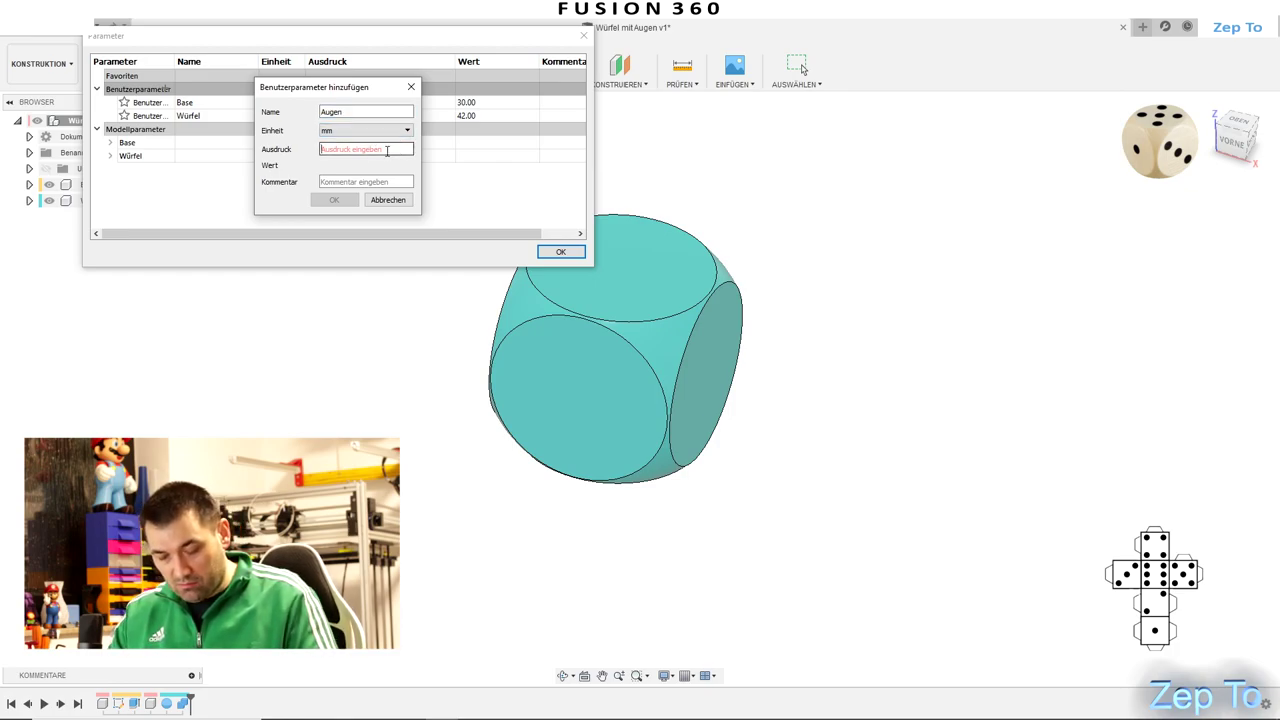
Add user parameters Augen at 4 mm and Abstandaugen at 6 mm, then close the list
type("4")
left_click(334, 200)
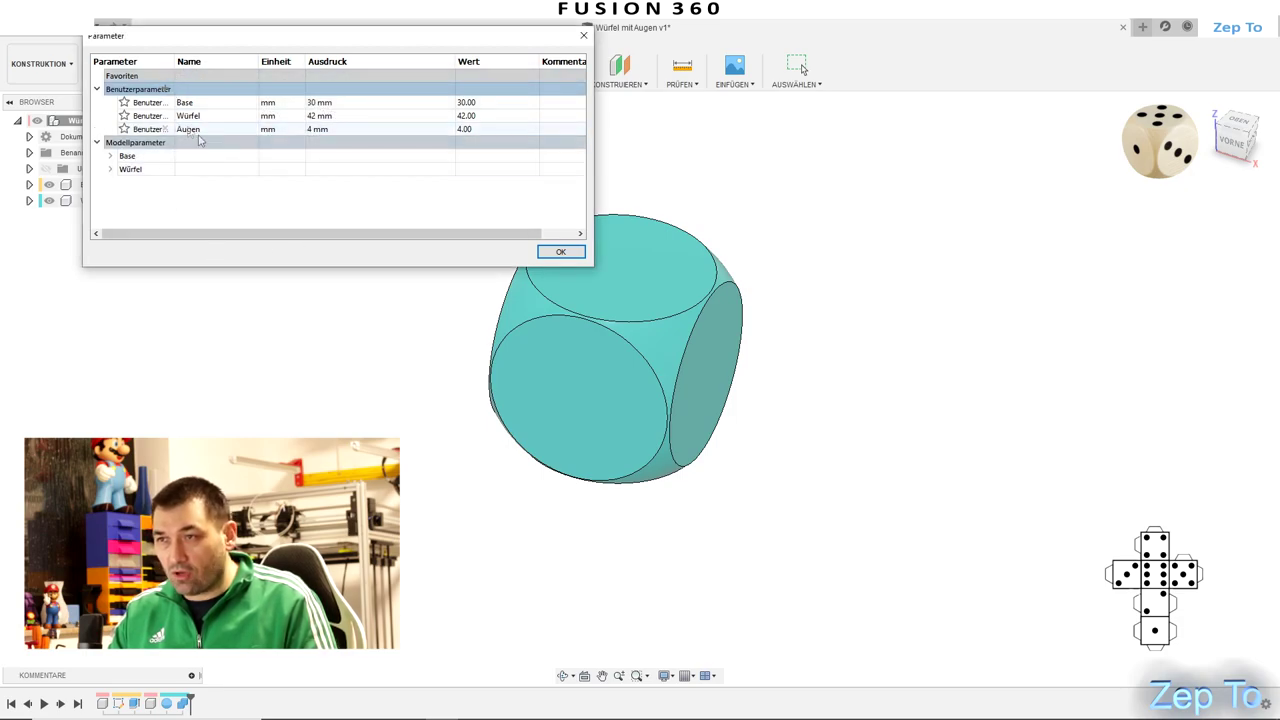
left_click(166, 89)
type("Abstandaug")
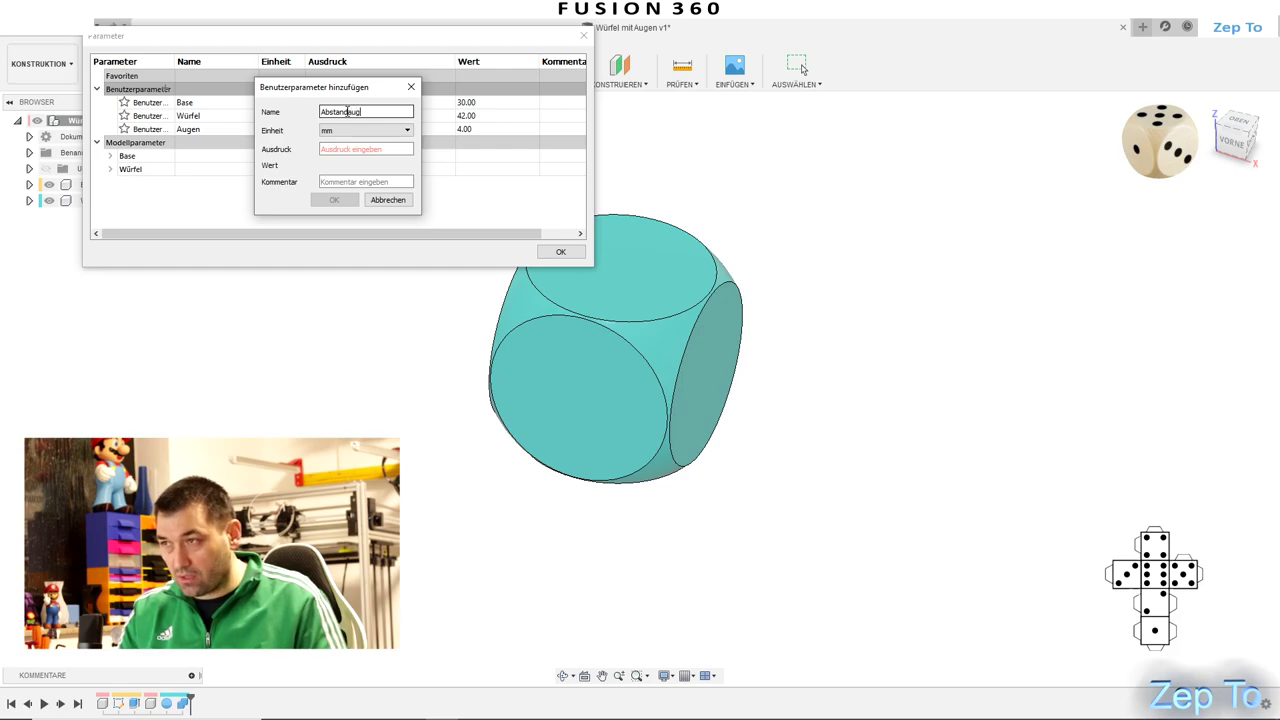
type("en")
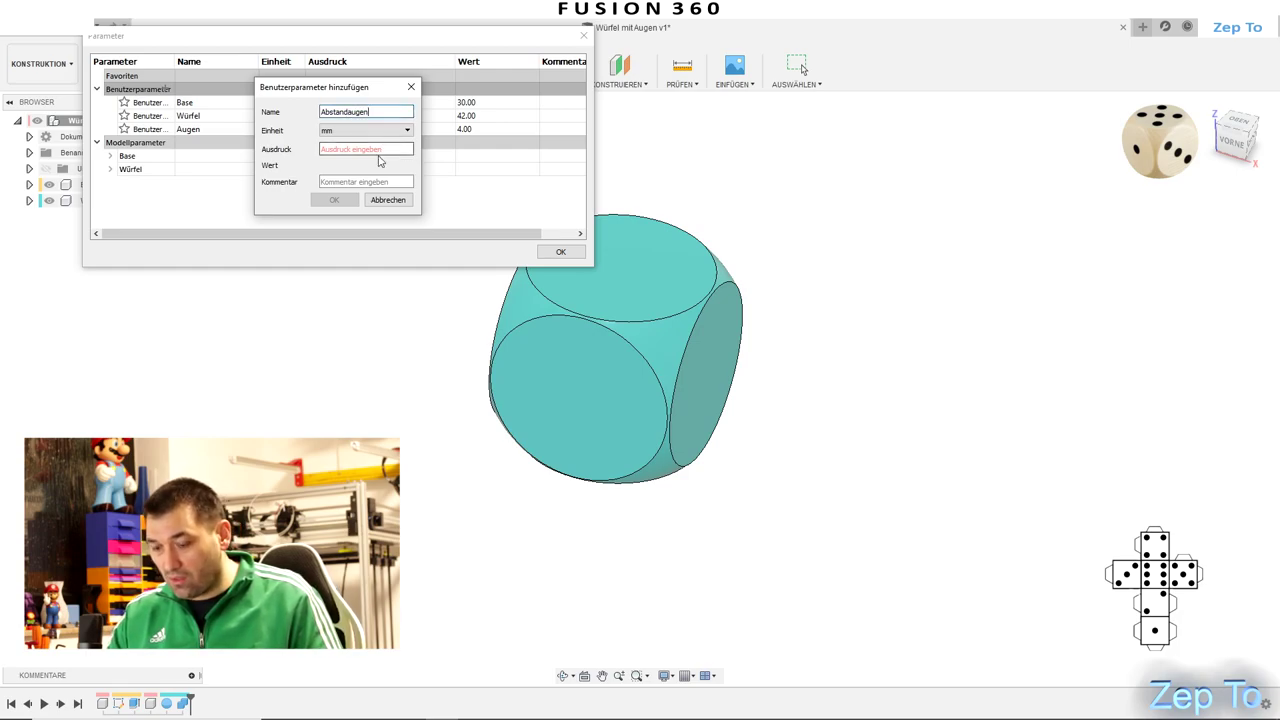
type("6")
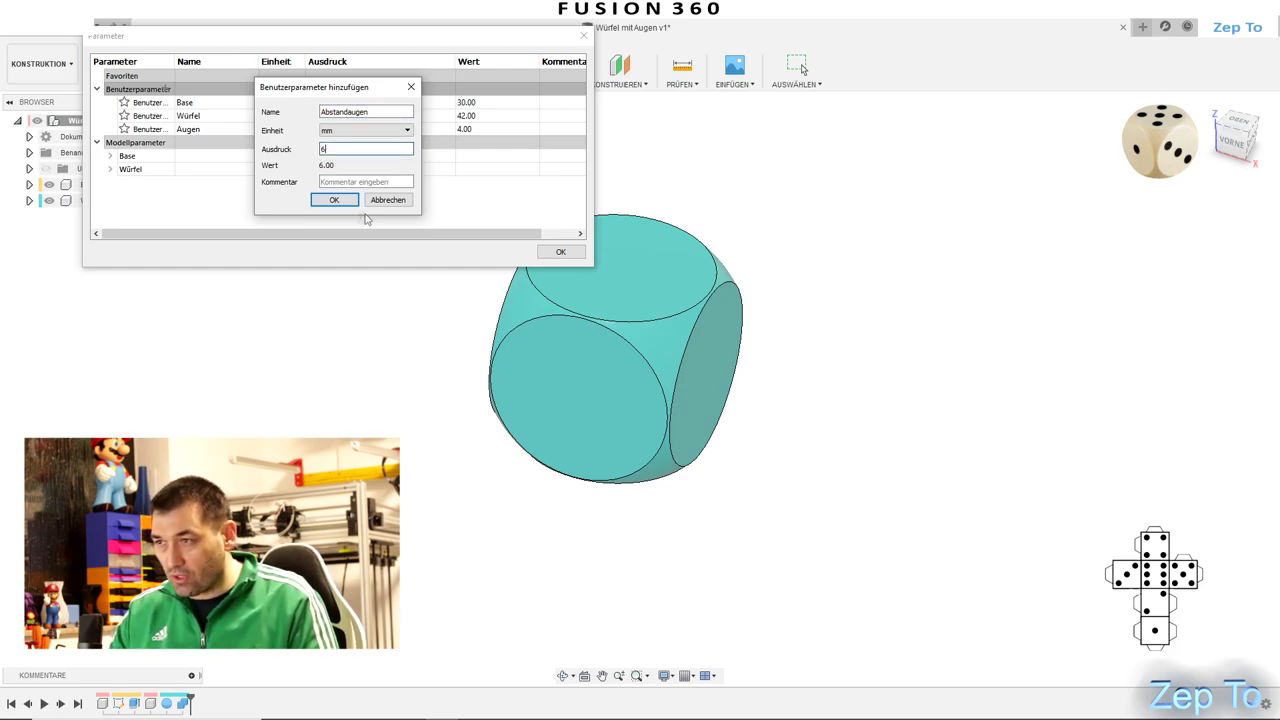
left_click(336, 201)
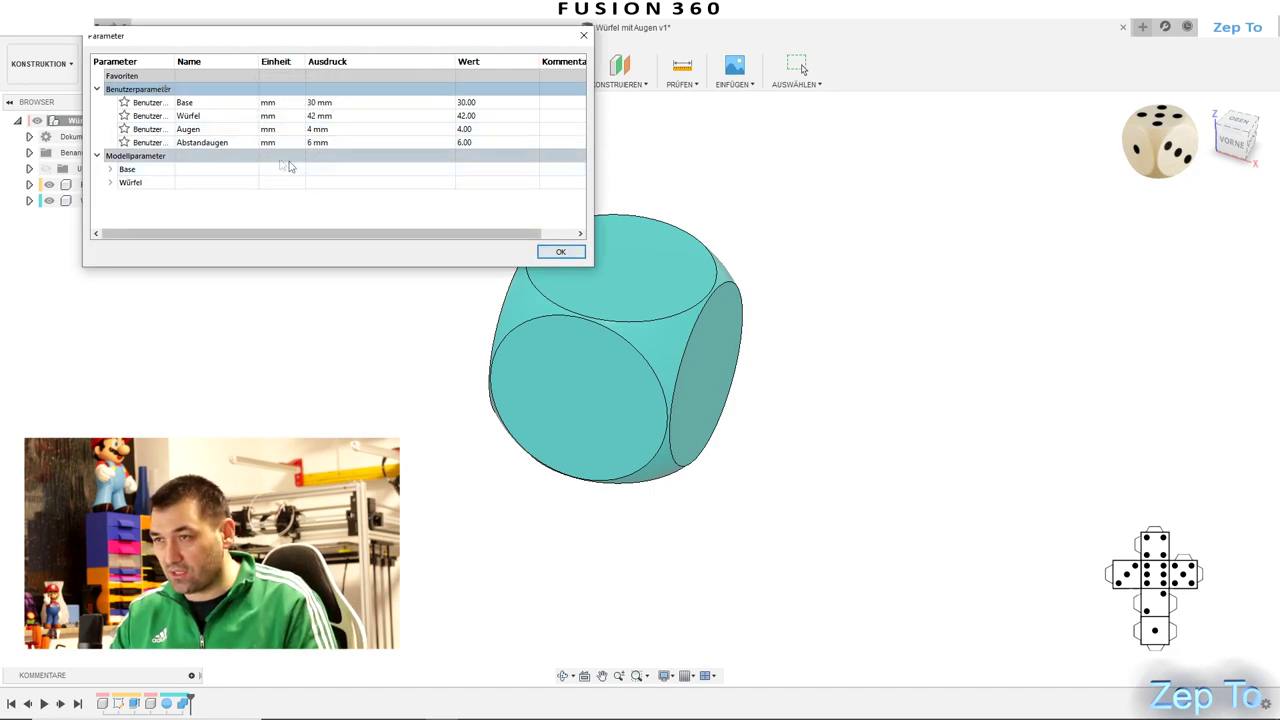
left_click(560, 251)
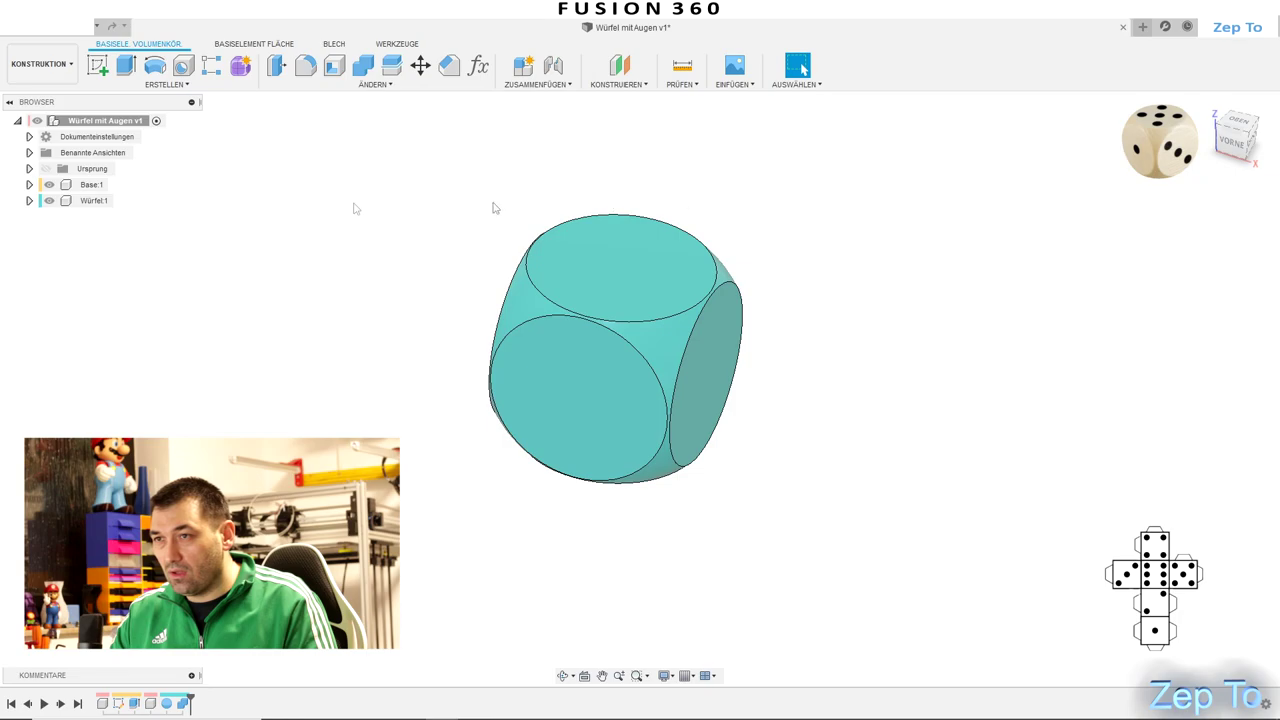
Create a new component named Augen under the top-level design
left_click(138, 121)
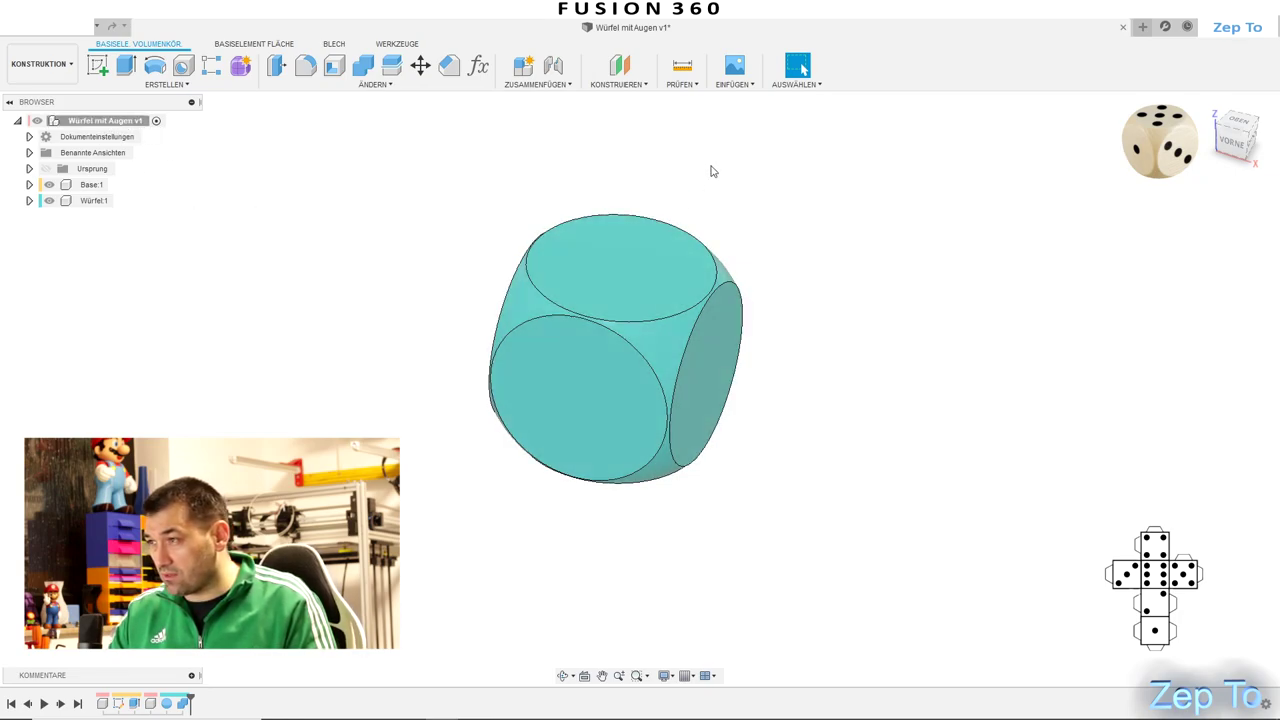
left_click(523, 66)
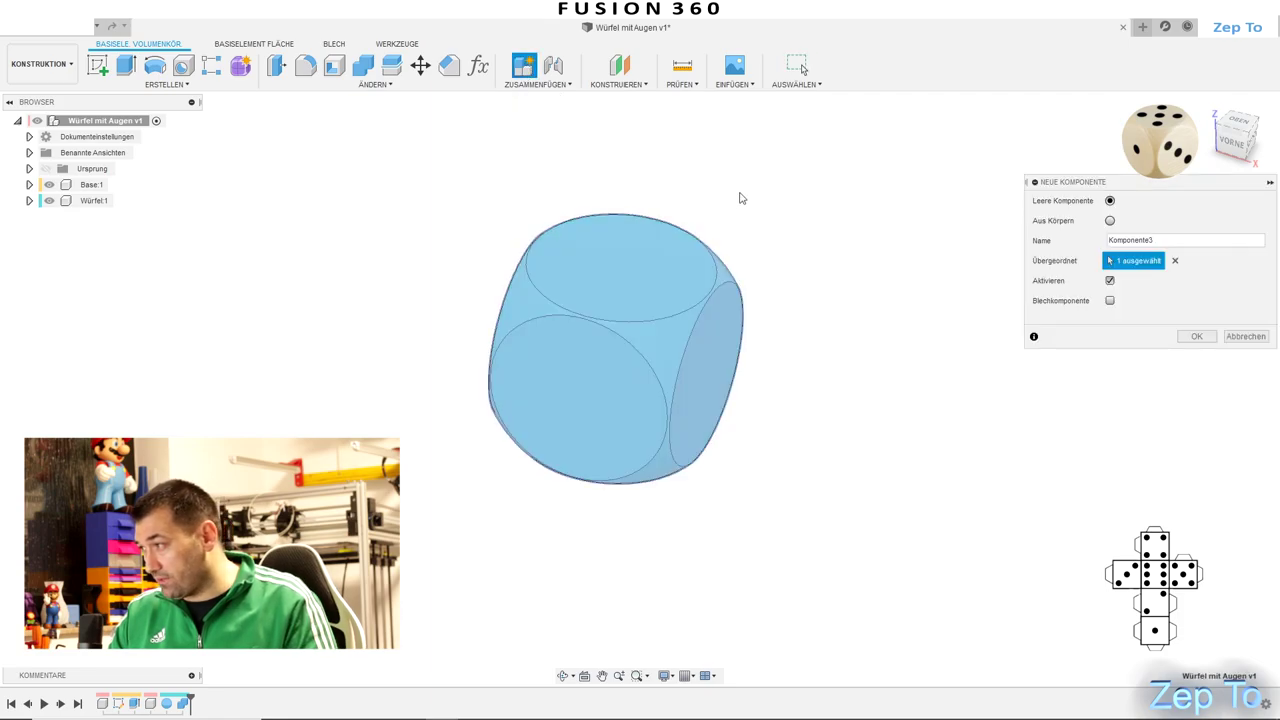
left_click_drag(1185, 241, 1035, 229)
type("Augen")
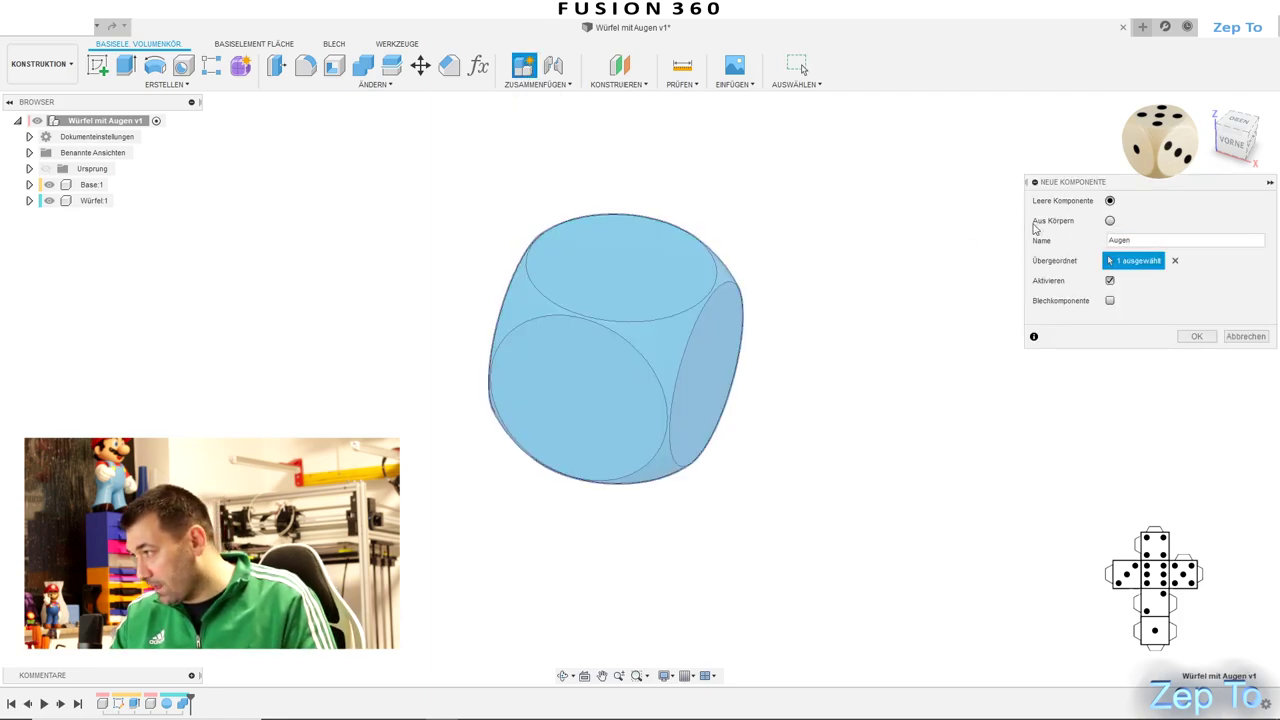
left_click(1199, 337)
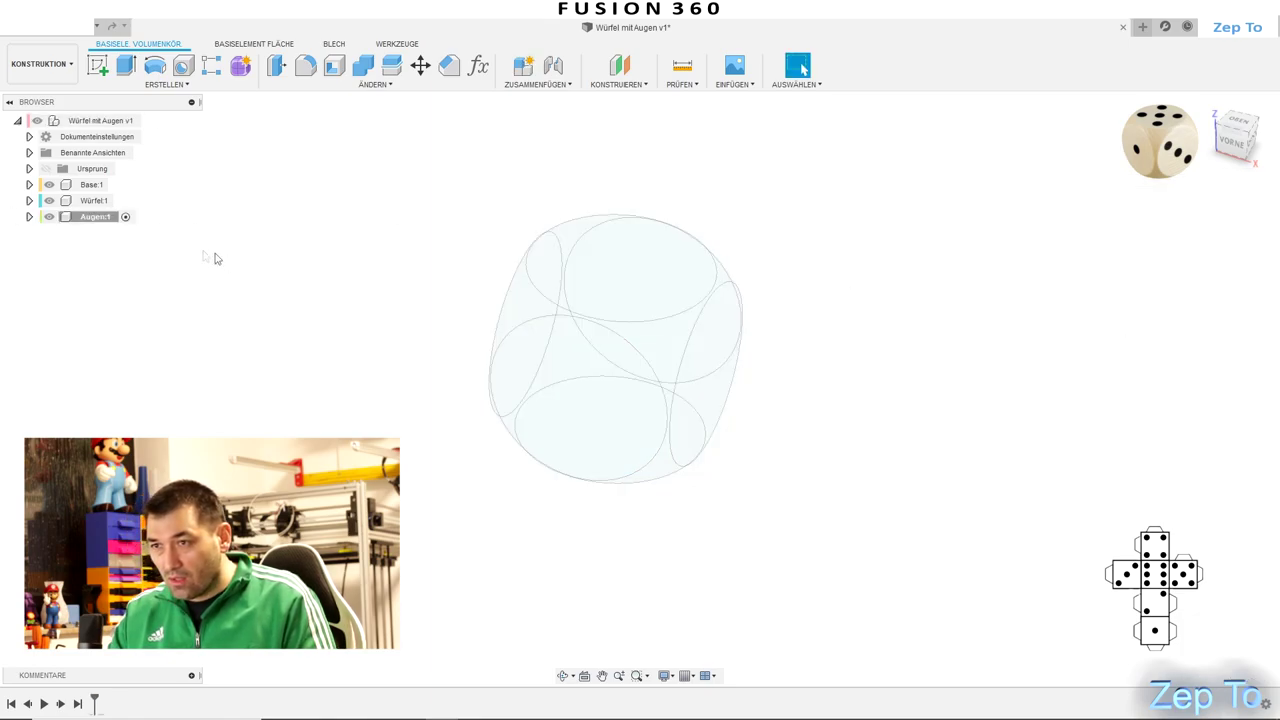
Place a sphere on the die's front face with its diameter set to the Augen parameter
left_click(180, 85)
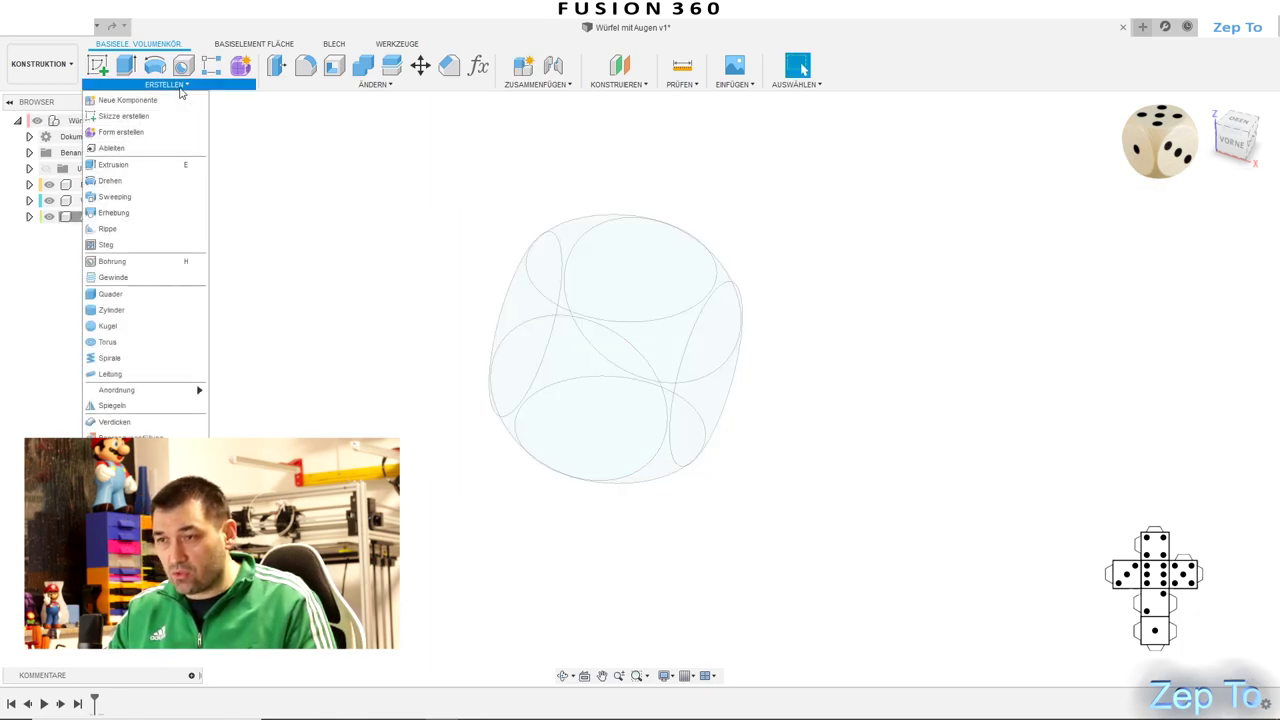
left_click(107, 327)
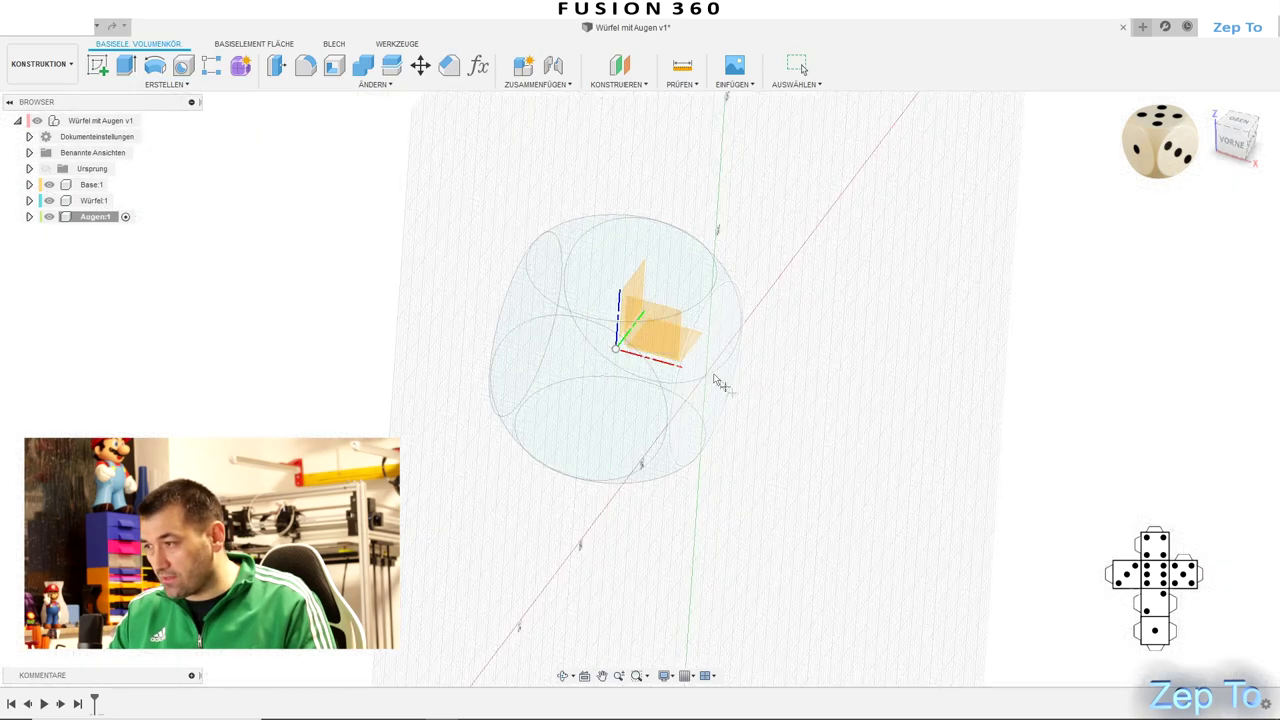
middle_click_drag(615, 271, 613, 418, "shift")
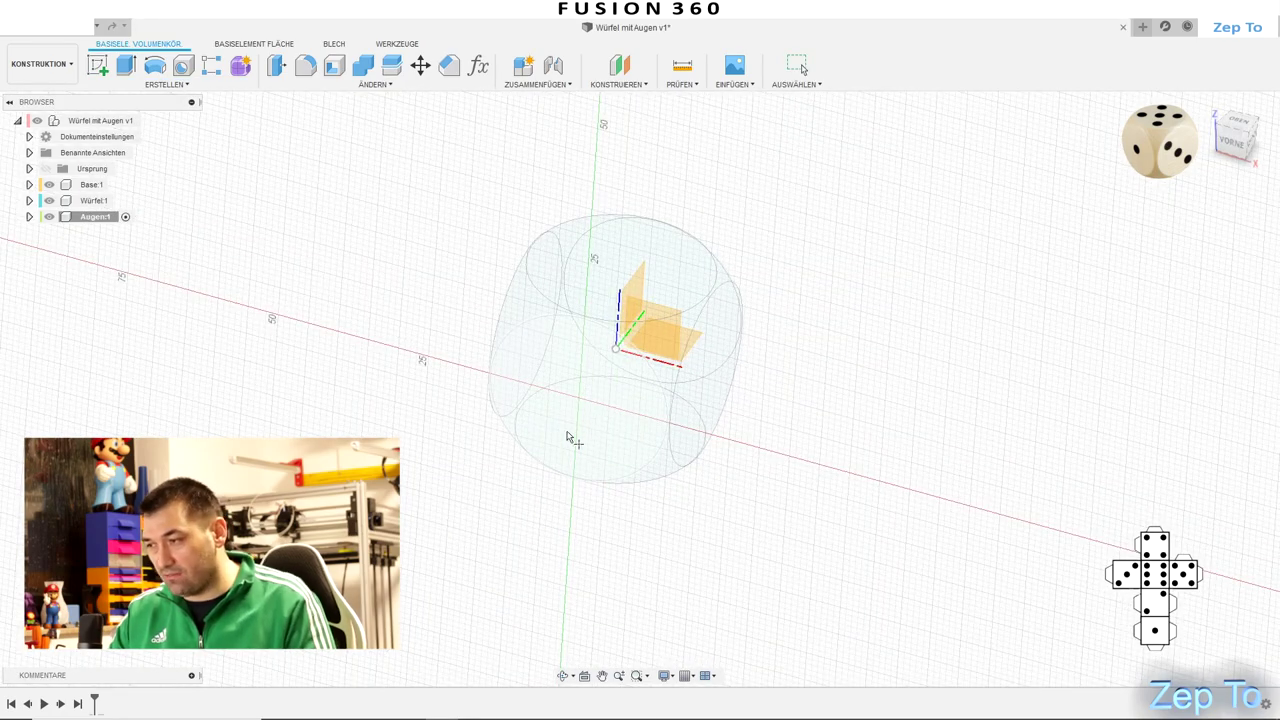
left_click(597, 420)
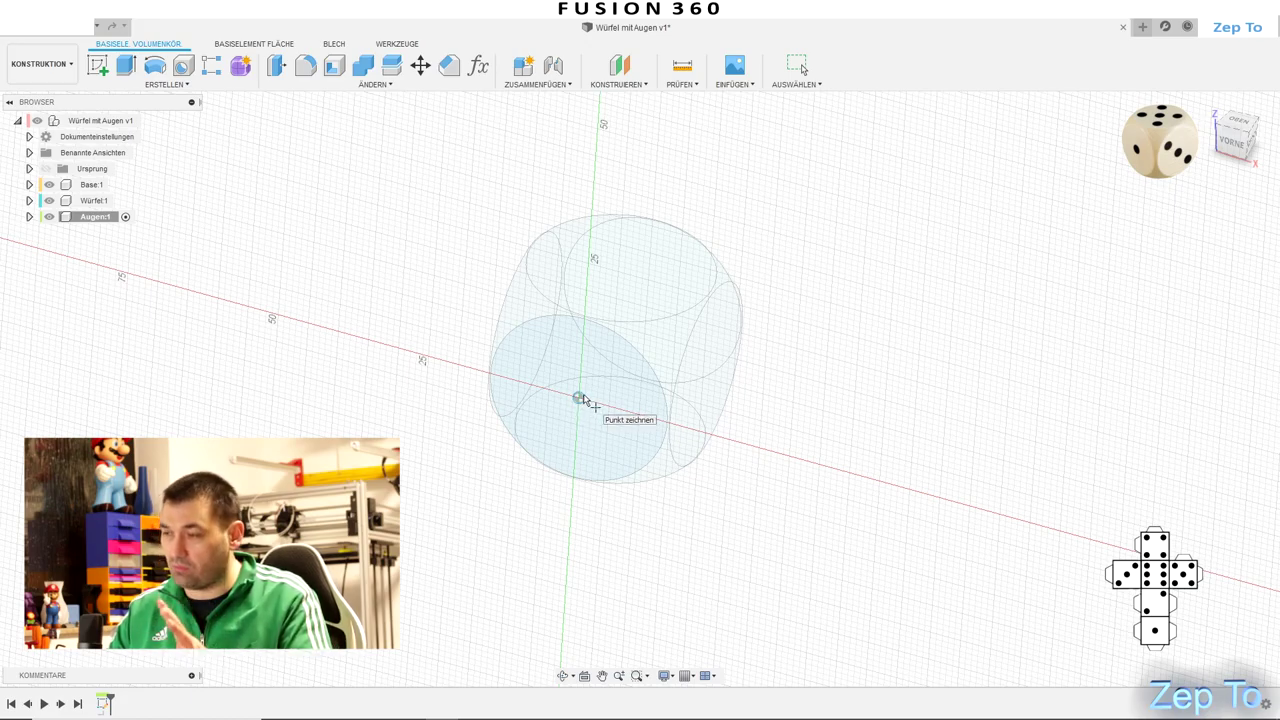
left_click(579, 400)
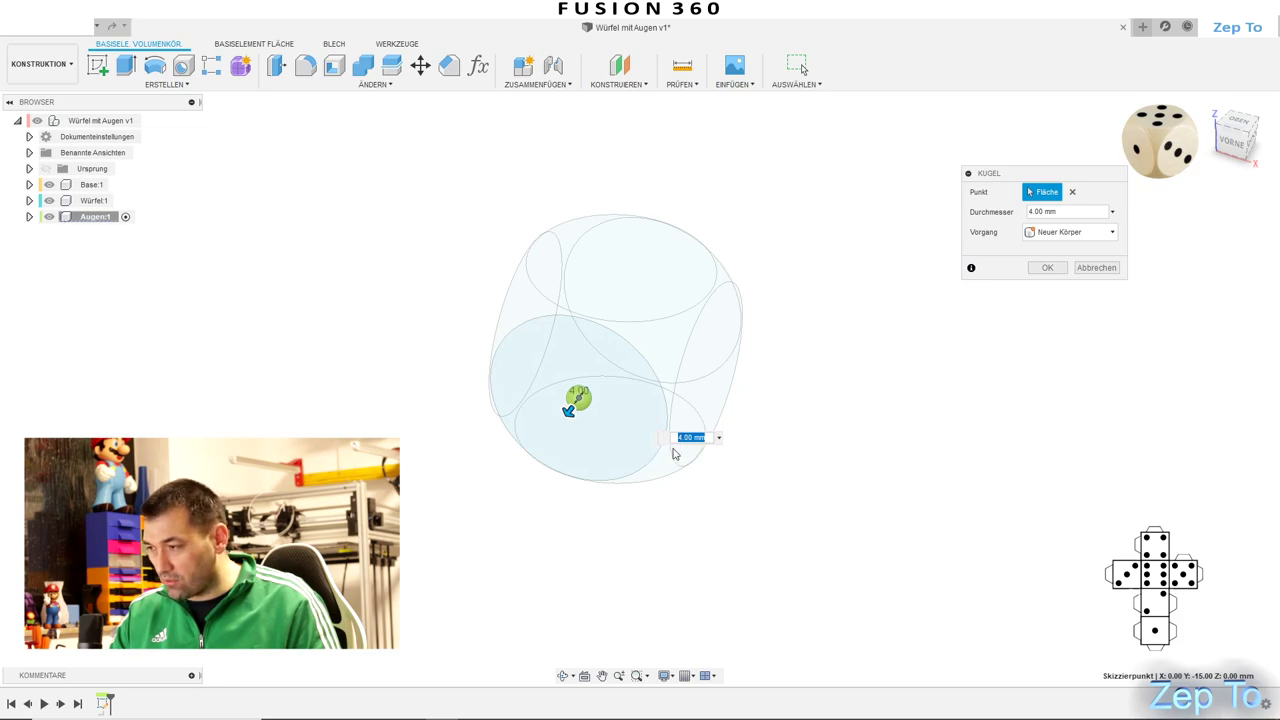
type("a")
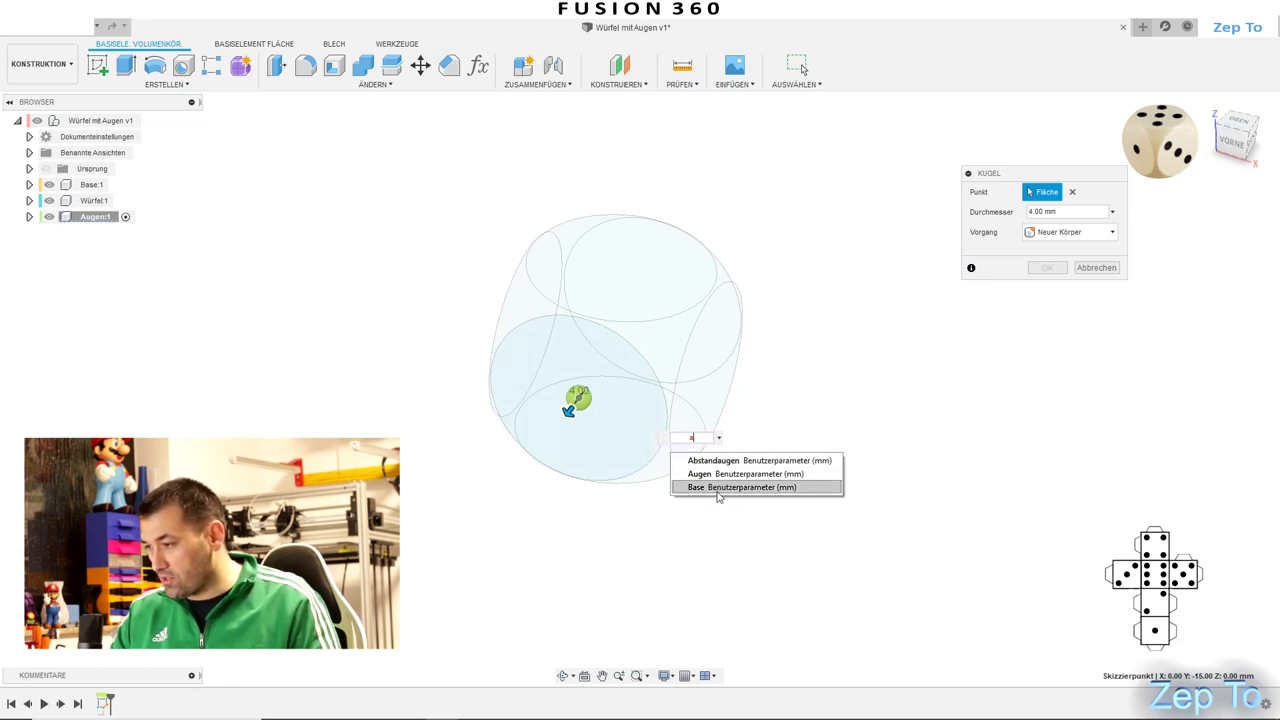
left_click(705, 476)
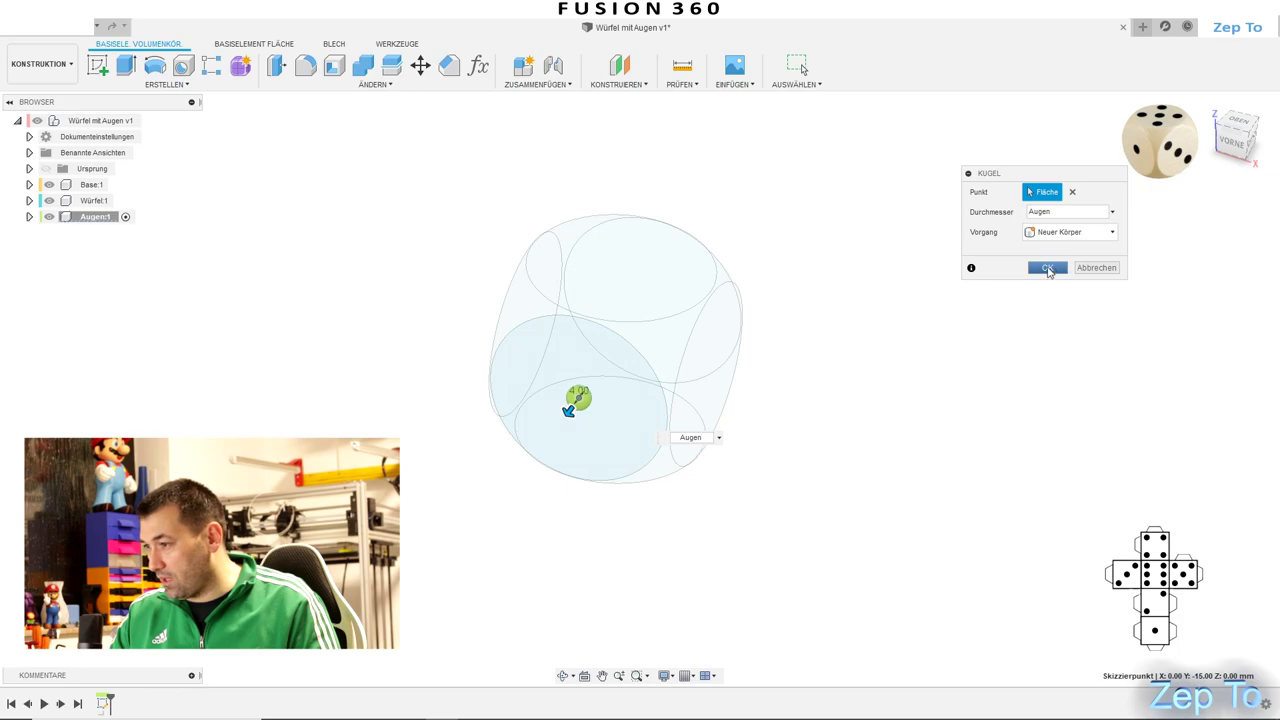
left_click(1048, 270)
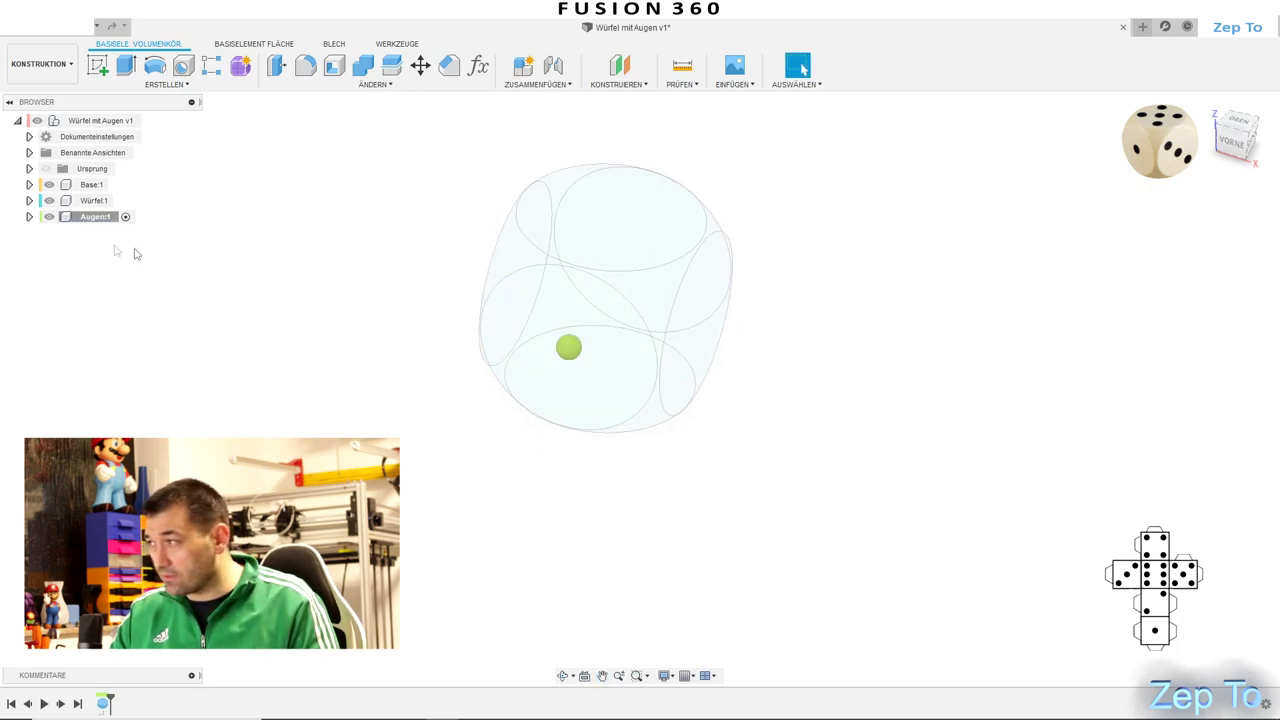
Start a rectangular pattern of the pip sphere body along the horizontal and vertical axes, 6 mm apart
left_click(1237, 142)
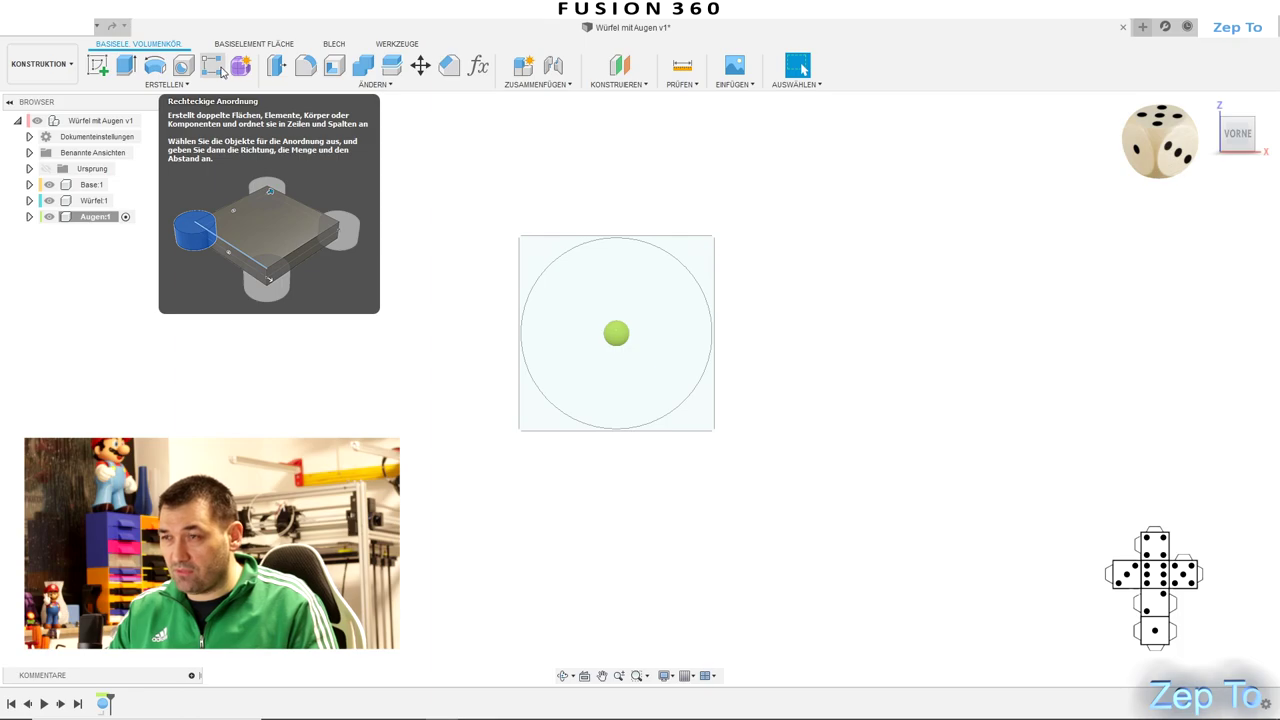
left_click(183, 86)
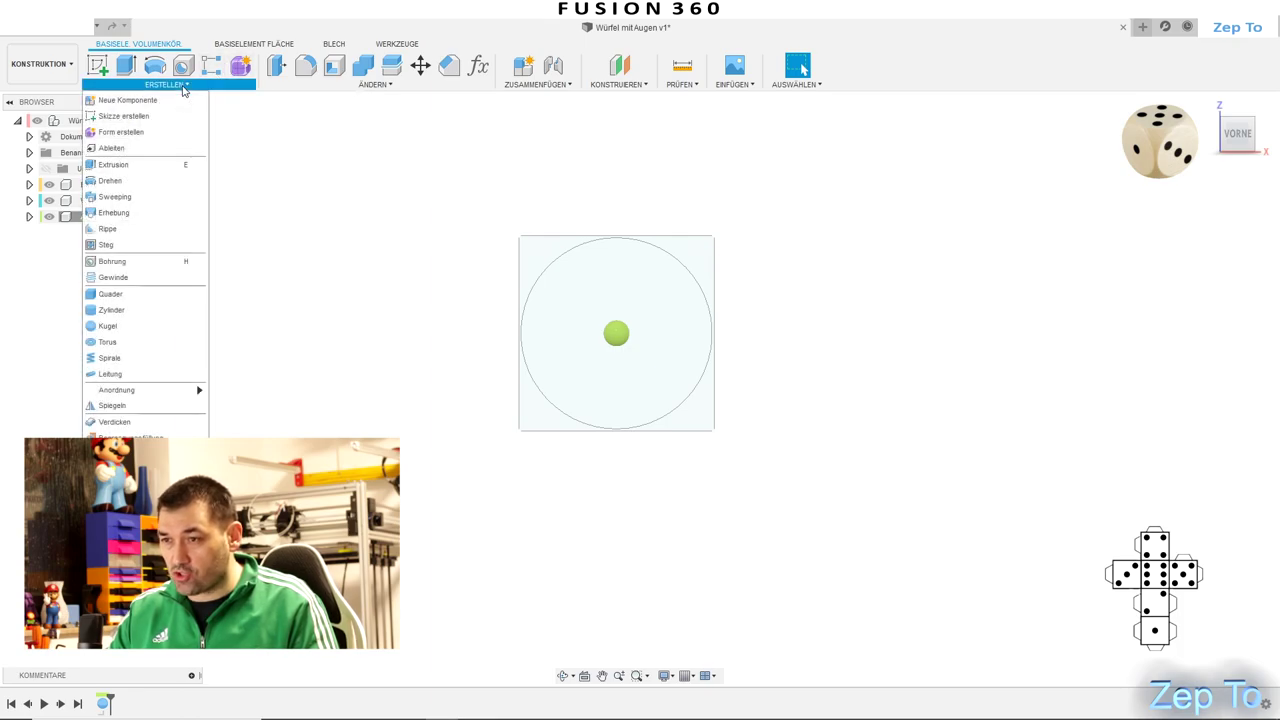
mouse_move(140, 390)
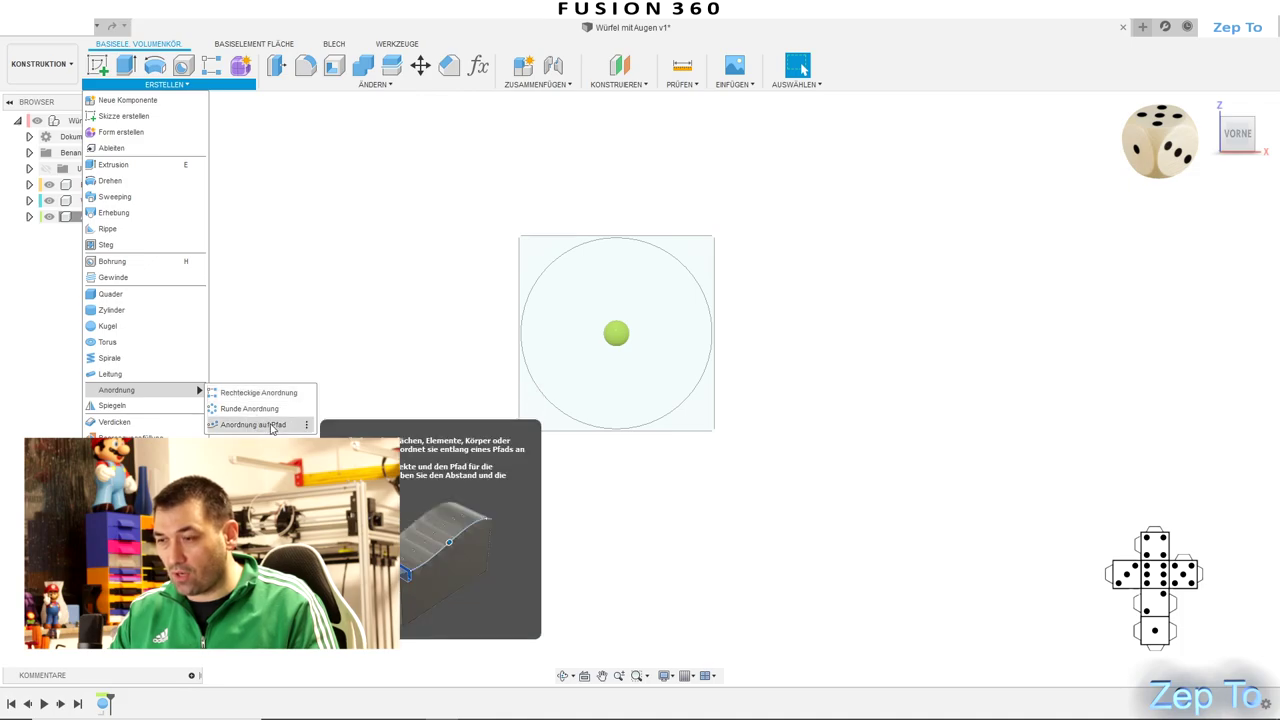
left_click(278, 393)
left_click(1095, 194)
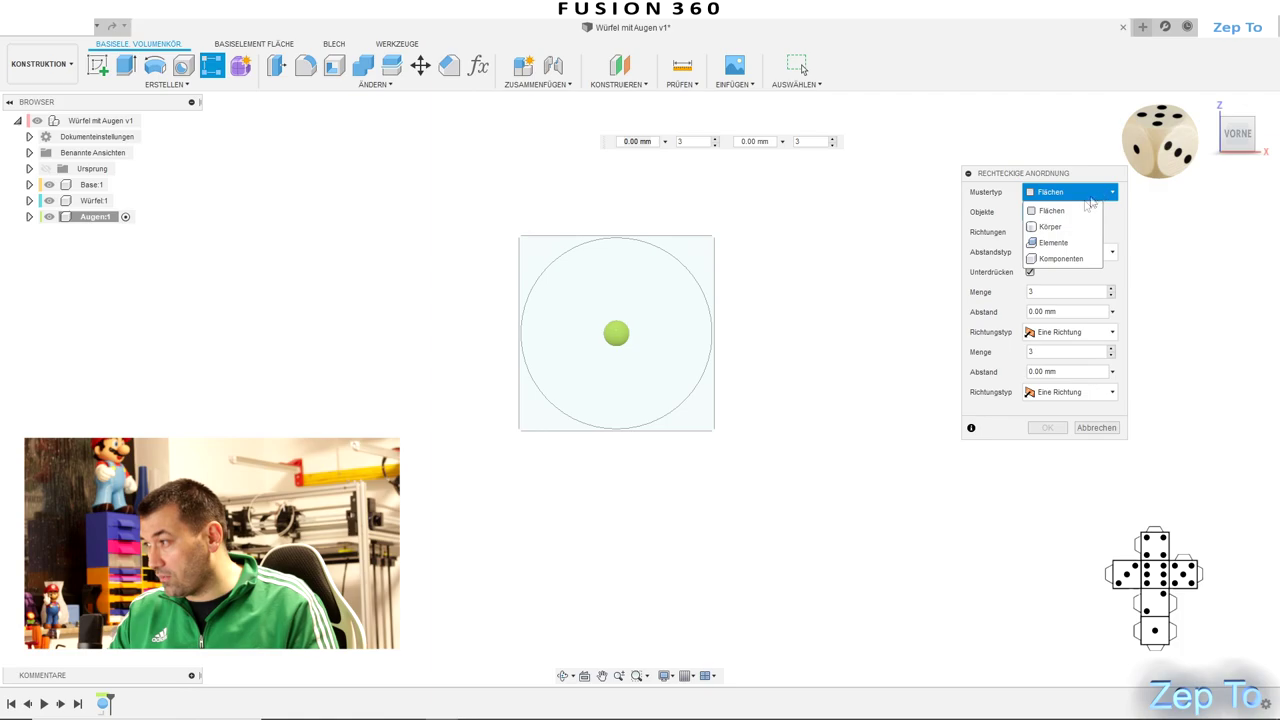
left_click(1050, 226)
left_click(616, 333)
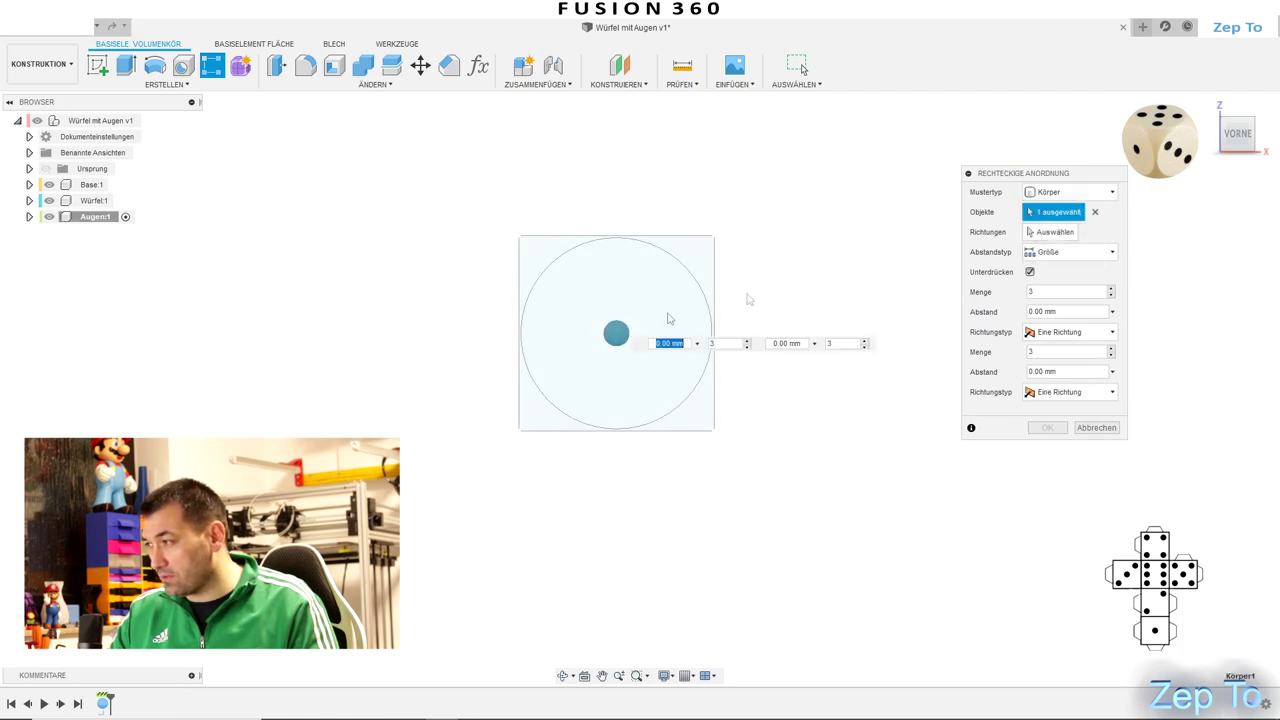
left_click(1052, 232)
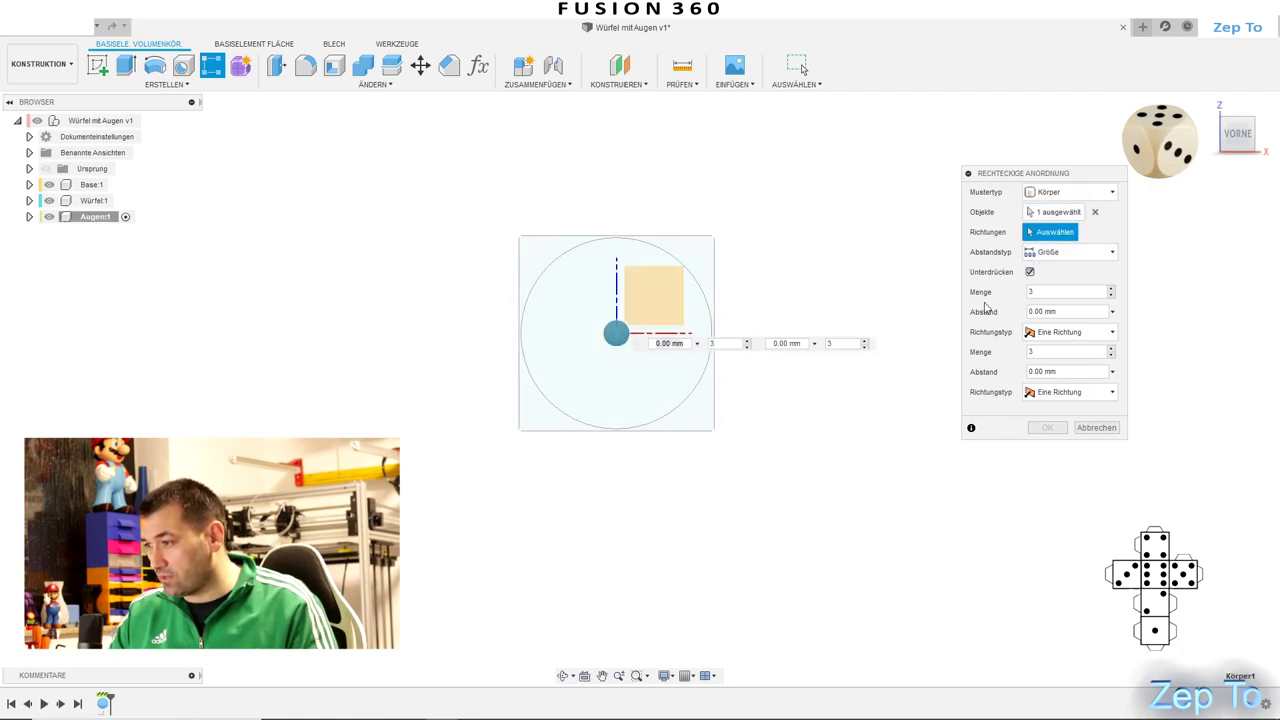
left_click(657, 336)
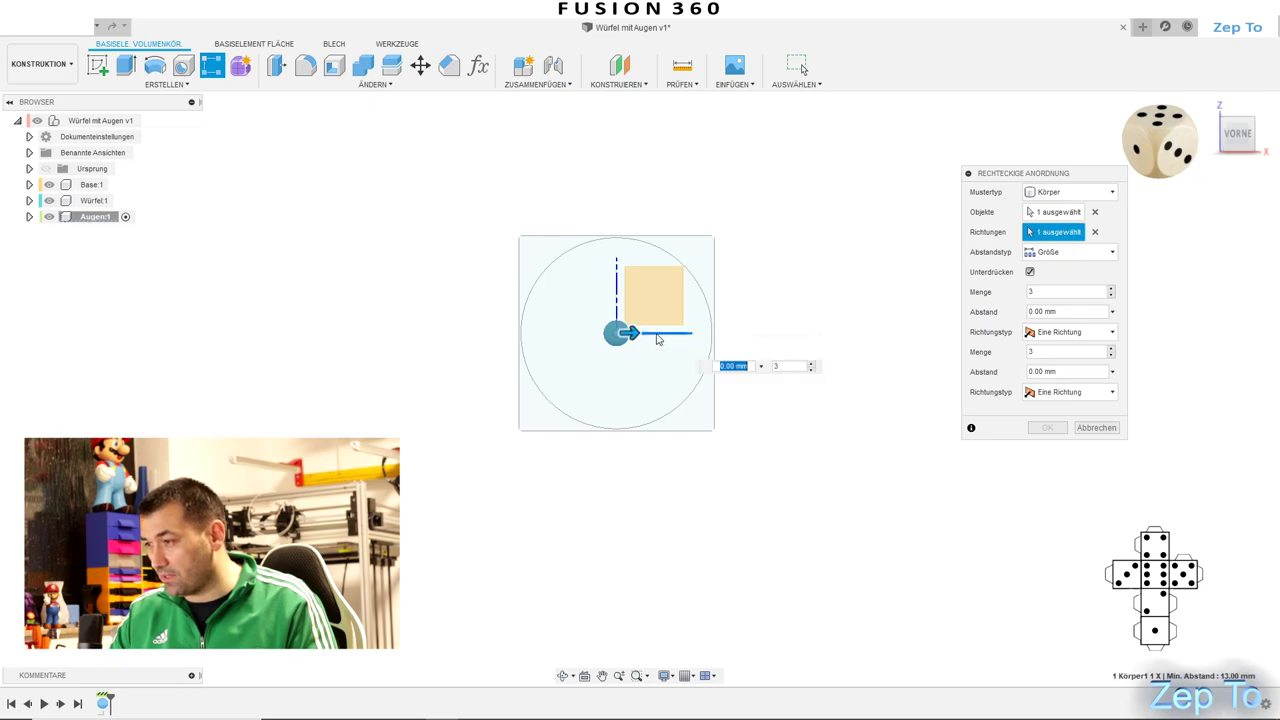
left_click(617, 302)
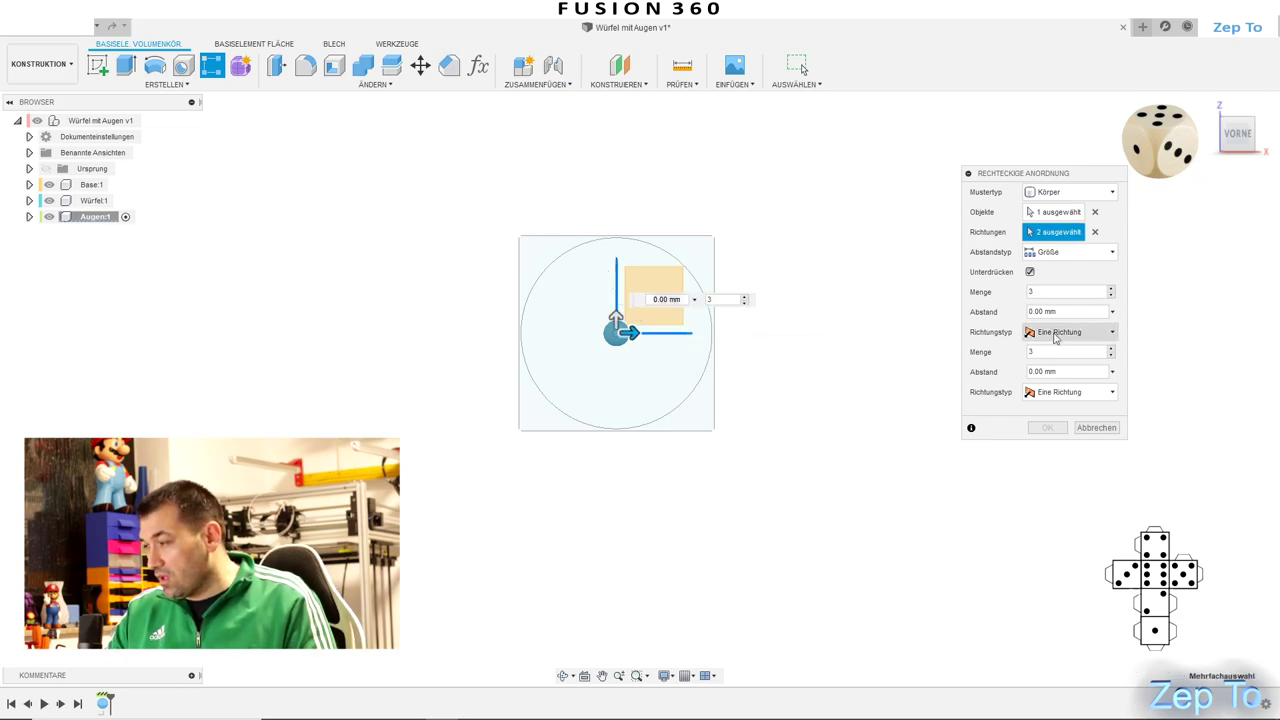
mouse_move(630, 333)
left_mouse_down()
mouse_move(670, 332)
mouse_move(616, 270)
left_mouse_up()
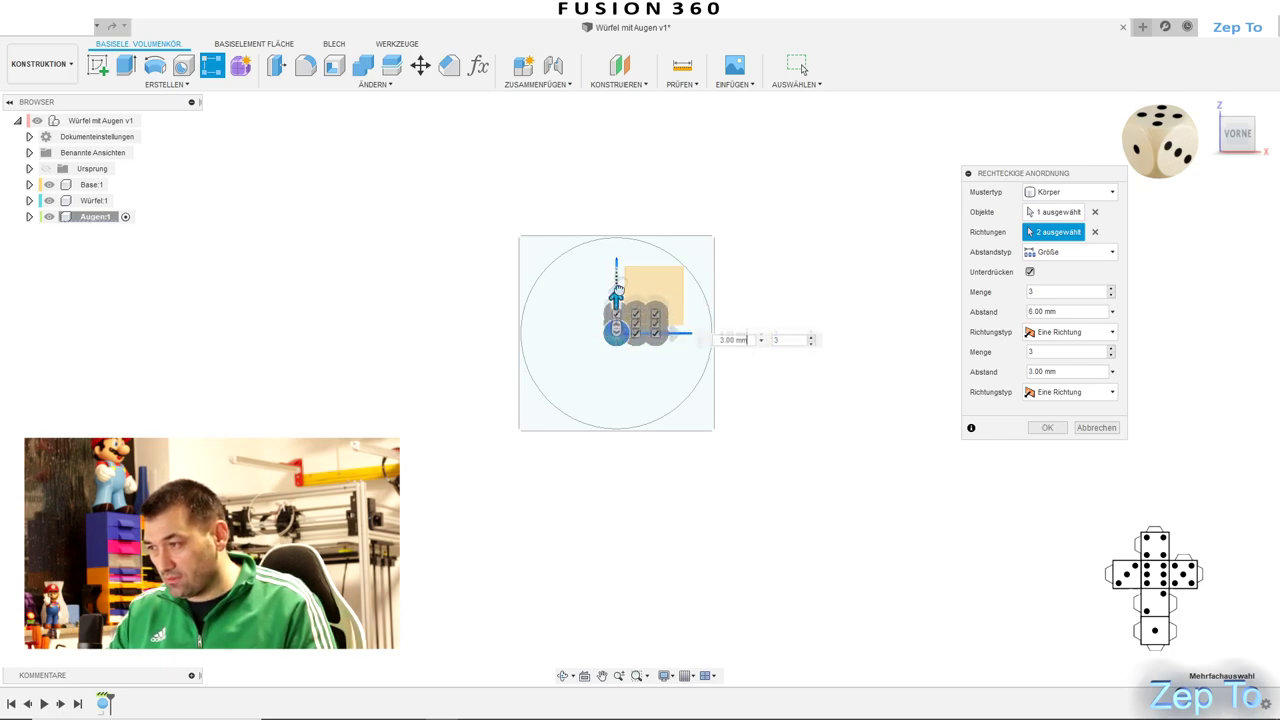
key("shift+Tab")
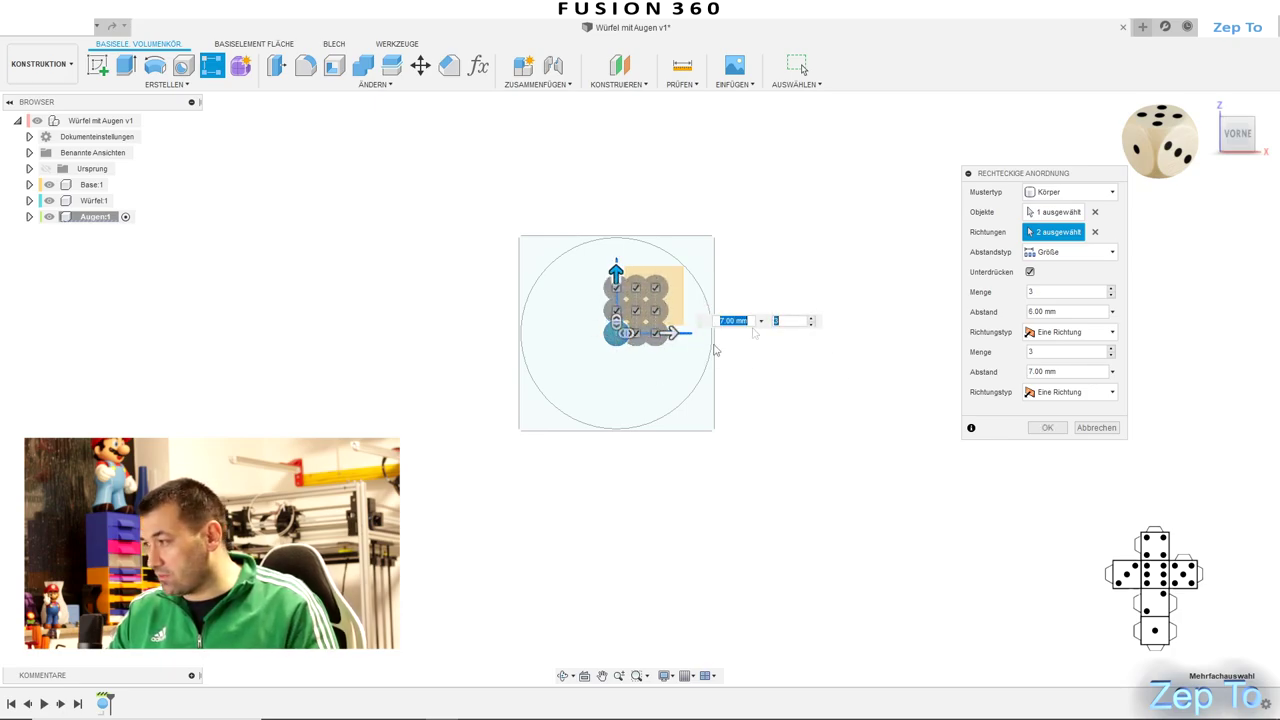
Make both pattern directions symmetric and switch spacing to distance between copies
left_click(1113, 332)
left_click(1065, 350)
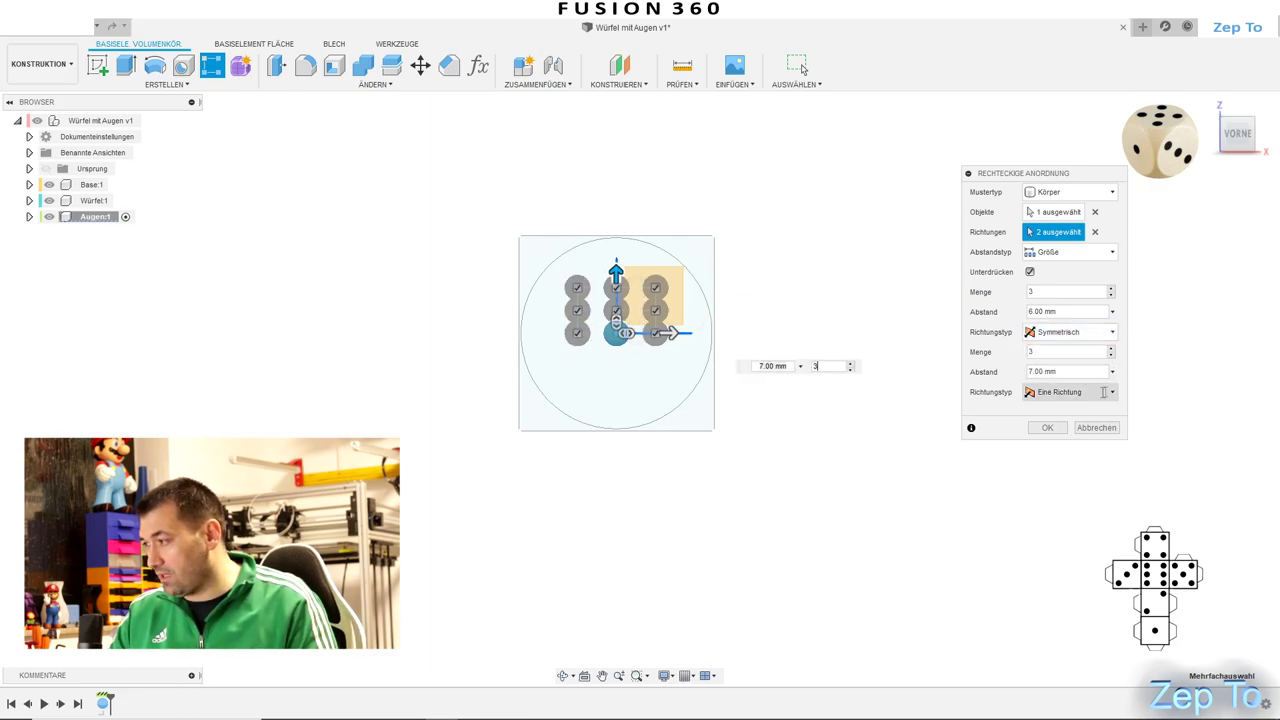
left_click(1113, 392)
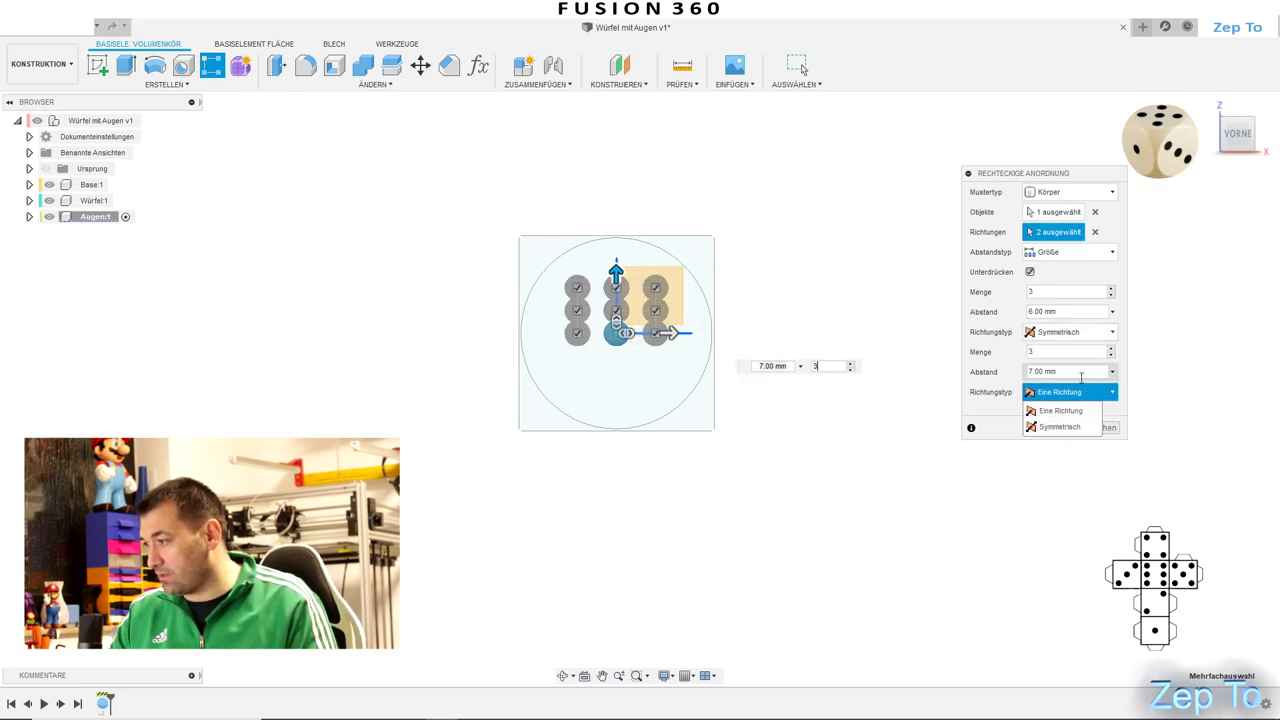
left_click(1063, 428)
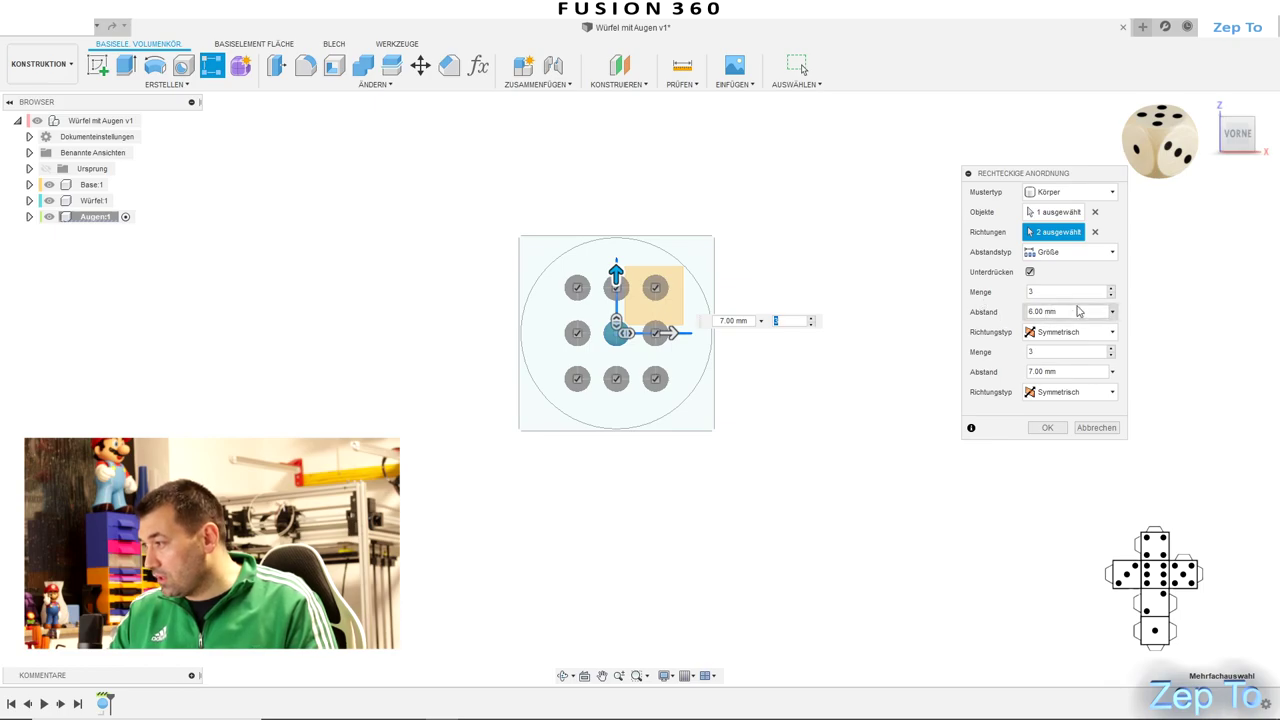
left_click(1103, 256)
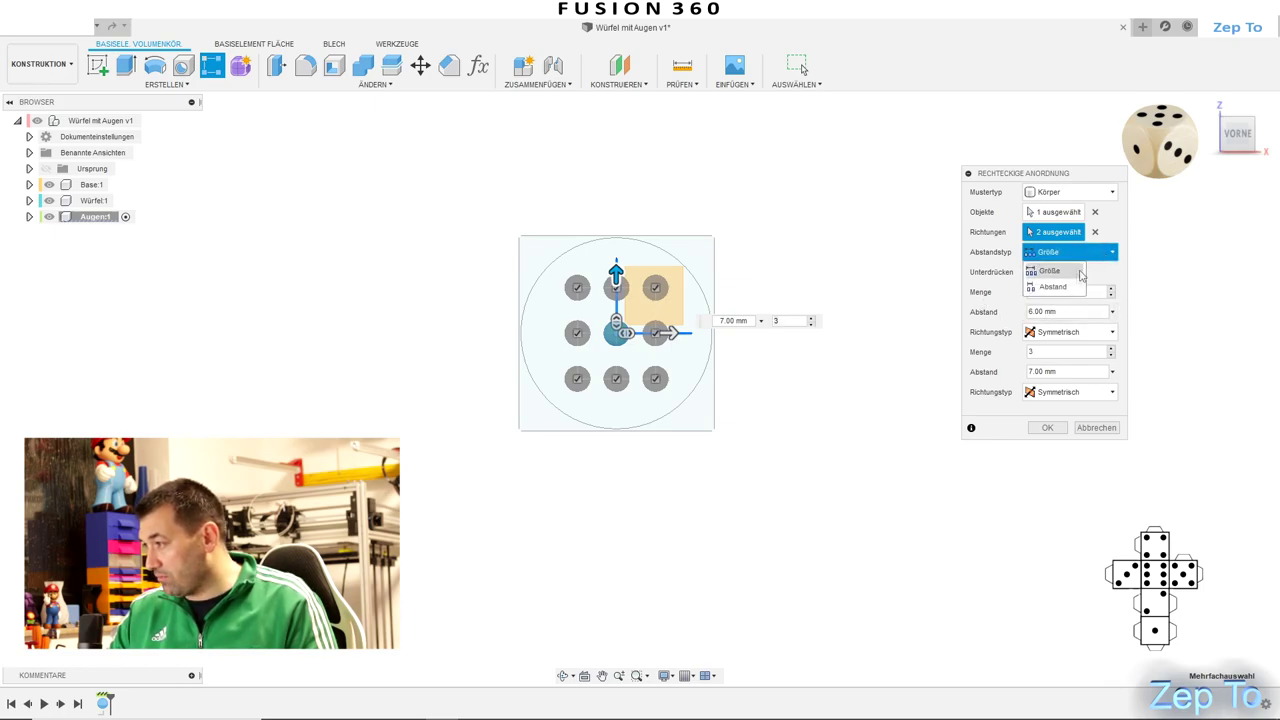
left_click(1052, 290)
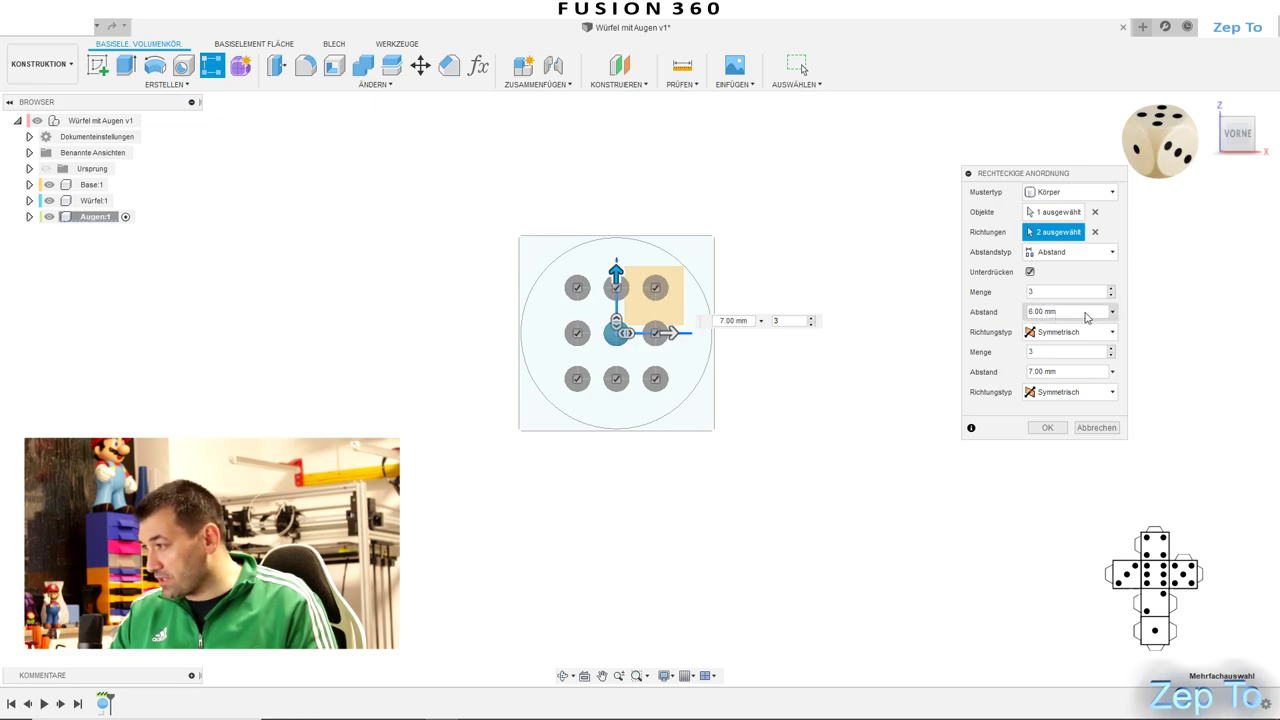
Set both pattern spacings to Abstandaugen and confirm the nine-pip pattern, viewed from the front
left_click_drag(1087, 317, 1030, 312)
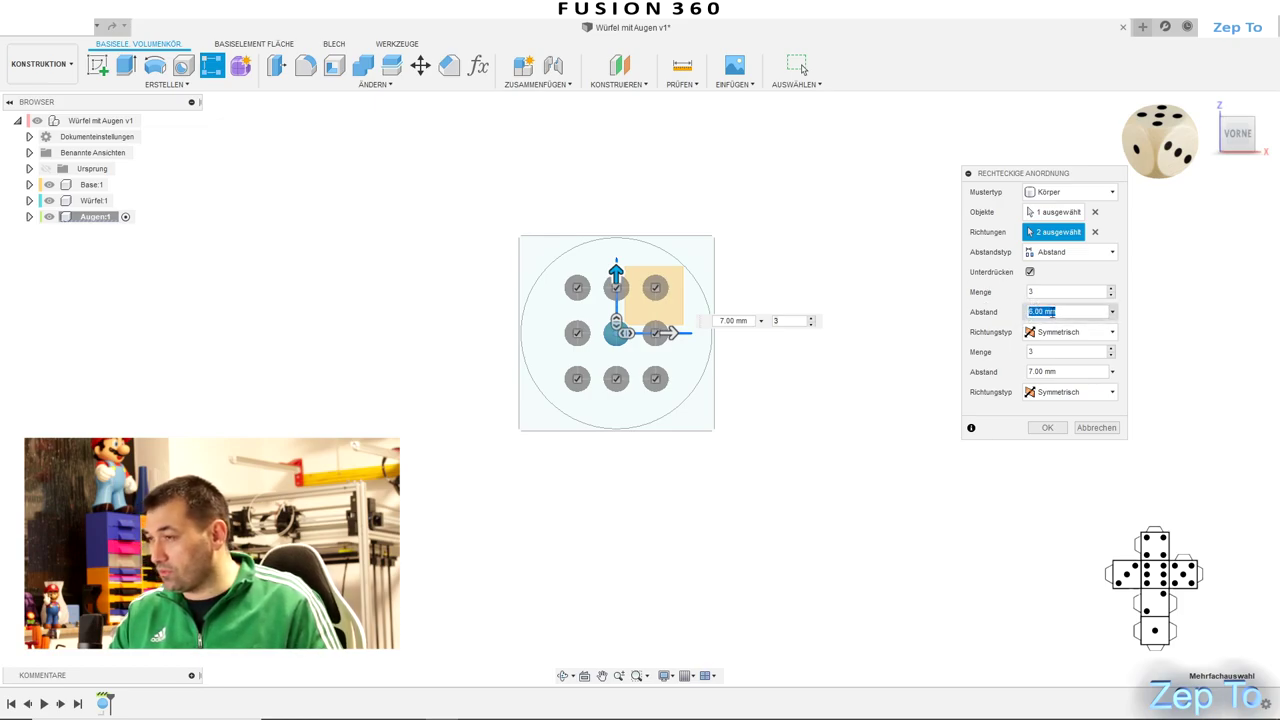
type("a")
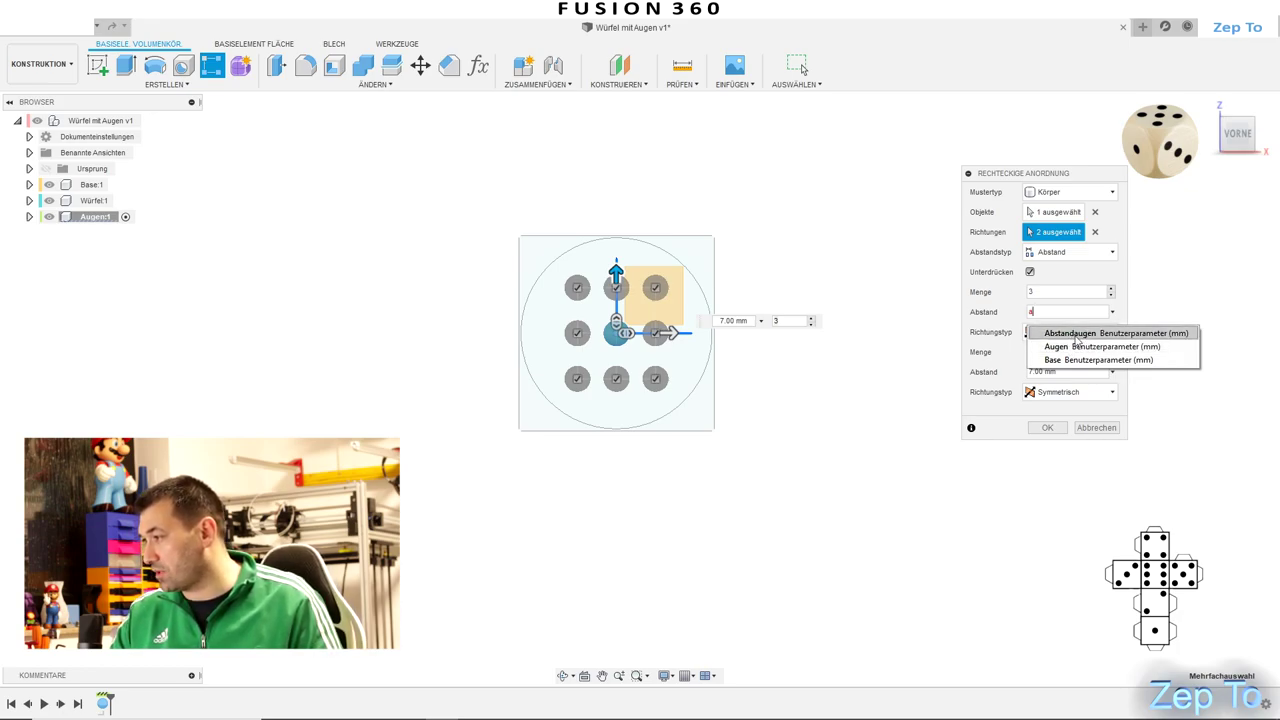
left_click(1102, 335)
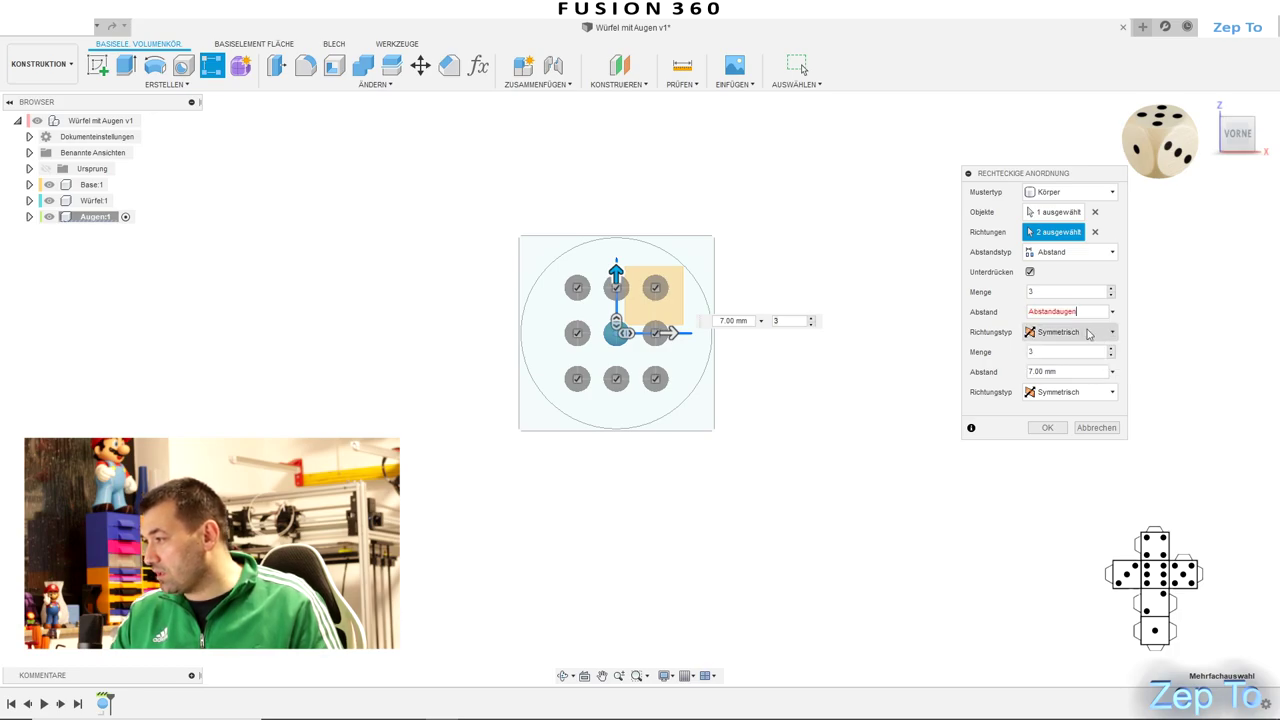
left_click(1078, 371)
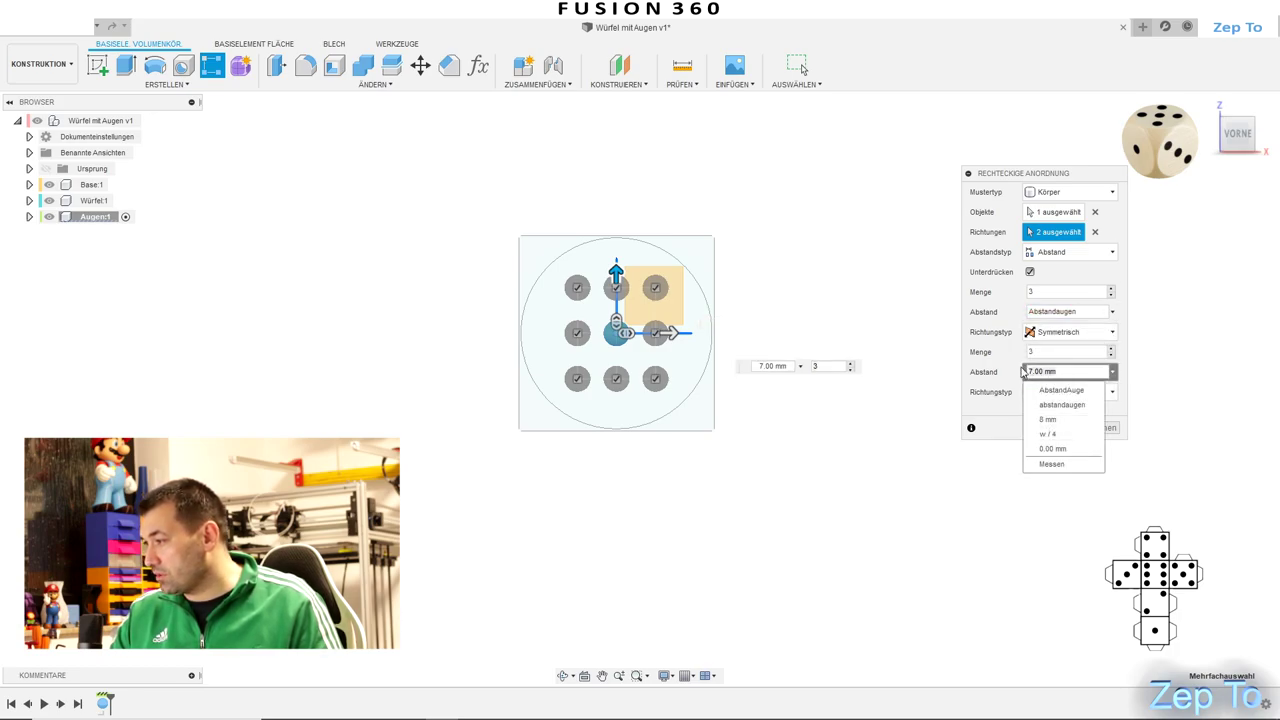
type("a")
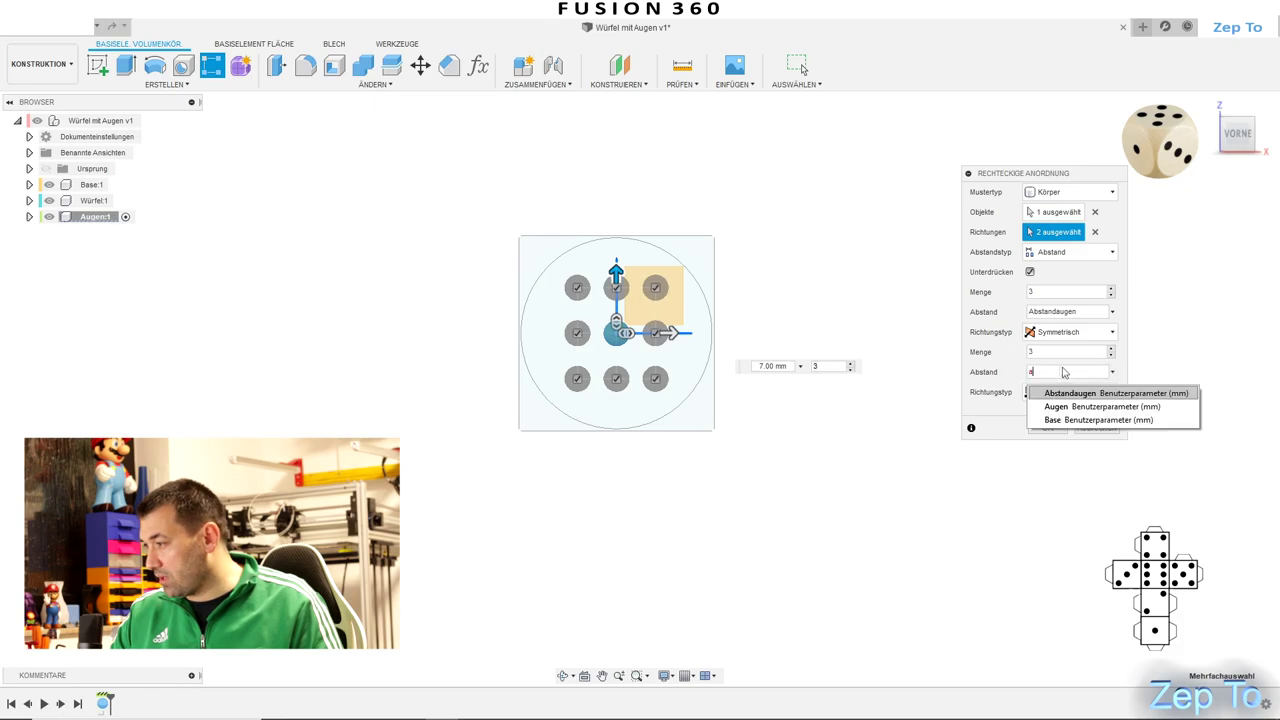
left_click(1092, 393)
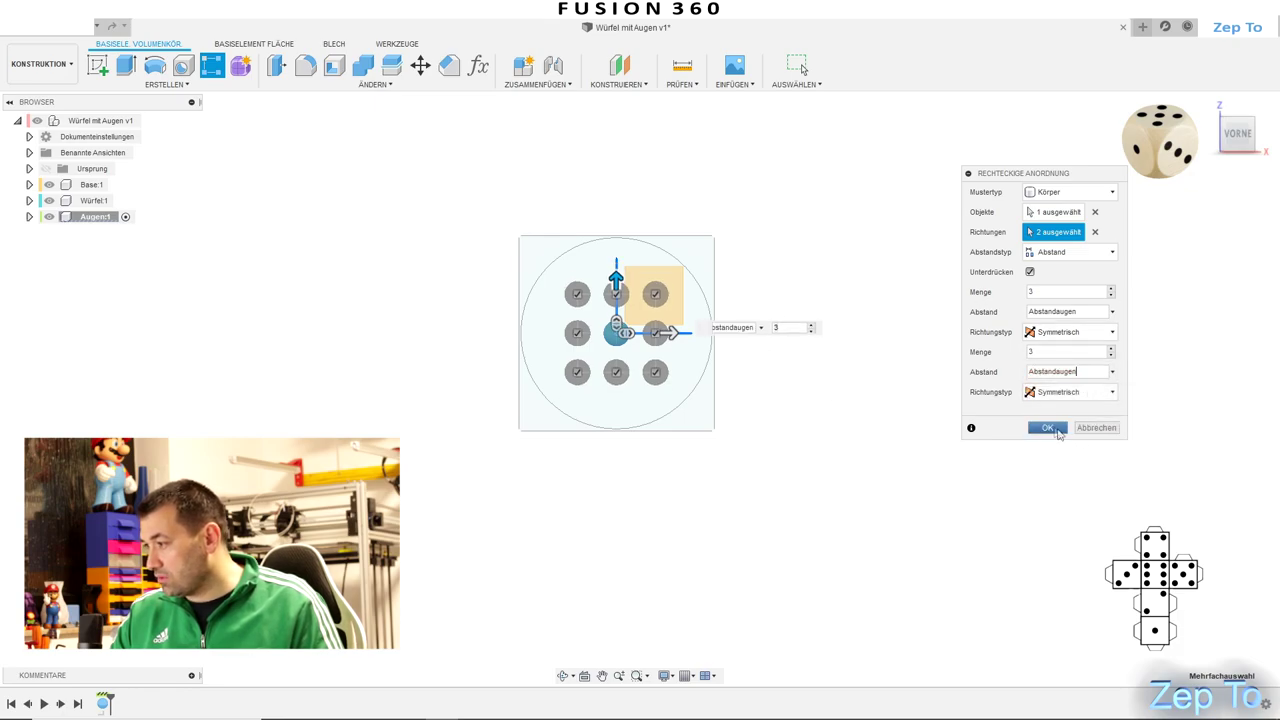
left_click(1049, 428)
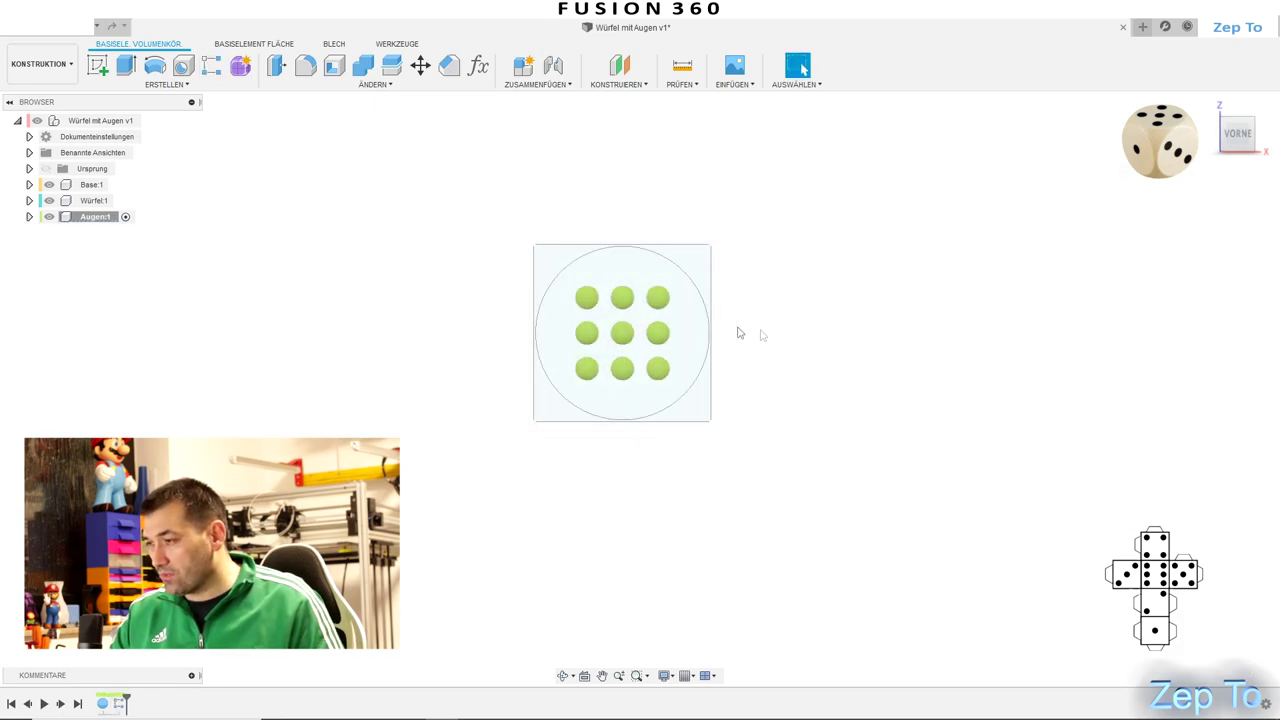
middle_click_drag(769, 346, 756, 343, "shift")
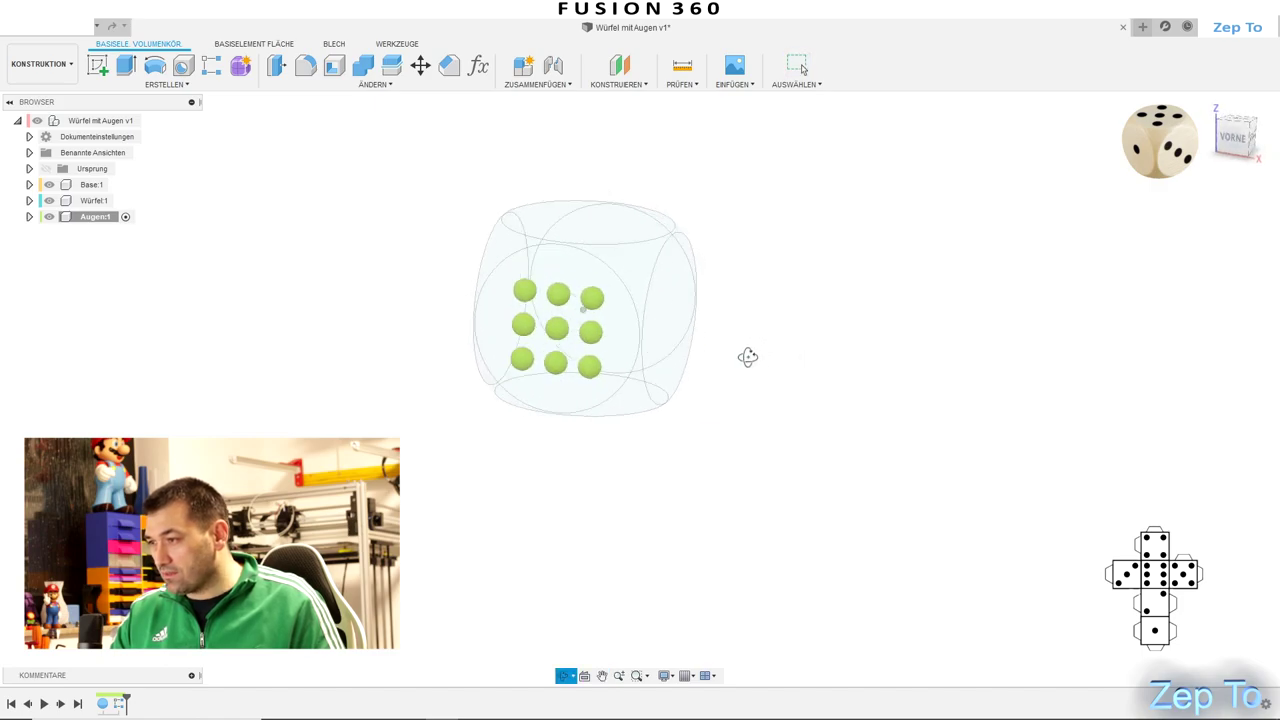
left_click(1236, 133)
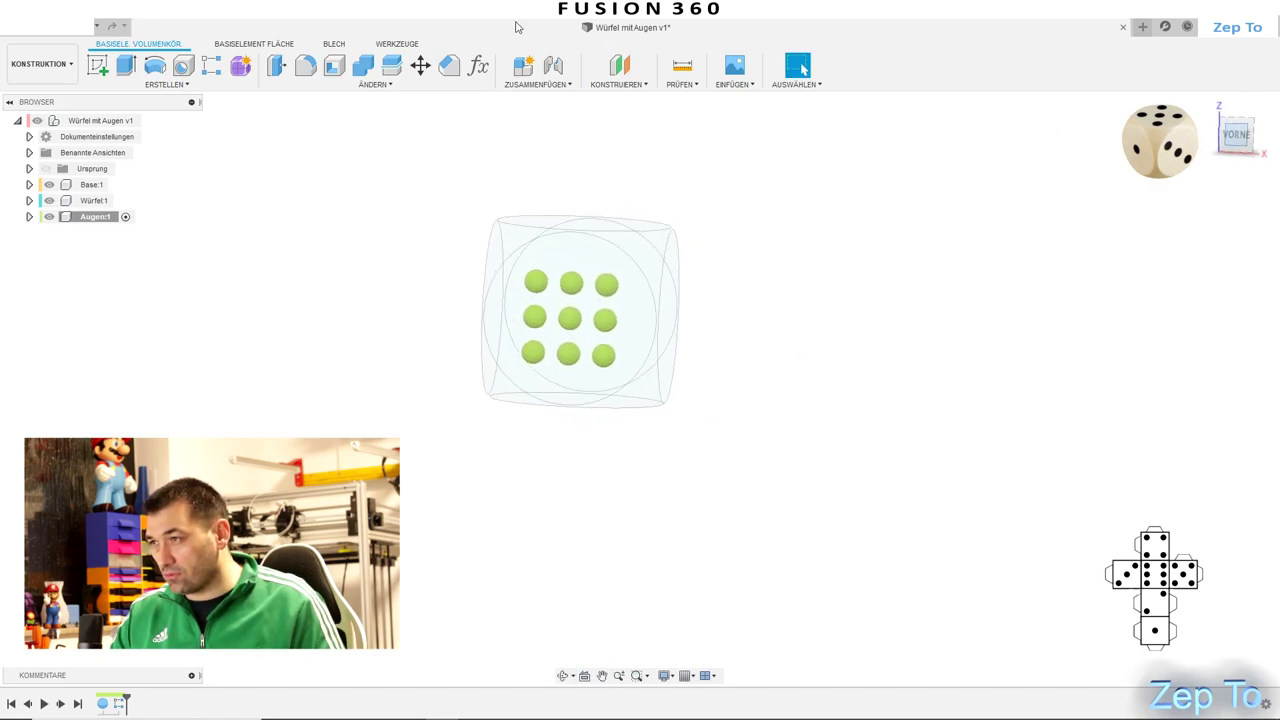
Change the Abstandaugen parameter to 7 mm in the parameters list
left_click(478, 66)
mouse_move(300, 143)
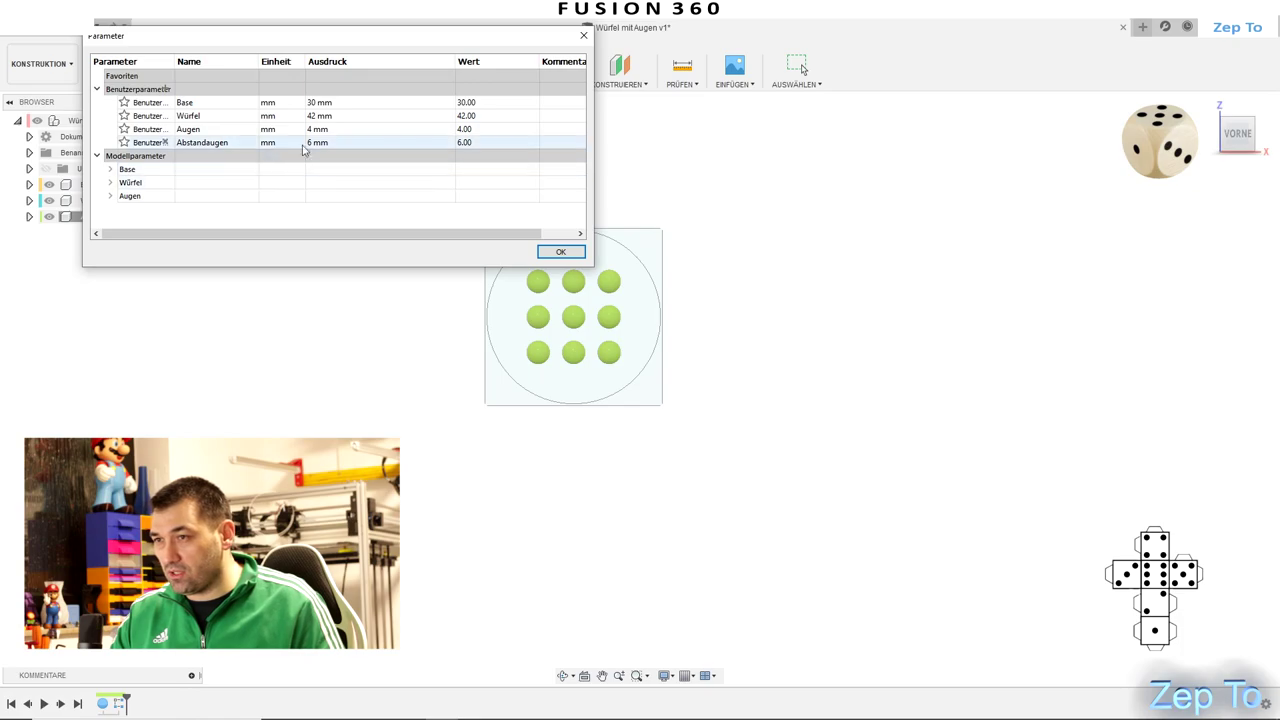
left_click(327, 143)
left_click_drag(327, 143, 306, 143)
type("7")
key("Return")
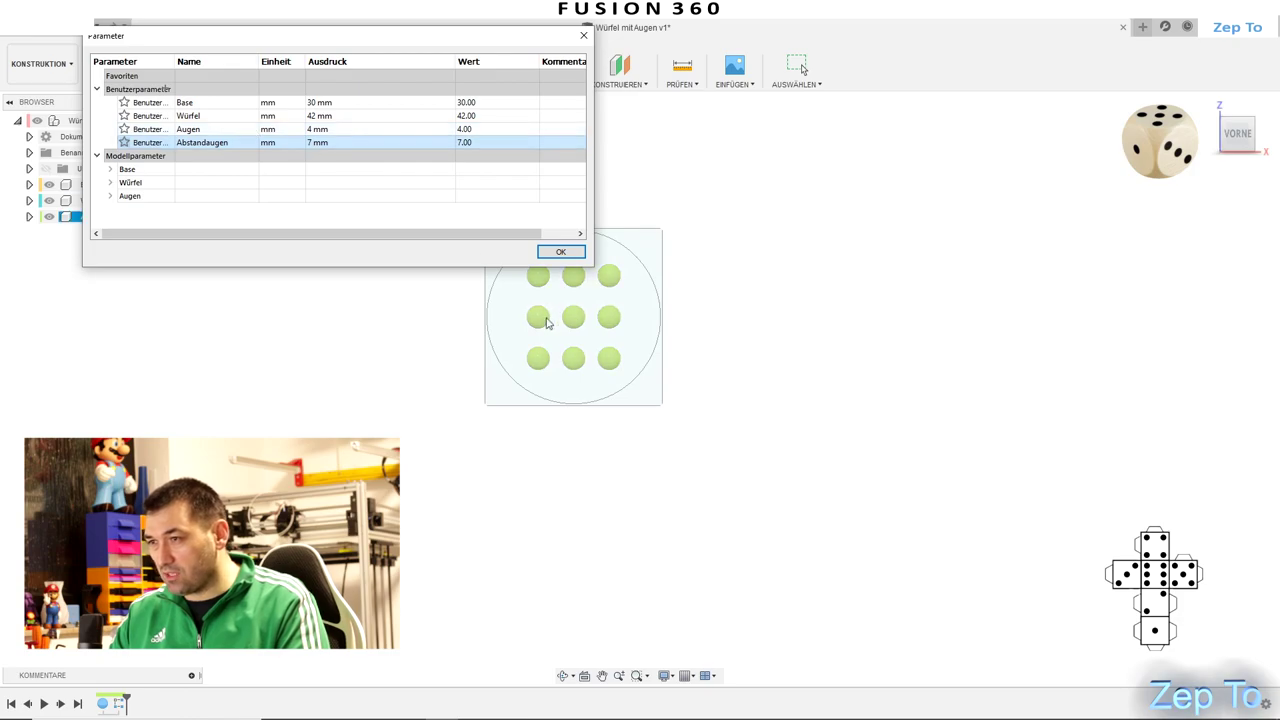
left_click(560, 252)
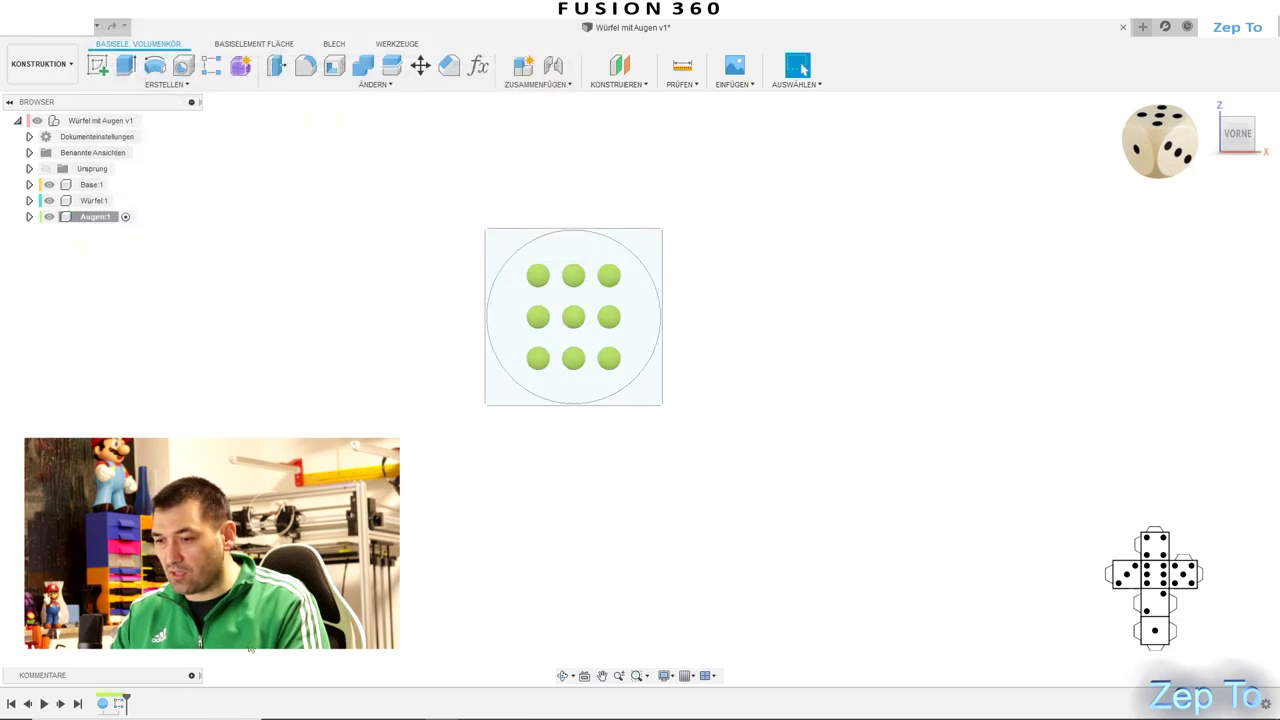
Edit the pip pattern so its first spacing uses Abstandaugen, then reactivate the top-level design
right_click(120, 704)
left_click(170, 540)
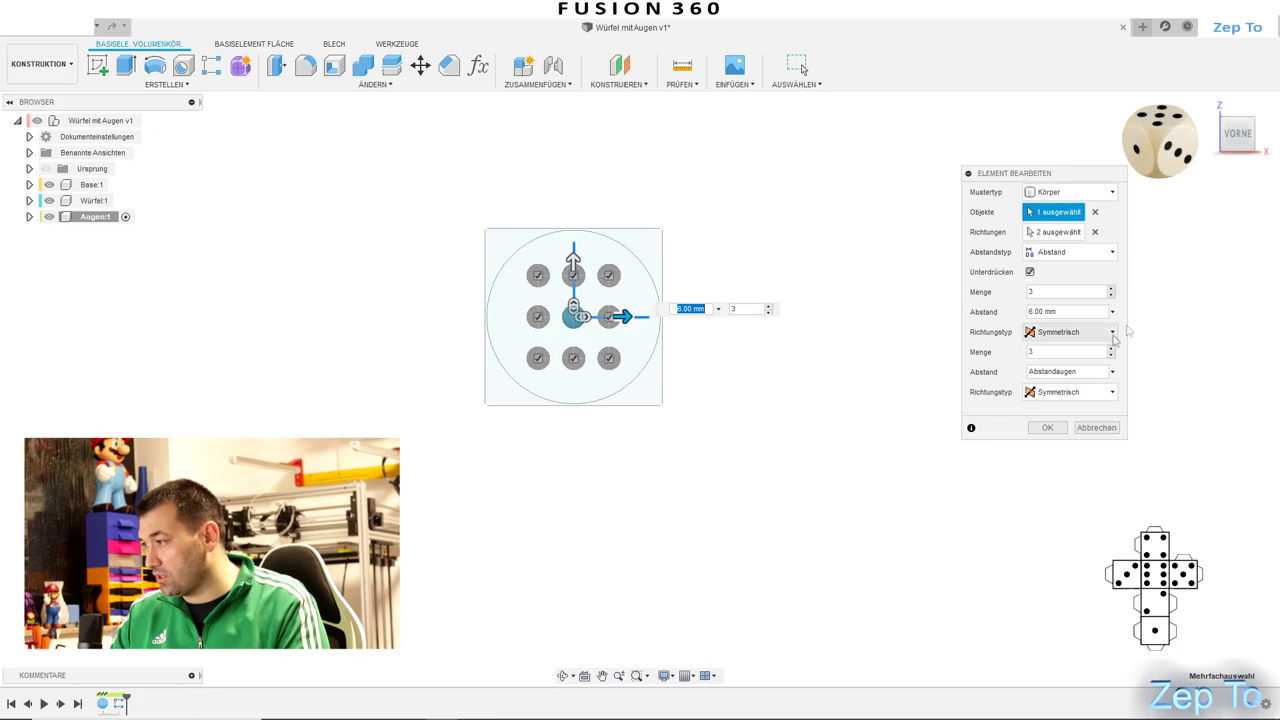
left_click(1072, 311)
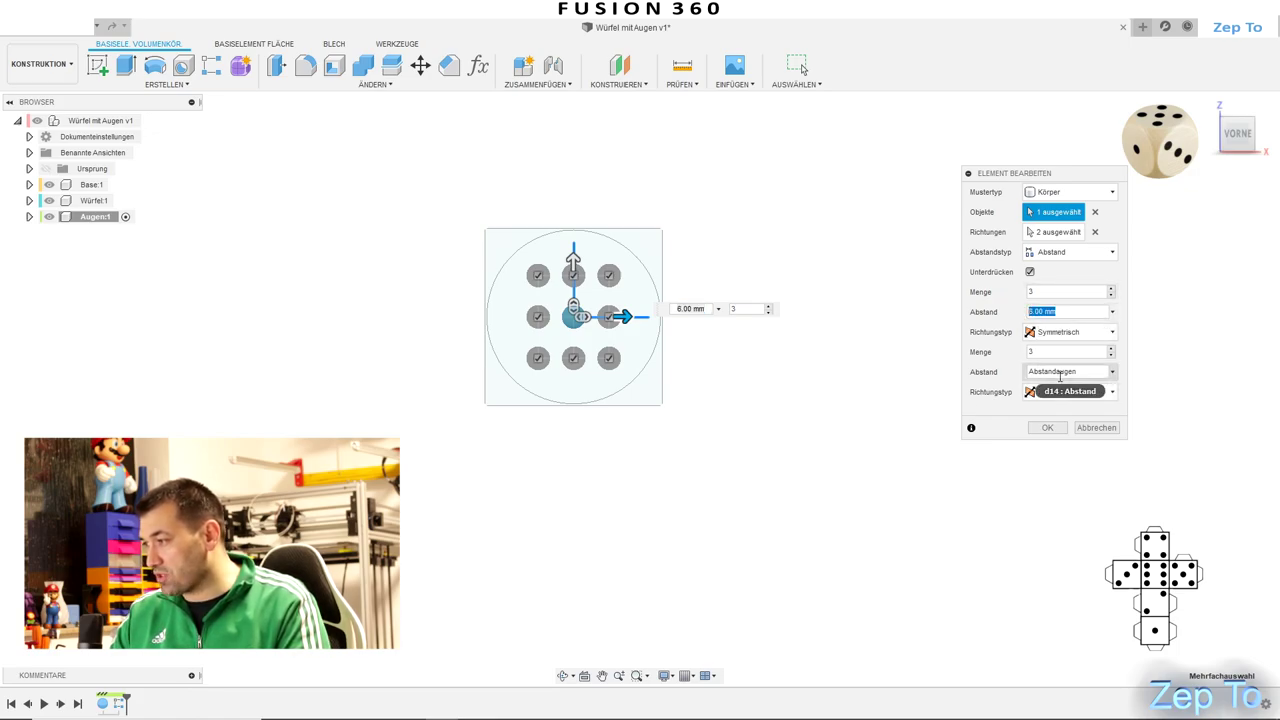
type("ab")
left_click(1068, 334)
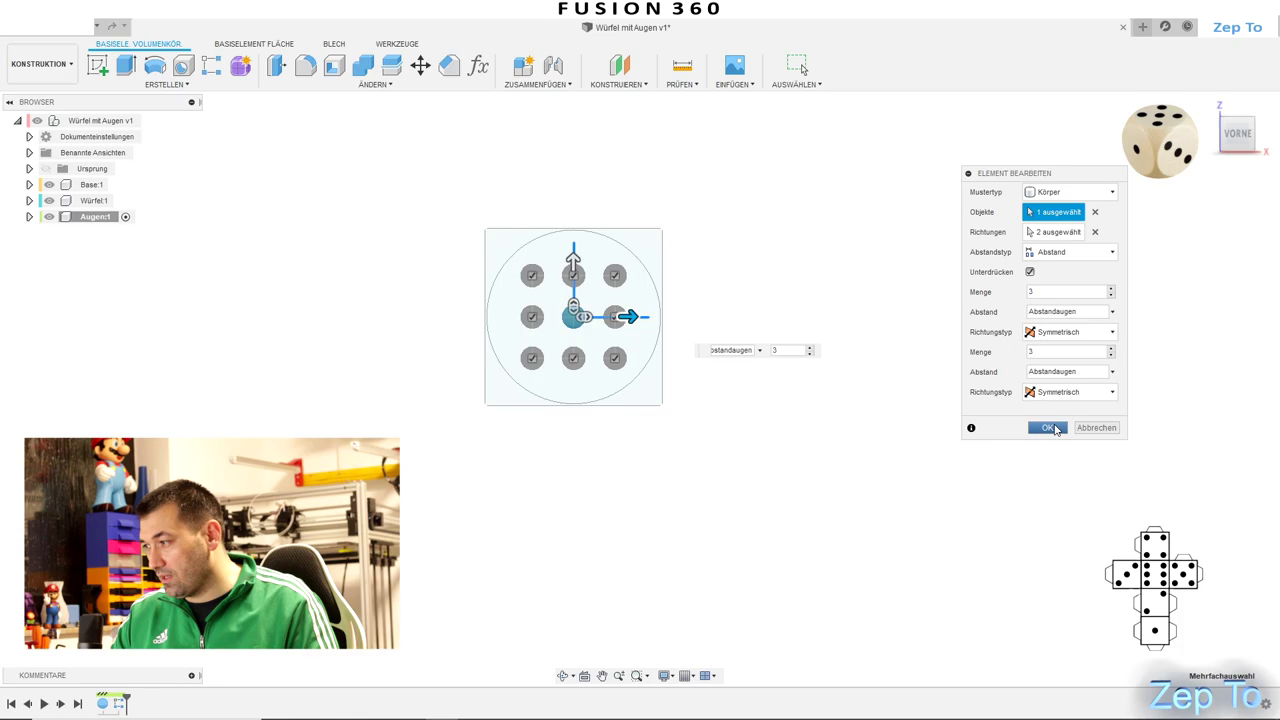
left_click(1049, 428)
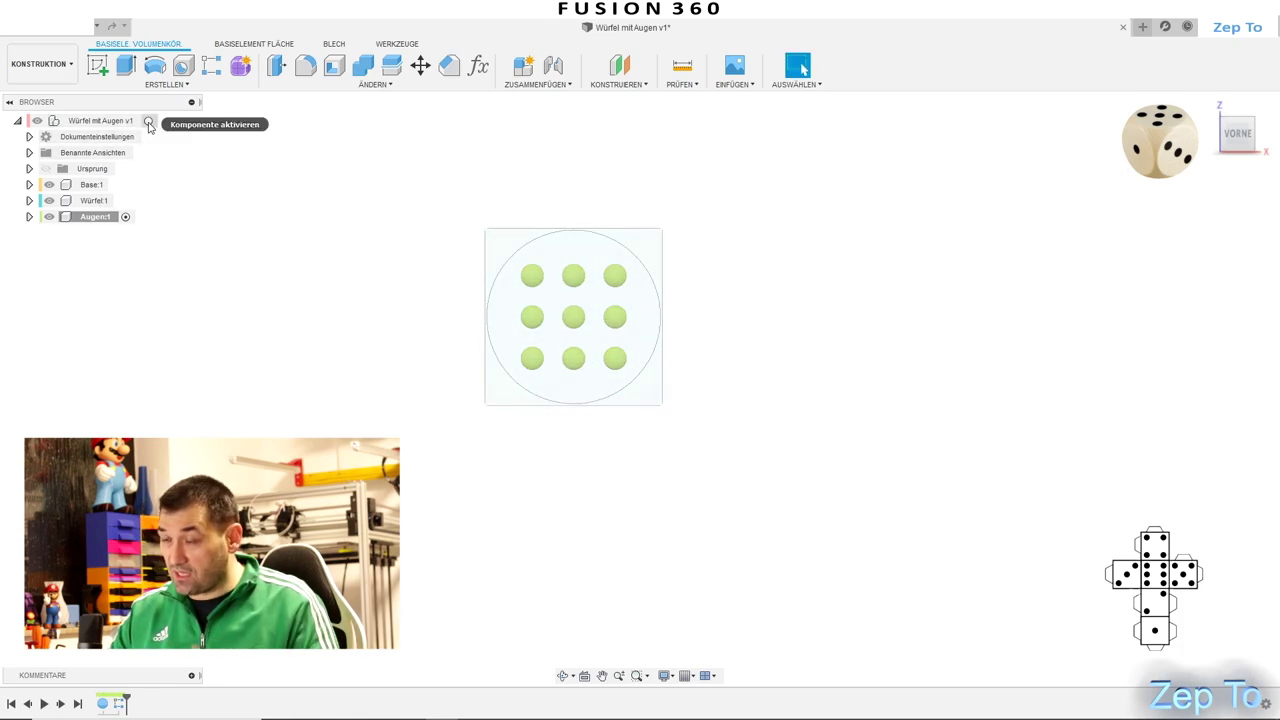
left_click(148, 121)
Cut the corner pips out of the die body with Combine, keeping the pip bodies
mouse_move(866, 394)
middle_mouse_down("shift")
mouse_move(813, 382)
mouse_move(783, 437)
mouse_move(800, 357)
mouse_move(797, 400)
mouse_move(776, 384)
mouse_move(819, 384)
middle_mouse_up("shift")
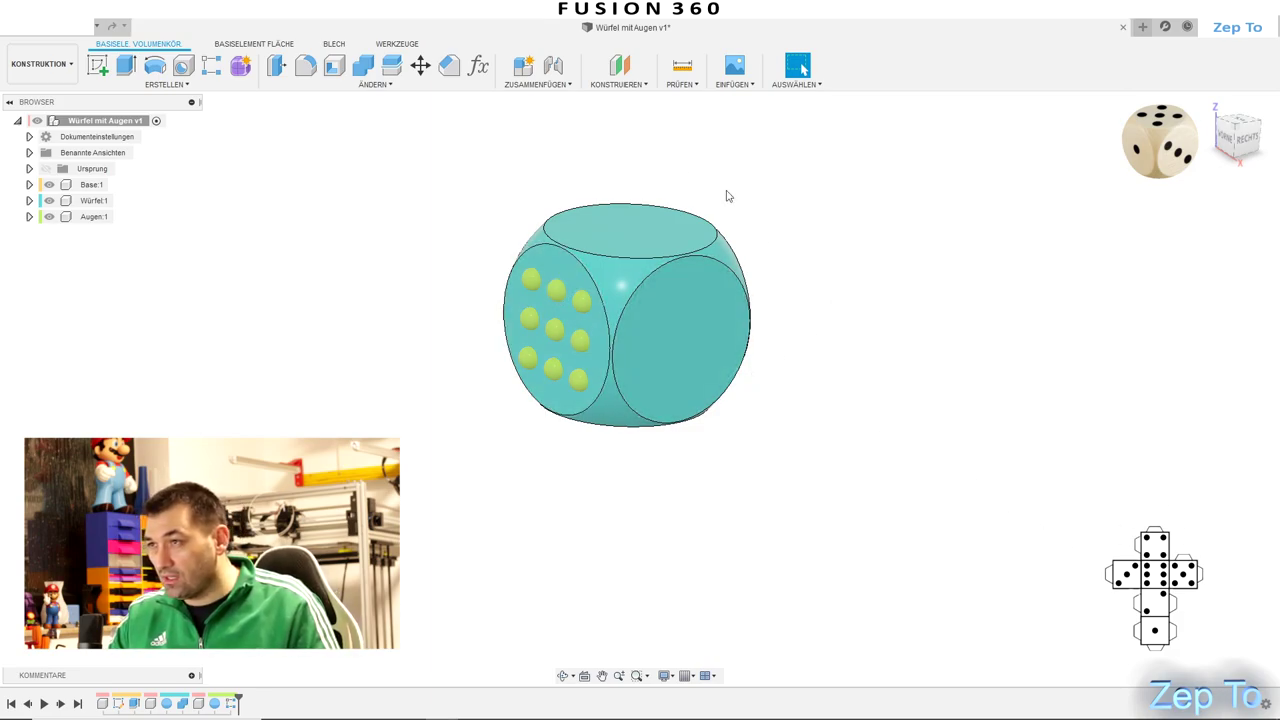
left_click(369, 68)
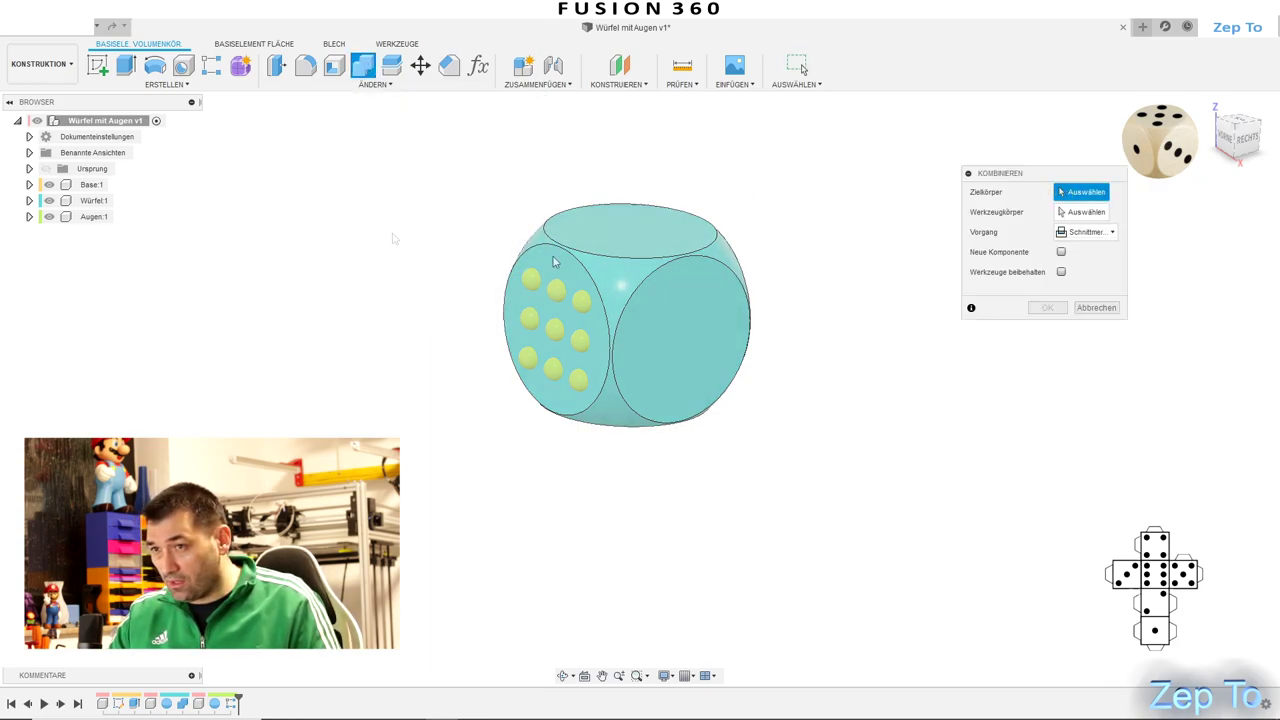
left_click(722, 300)
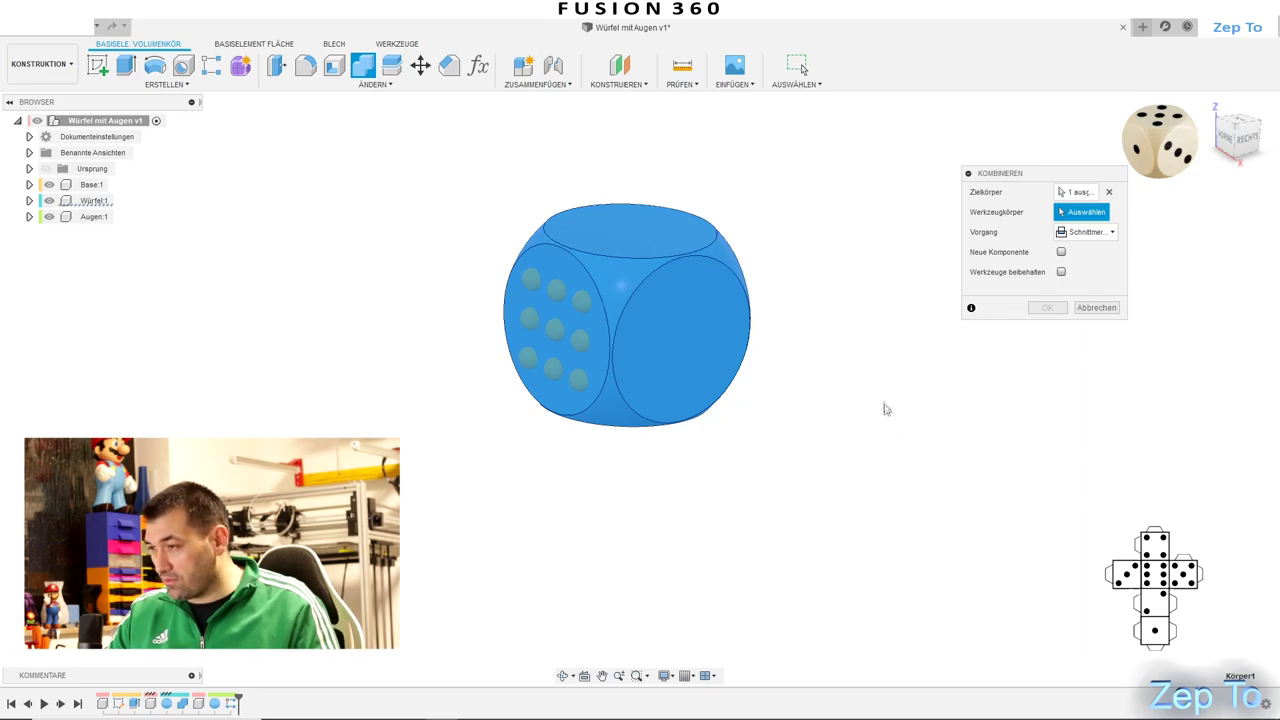
left_click(588, 300)
left_click(534, 278)
left_click(581, 378)
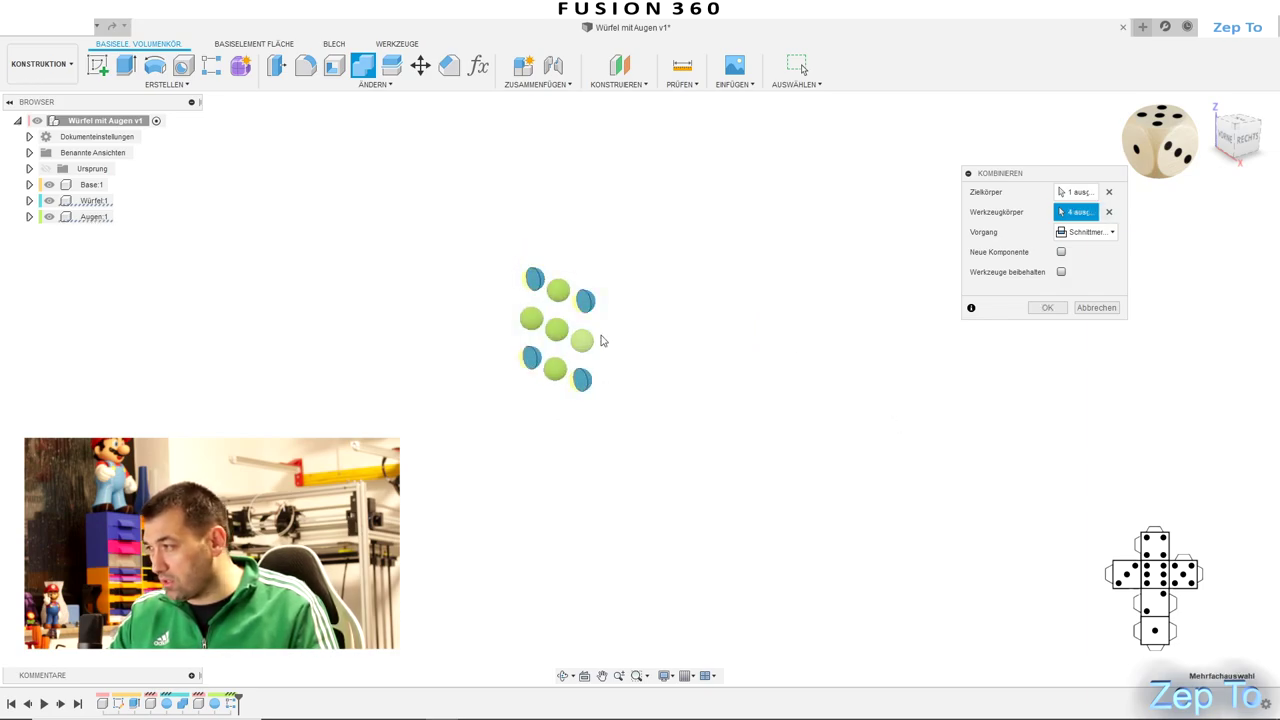
left_click(1105, 240)
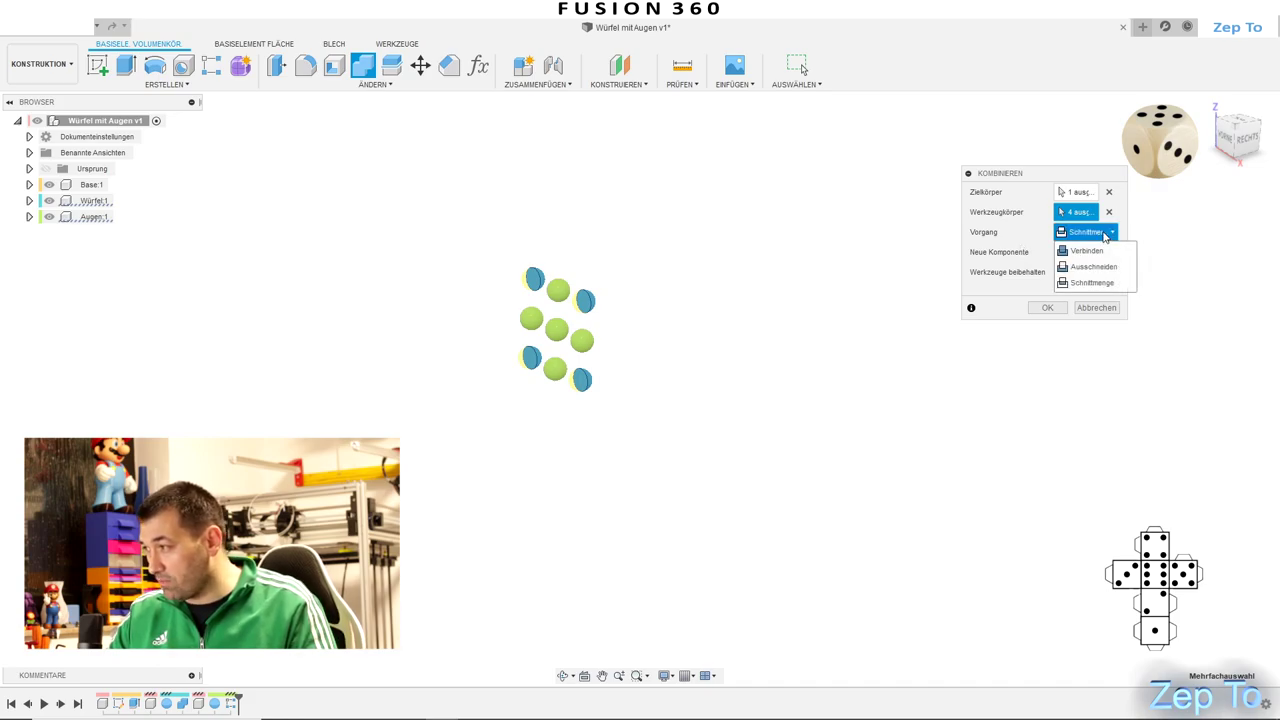
left_click(1090, 265)
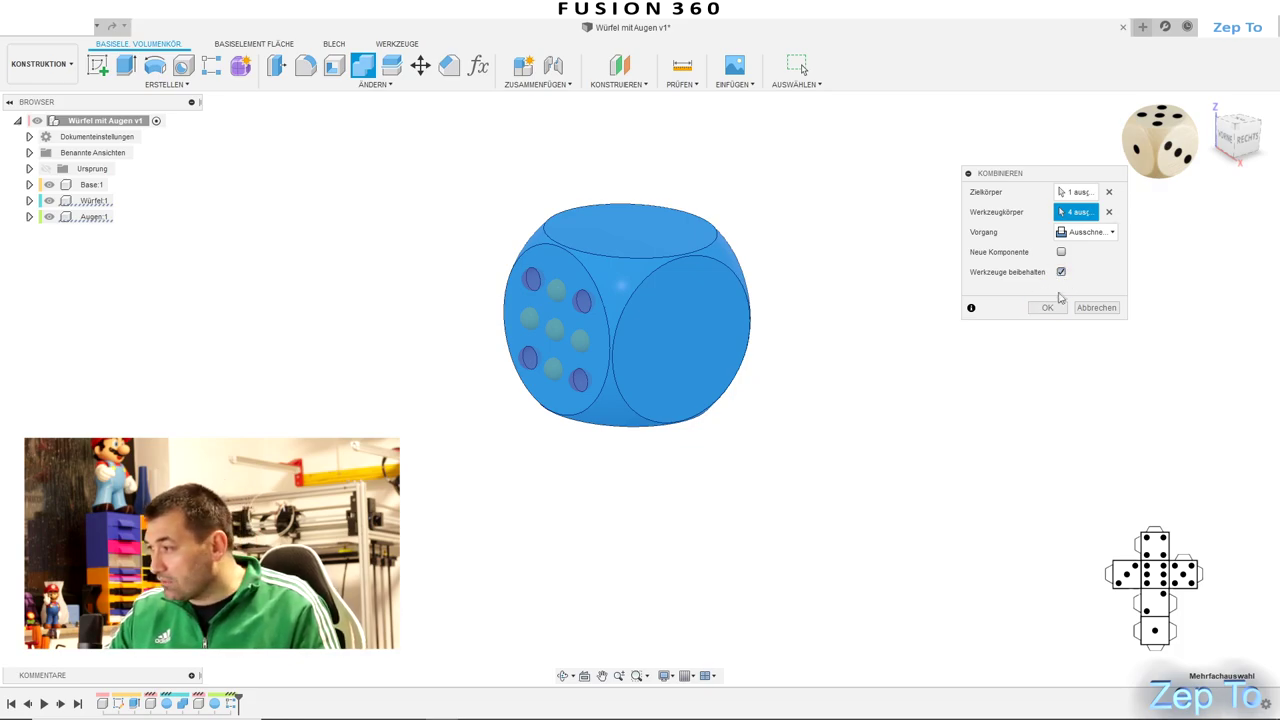
left_click(1047, 307)
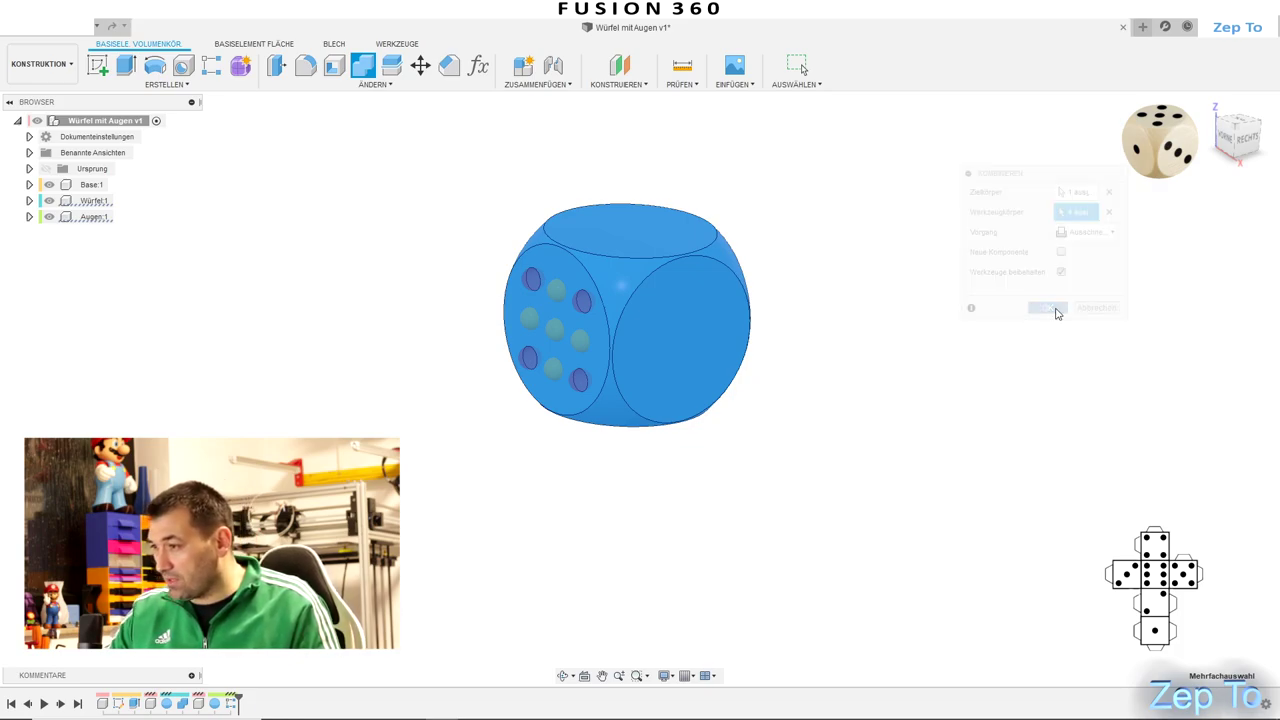
Hide and reshow the pip bodies to inspect the cut holes from several angles
left_click(48, 218)
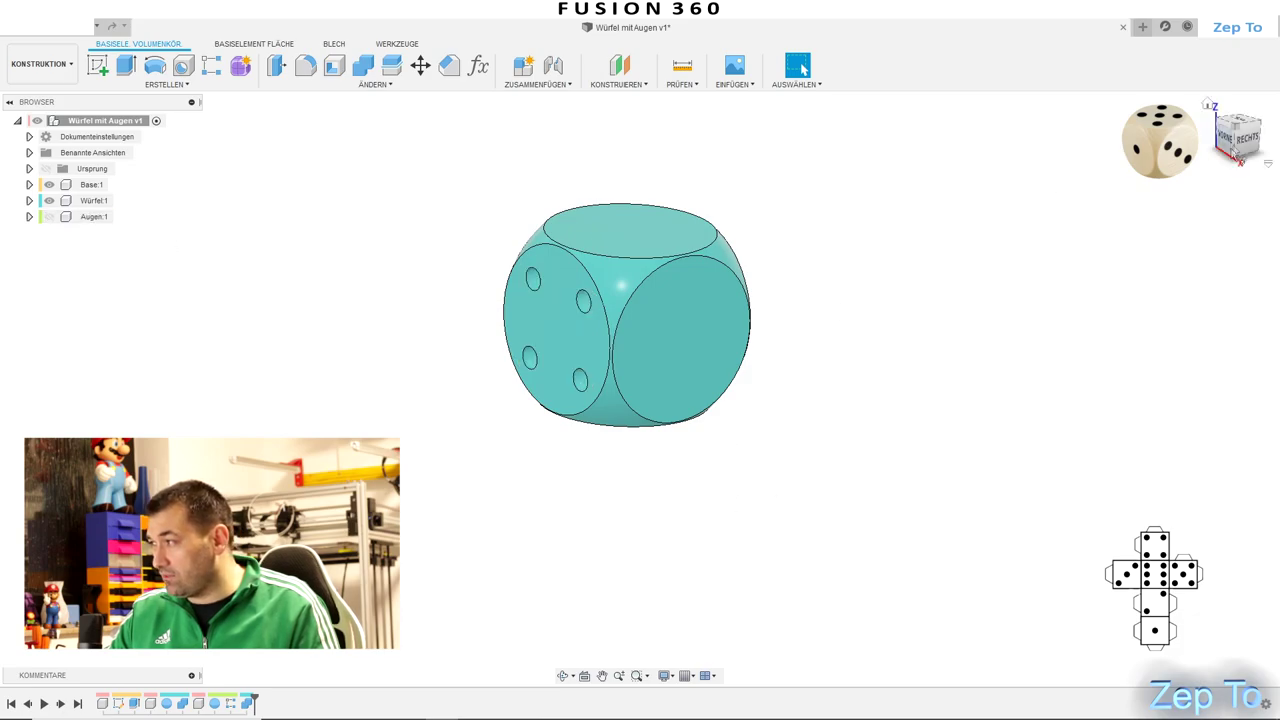
left_click_drag(1228, 143, 1263, 102)
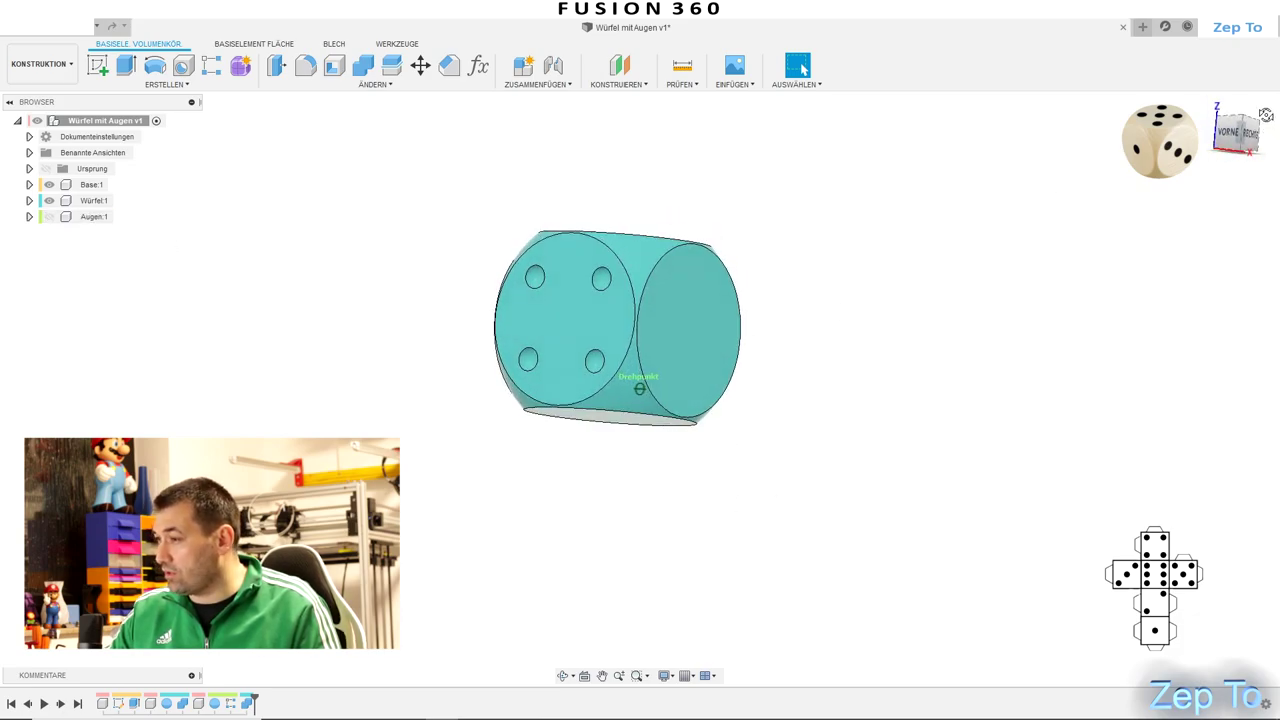
left_click_drag(1263, 102, 307, 186)
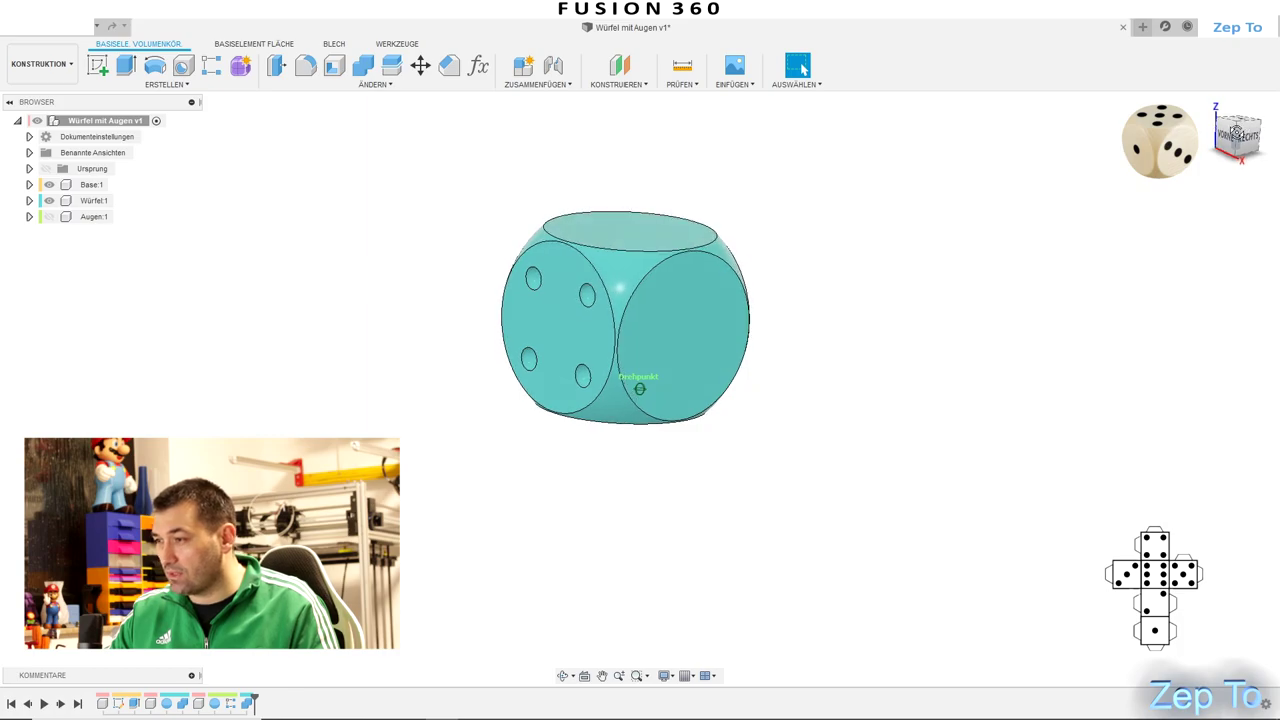
left_click(48, 217)
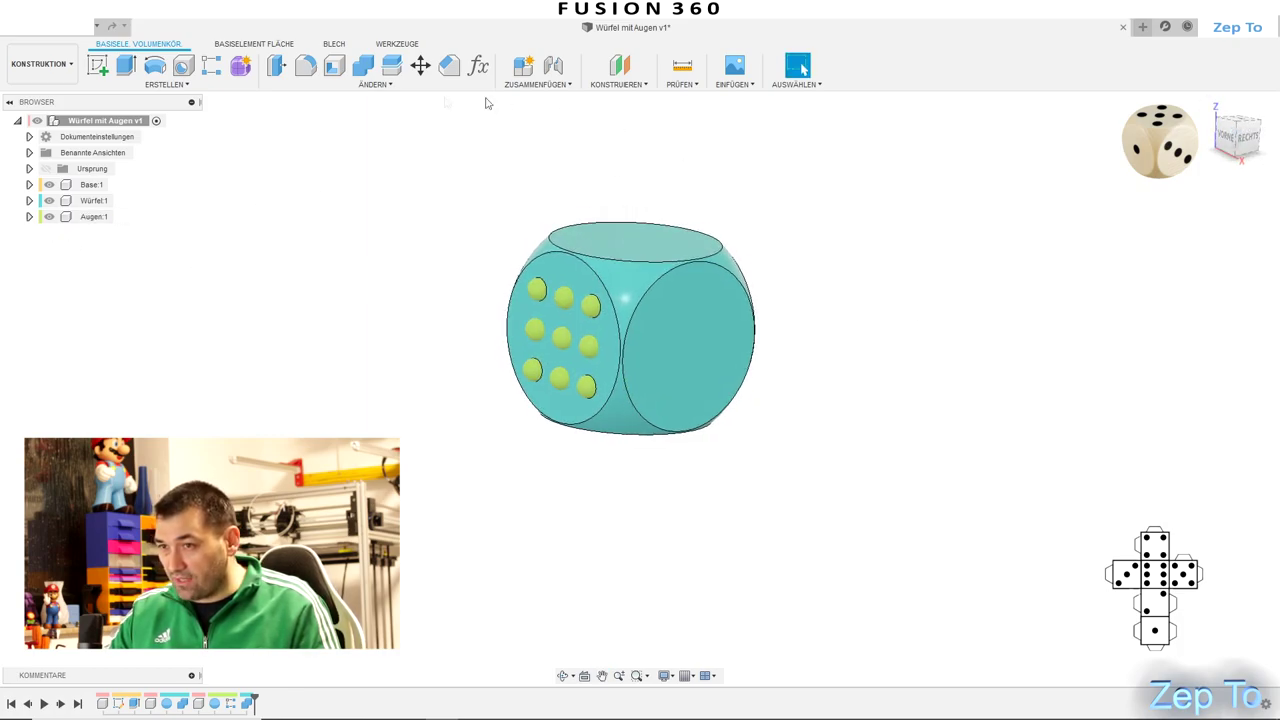
right_click(95, 206)
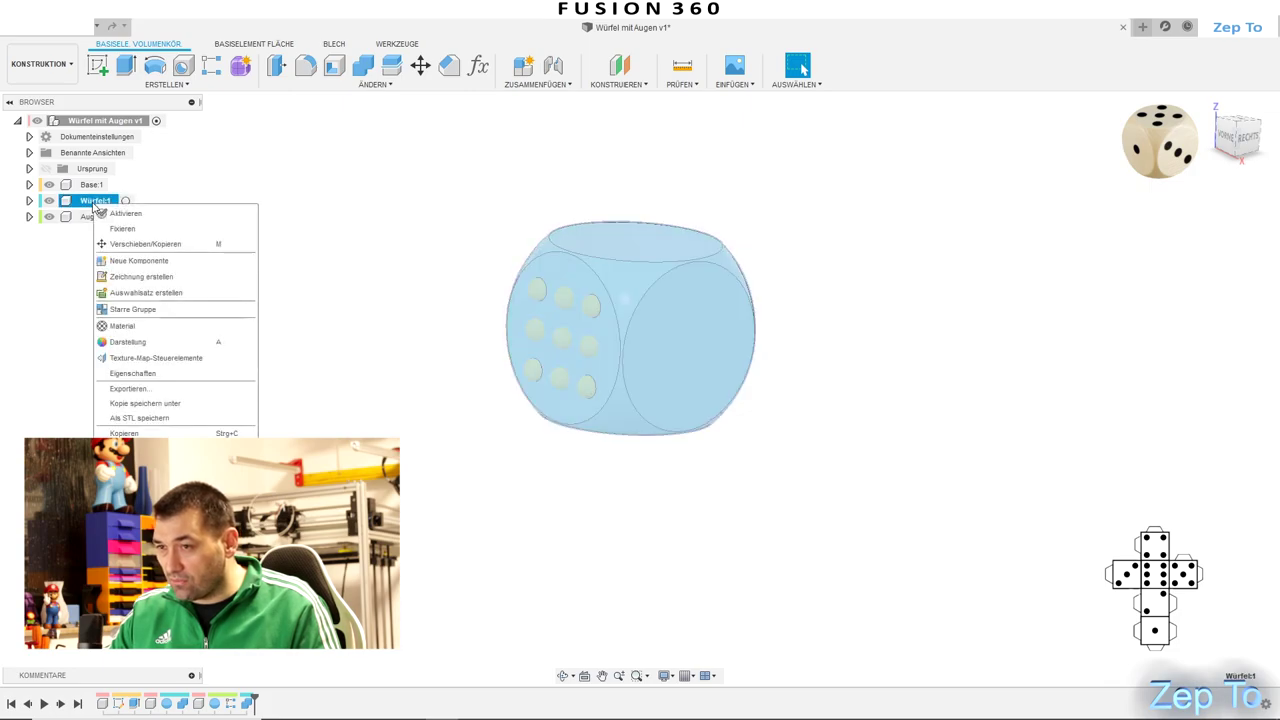
Rotate the Würfel die body −90° about its side axis so the four-hole face points up
left_click(150, 248)
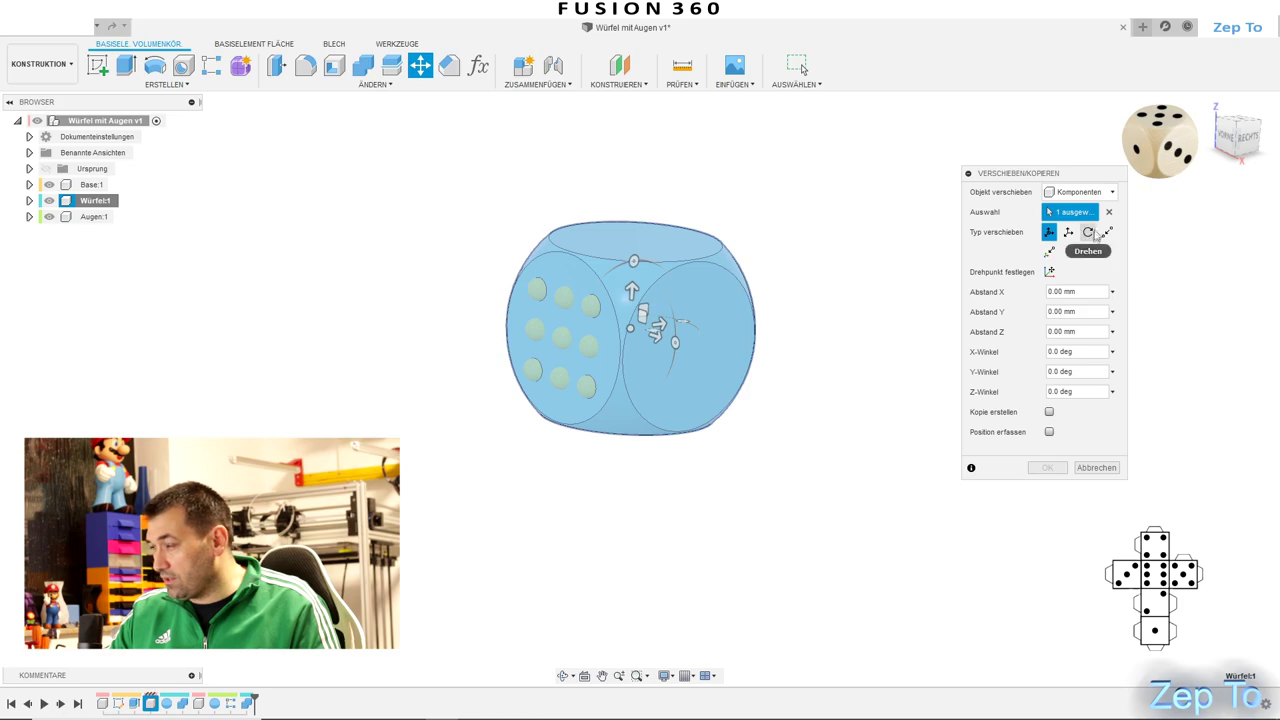
left_click(1088, 233)
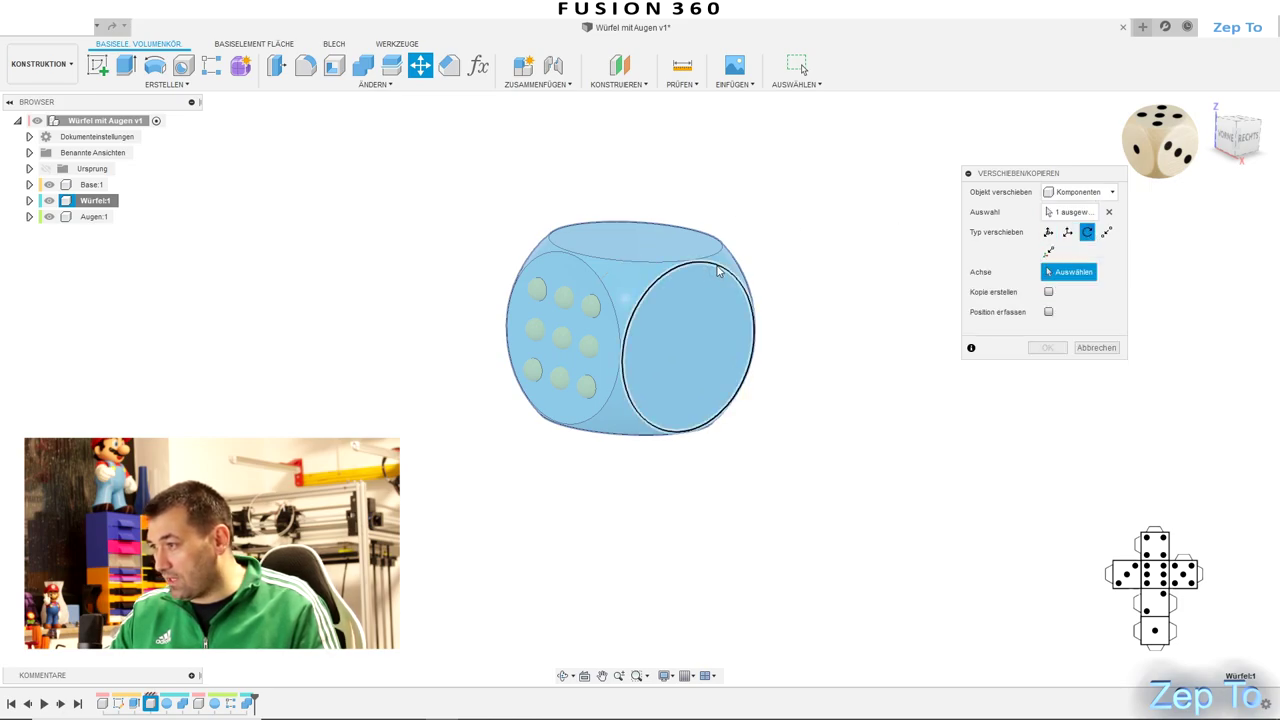
left_click_drag(694, 282, 757, 341)
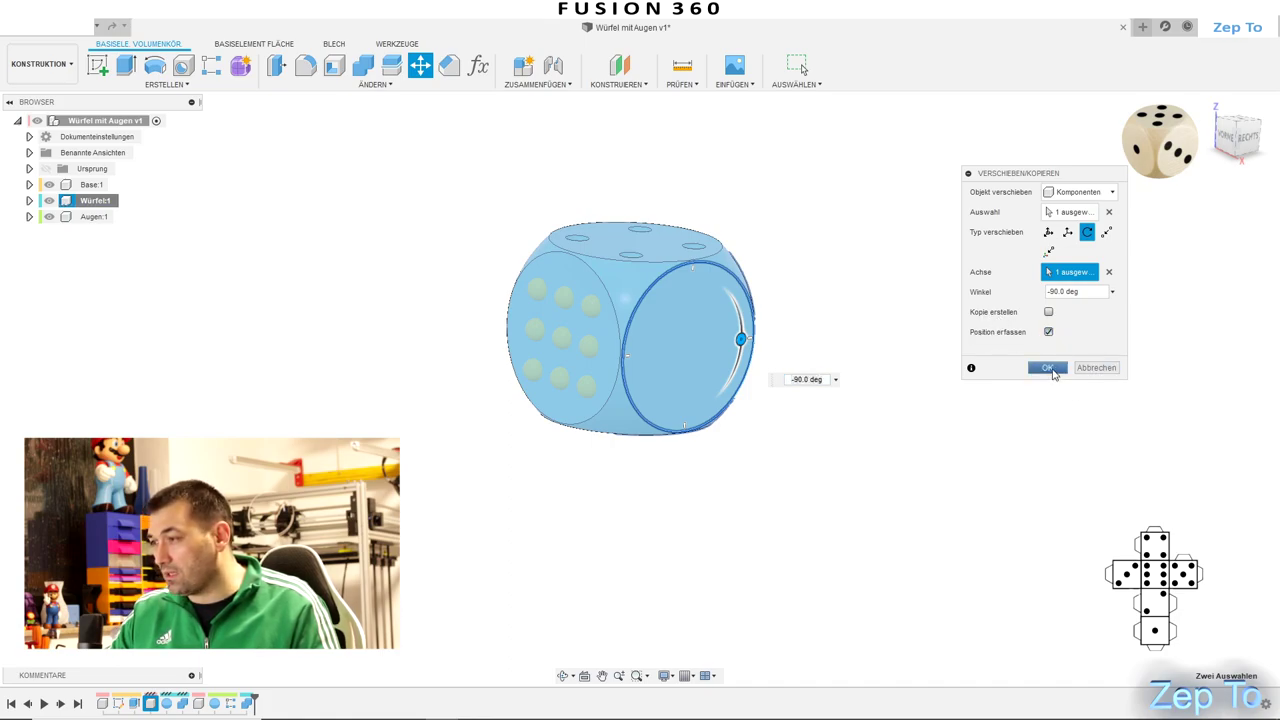
left_click(1049, 369)
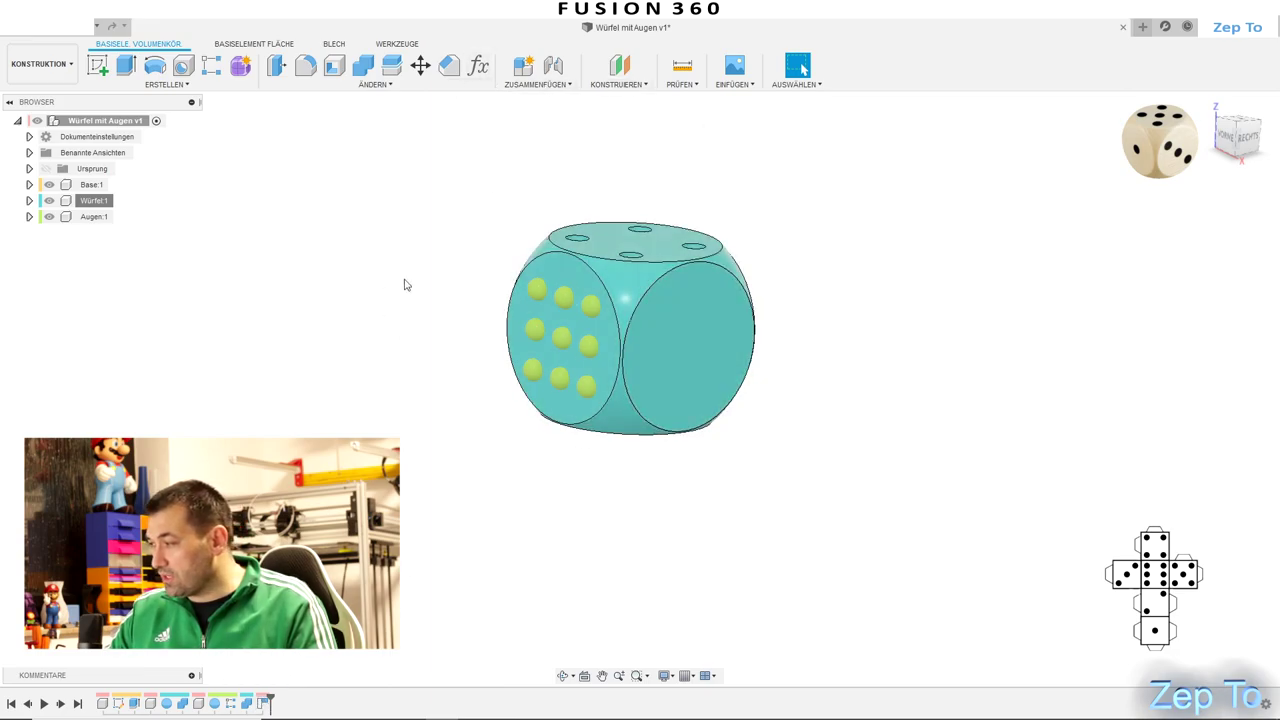
Cut the six pips out of the die's face as holes, keeping the pip bodies, then check the holes
left_click(364, 68)
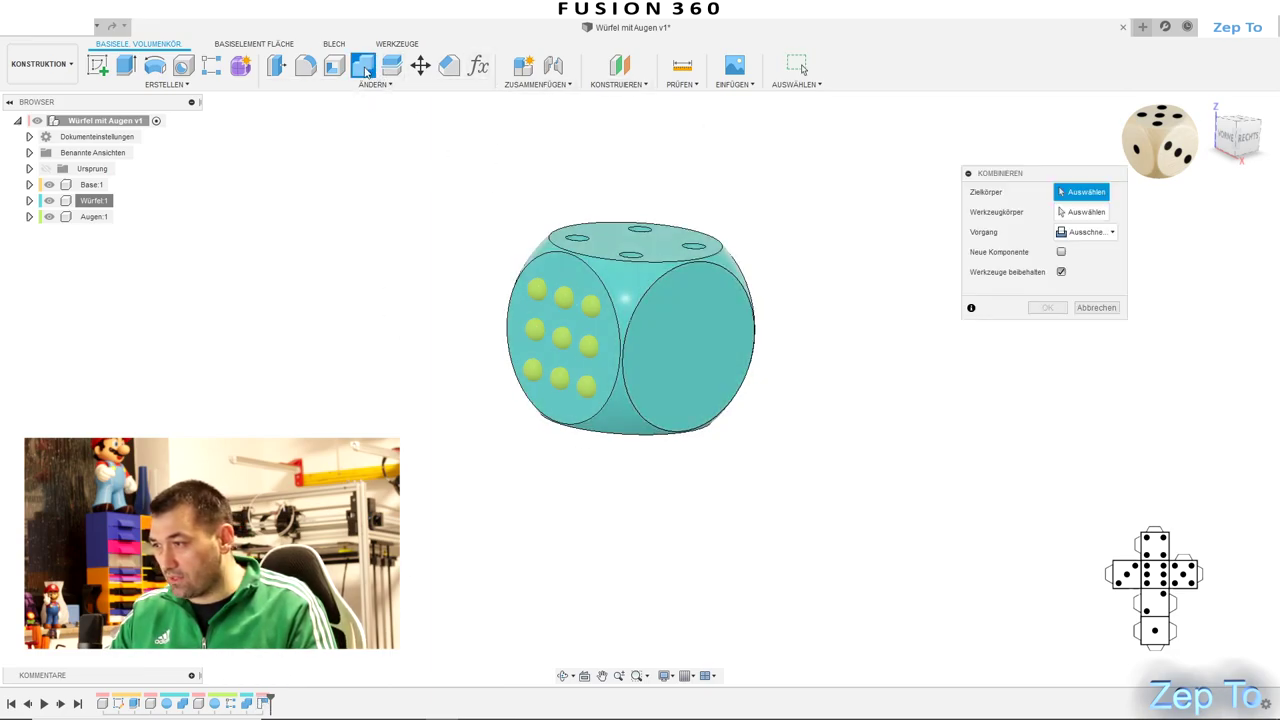
left_click(693, 314)
left_click(591, 306)
left_click(591, 346)
left_click(588, 386)
left_click(533, 370)
left_click(538, 329)
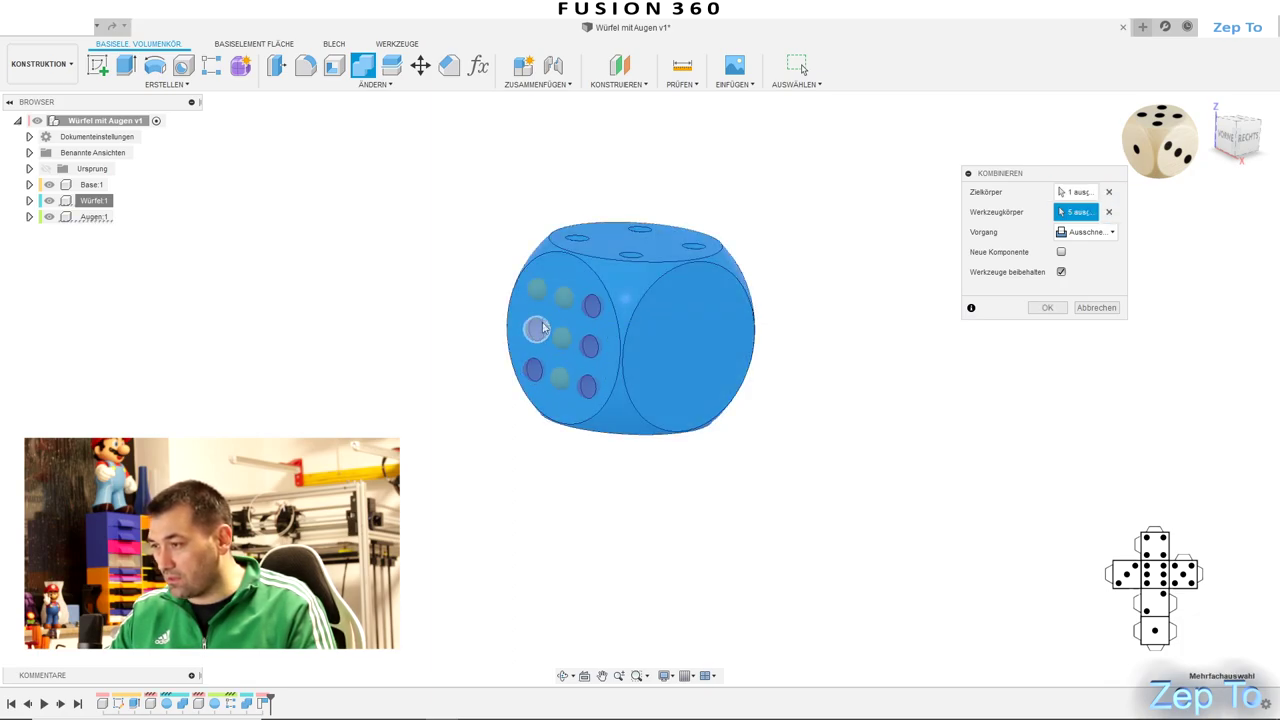
left_click(538, 290)
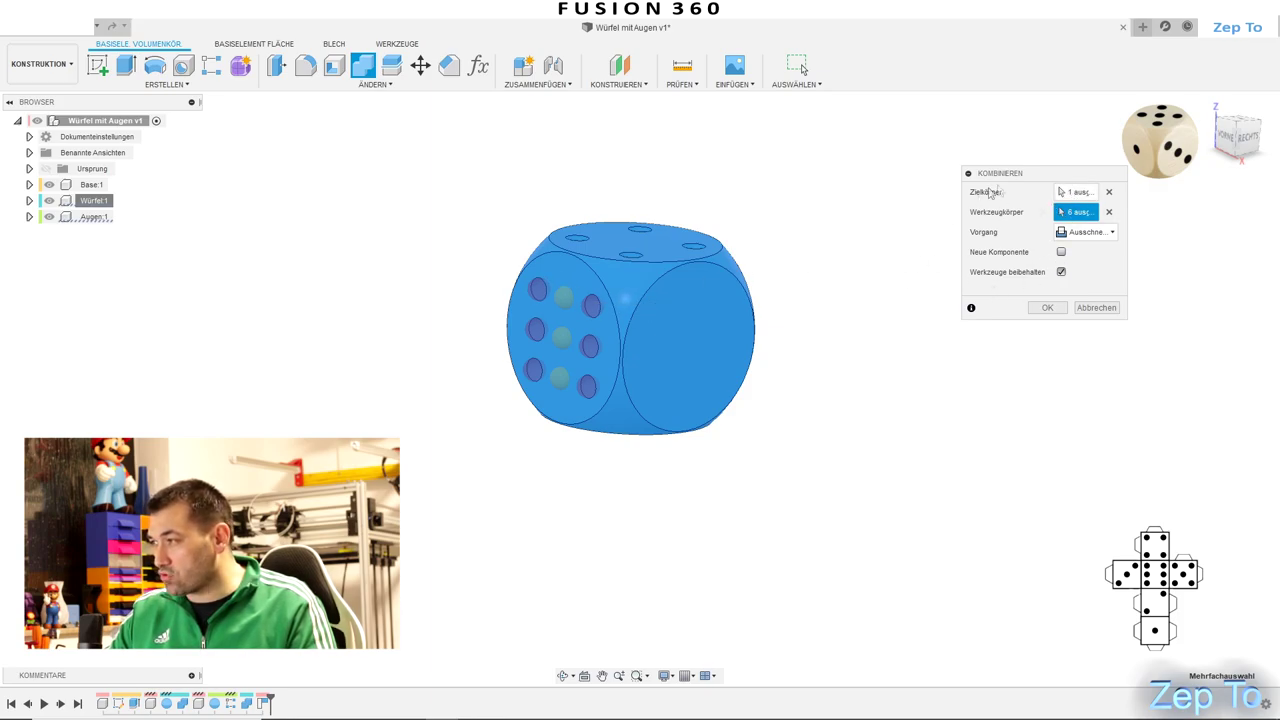
left_click_drag(1031, 178, 968, 174)
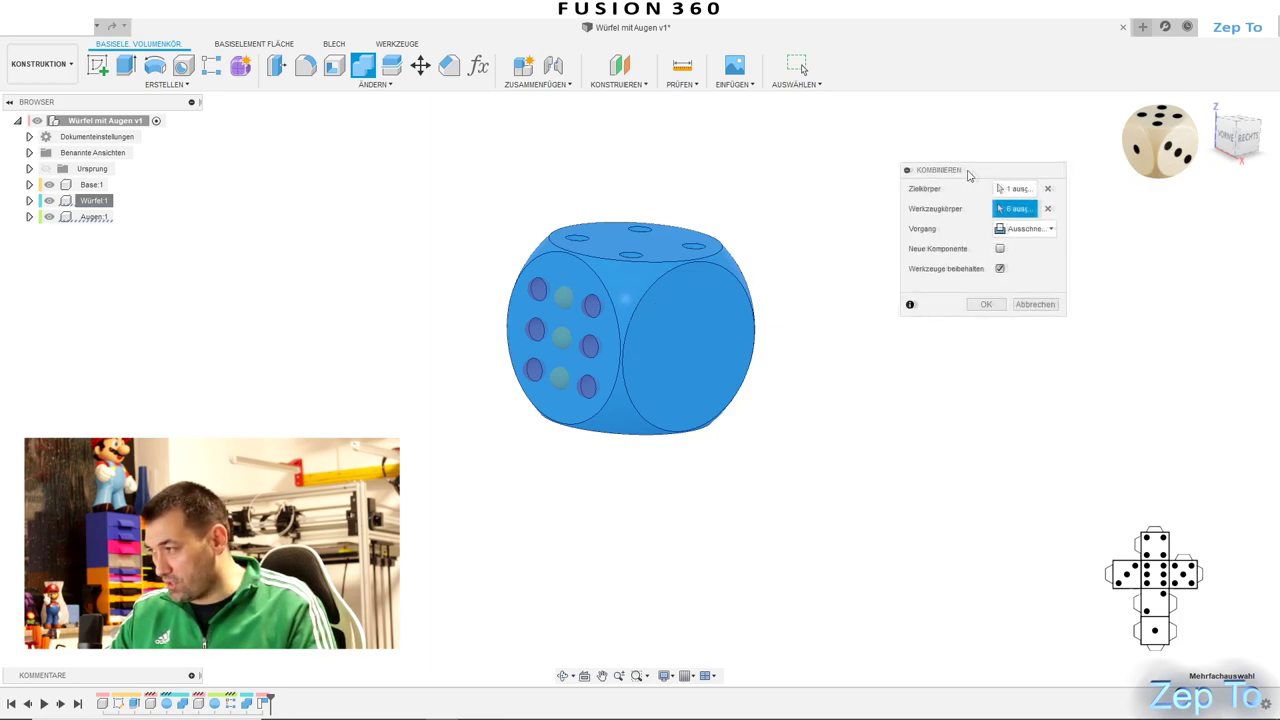
left_click(985, 305)
left_click(49, 217)
left_click(49, 218)
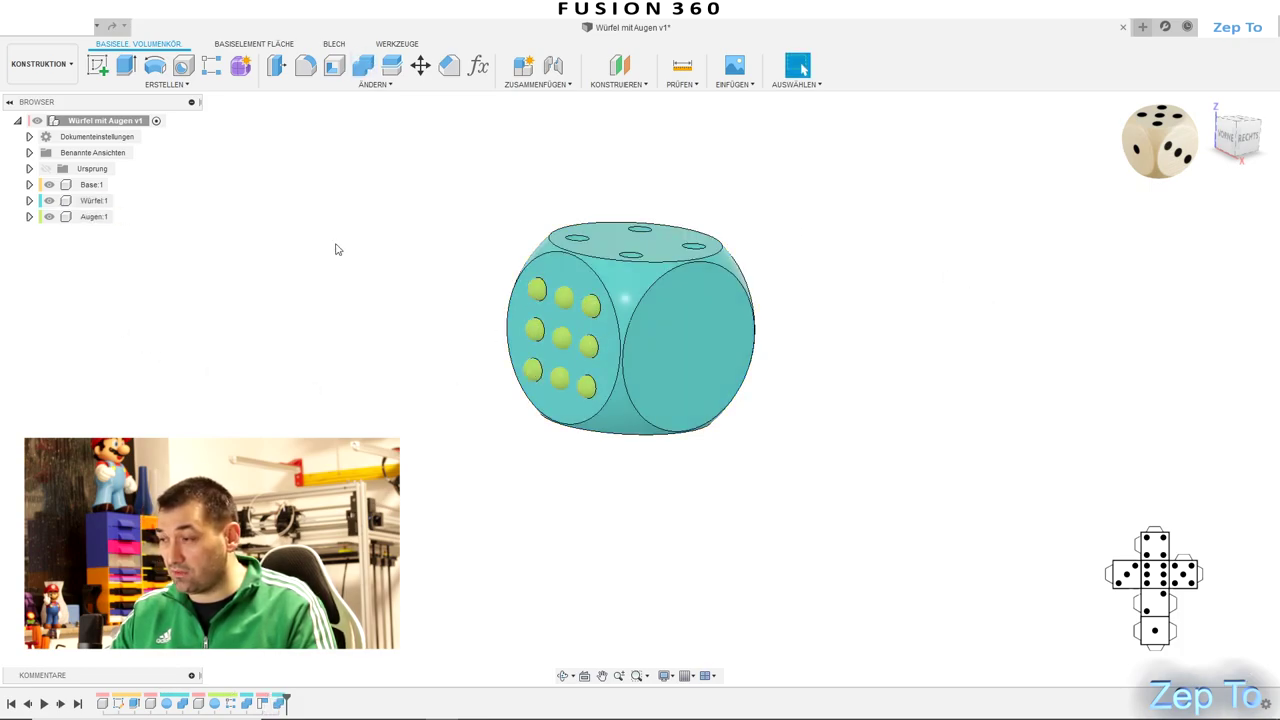
Rotate the Würfel die another −90° about the right face's circular edge
right_click(96, 201)
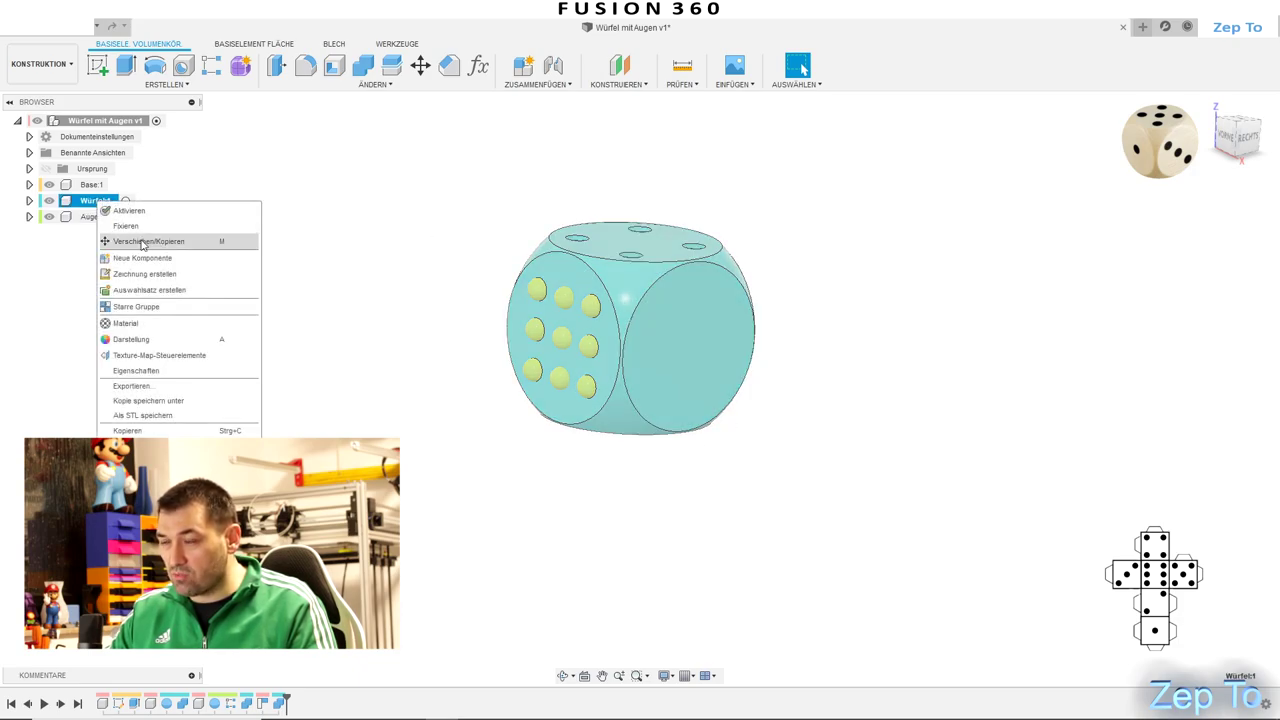
left_click(142, 242)
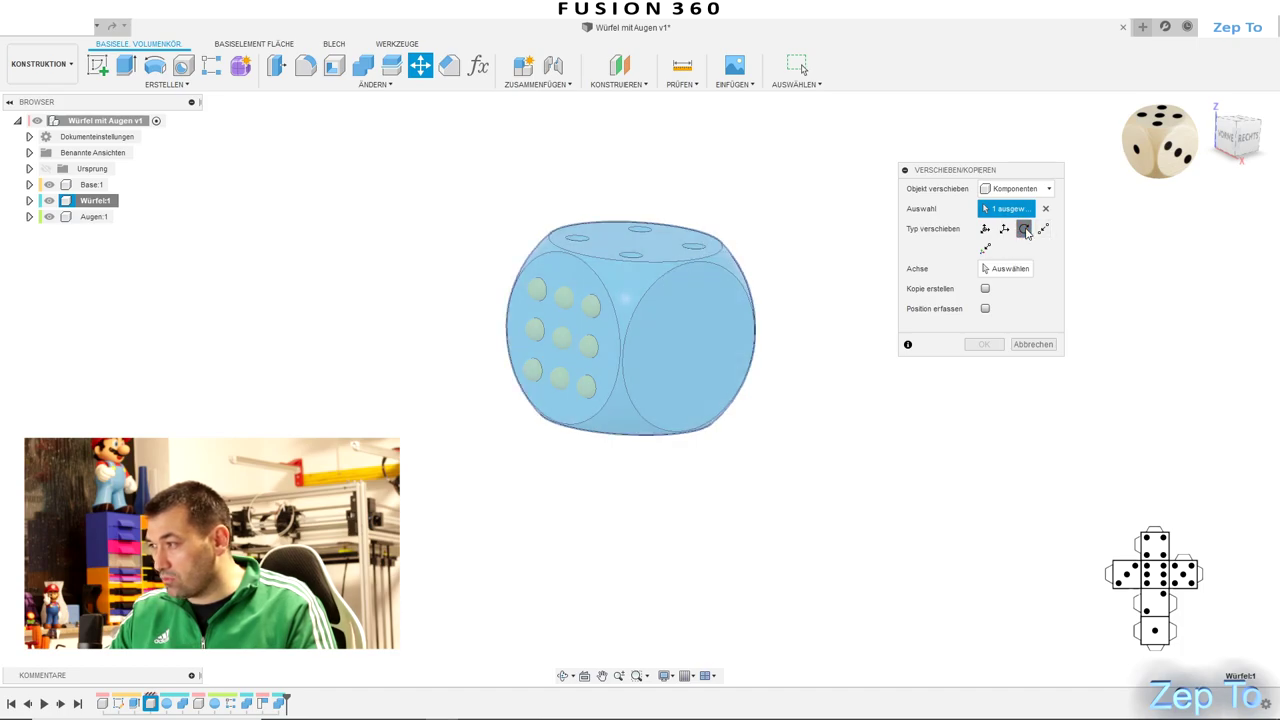
left_click(1005, 272)
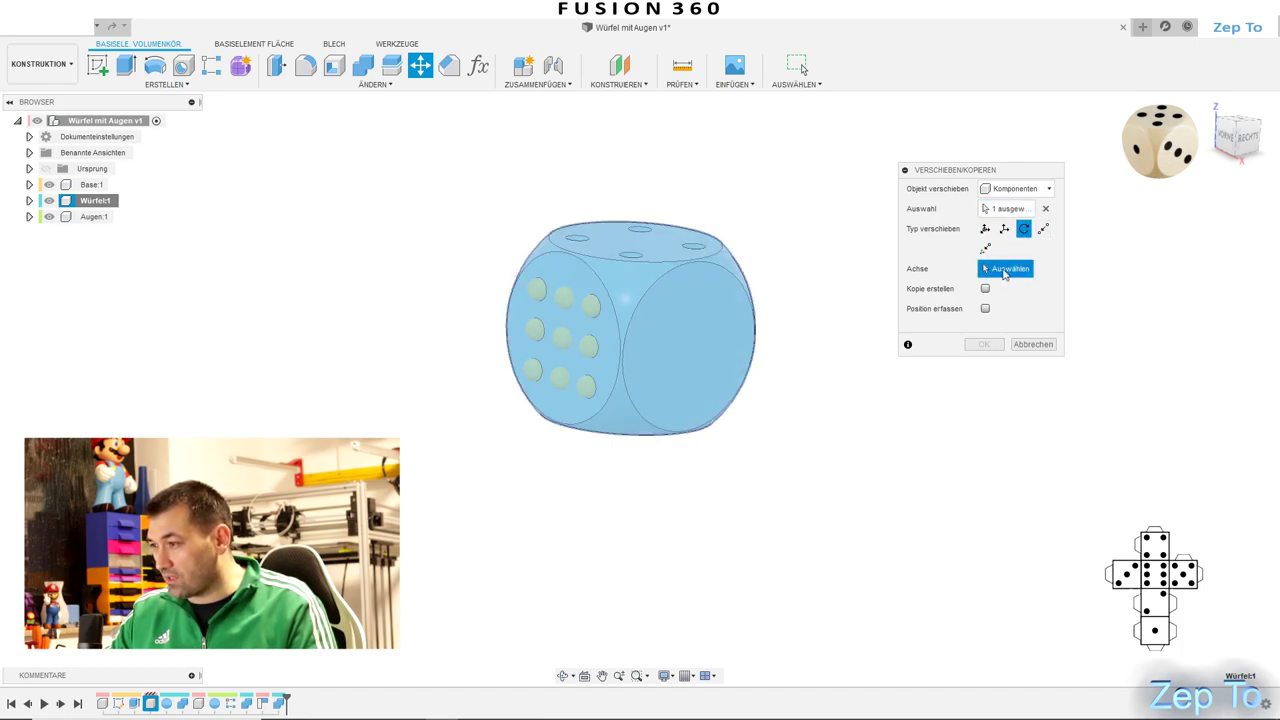
left_click(645, 298)
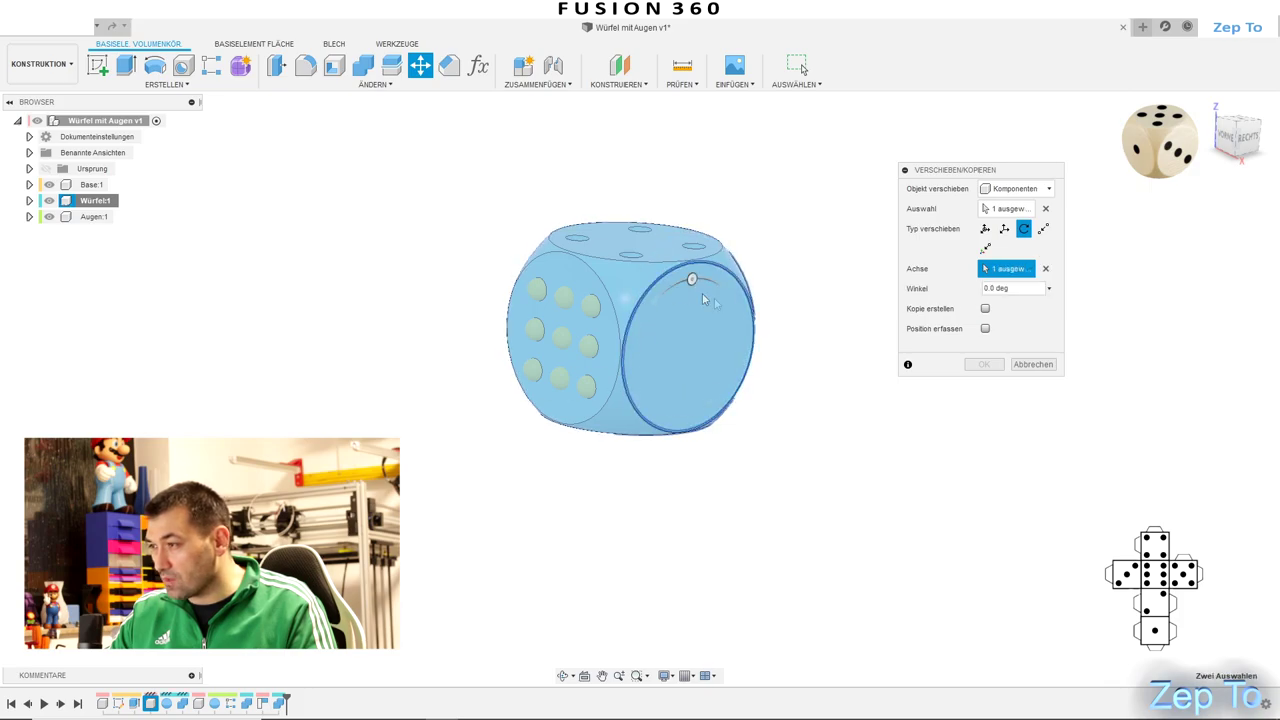
left_click_drag(692, 279, 752, 340)
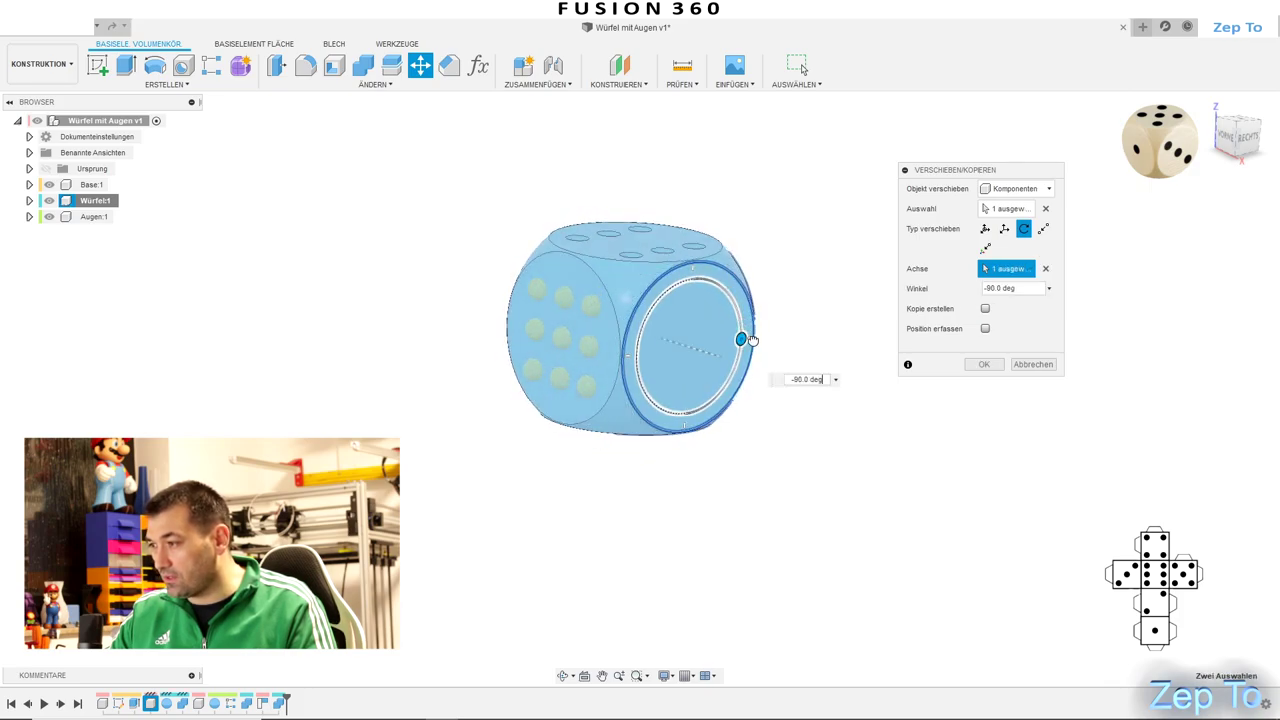
left_click(985, 365)
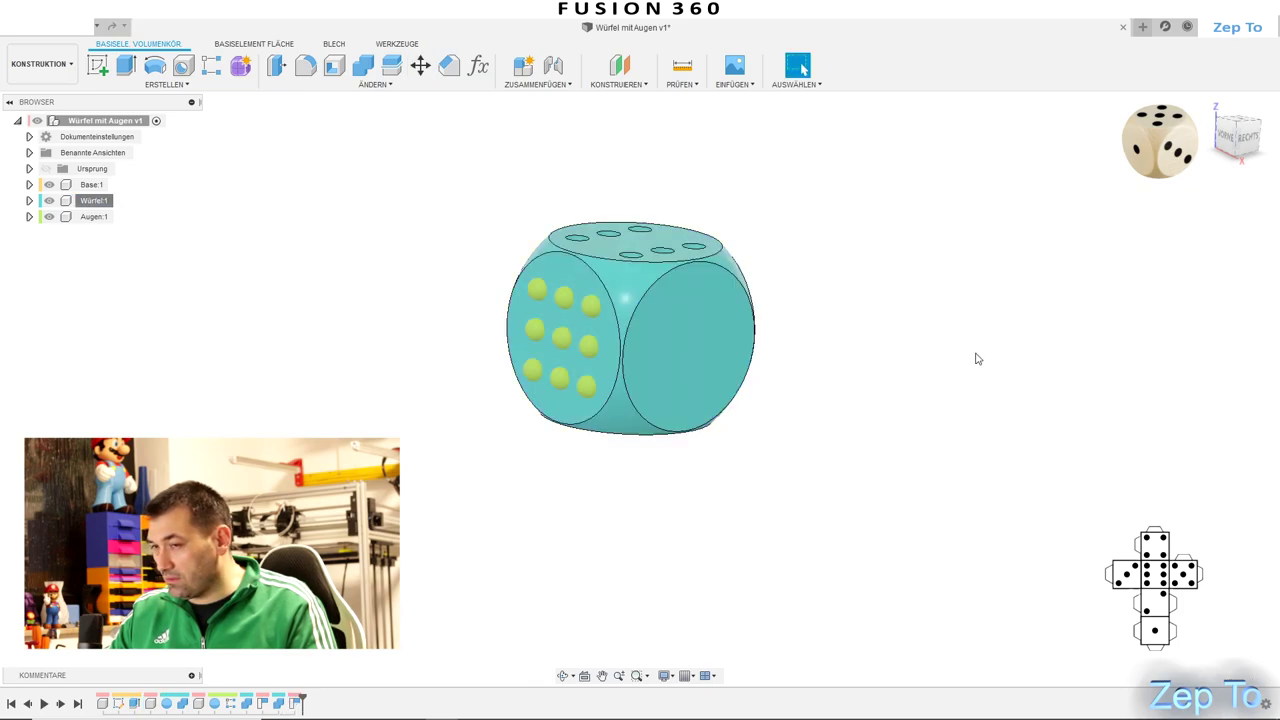
Cut the two diagonal corner pips into the die's blank face, keeping the pip bodies
left_click(363, 65)
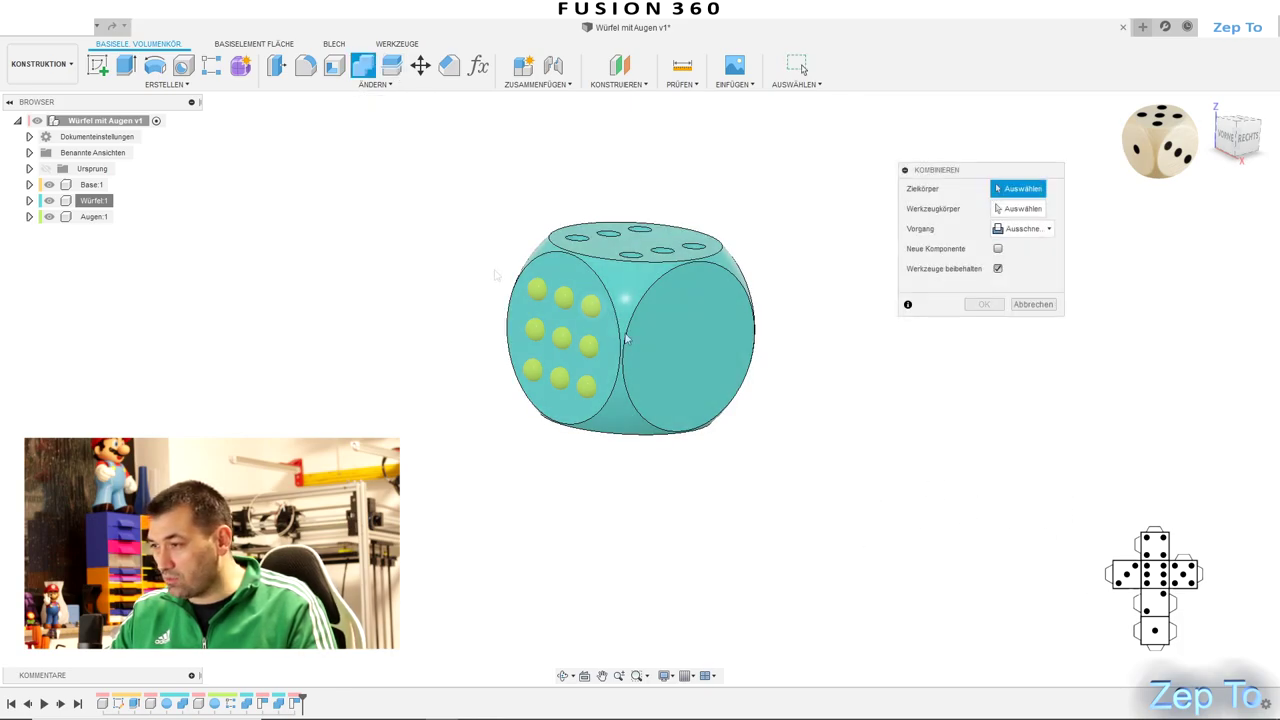
left_click(692, 316)
left_click(594, 307)
left_click(533, 376)
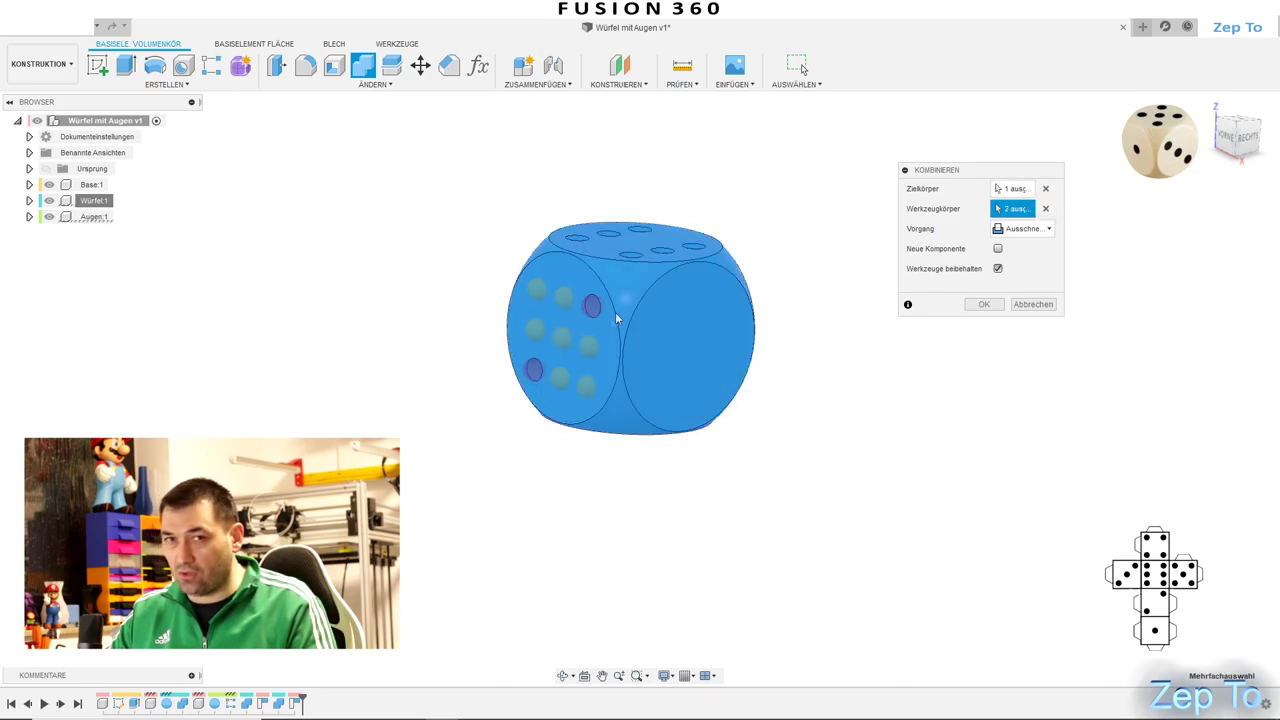
left_click(984, 311)
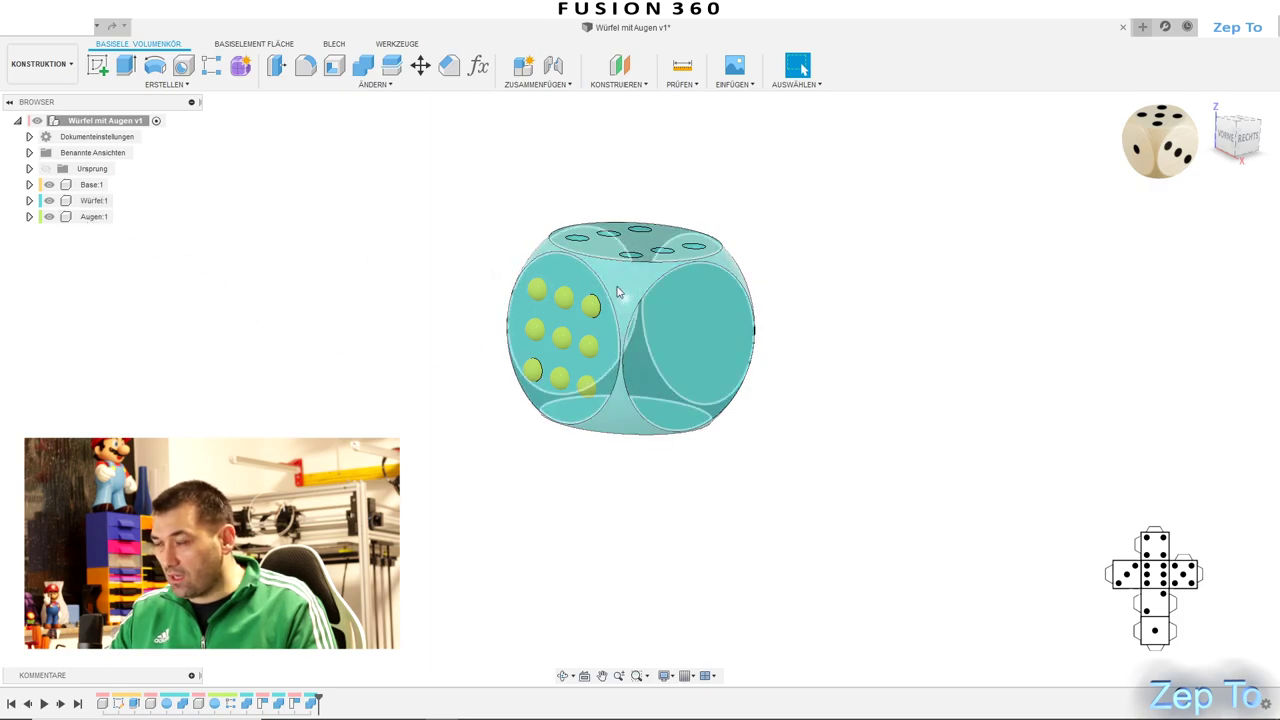
right_click(88, 202)
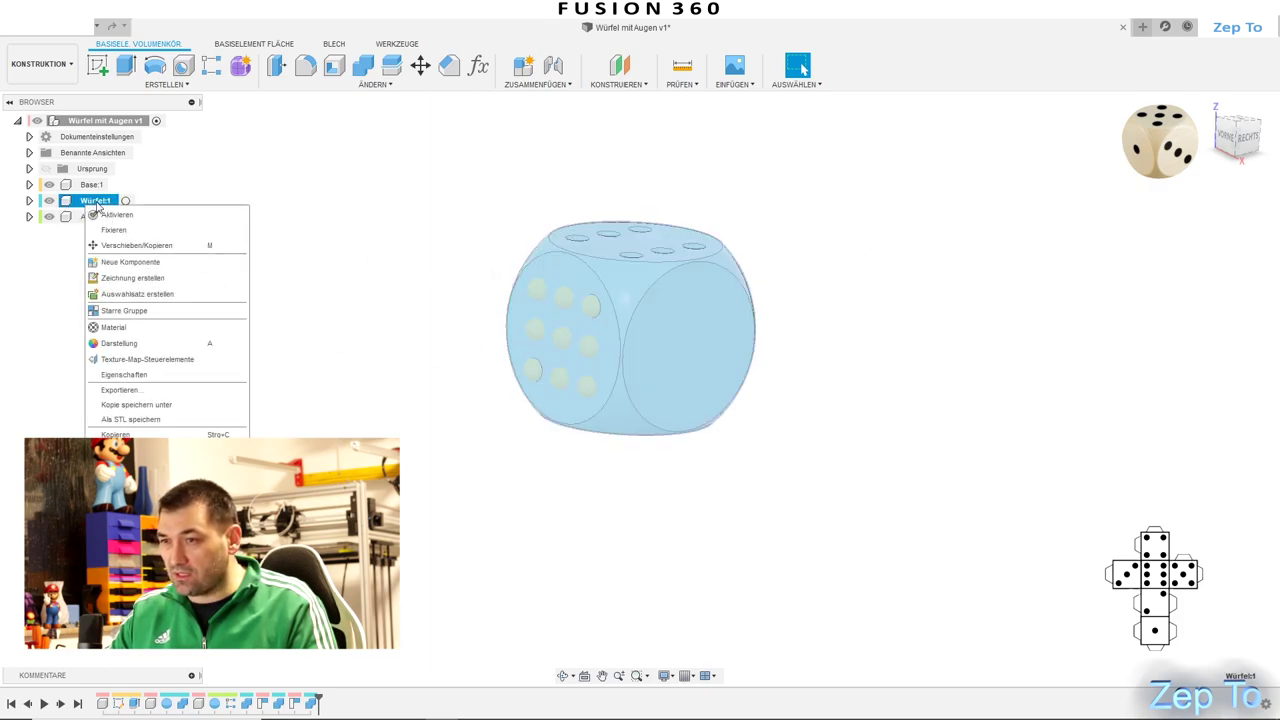
Turn the die a further −90° about the face edge with Capture Position on
left_click(136, 245)
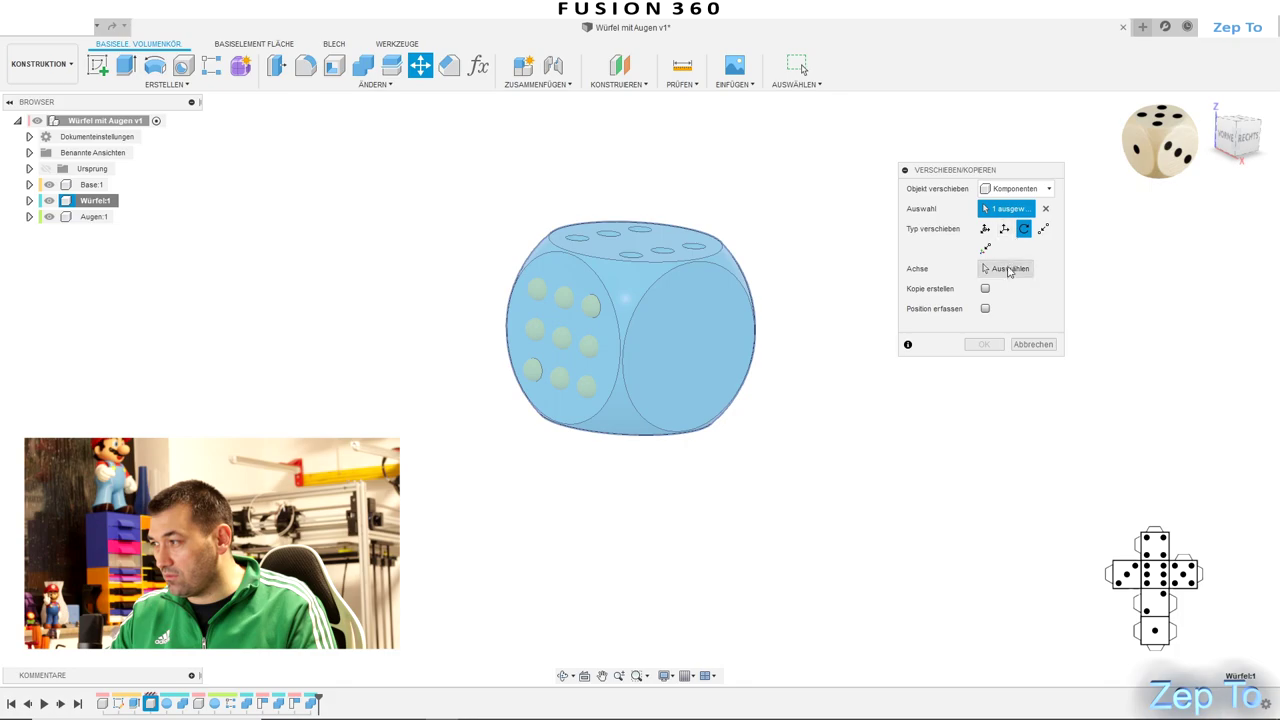
left_click(694, 277)
left_click_drag(700, 268, 752, 346)
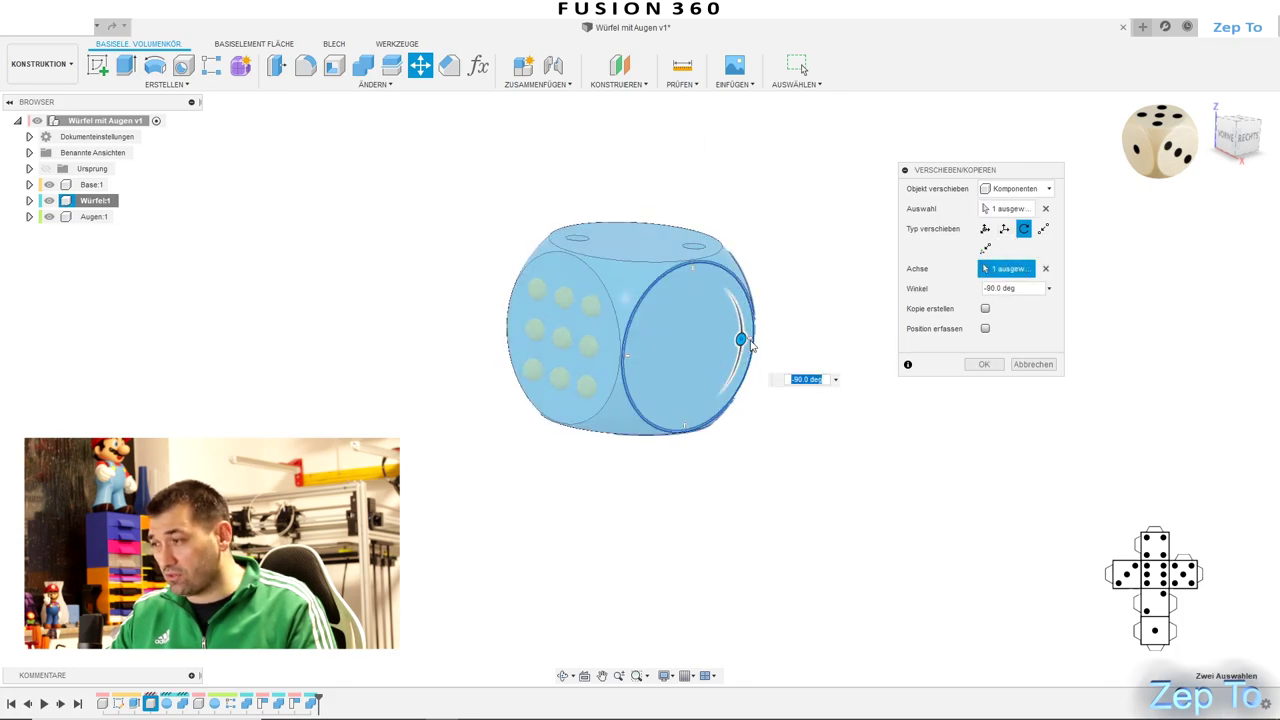
left_click(985, 330)
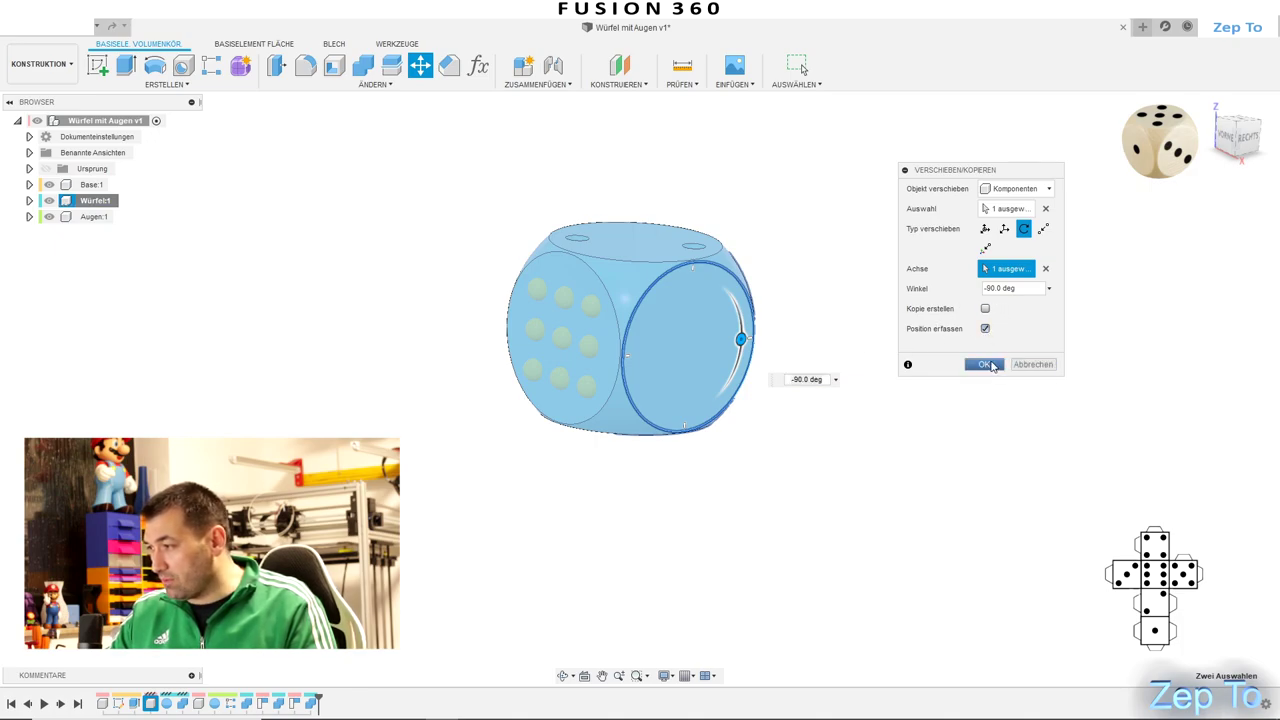
left_click(985, 365)
Cut the centre pip as a single hole into the new blank face and check it
left_click(363, 65)
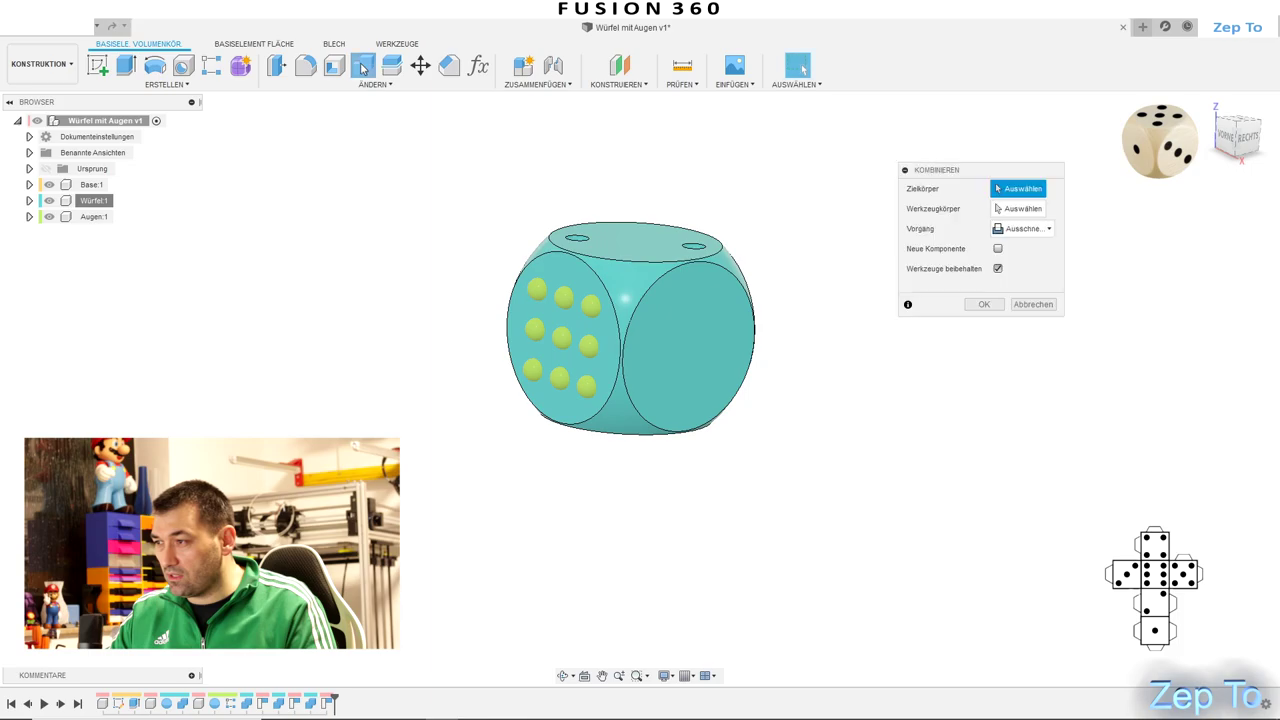
left_click(675, 313)
left_click(563, 337)
left_click(983, 304)
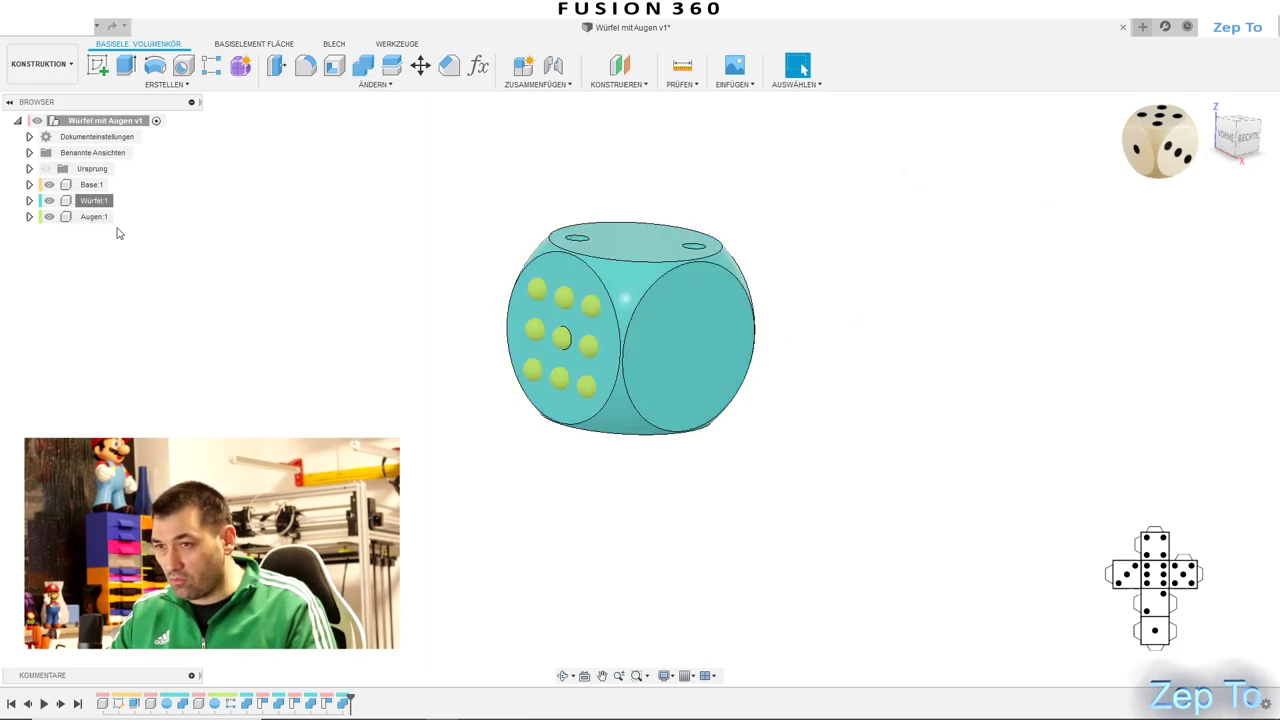
left_click(50, 217)
left_click(50, 217)
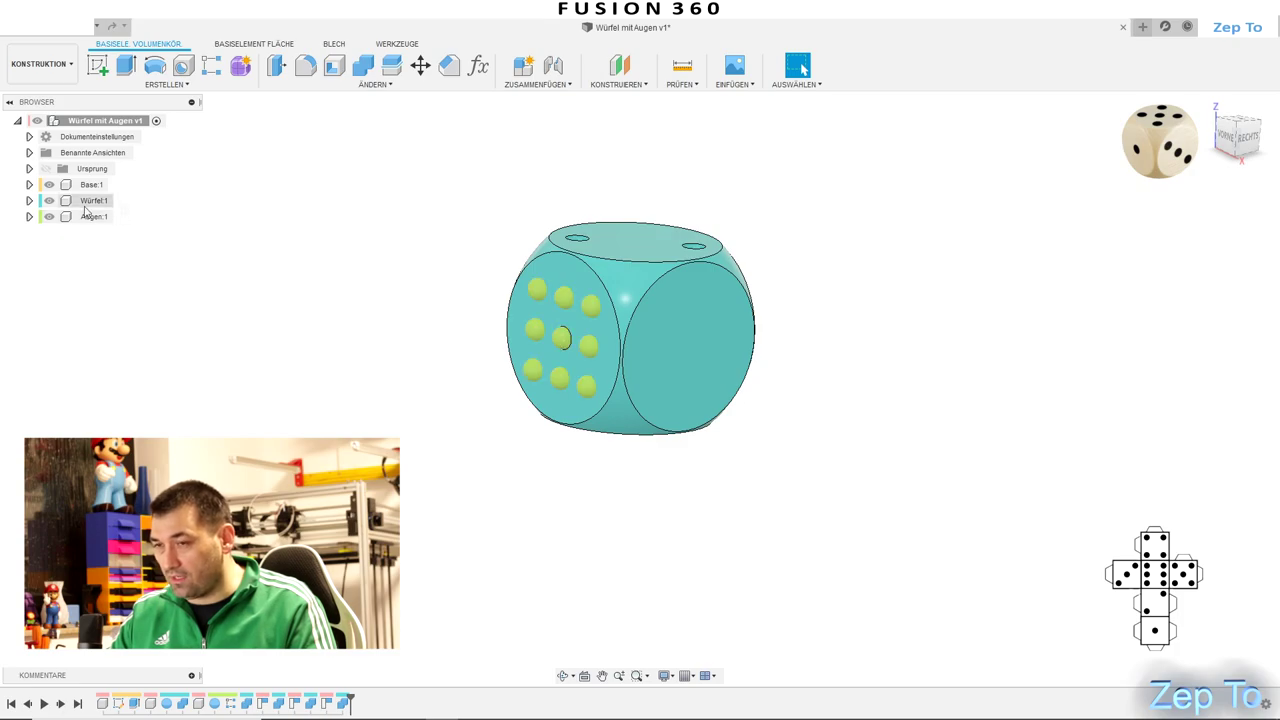
Rotate the die −90° about its top circular edge (vertical axis)
right_click(92, 201)
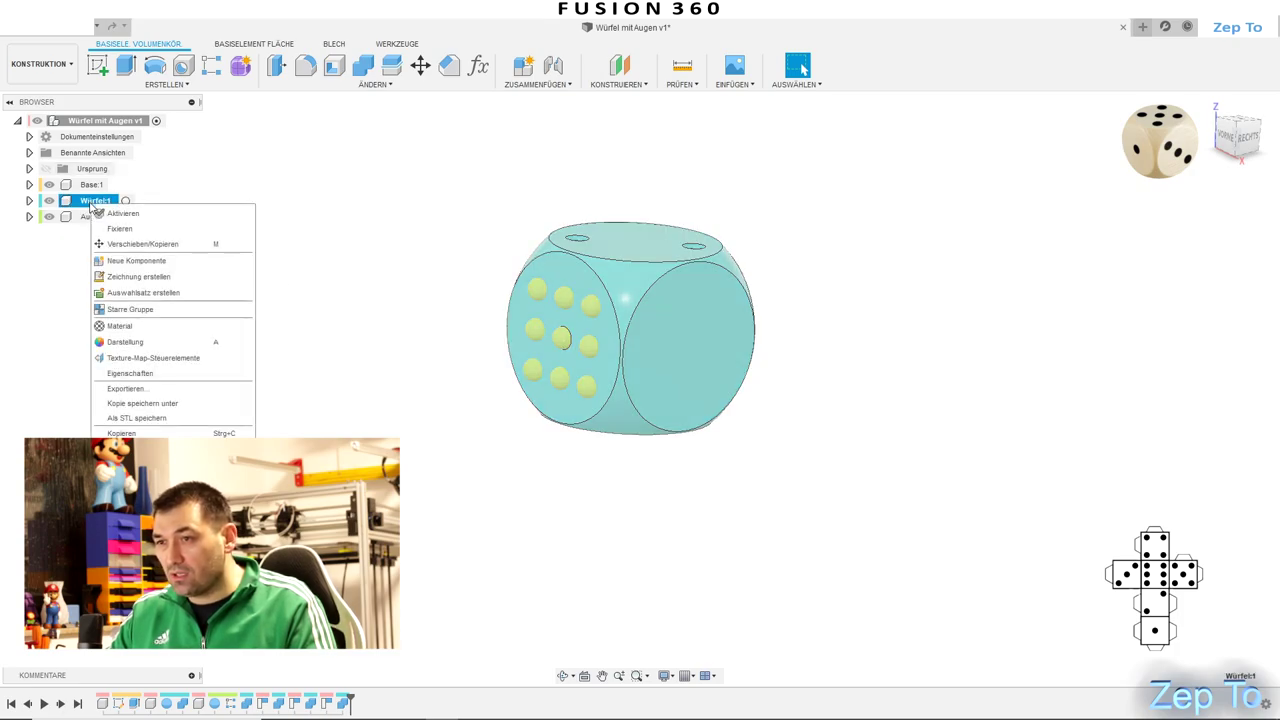
left_click(162, 250)
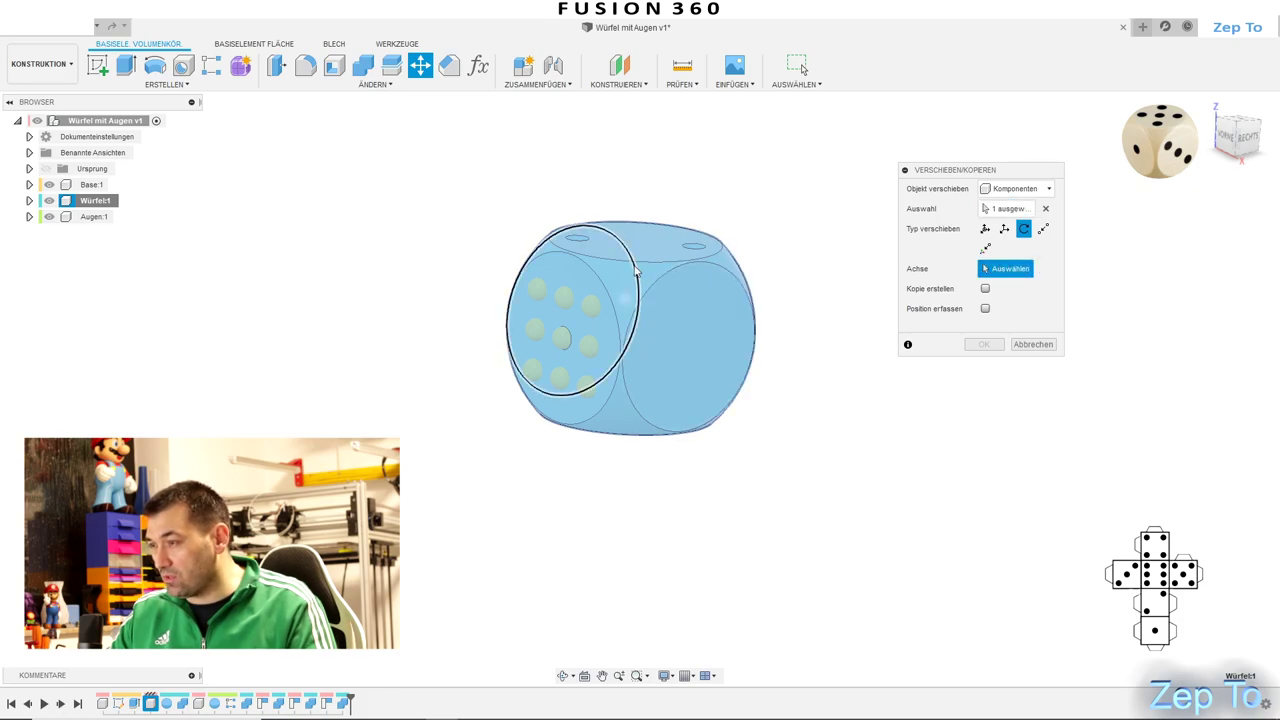
left_click(690, 257)
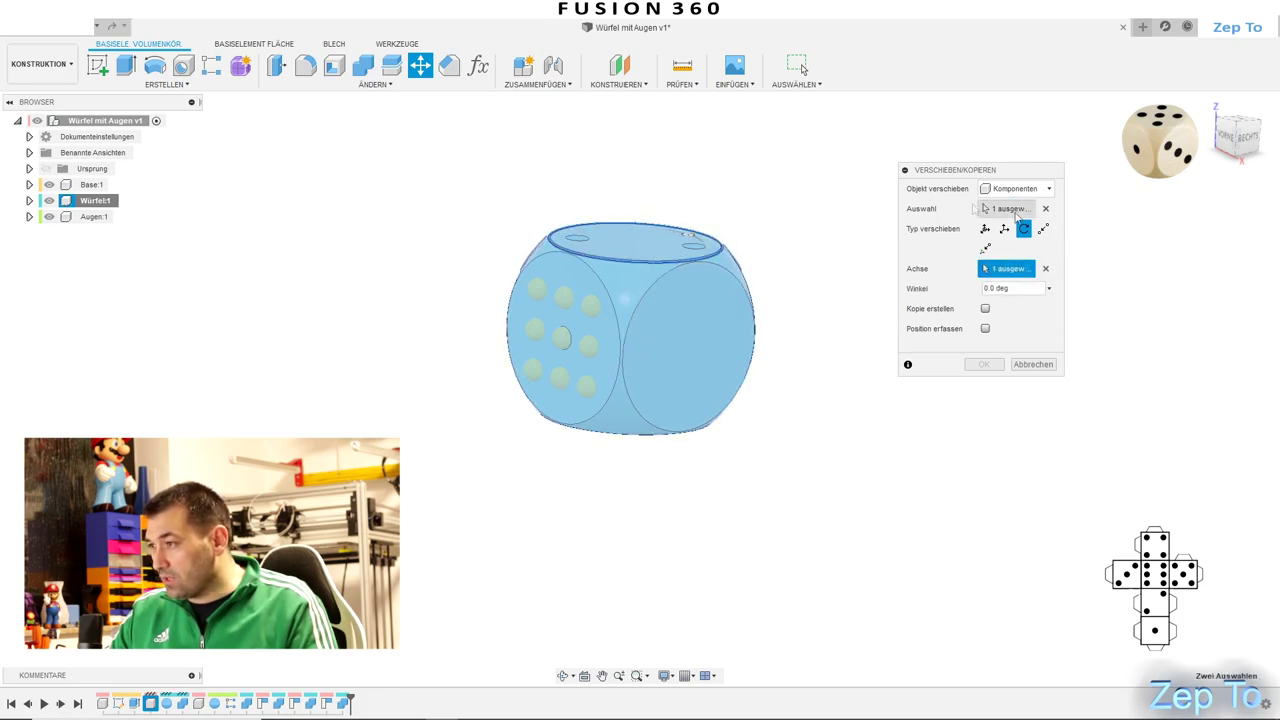
left_click_drag(688, 234, 690, 260)
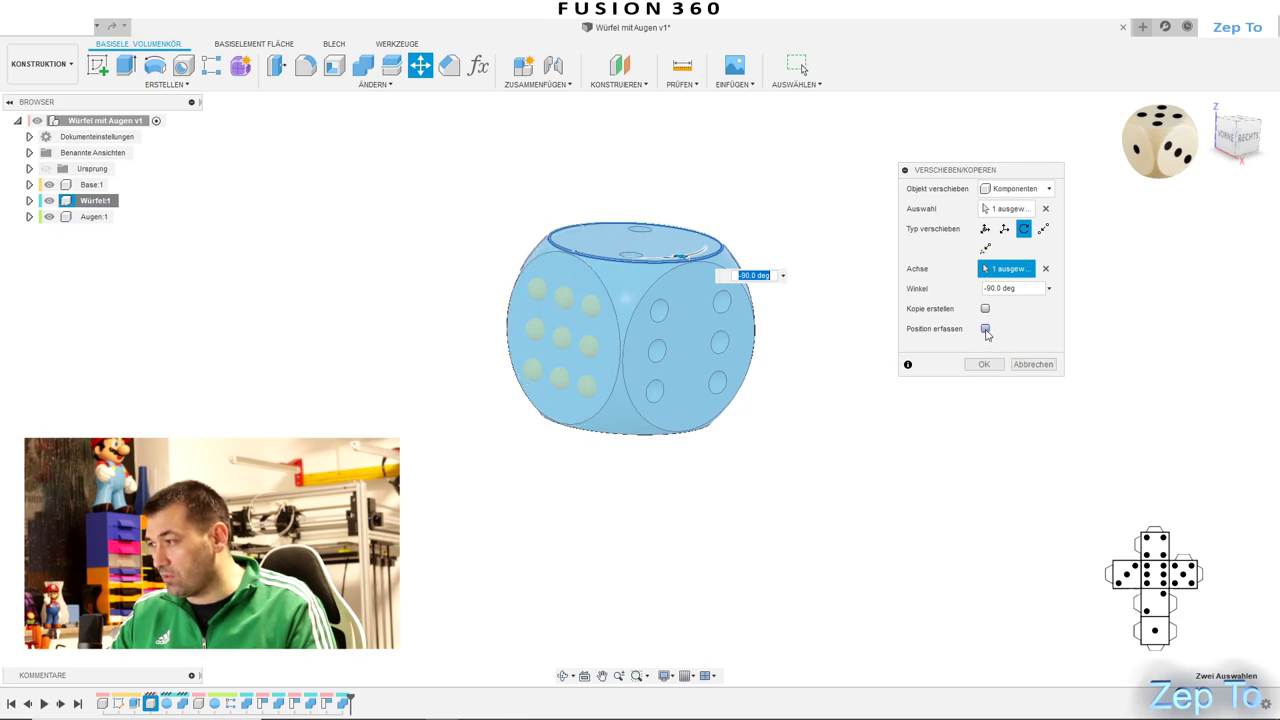
left_click(985, 364)
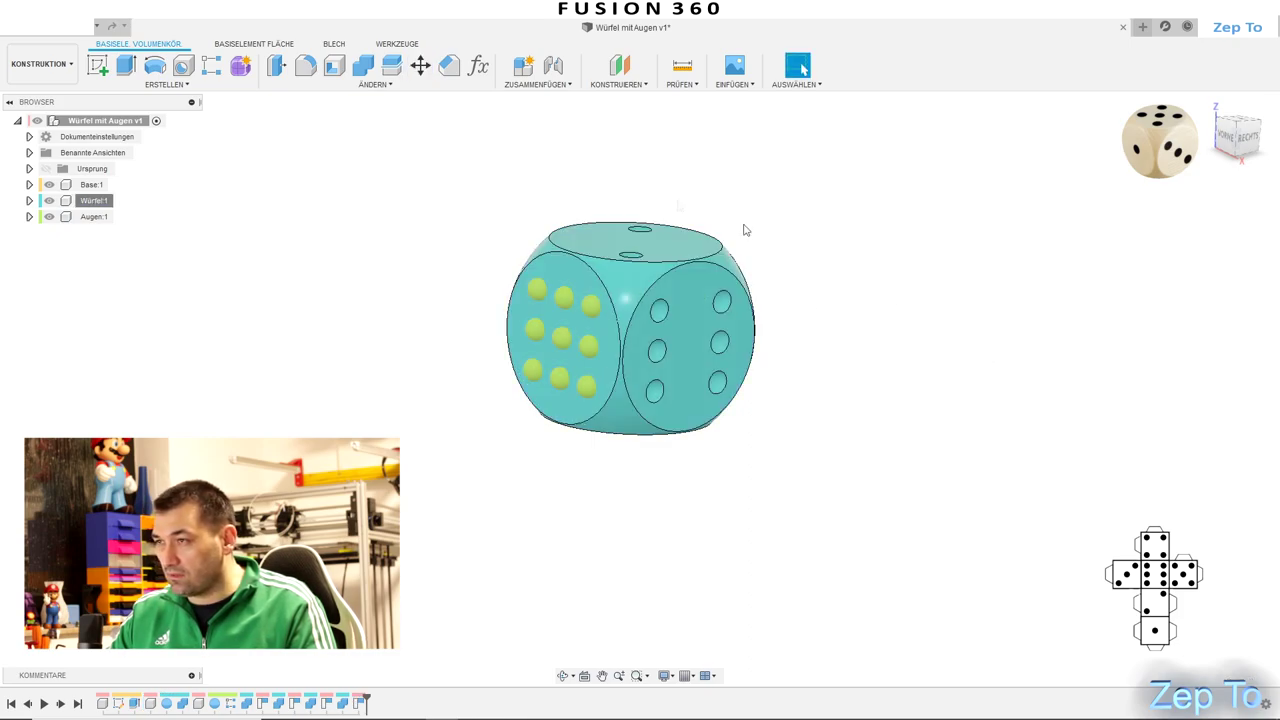
Cut five pips into the die's left face as holes, keeping the pips, and check the result
left_click(363, 66)
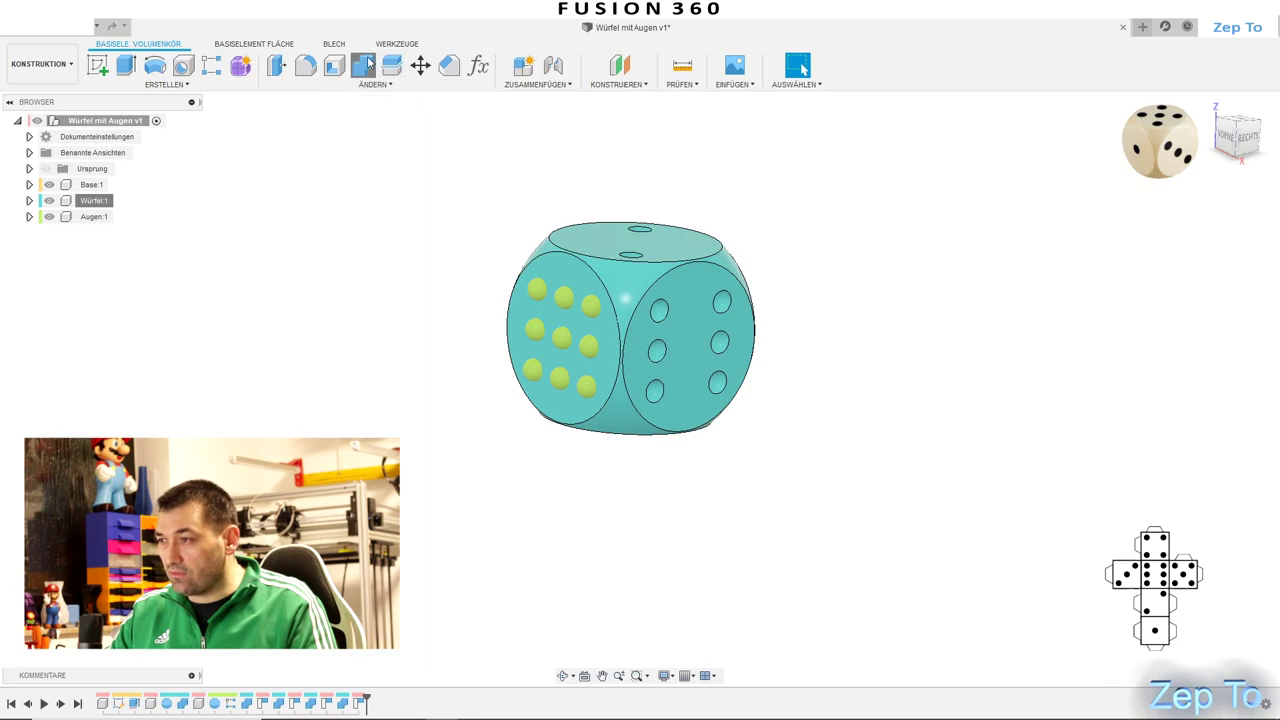
left_click(577, 260)
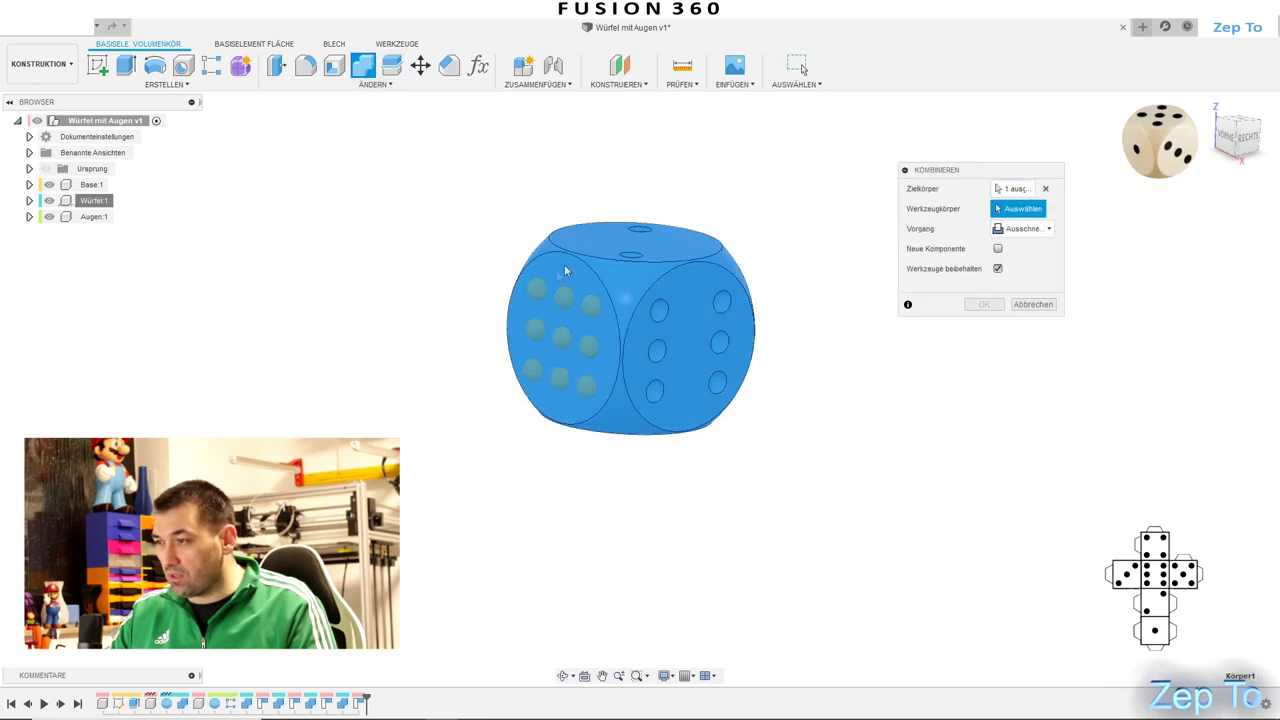
left_click(537, 289)
left_click(592, 305)
left_click(564, 342)
left_click(587, 384)
left_click(533, 370)
left_click(985, 304)
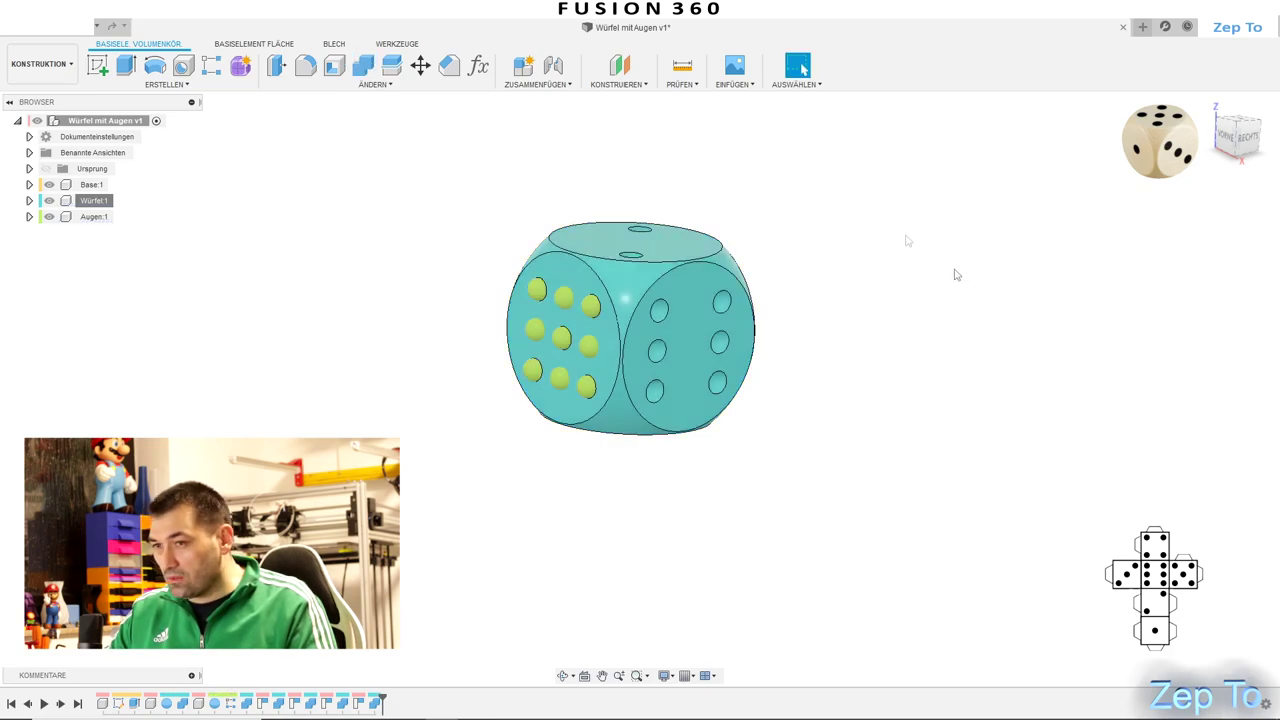
left_click(50, 217)
left_click(50, 217)
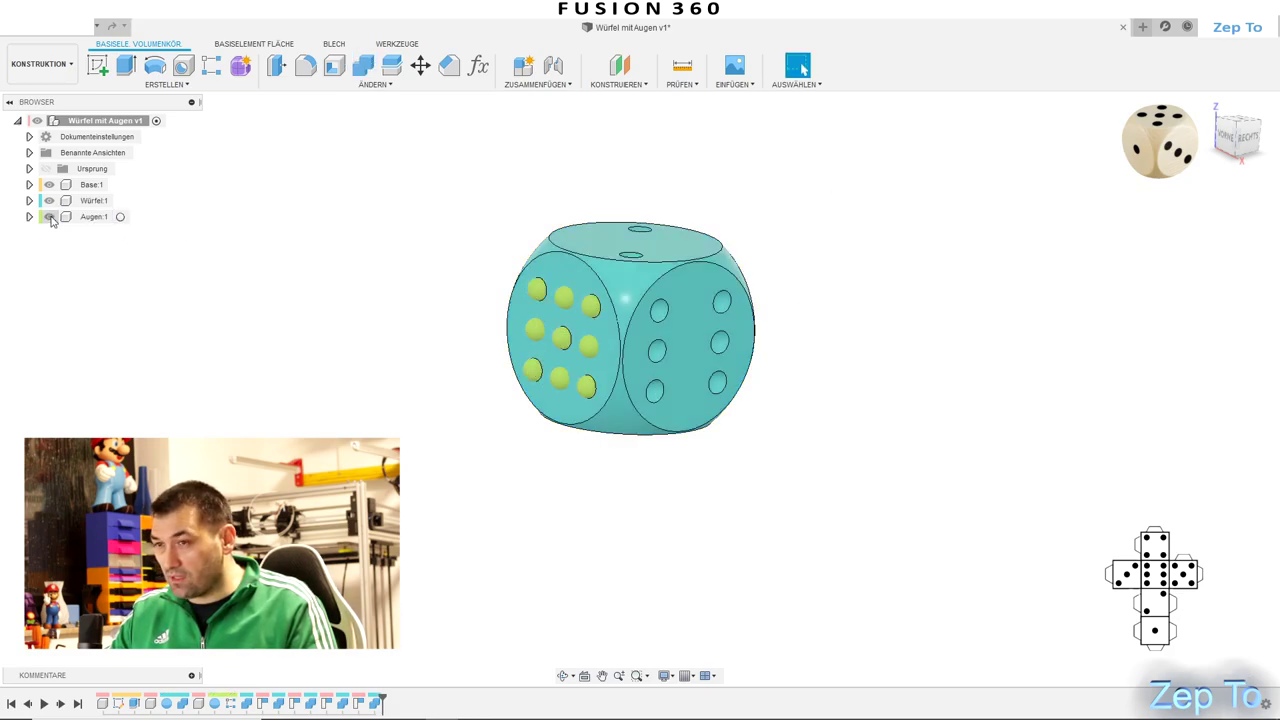
Spin the die 180° about its vertical top-edge axis, capturing the position
right_click(100, 200)
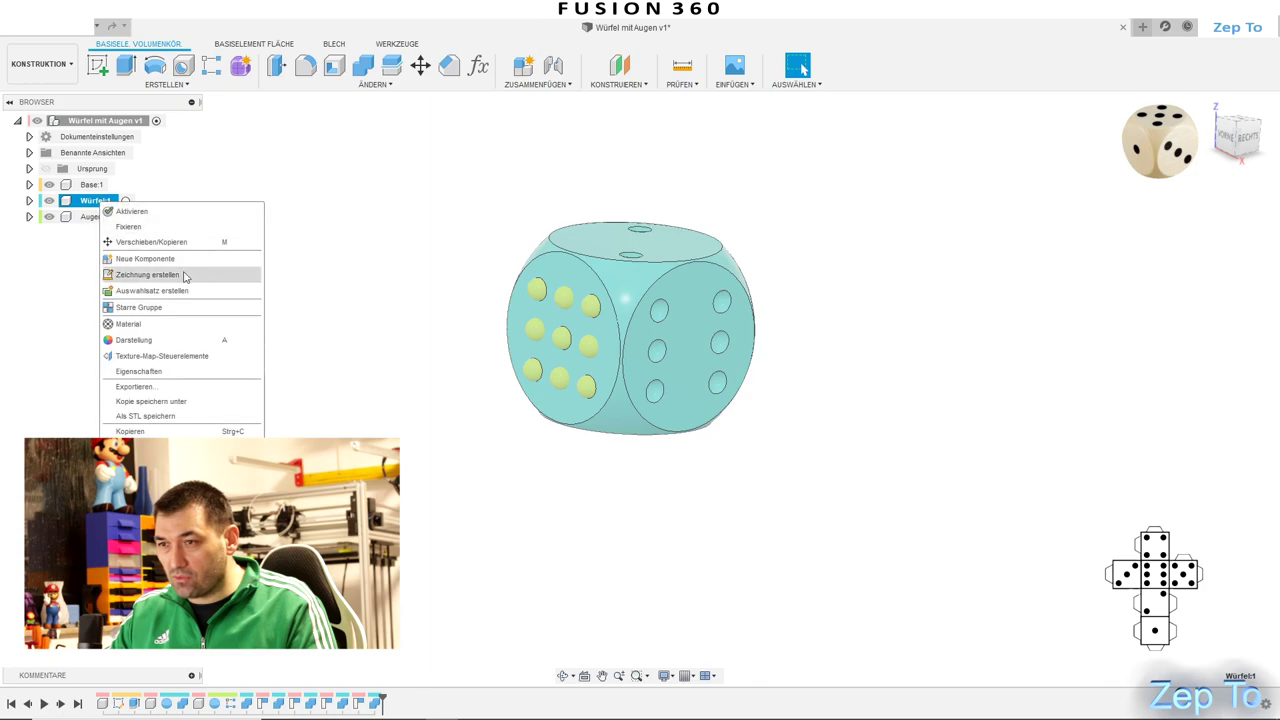
left_click(152, 242)
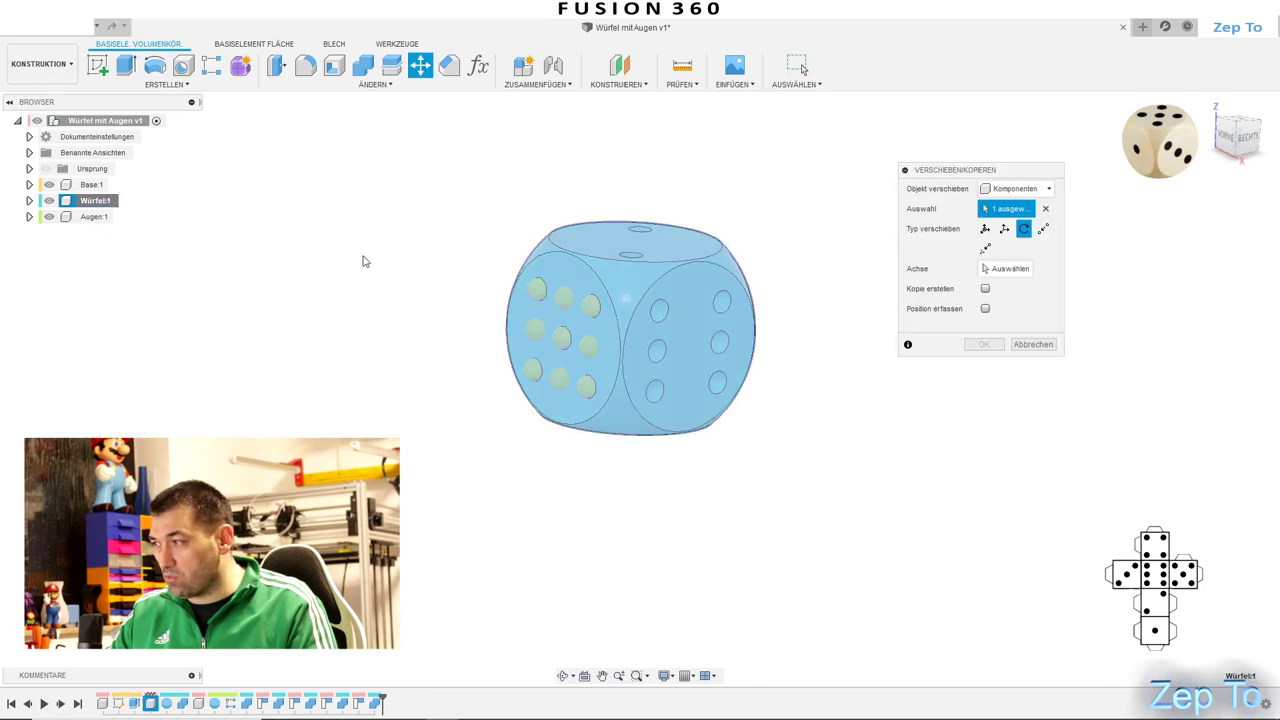
left_click(1006, 269)
left_click(637, 263)
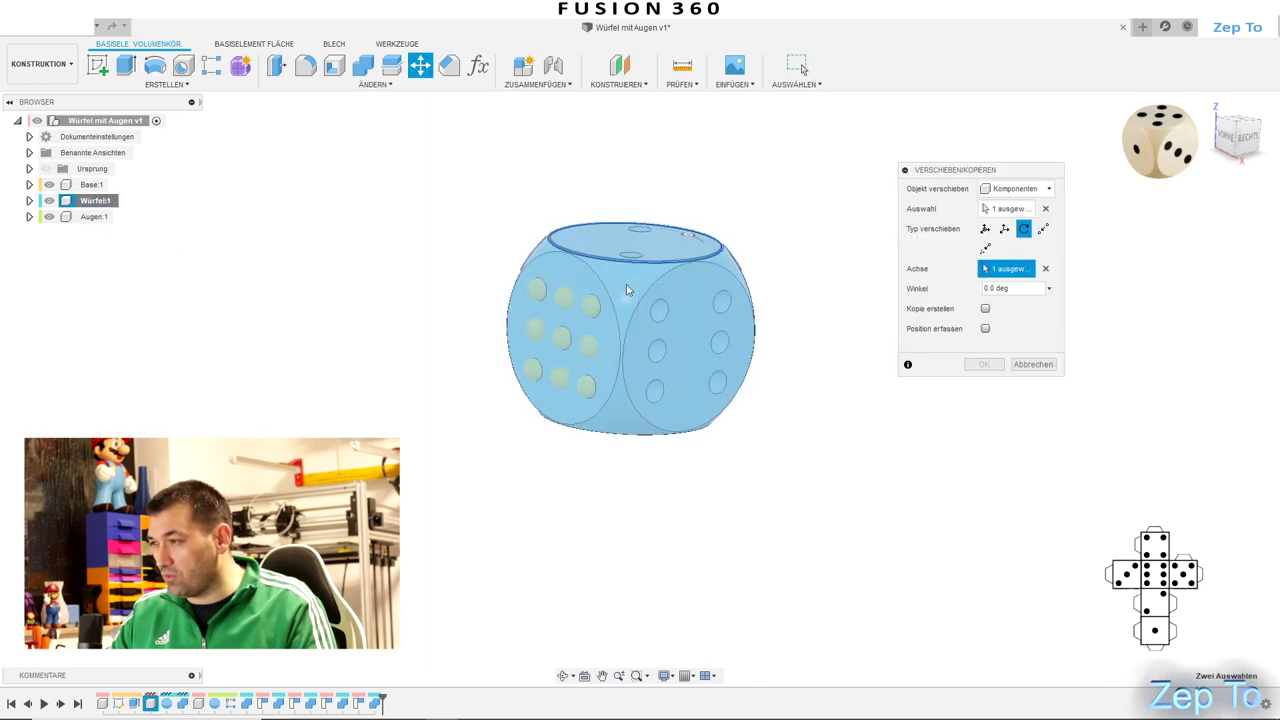
left_click_drag(689, 235, 568, 251)
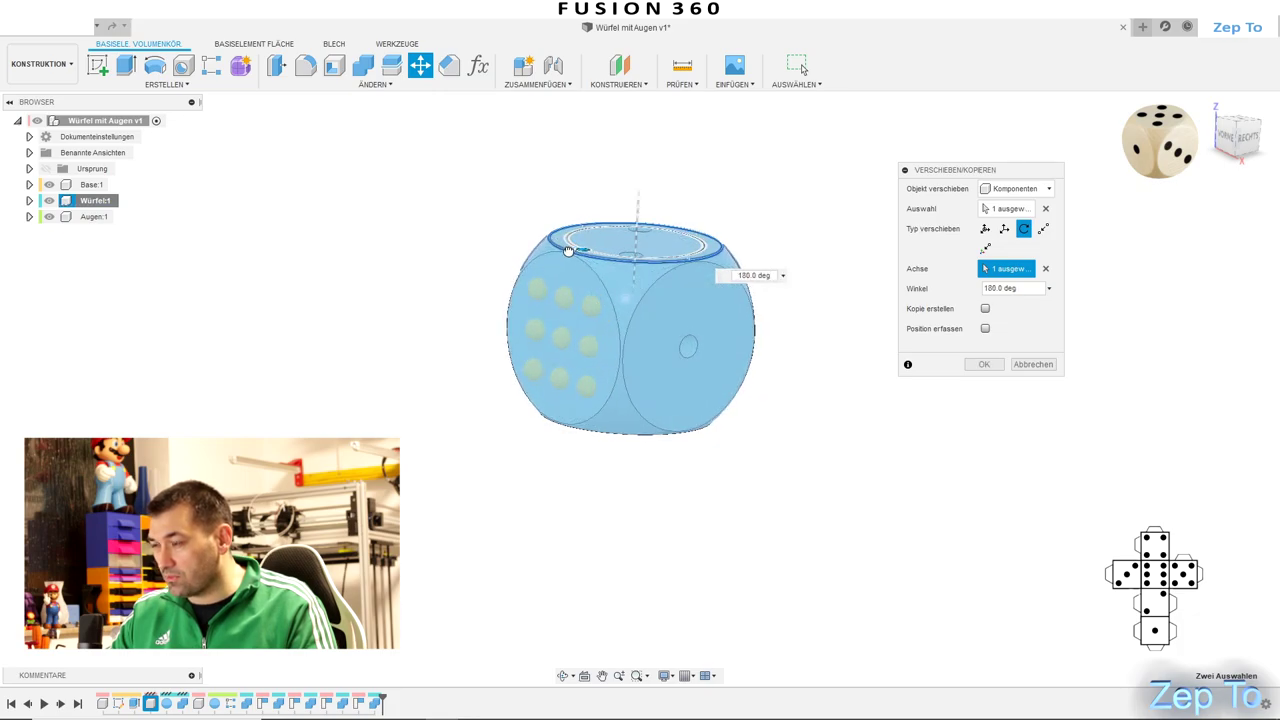
left_click(985, 328)
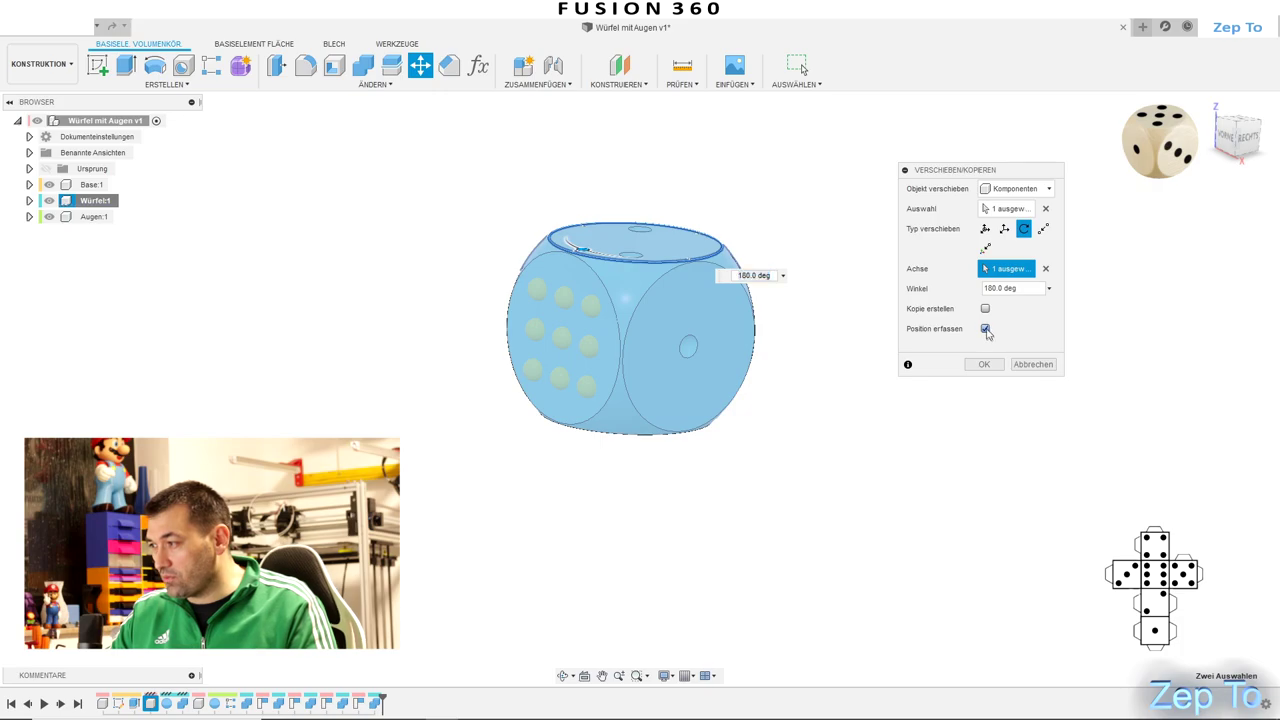
left_click(985, 365)
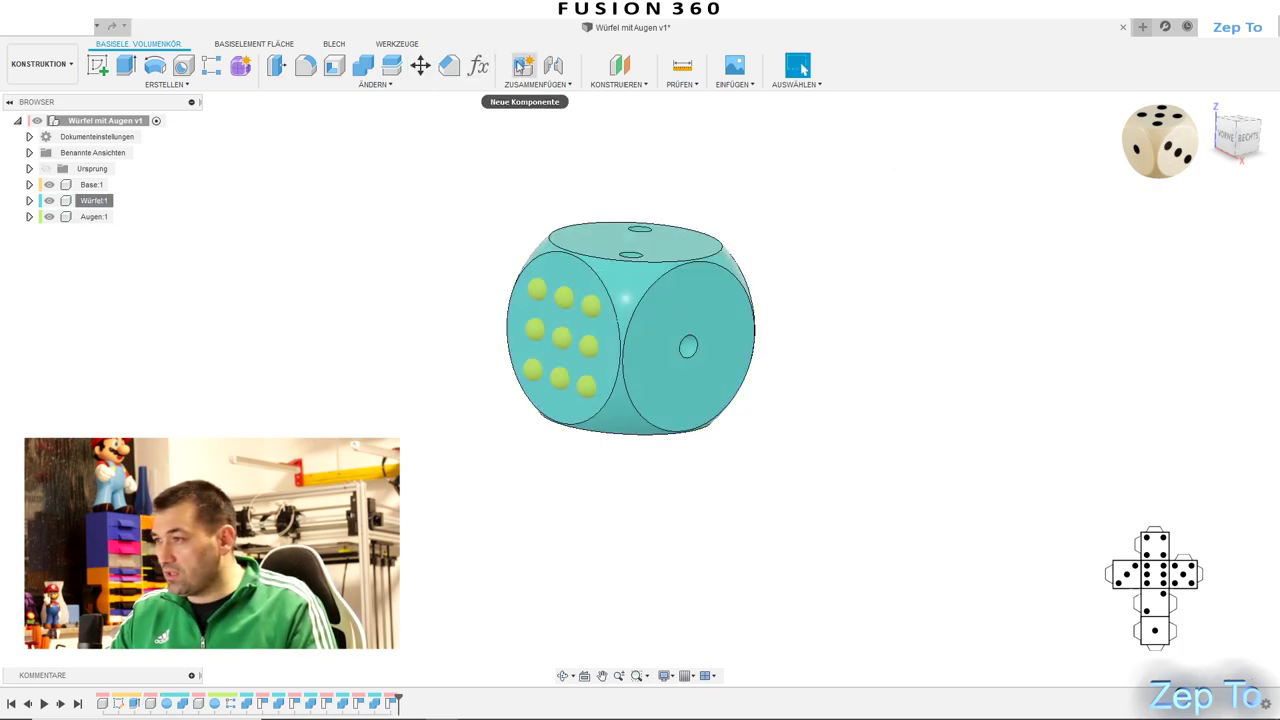
Cut three diagonal pip holes into the die, keeping the pips, then hide the pip bodies
left_click(363, 65)
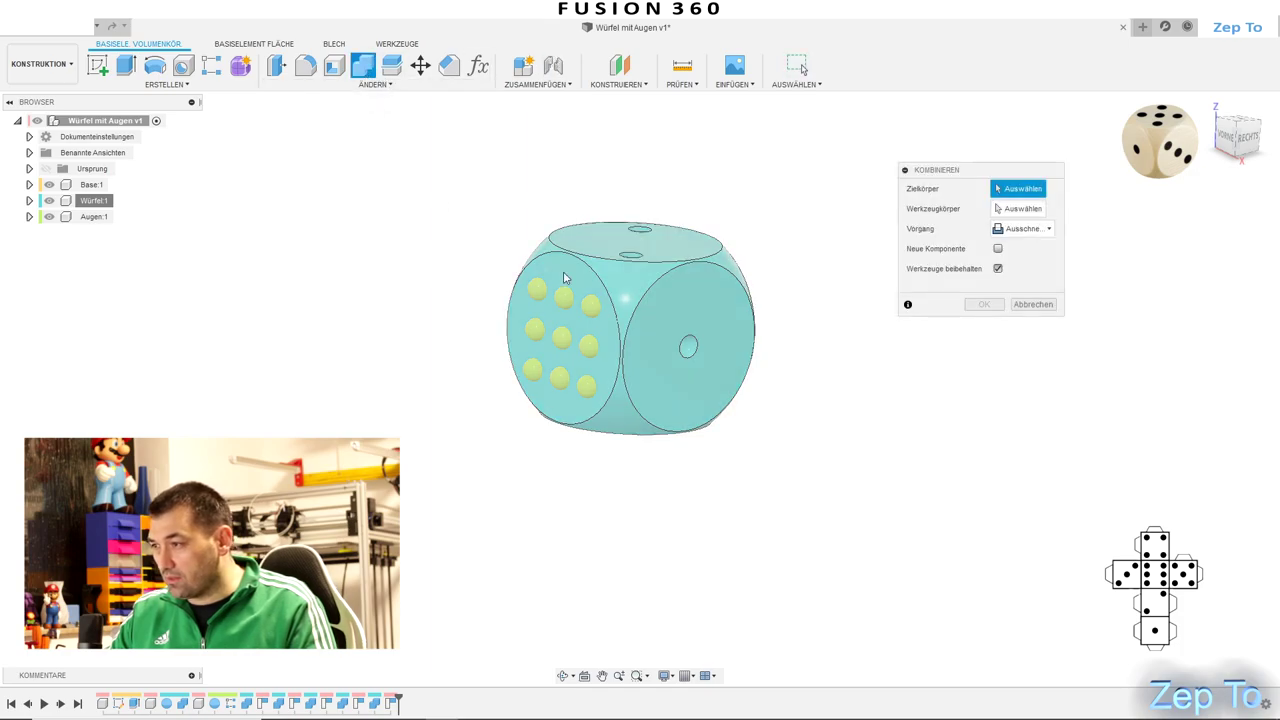
left_click(634, 287)
left_click(591, 306)
left_click(563, 339)
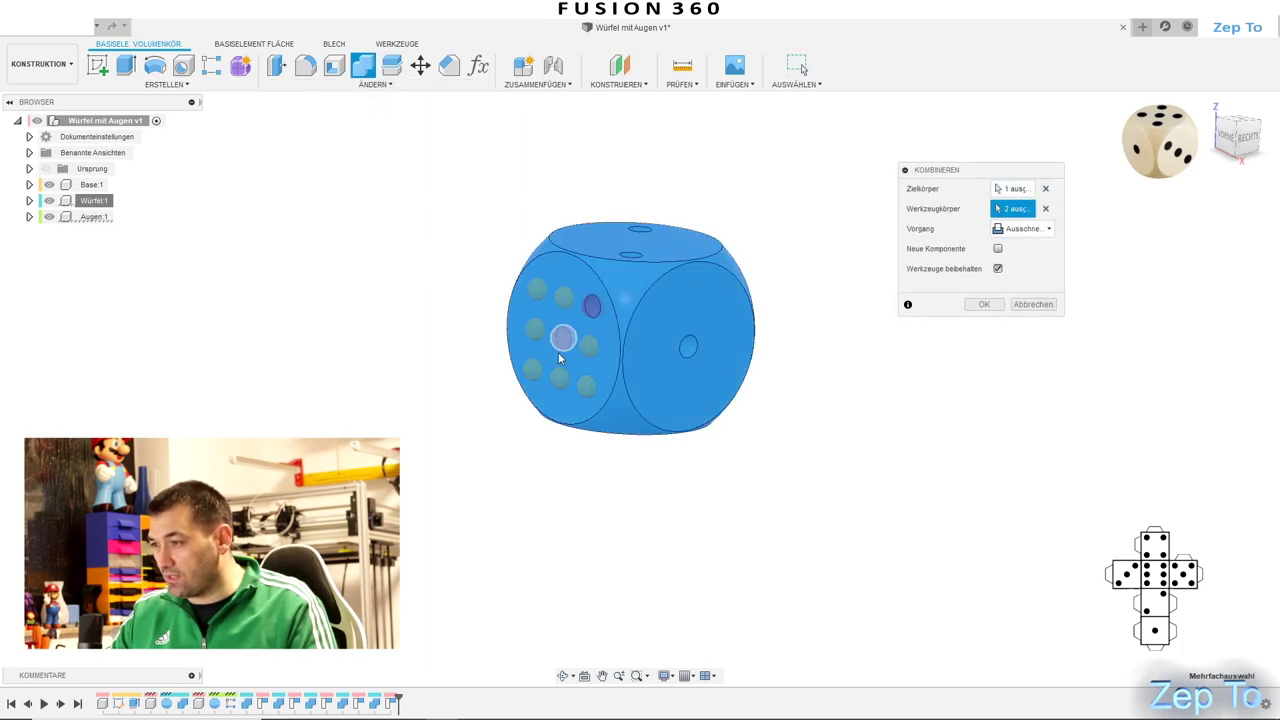
left_click(535, 372)
left_click(985, 305)
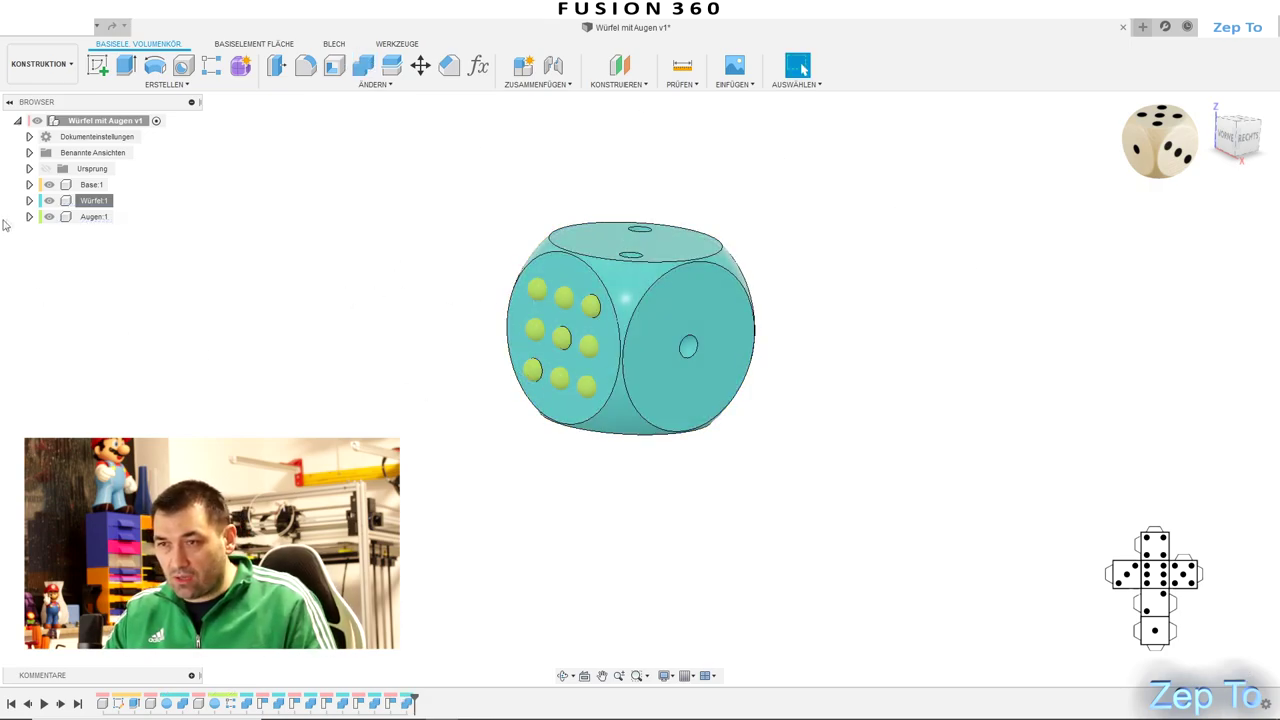
left_click(52, 217)
Remove the Base component and delete the Augen pip component, leaving only the Würfel die
mouse_move(866, 403)
middle_mouse_down("shift")
mouse_move(829, 414)
mouse_move(860, 377)
mouse_move(863, 423)
mouse_move(872, 393)
middle_mouse_up("shift")
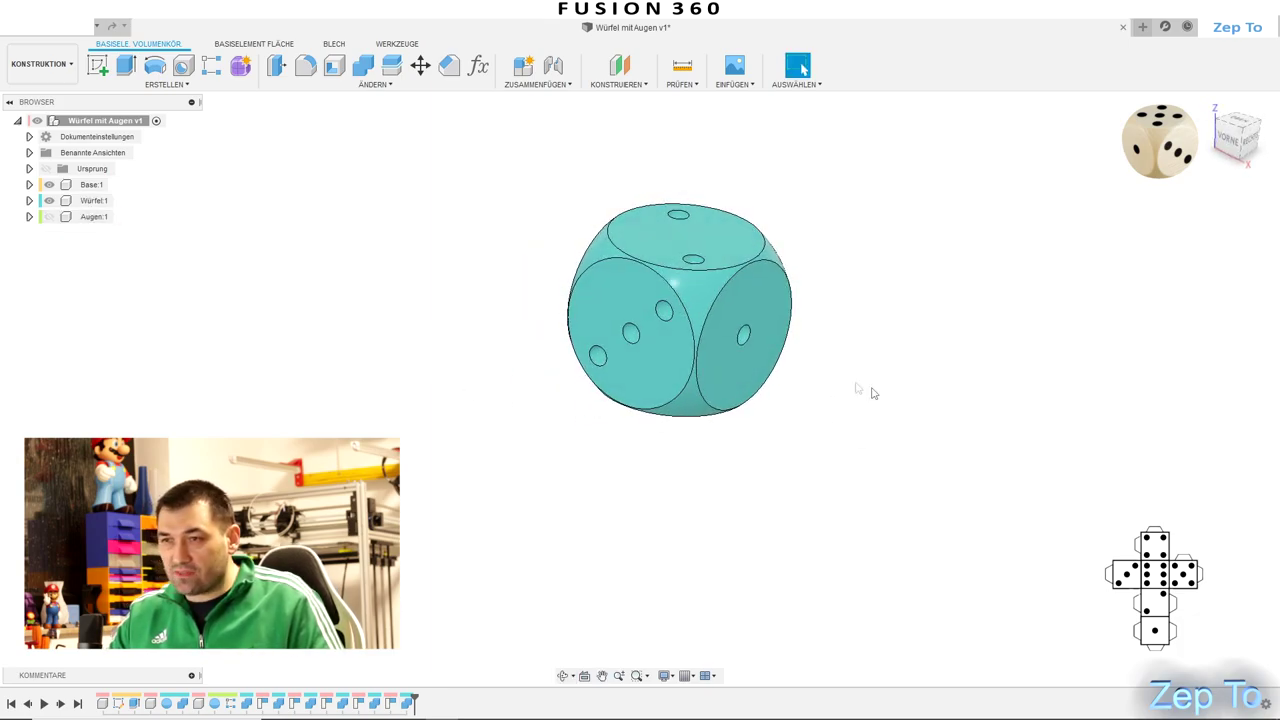
right_click(86, 192)
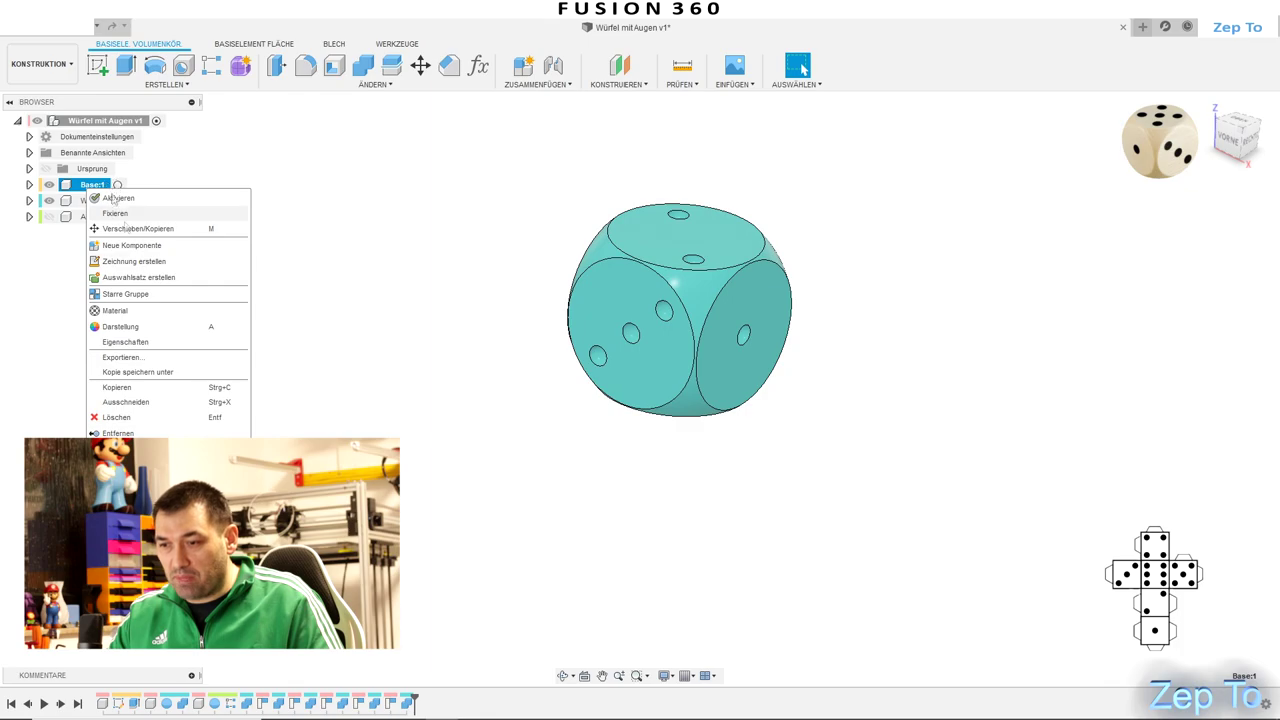
left_click(124, 434)
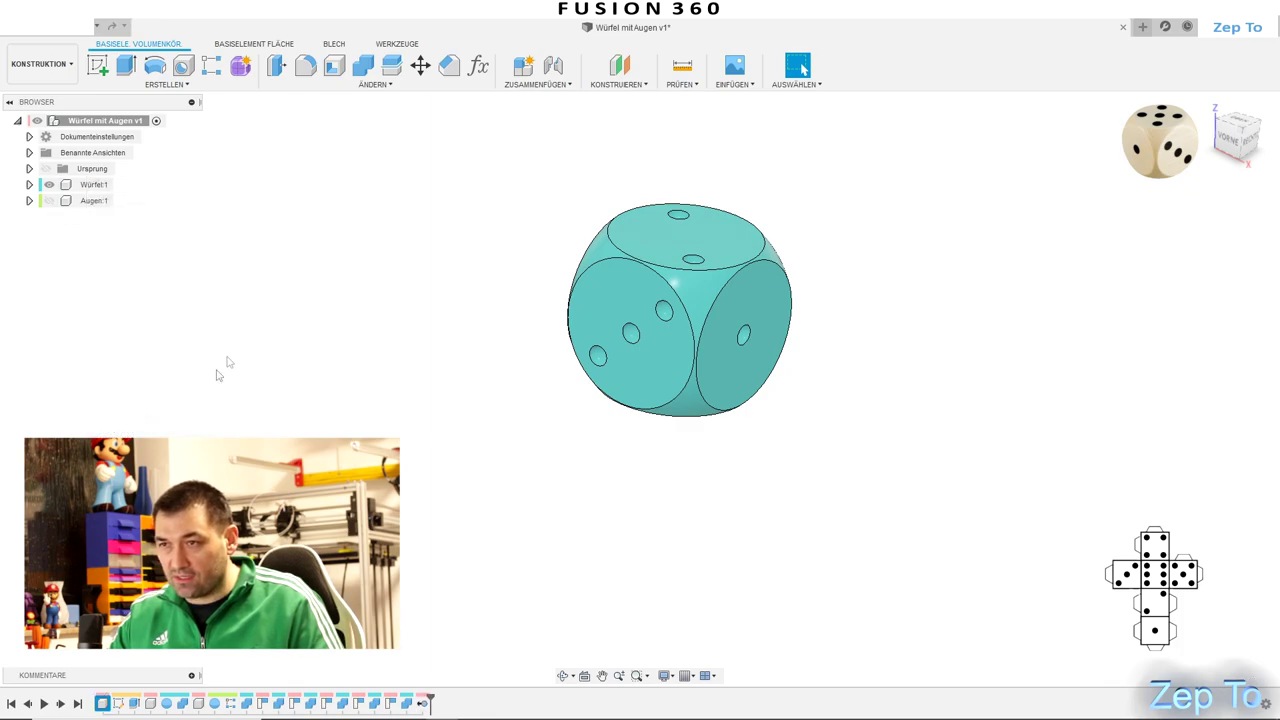
right_click(83, 204)
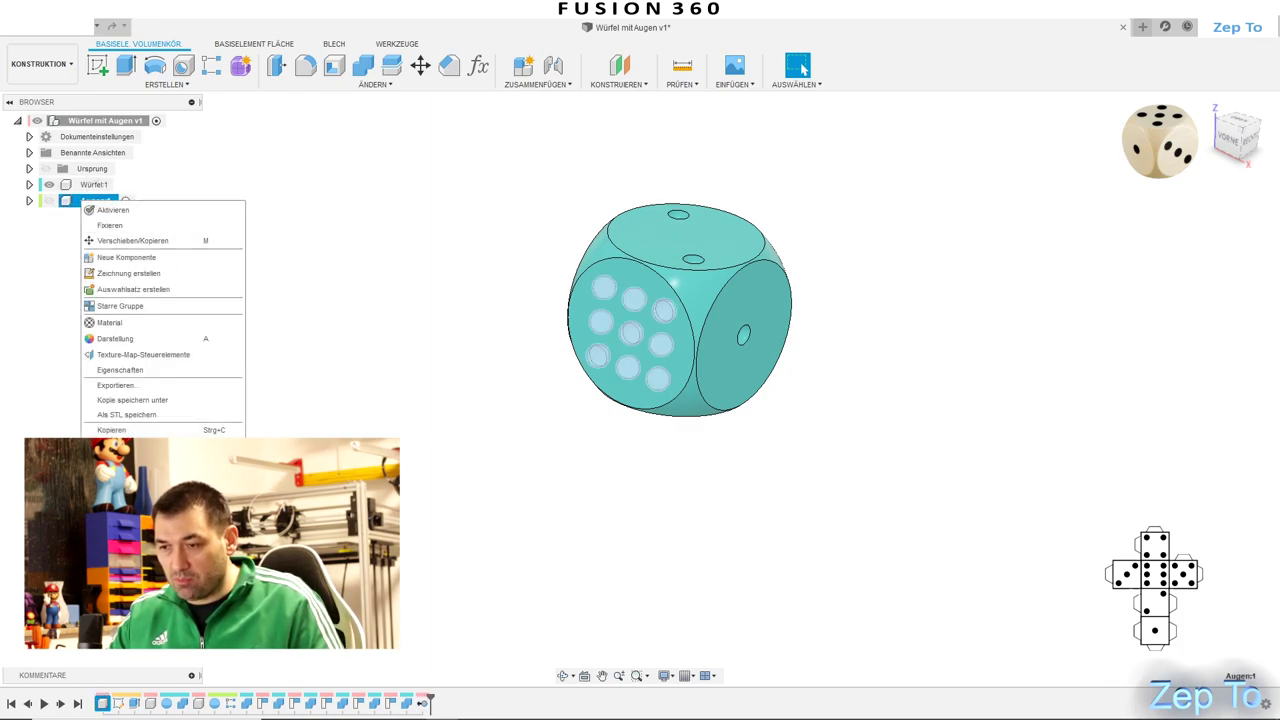
left_click(124, 446)
middle_click_drag(653, 466, 583, 445)
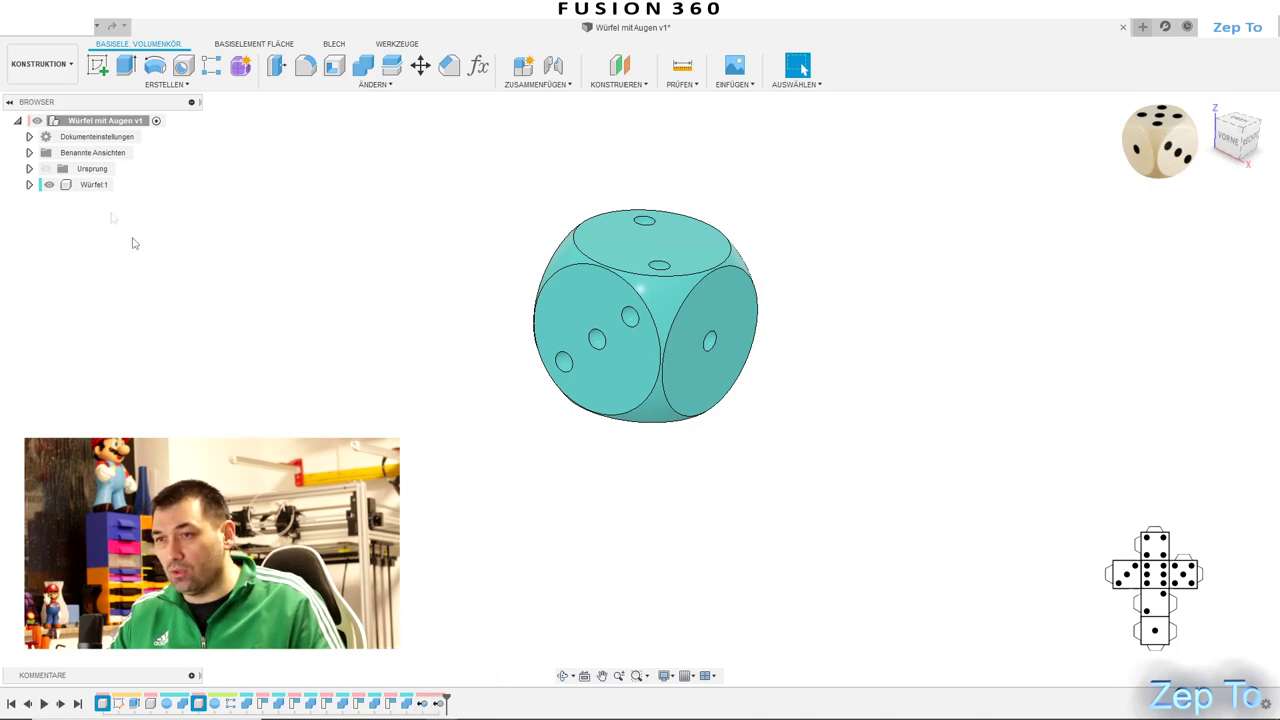
Switch off component colour cycling so the die displays plain grey
middle_click_drag(866, 365, 835, 388)
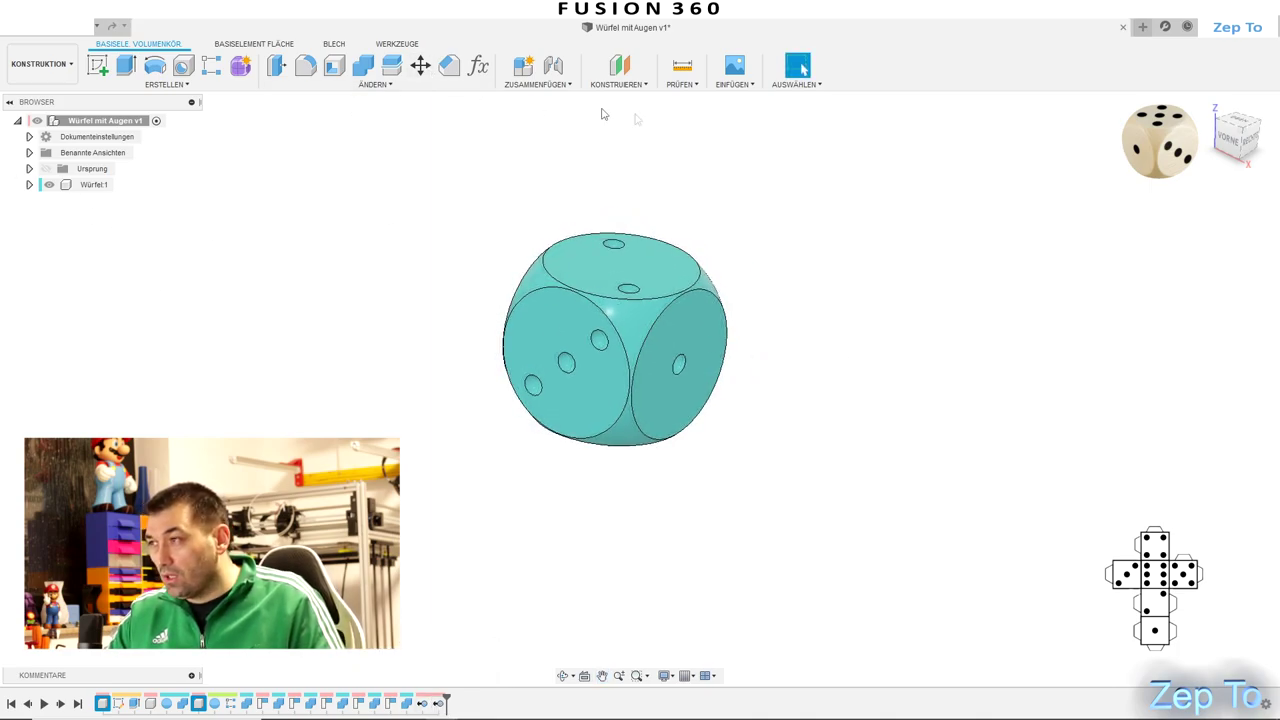
left_click(735, 84)
mouse_move(682, 84)
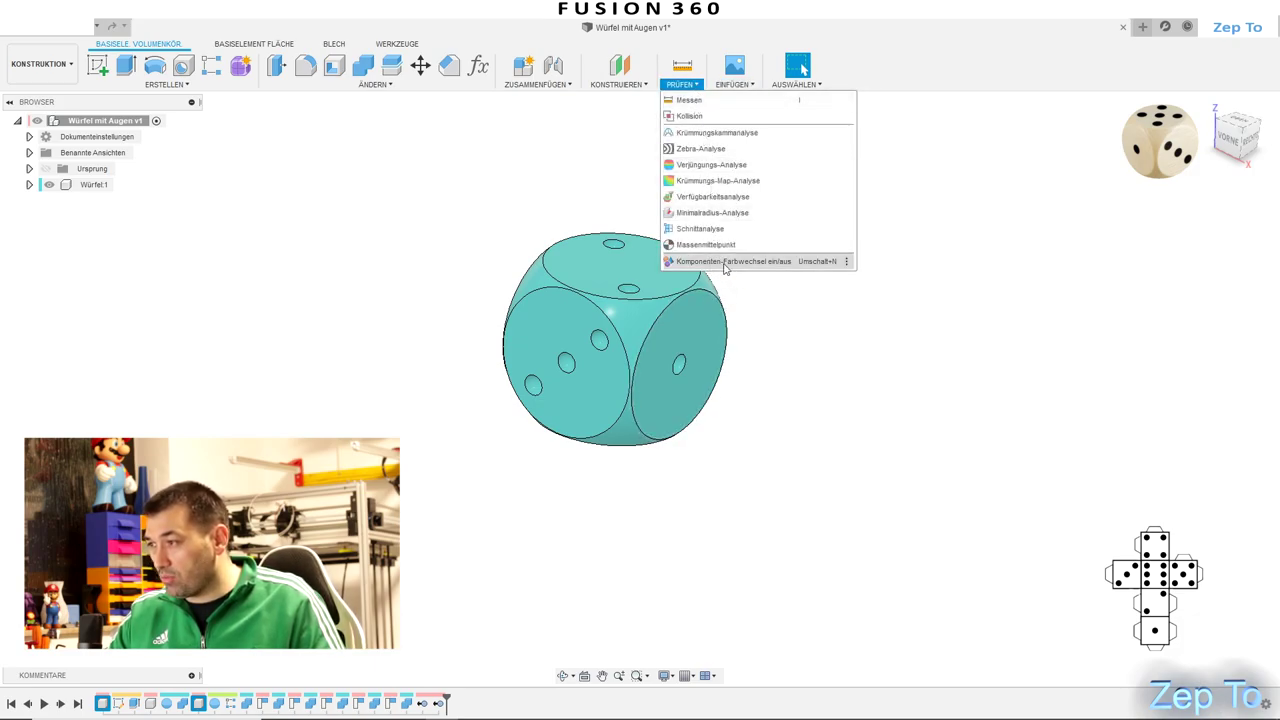
left_click(766, 262)
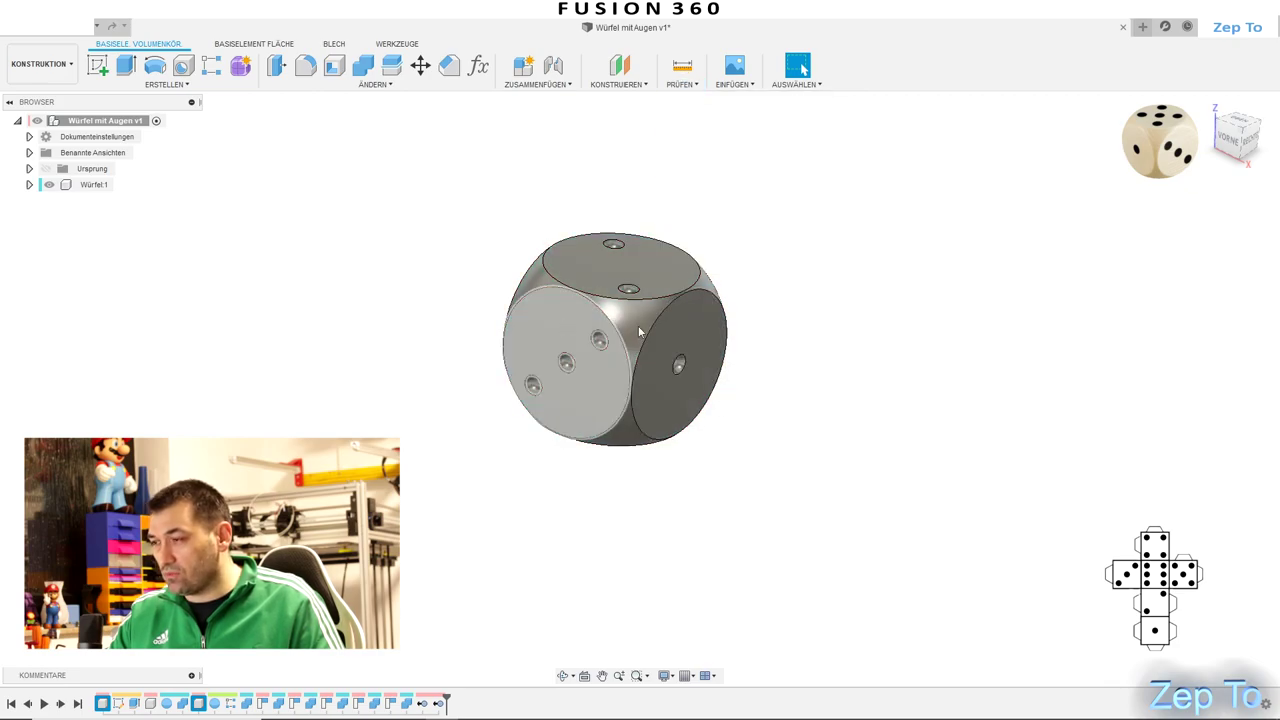
middle_click_drag(721, 237, 790, 397)
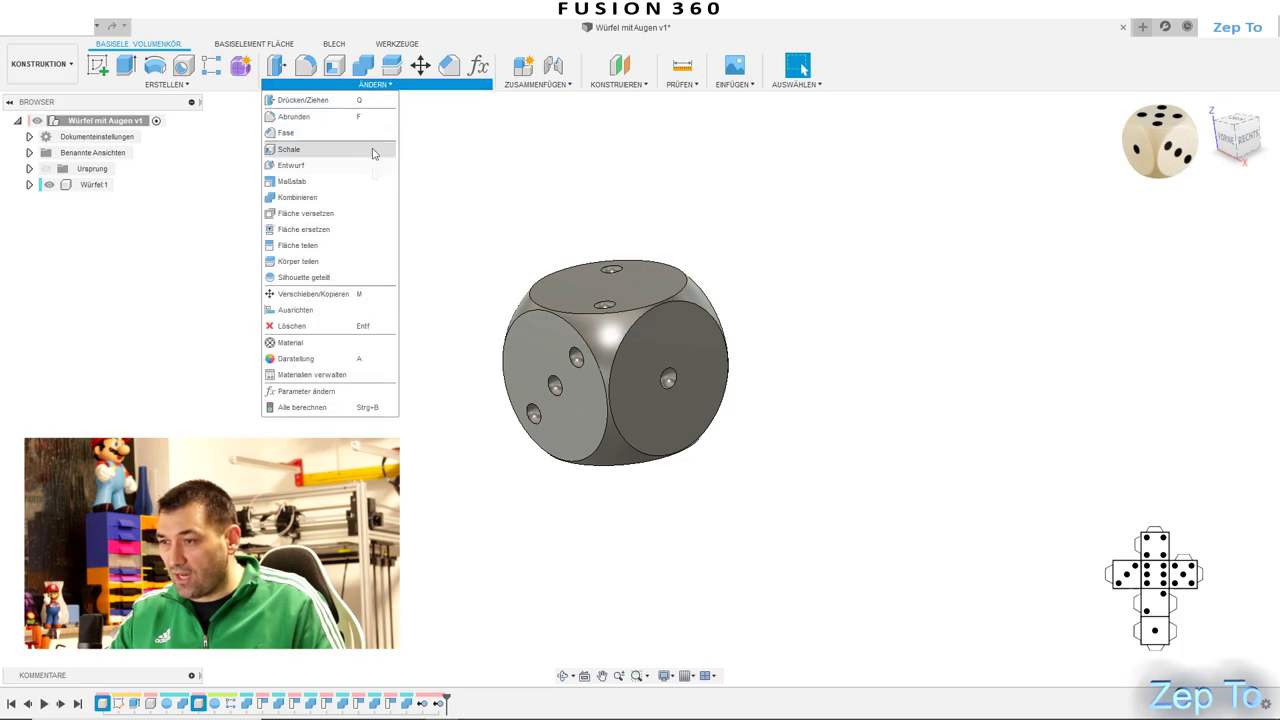
left_click(298, 359)
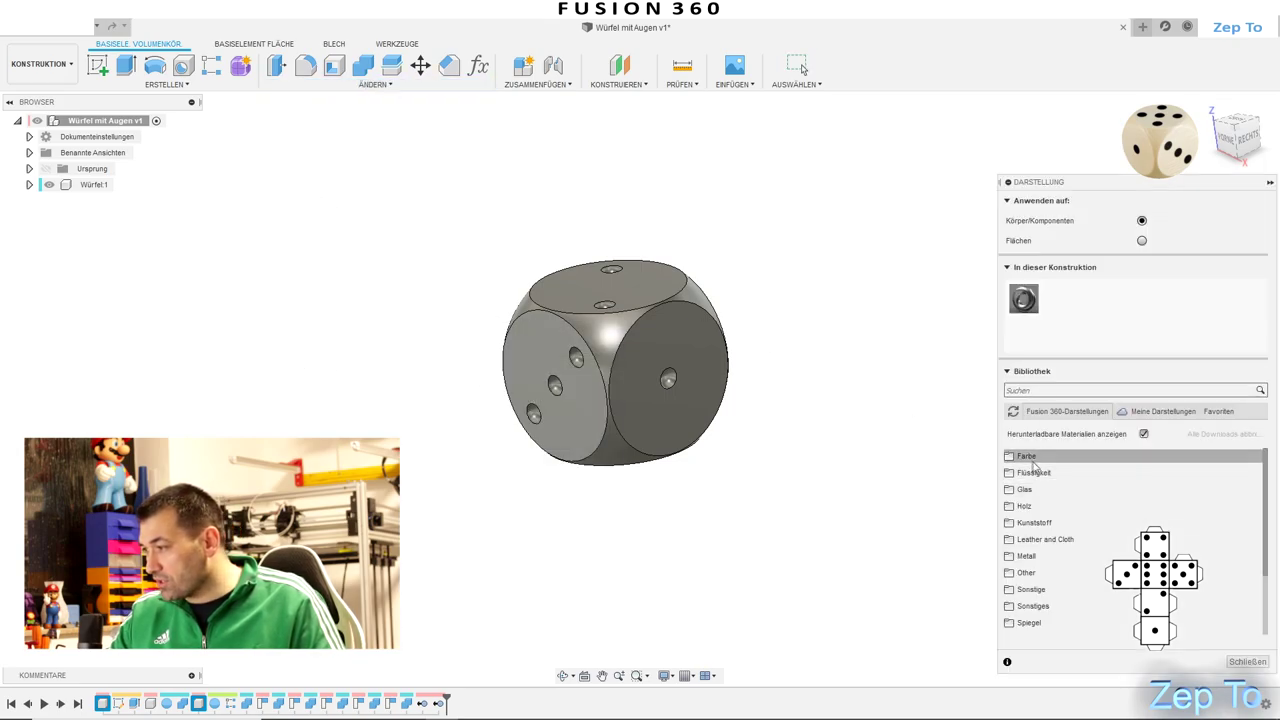
Apply the glossy red enamel appearance to the entire die
left_click(1040, 472)
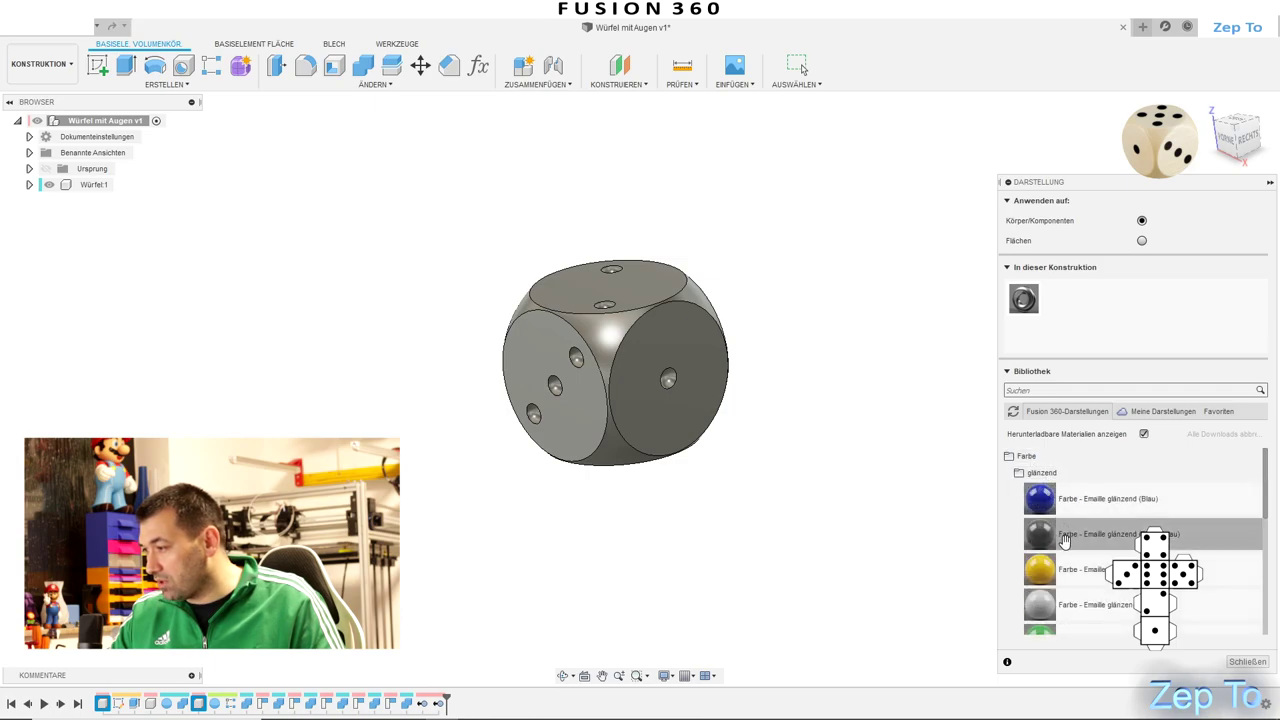
scroll(1065, 540, "down", 3)
left_click_drag(1040, 500, 704, 423)
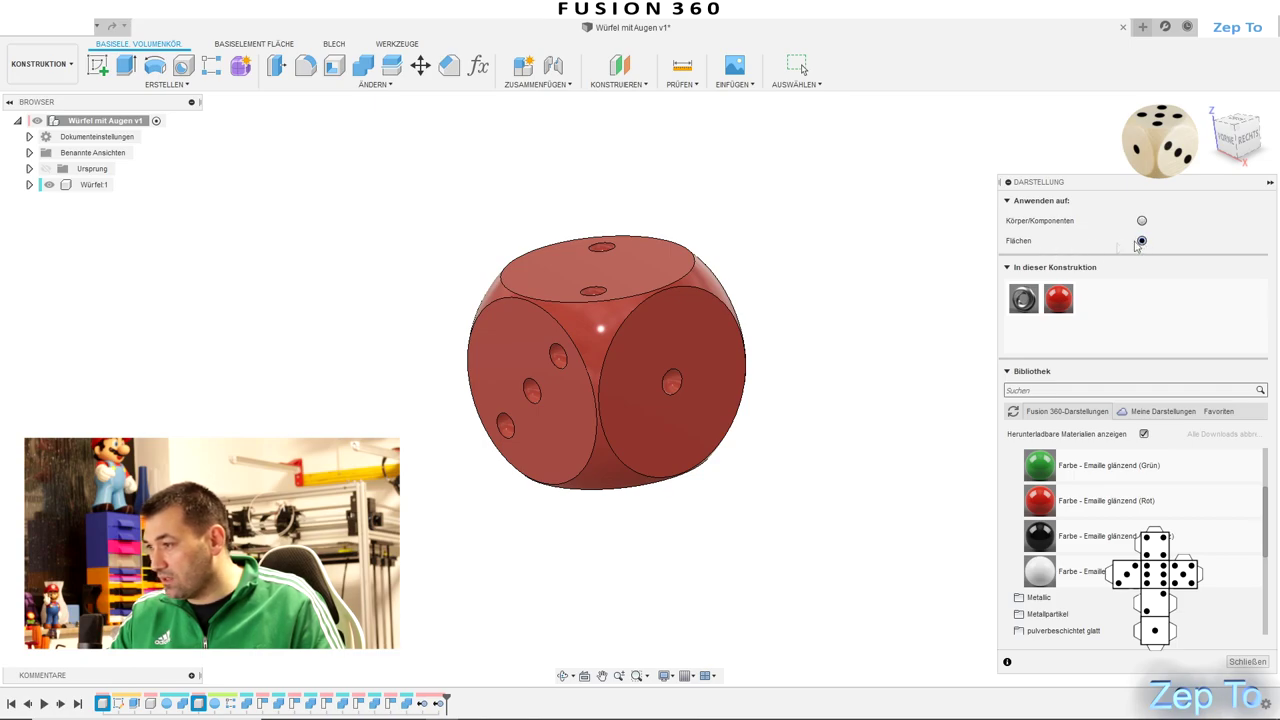
Select the pip hole faces on the die's right and left faces
left_click(663, 385)
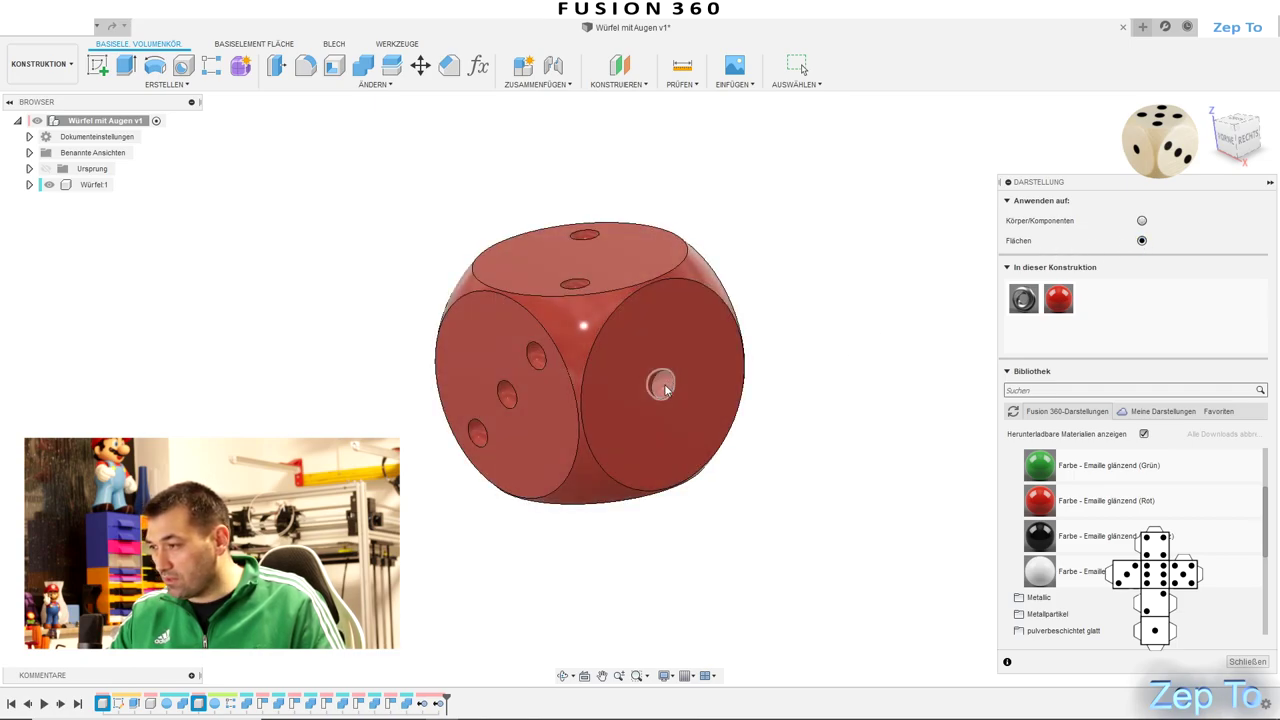
left_click(537, 357, "ctrl")
left_click(508, 393, "ctrl")
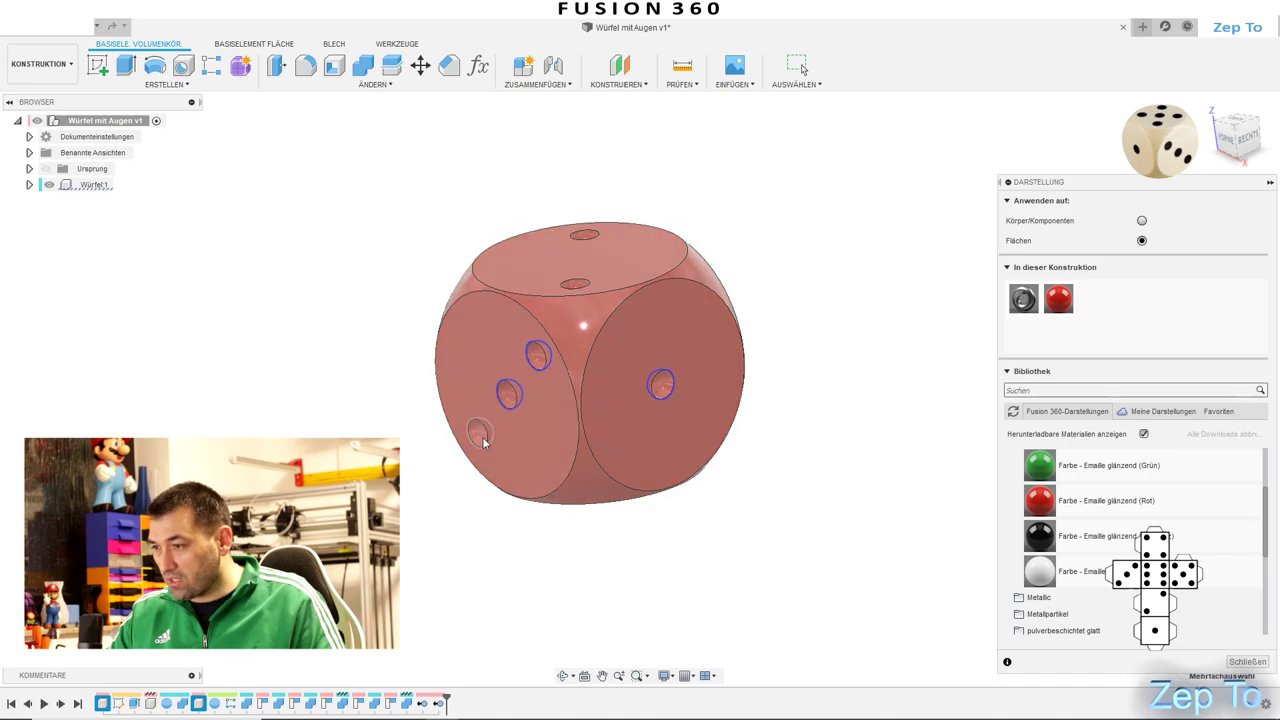
Ctrl-select the pip holes on the top and upper faces while orbiting the die
mouse_move(815, 459)
middle_mouse_down("shift")
mouse_move(794, 351)
mouse_move(806, 406)
mouse_move(613, 385)
middle_mouse_up("shift")
left_click(600, 370, "ctrl")
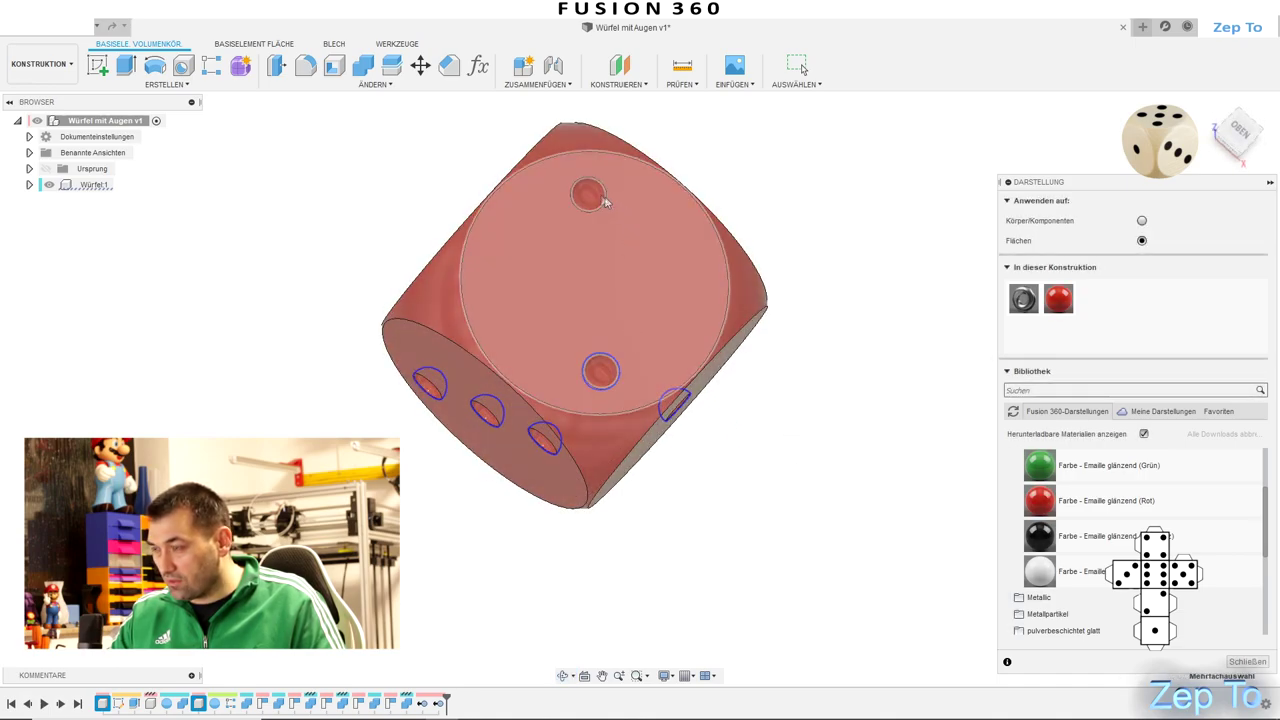
left_click(588, 194, "ctrl")
mouse_move(588, 194)
middle_mouse_down("shift")
mouse_move(765, 325)
mouse_move(846, 331)
mouse_move(623, 323)
mouse_move(660, 296)
middle_mouse_up("shift")
left_click(600, 297, "ctrl")
left_click(532, 304, "ctrl")
left_click(521, 195, "ctrl")
left_click(605, 192, "ctrl")
left_click(652, 180, "ctrl")
mouse_move(652, 180)
middle_mouse_down("shift")
mouse_move(809, 323)
mouse_move(903, 280)
mouse_move(740, 345)
middle_mouse_up("shift")
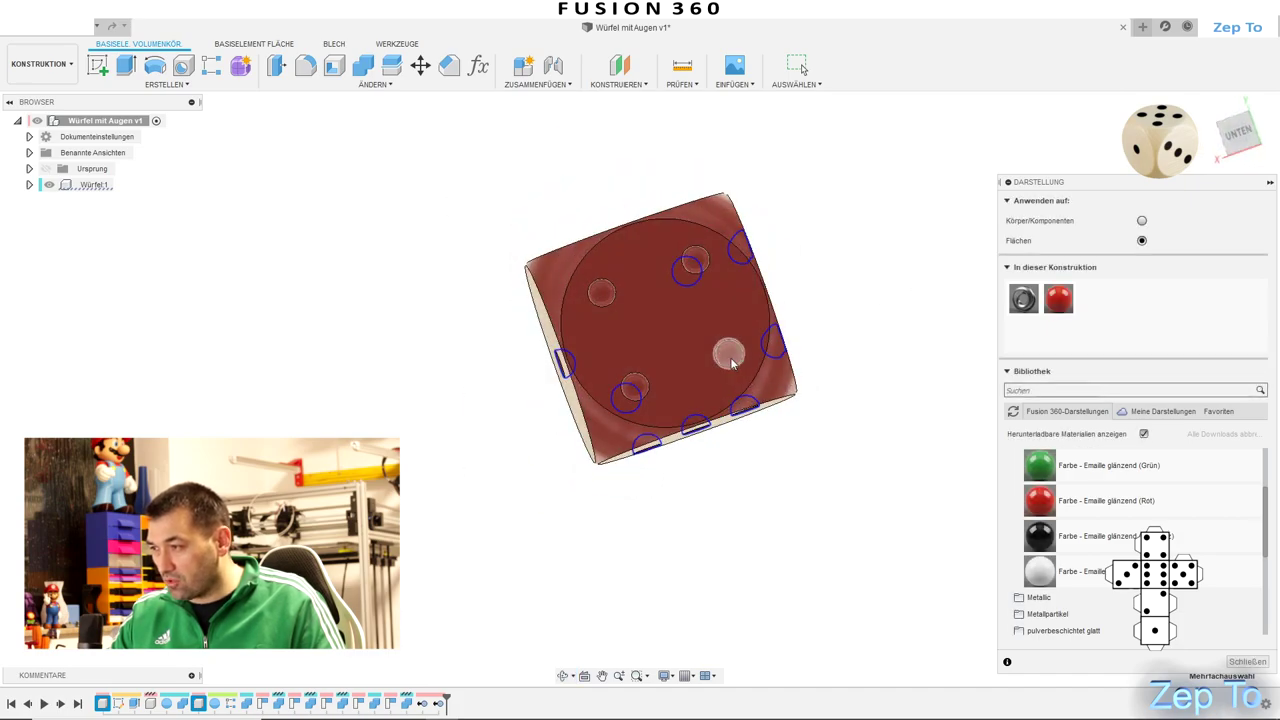
left_click(697, 262, "ctrl")
left_click(601, 292, "ctrl")
Add the five-face pips and apply white glossy enamel, which paints the whole die white
mouse_move(726, 514)
middle_mouse_down("shift")
mouse_move(878, 584)
mouse_move(934, 631)
middle_mouse_up("shift")
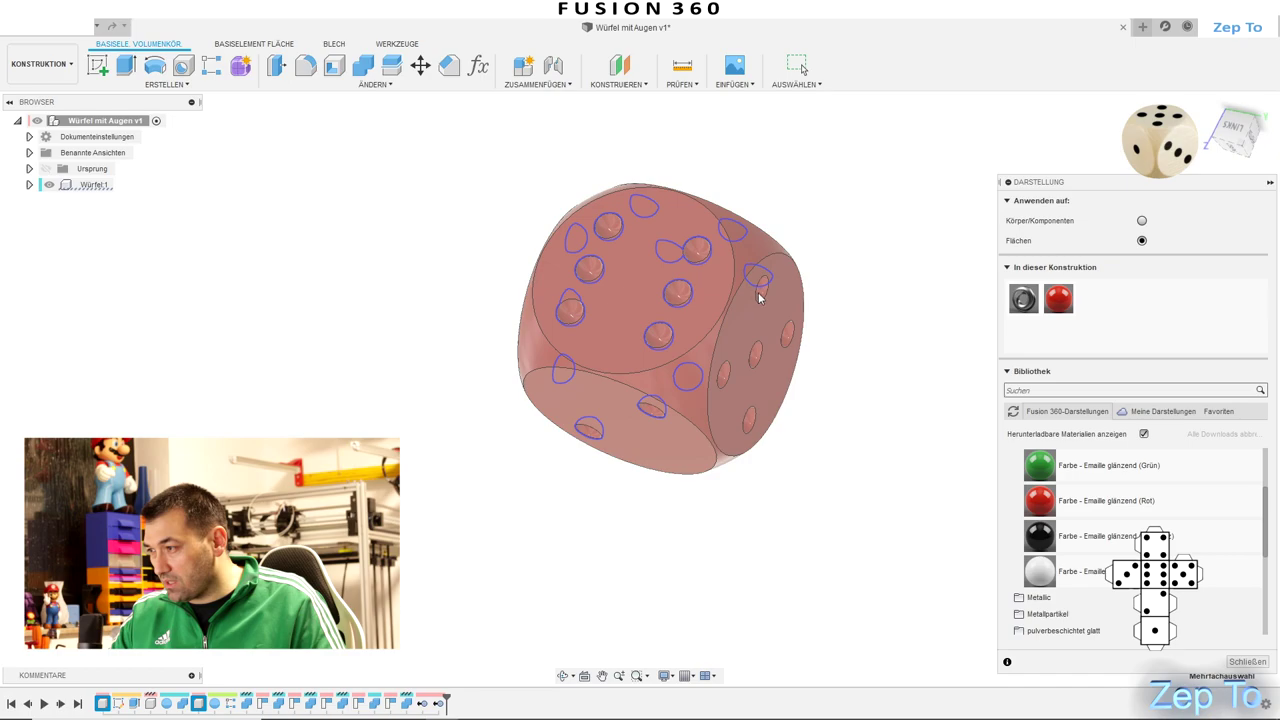
mouse_move(829, 331)
middle_mouse_down("shift")
mouse_move(894, 371)
mouse_move(838, 326)
mouse_move(782, 326)
middle_mouse_up("shift")
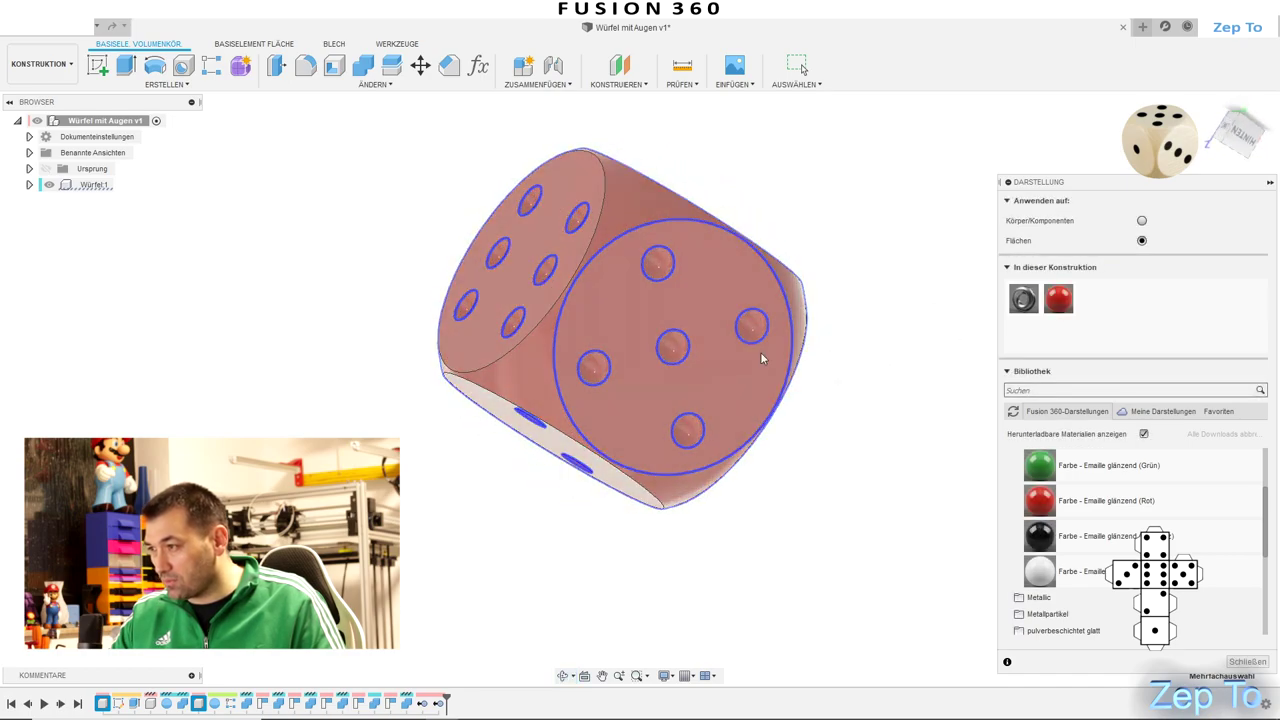
left_click(671, 345)
left_click(657, 264)
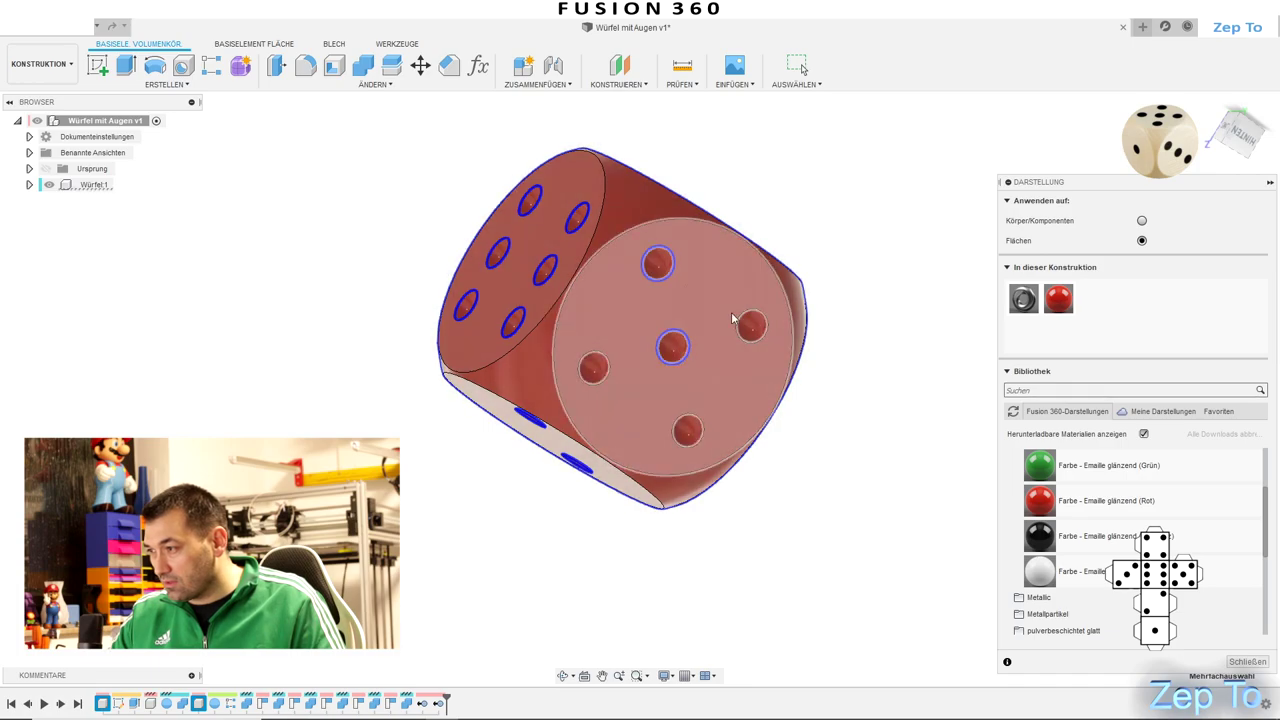
left_click(759, 323)
mouse_move(591, 378)
middle_mouse_down("shift")
mouse_move(789, 402)
mouse_move(832, 422)
mouse_move(949, 366)
mouse_move(808, 380)
middle_mouse_up("shift")
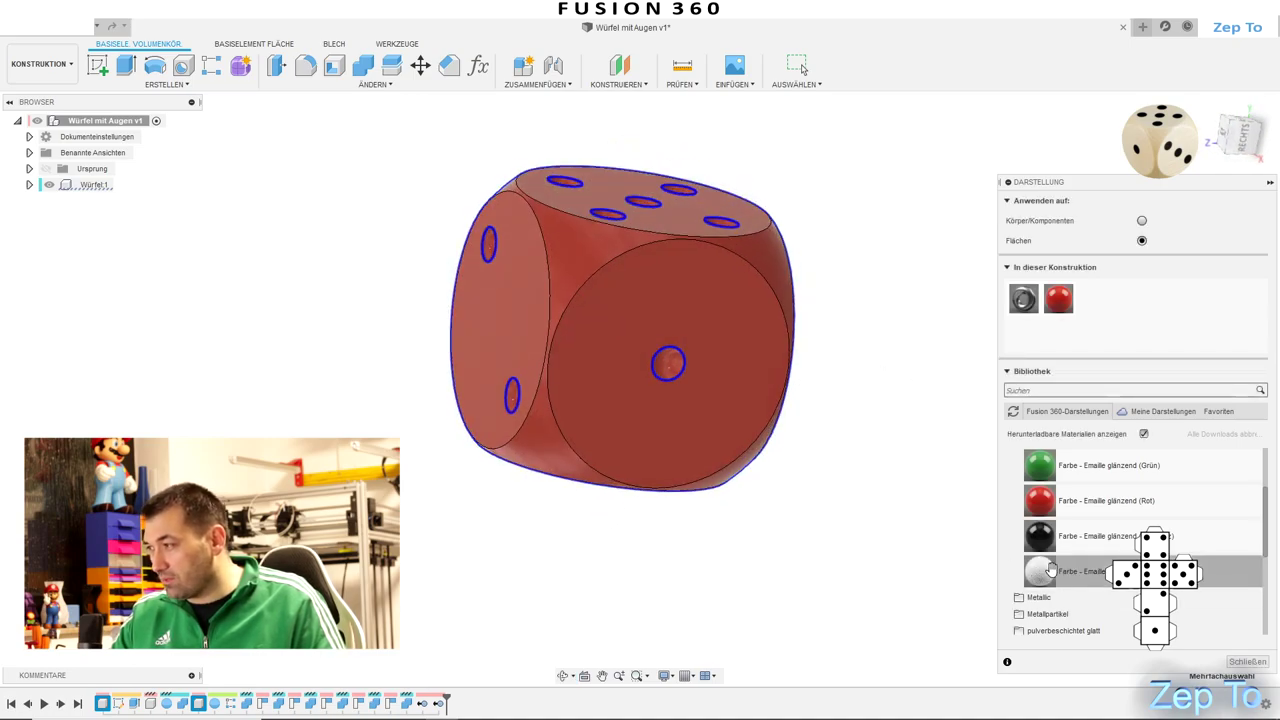
mouse_move(1049, 570)
left_mouse_down()
mouse_move(697, 396)
mouse_move(669, 360)
left_mouse_up()
middle_click_drag(896, 408, 863, 380)
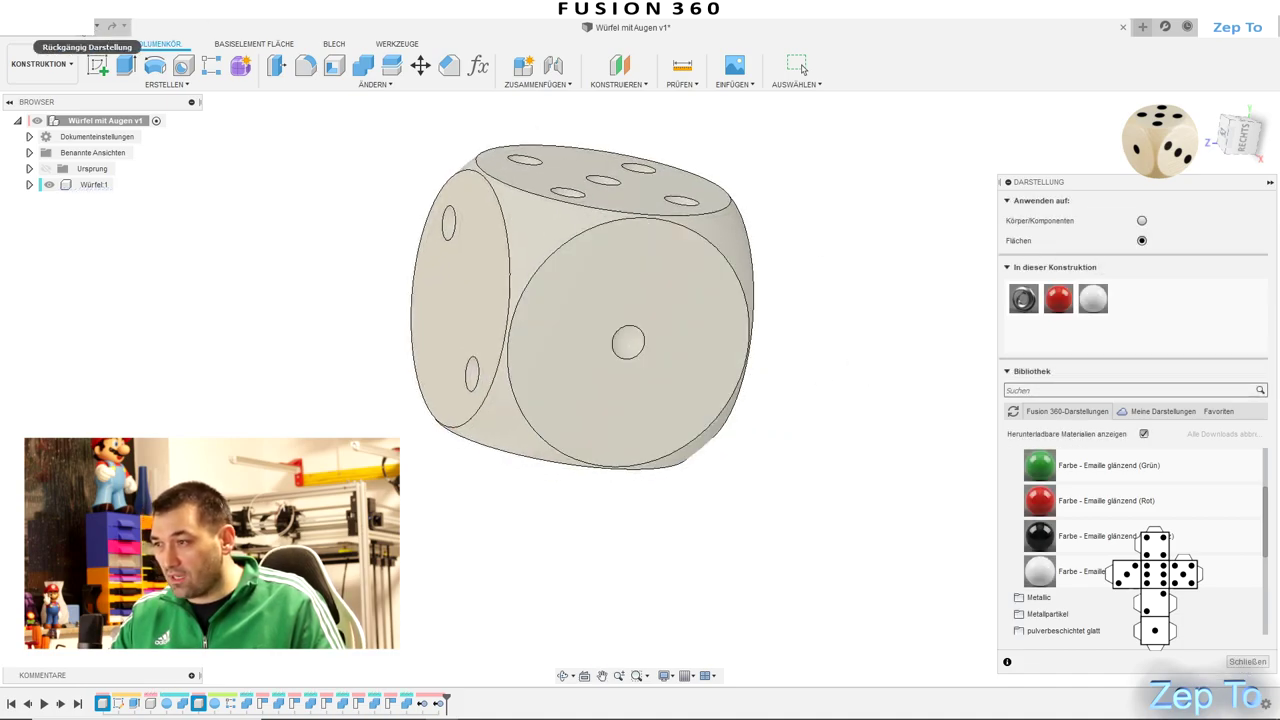
Undo the whole-die white paint and reopen the Appearance dialog
left_click(97, 26)
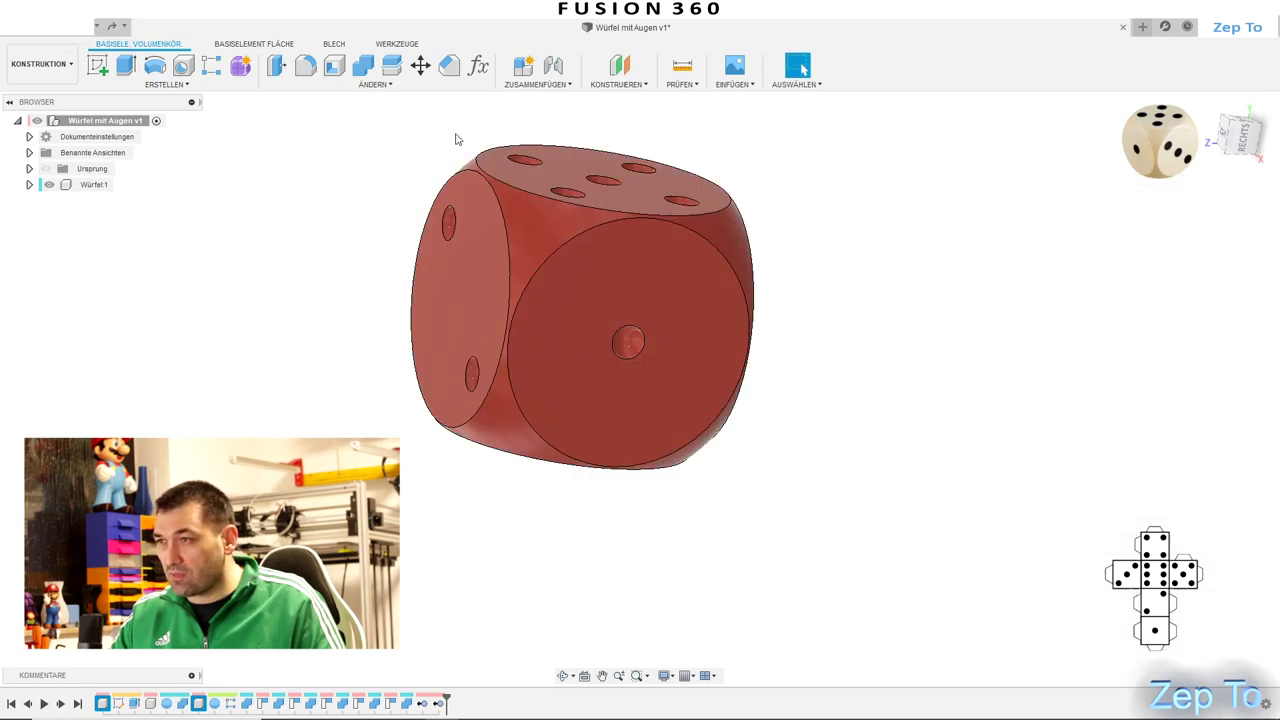
left_click(375, 92)
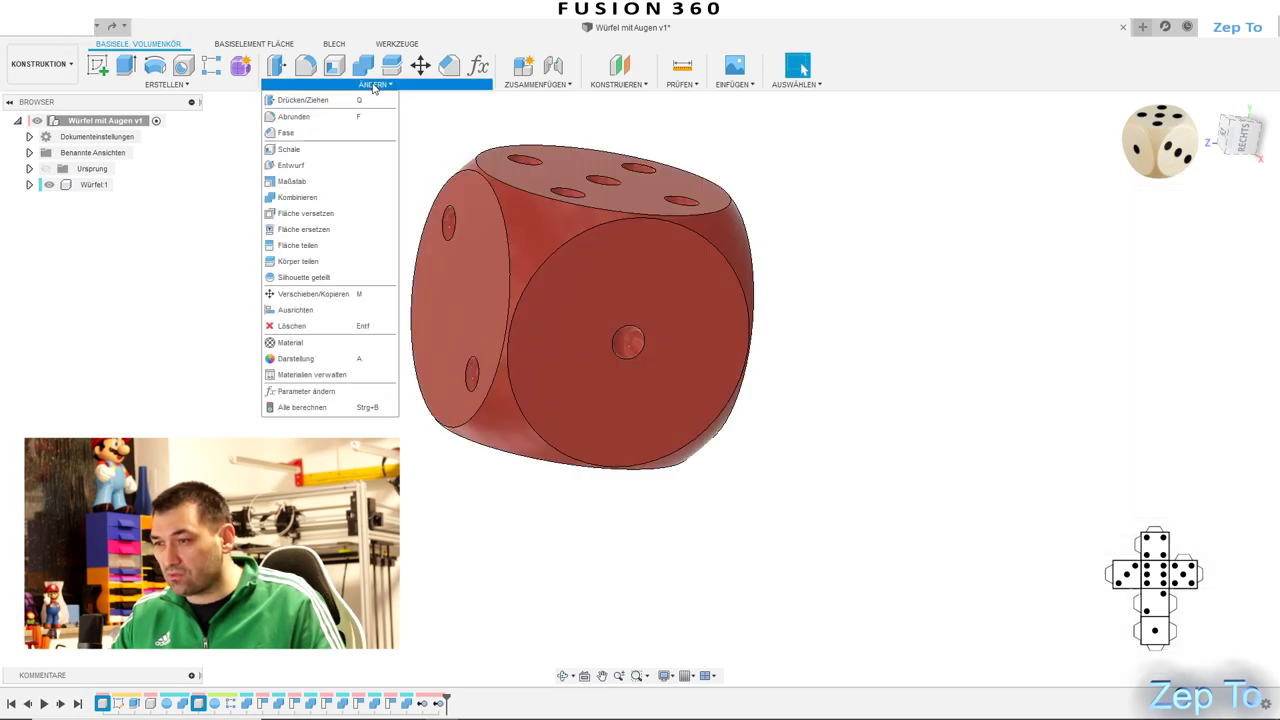
left_click(309, 365)
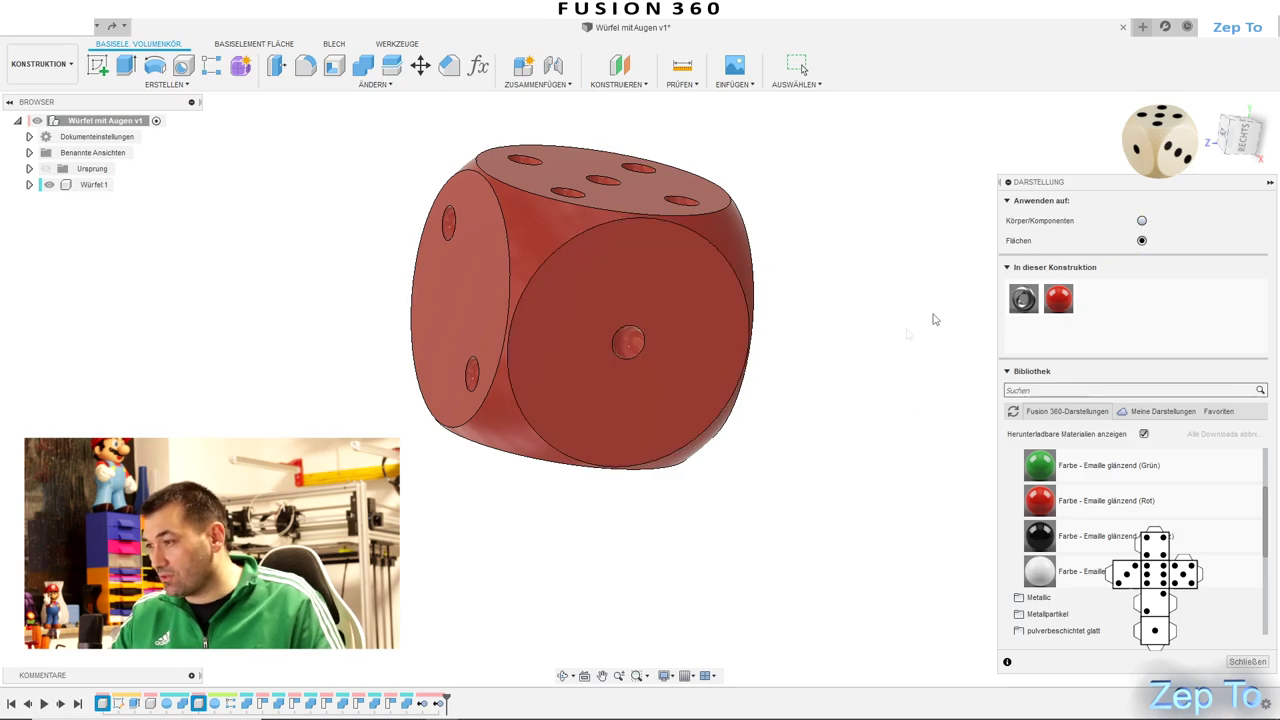
Select the pip holes on the five-pip face and the next face
middle_click_drag(933, 319, 609, 342, "shift")
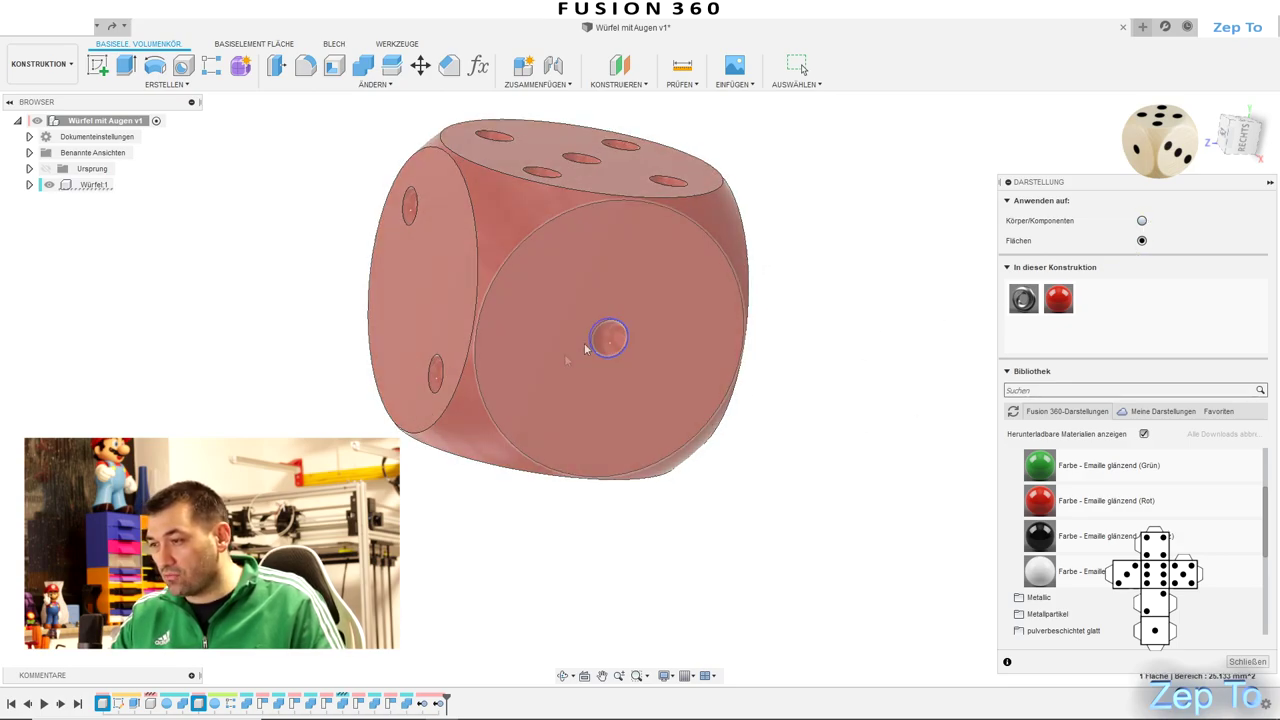
middle_click_drag(741, 413, 781, 436, "shift")
scroll(491, 430, "up", 3)
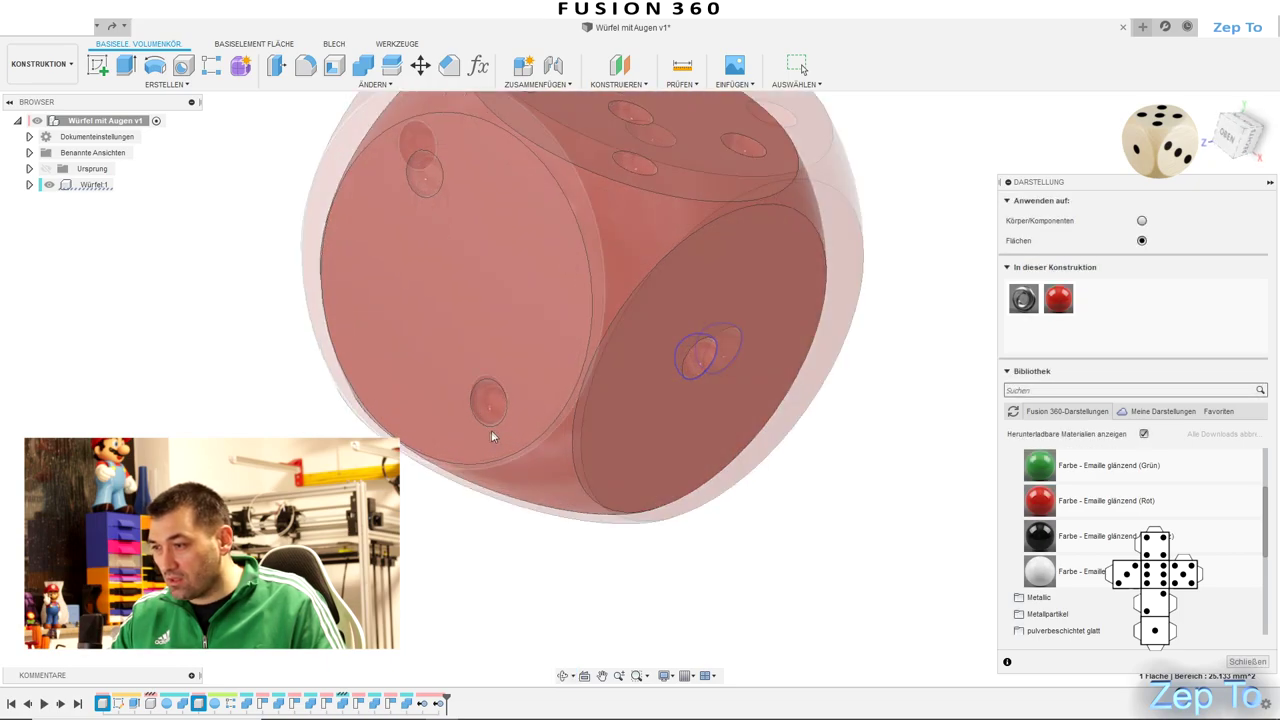
key("F6")
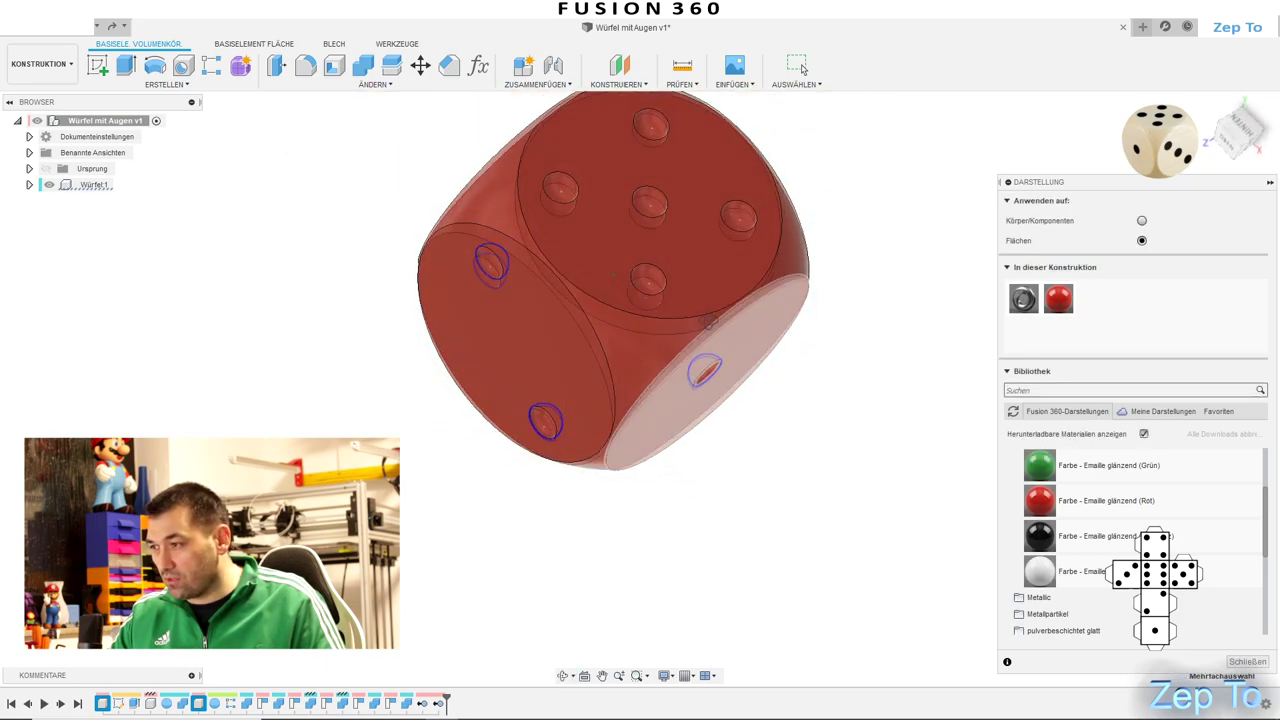
left_click(736, 288, "ctrl")
left_click(643, 196, "ctrl")
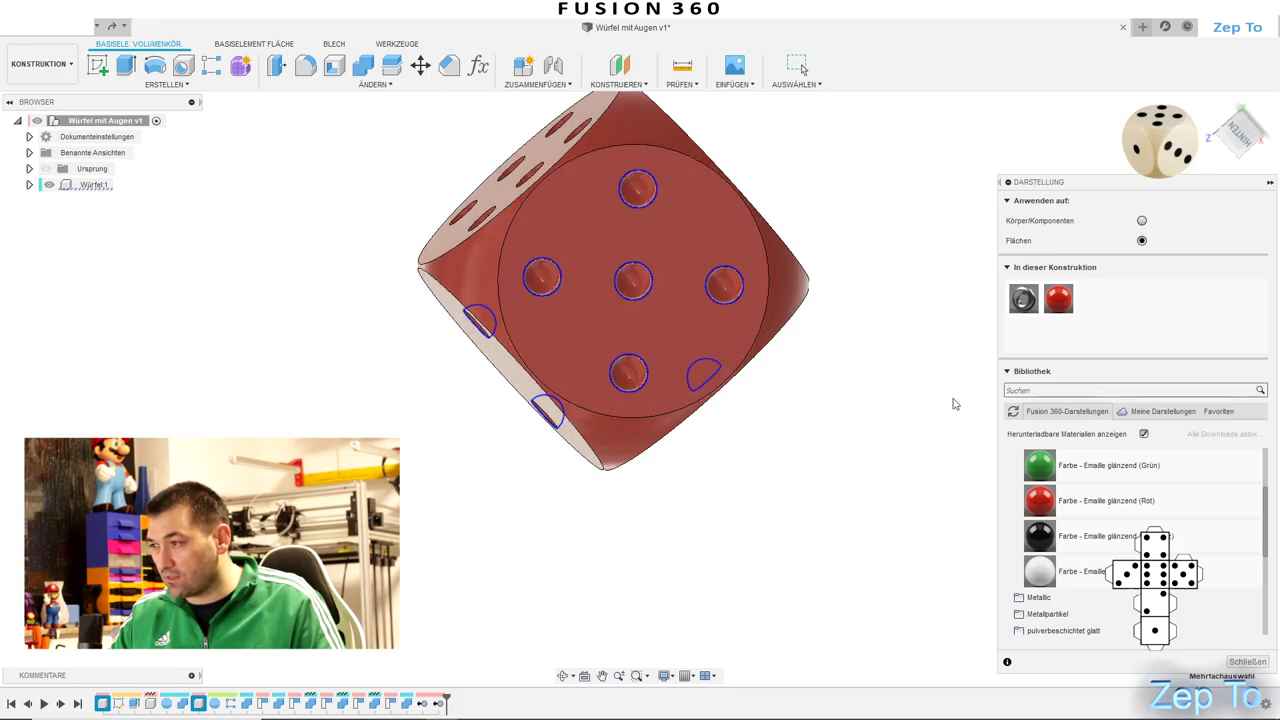
middle_click_drag(953, 404, 693, 318, "shift")
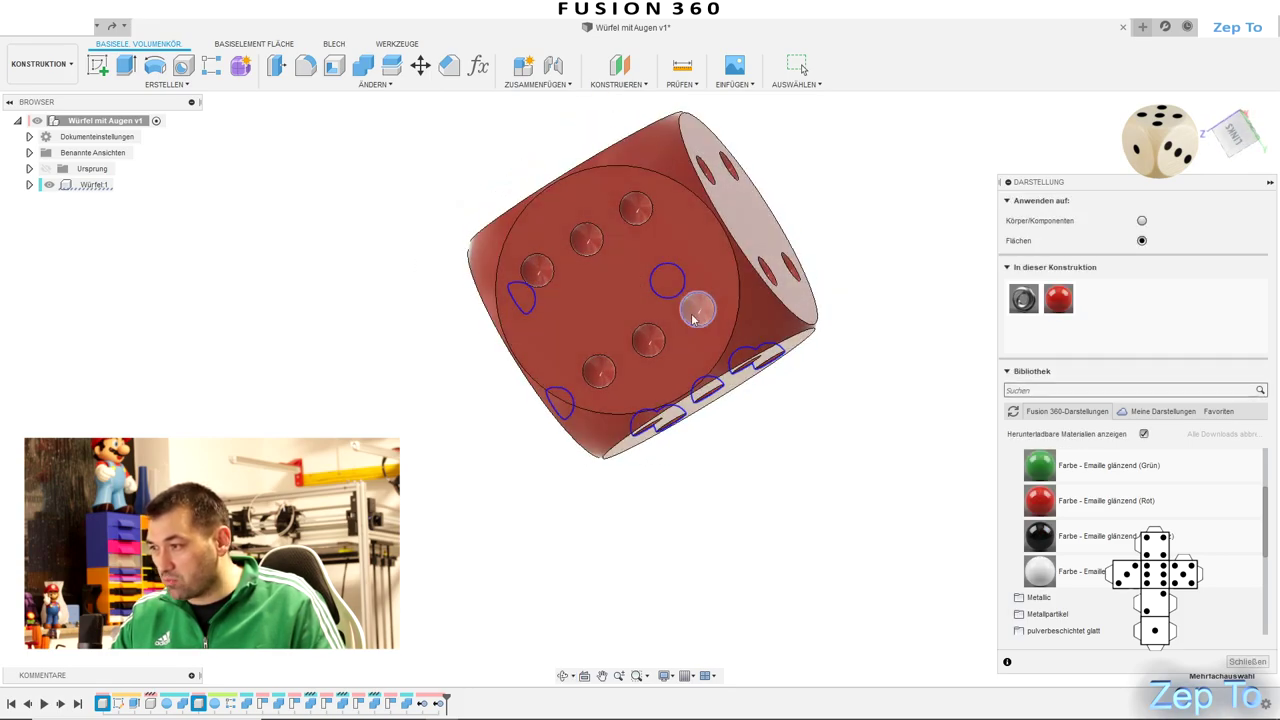
left_click(697, 310, "ctrl")
left_click(648, 340, "ctrl")
left_click(598, 372, "ctrl")
Add the pips on the remaining faces to the selection
mouse_move(540, 273)
middle_mouse_down("shift")
mouse_move(841, 264)
mouse_move(758, 292)
middle_mouse_up("shift")
left_click(750, 291, "ctrl")
left_click(651, 356, "ctrl")
left_click(586, 257, "ctrl")
mouse_move(875, 204)
middle_mouse_down("shift")
mouse_move(814, 223)
mouse_move(851, 314)
mouse_move(723, 287)
middle_mouse_up("shift")
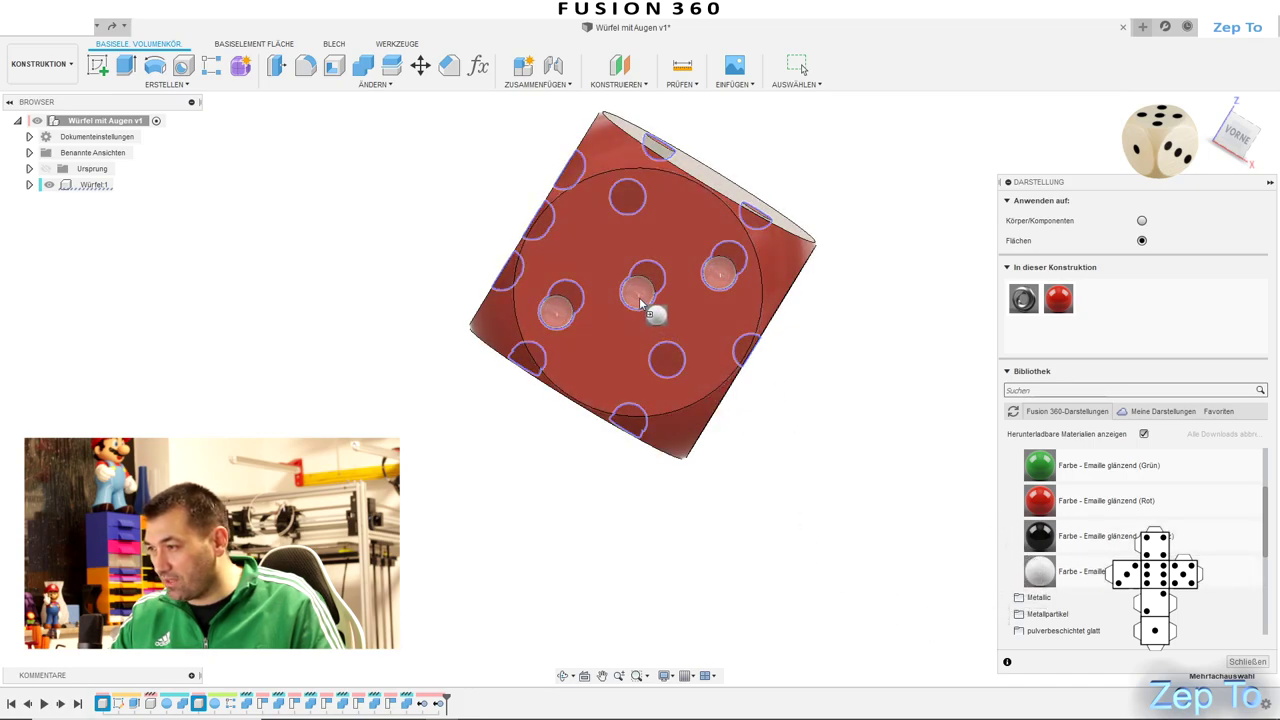
Apply 'Farbe - Emaille glänzend (Weiß)' to the selected pips and close the dialog
left_click_drag(1030, 580, 639, 296)
mouse_move(920, 387)
middle_mouse_down("shift")
mouse_move(790, 680)
mouse_move(766, 406)
middle_mouse_up("shift")
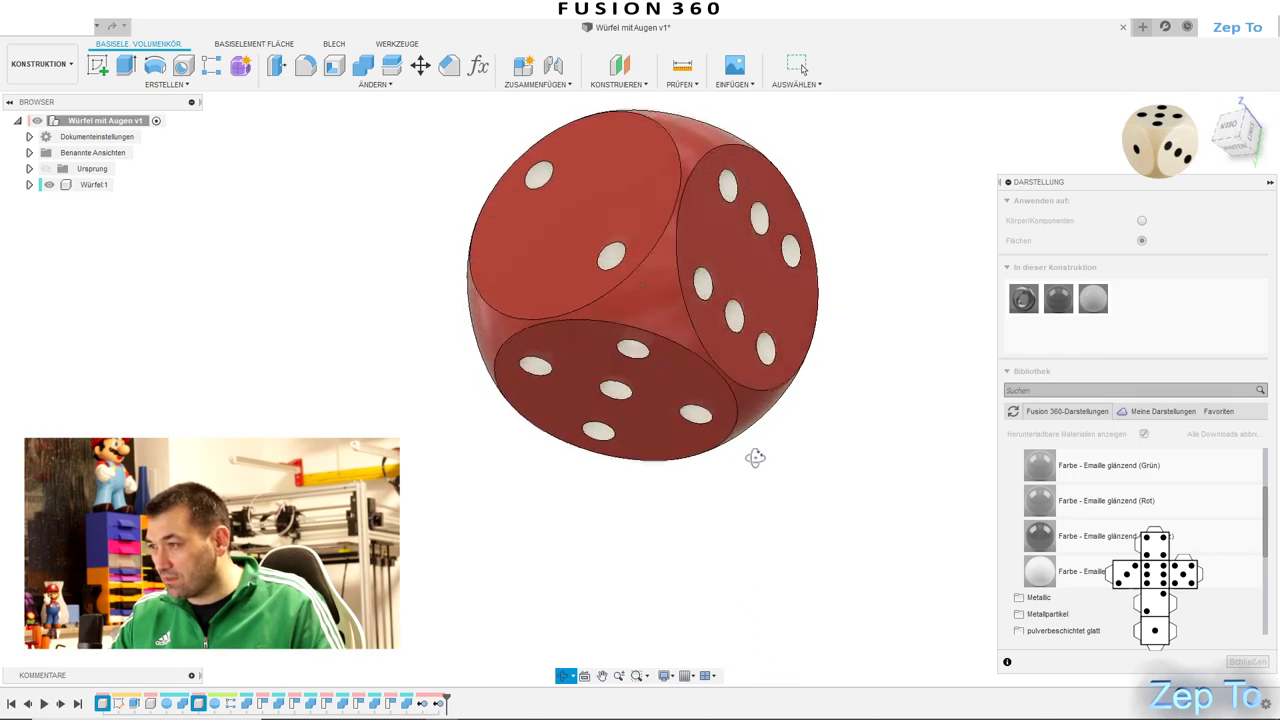
left_click(1248, 663)
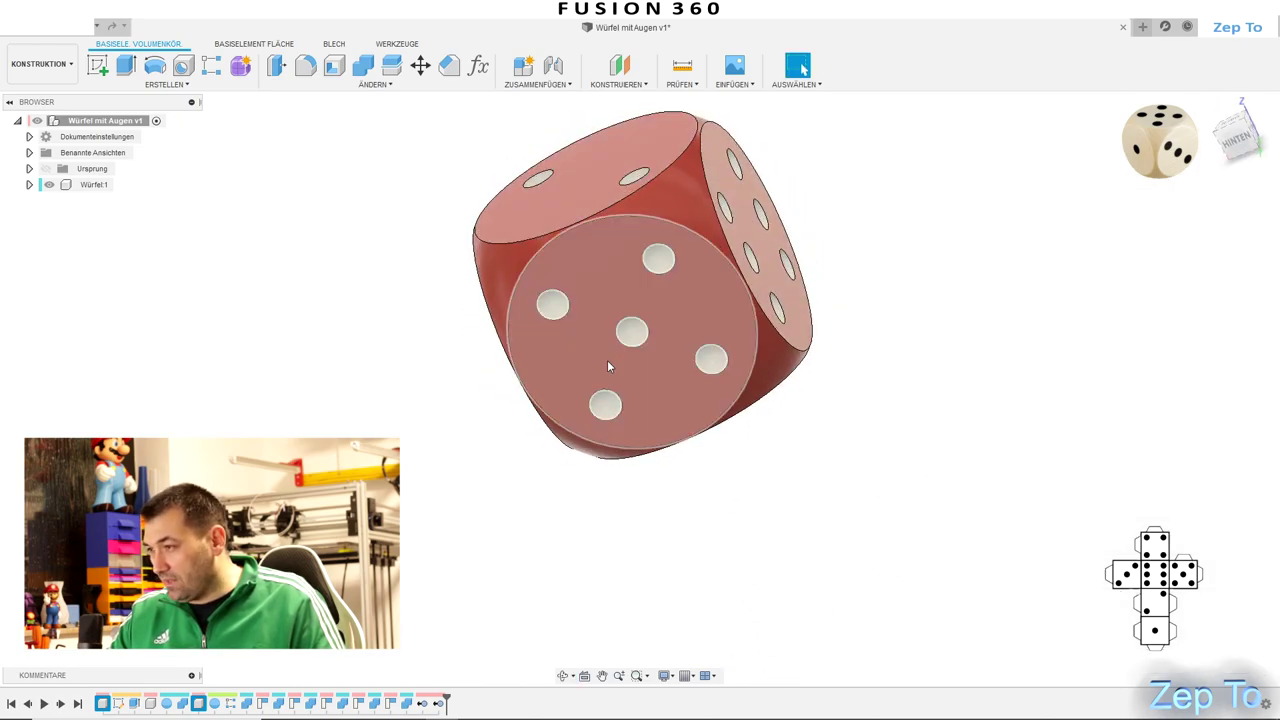
Switch the visual style to Schattiert so the red die shows without edge lines
mouse_move(846, 529)
middle_mouse_down("shift")
mouse_move(857, 420)
mouse_move(882, 407)
mouse_move(871, 491)
mouse_move(930, 502)
mouse_move(834, 400)
mouse_move(951, 389)
mouse_move(937, 350)
middle_mouse_up("shift")
mouse_move(755, 384)
middle_mouse_down("shift")
mouse_move(714, 320)
mouse_move(817, 286)
mouse_move(727, 279)
mouse_move(763, 254)
mouse_move(804, 285)
mouse_move(814, 371)
mouse_move(800, 380)
mouse_move(854, 417)
mouse_move(831, 377)
mouse_move(862, 366)
middle_mouse_up("shift")
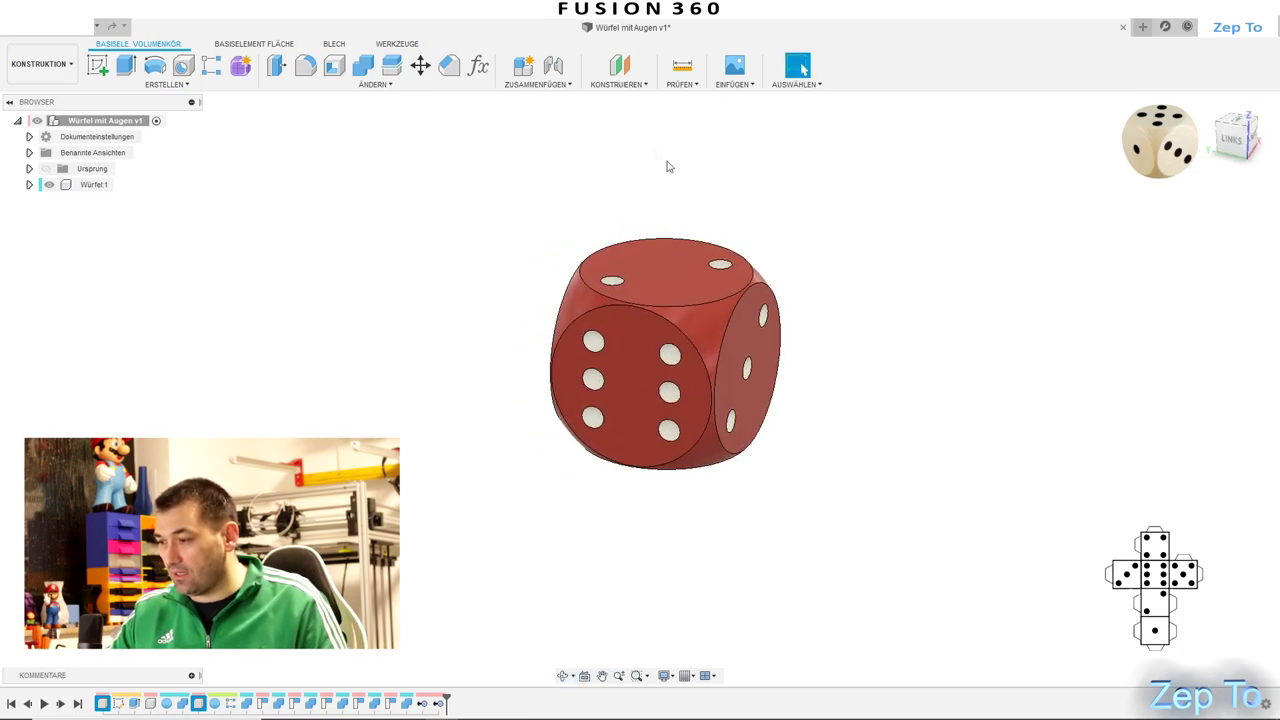
left_click(673, 679)
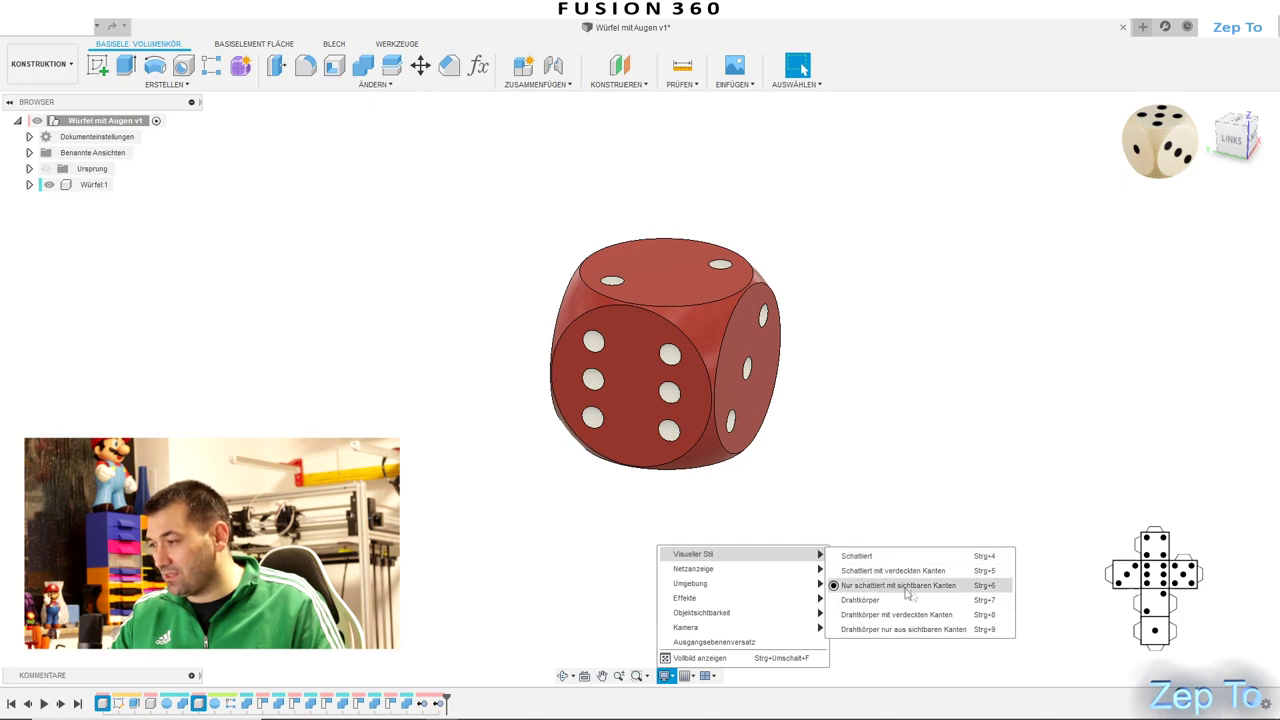
left_click(860, 557)
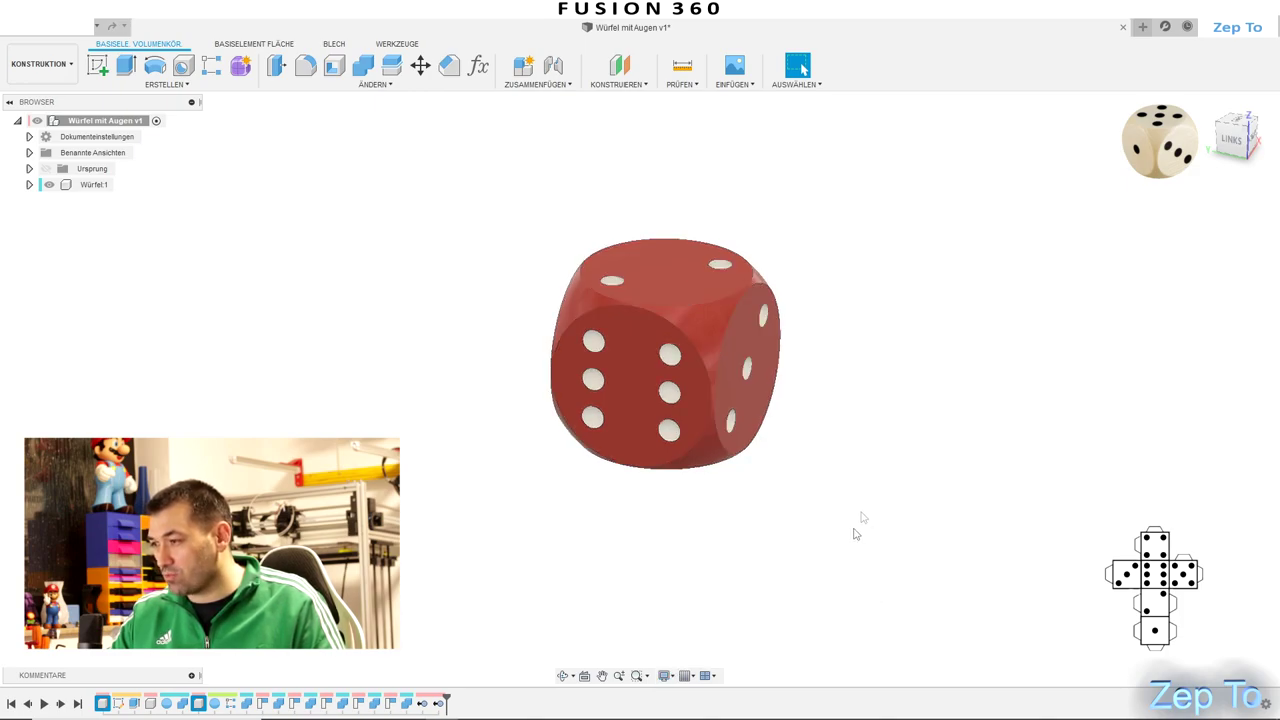
mouse_move(828, 530)
middle_mouse_down("shift")
mouse_move(799, 505)
mouse_move(769, 551)
mouse_move(800, 480)
mouse_move(784, 486)
mouse_move(949, 500)
mouse_move(908, 477)
mouse_move(886, 486)
middle_mouse_up("shift")
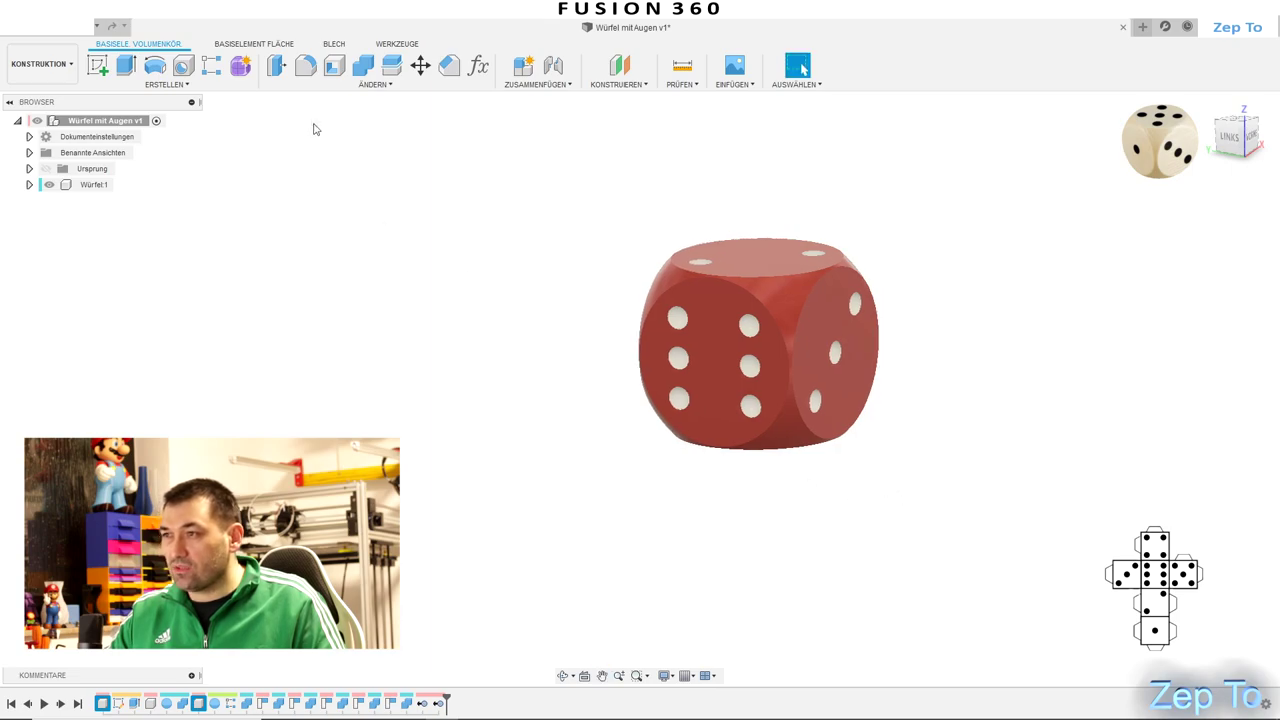
Set the Augen parameter to 5 mm and Abstandaugen to 8.2 mm
left_click(378, 86)
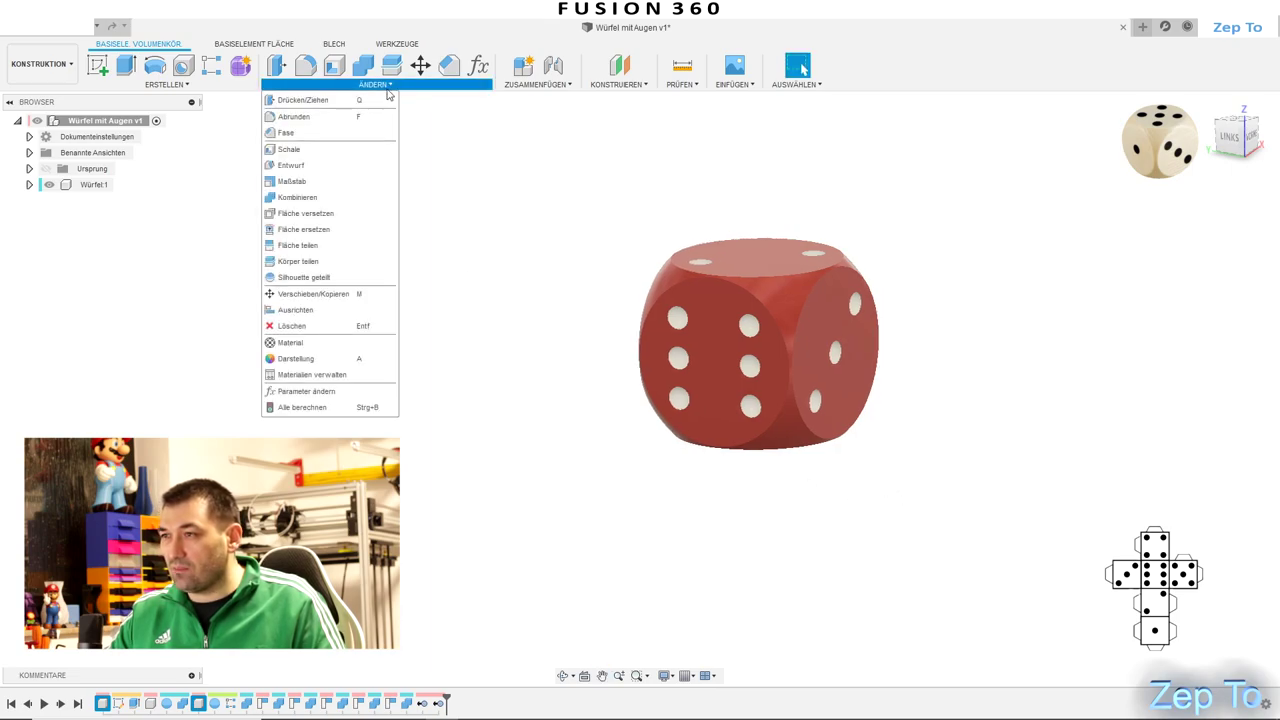
left_click(481, 70)
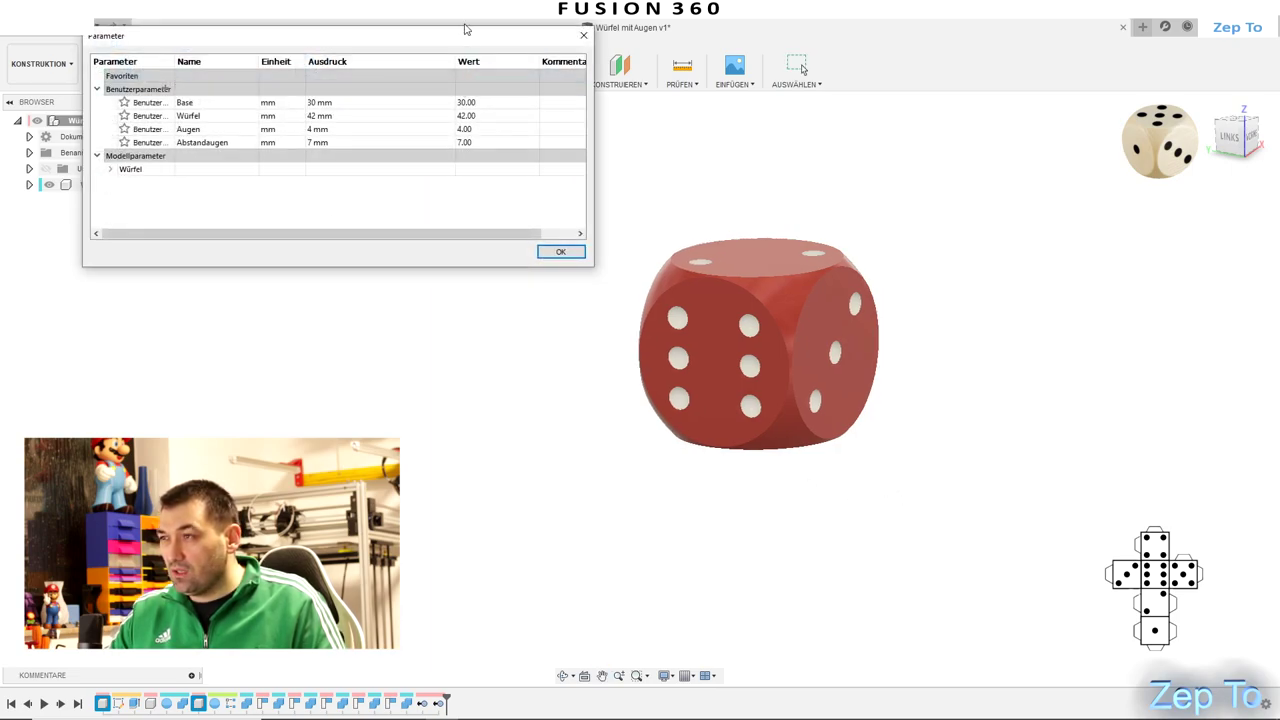
left_click_drag(474, 41, 450, 140)
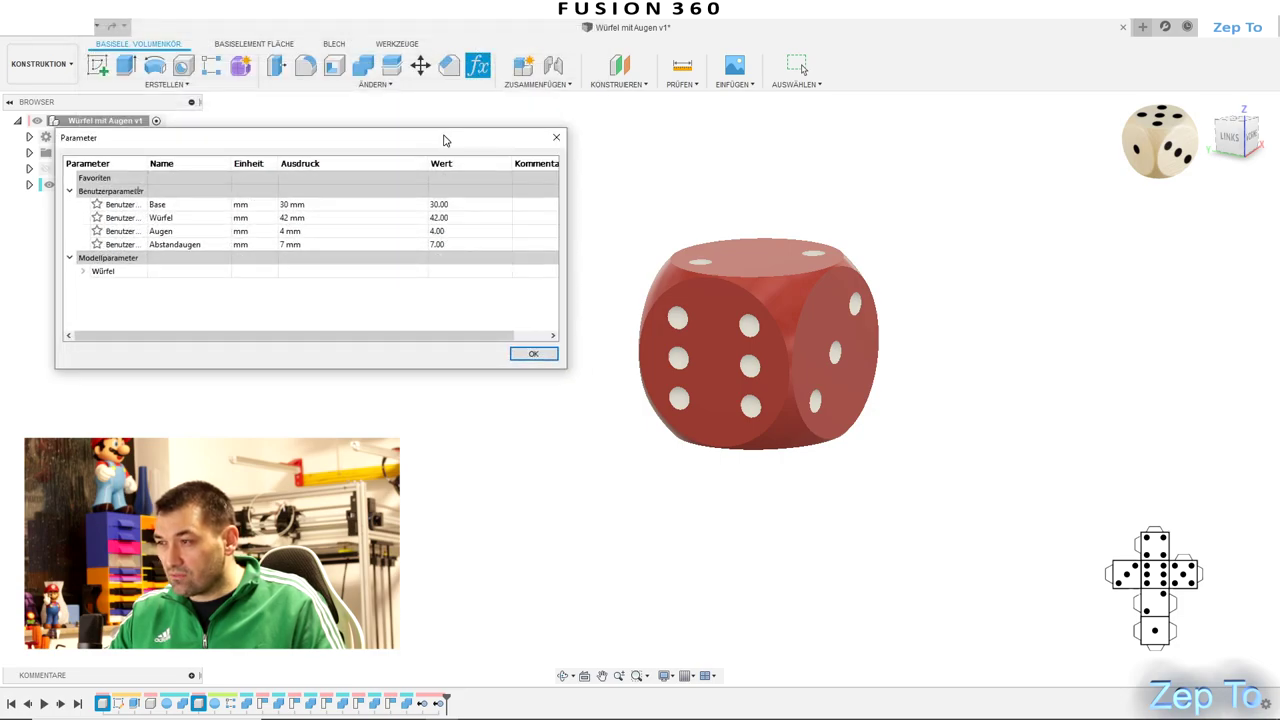
left_click(456, 236)
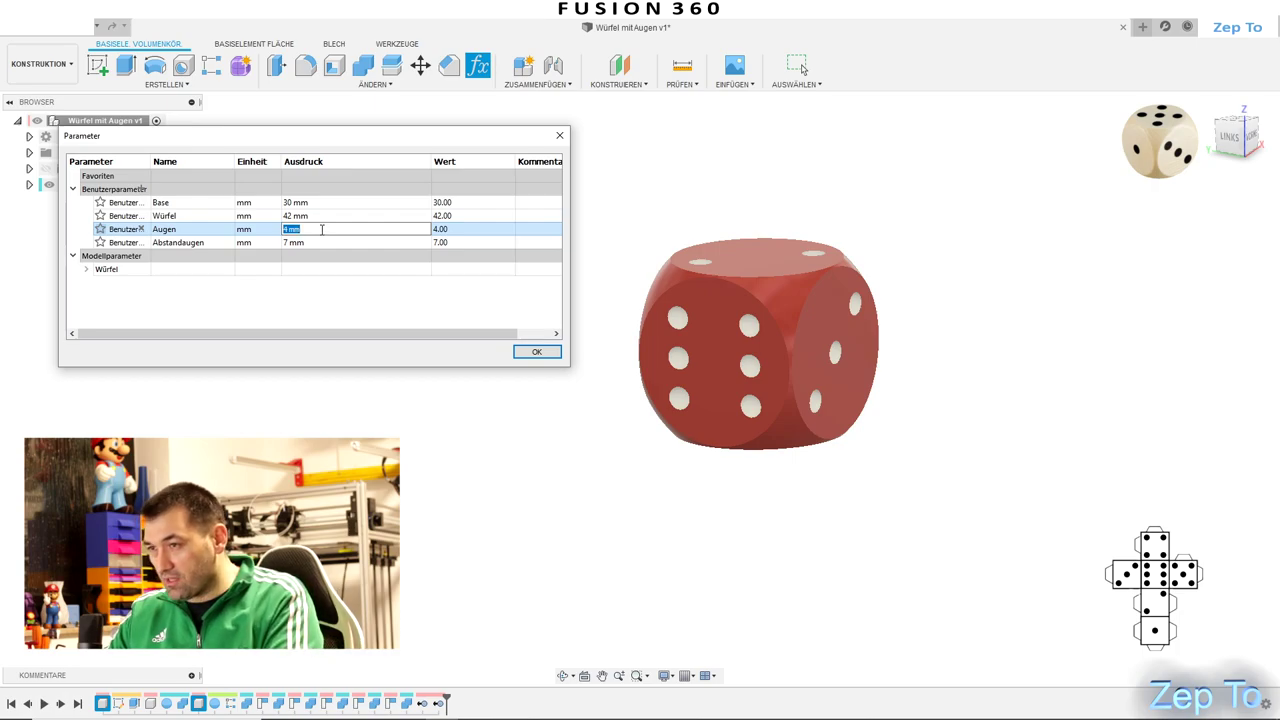
type("5")
key("Return")
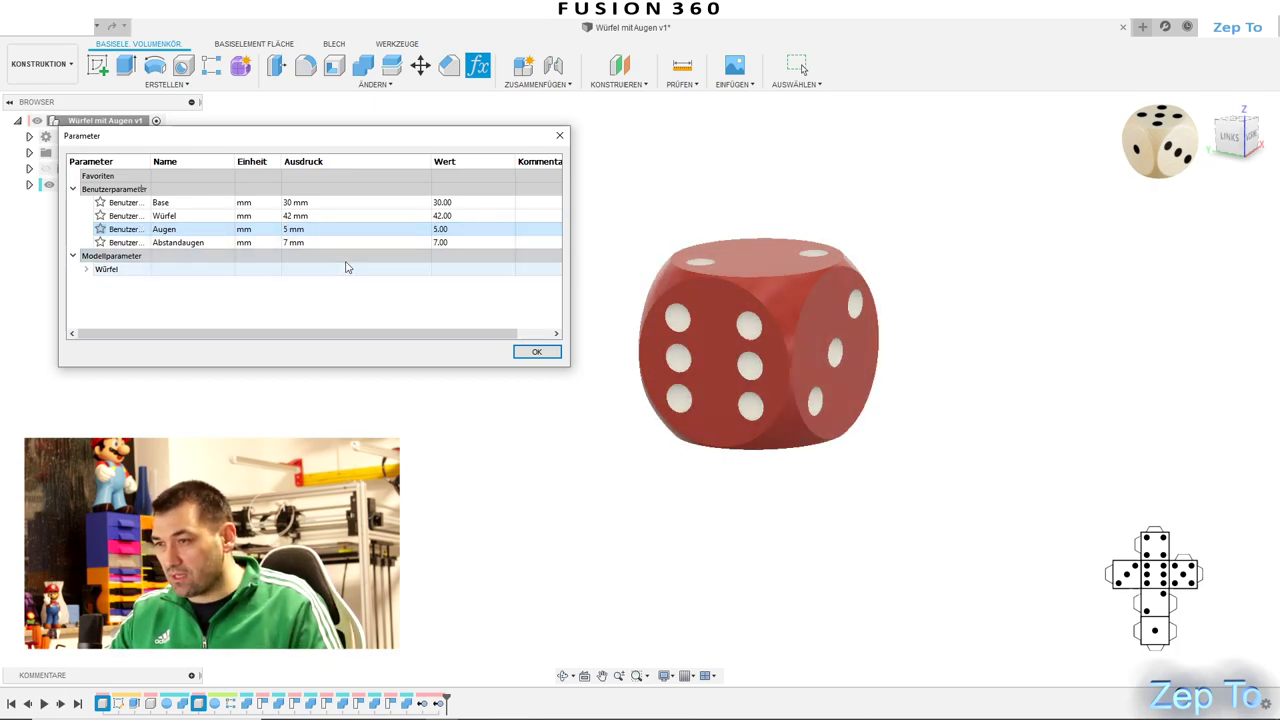
left_click(314, 245)
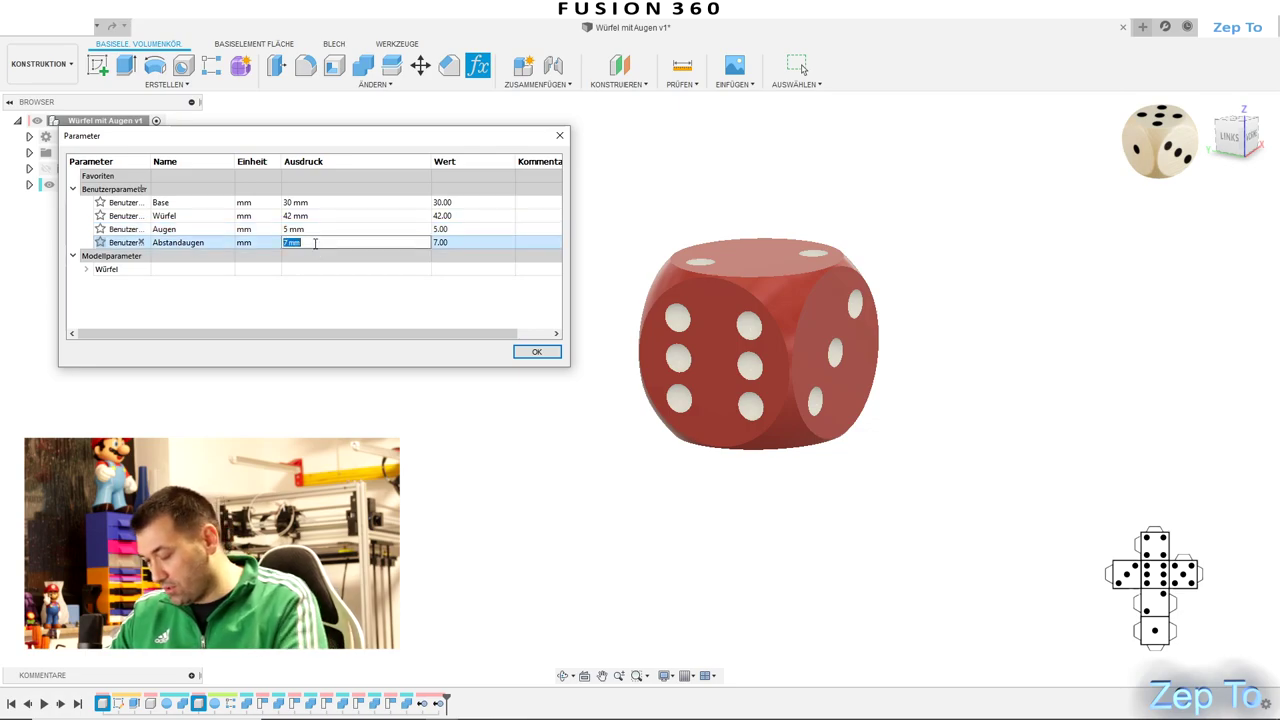
type("9")
key("Return")
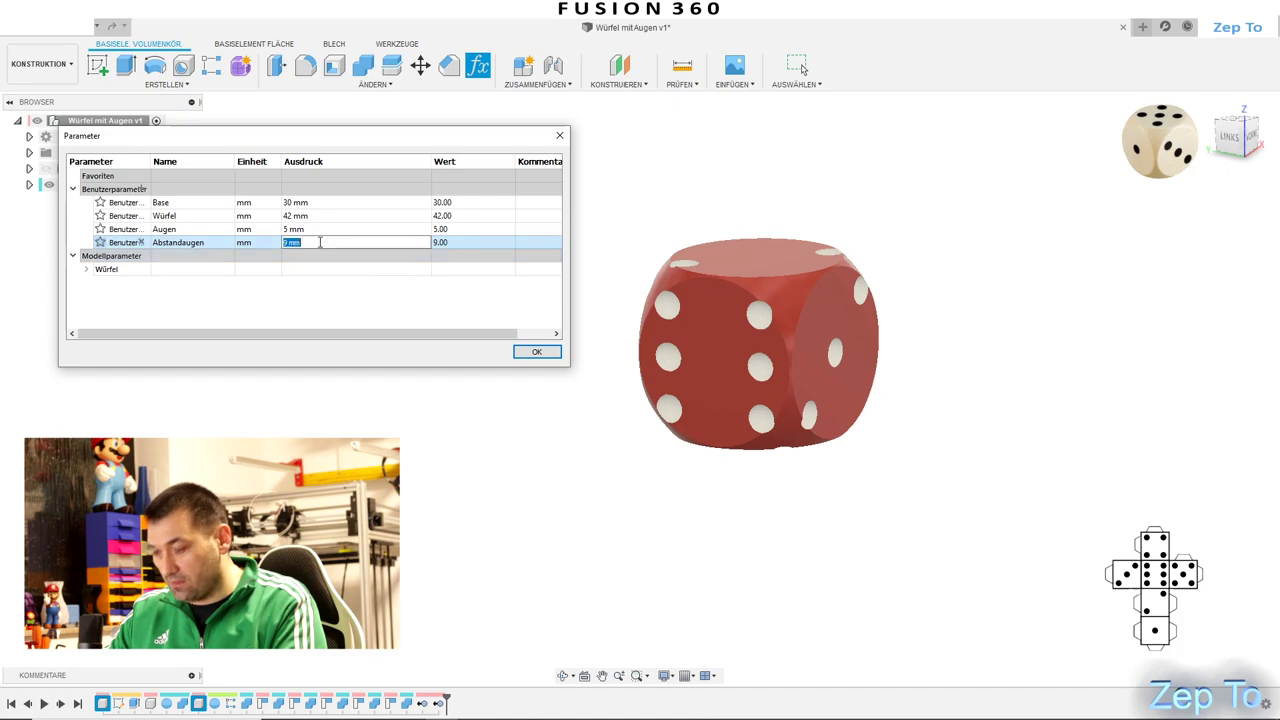
type("8.5")
key("Return")
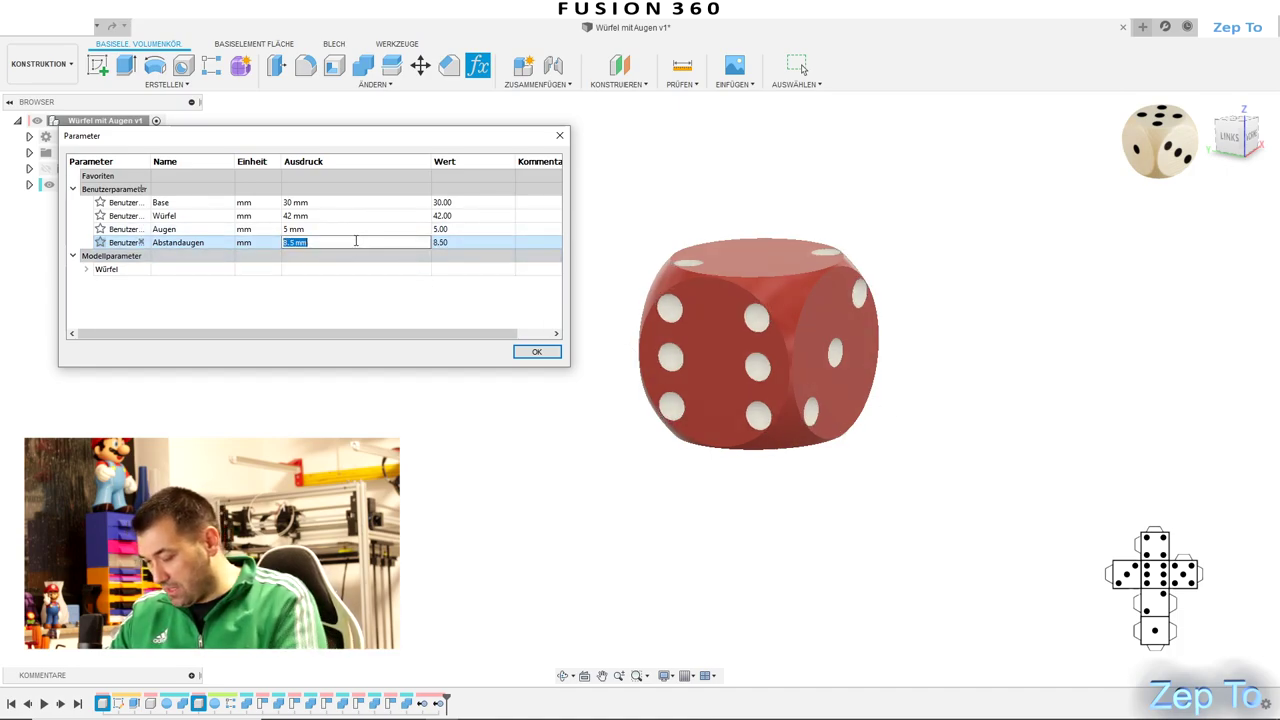
type("2")
key("Return")
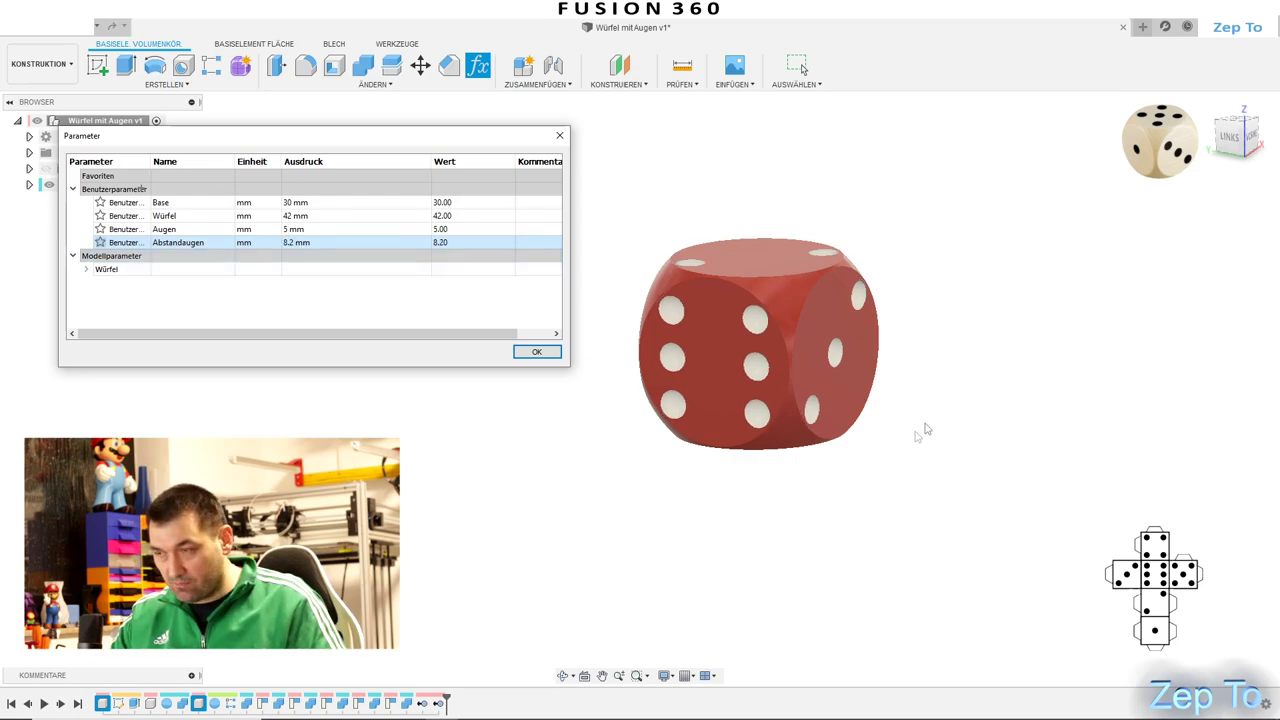
Try a Würfel size of 43 mm, revert it to 42 mm, and close Parameters
mouse_move(910, 444)
middle_mouse_down("shift")
mouse_move(920, 409)
mouse_move(974, 389)
mouse_move(954, 323)
mouse_move(969, 441)
mouse_move(1008, 440)
mouse_move(960, 508)
mouse_move(957, 566)
mouse_move(965, 488)
mouse_move(929, 549)
mouse_move(934, 534)
middle_mouse_up("shift")
scroll(586, 271, "up", 5)
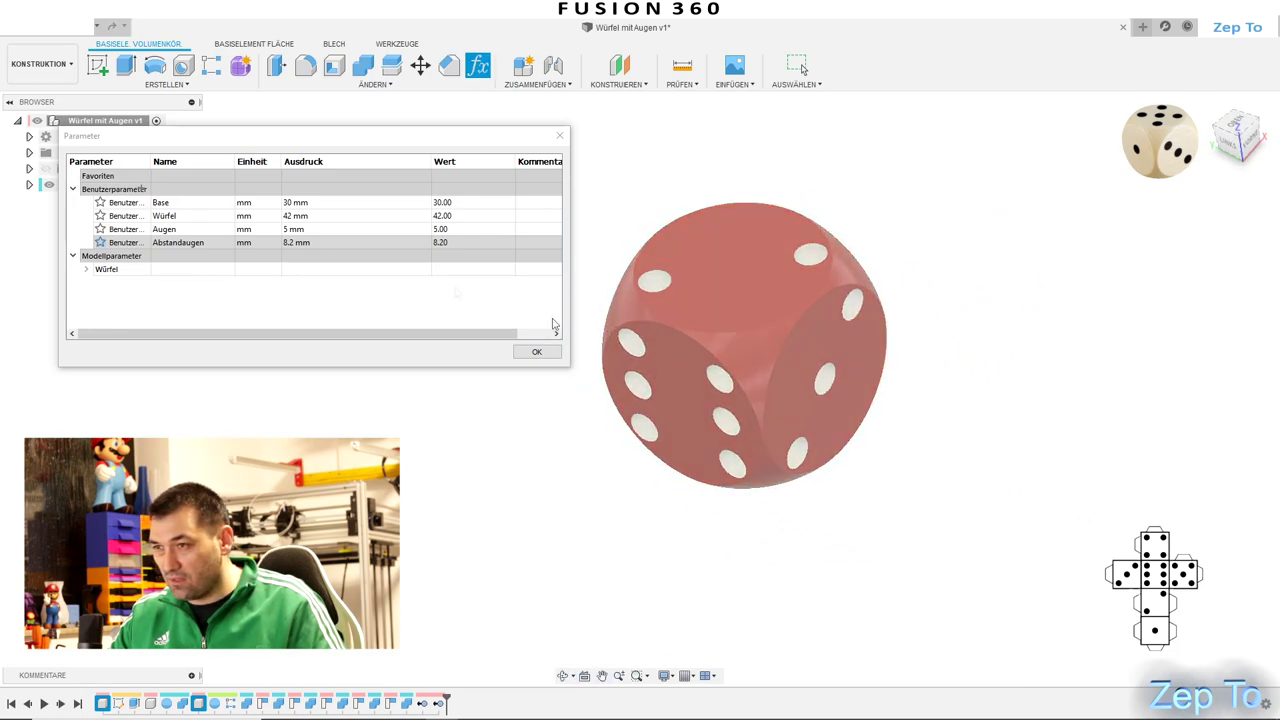
left_click(329, 216)
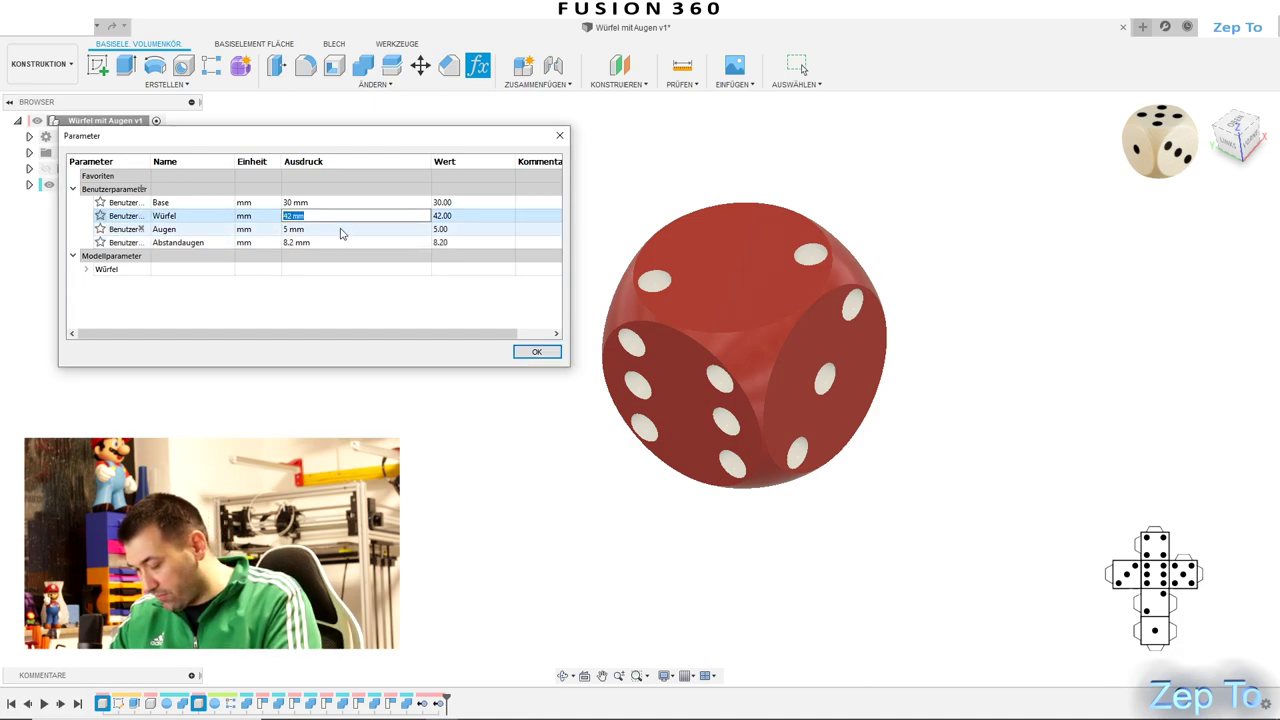
type("43")
key("Return")
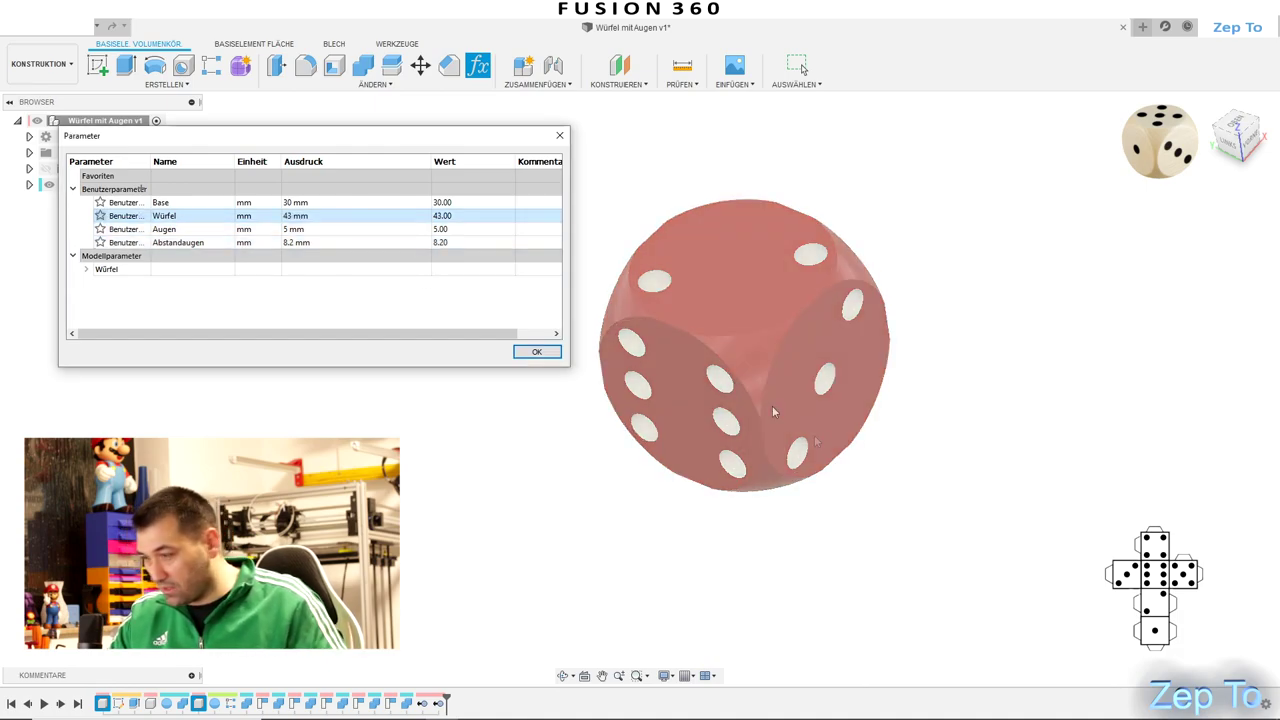
mouse_move(943, 506)
middle_mouse_down("shift")
mouse_move(960, 403)
mouse_move(974, 471)
mouse_move(954, 511)
mouse_move(950, 483)
middle_mouse_up("shift")
double_click(300, 216)
type("42")
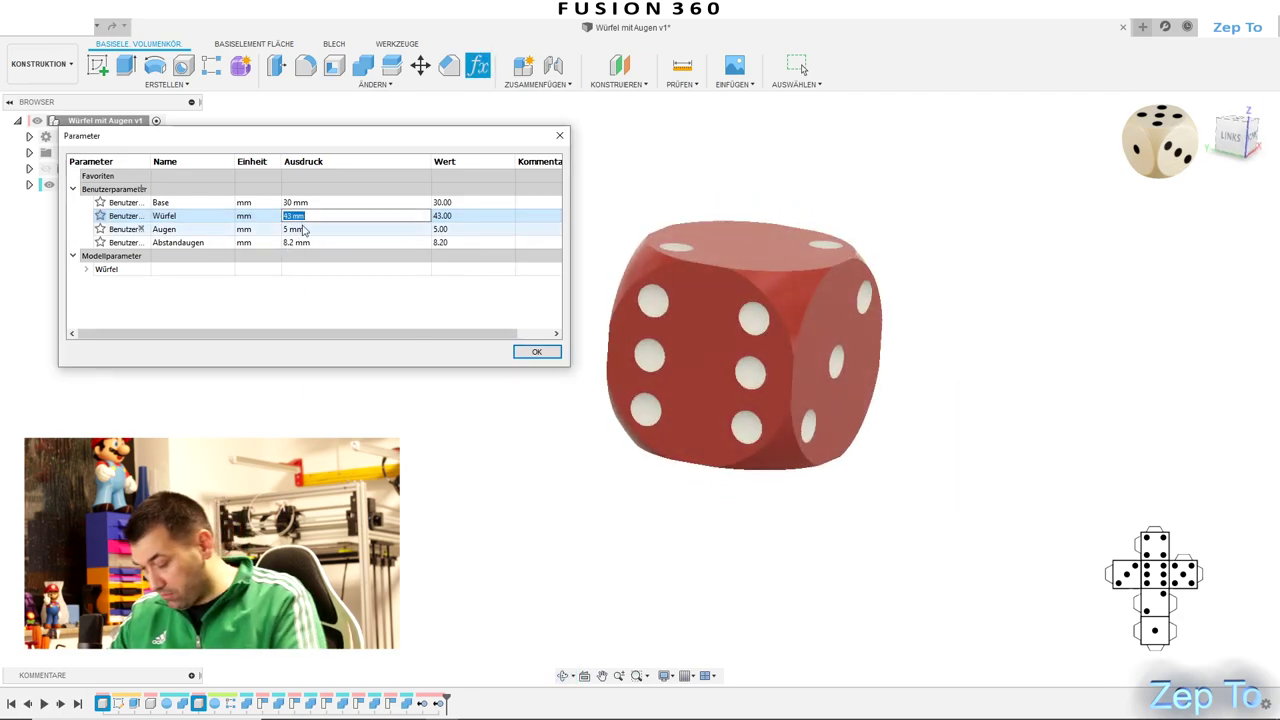
key("Return")
mouse_move(986, 371)
middle_mouse_down("shift")
mouse_move(1000, 374)
mouse_move(960, 466)
mouse_move(956, 418)
mouse_move(863, 251)
mouse_move(933, 369)
middle_mouse_up("shift")
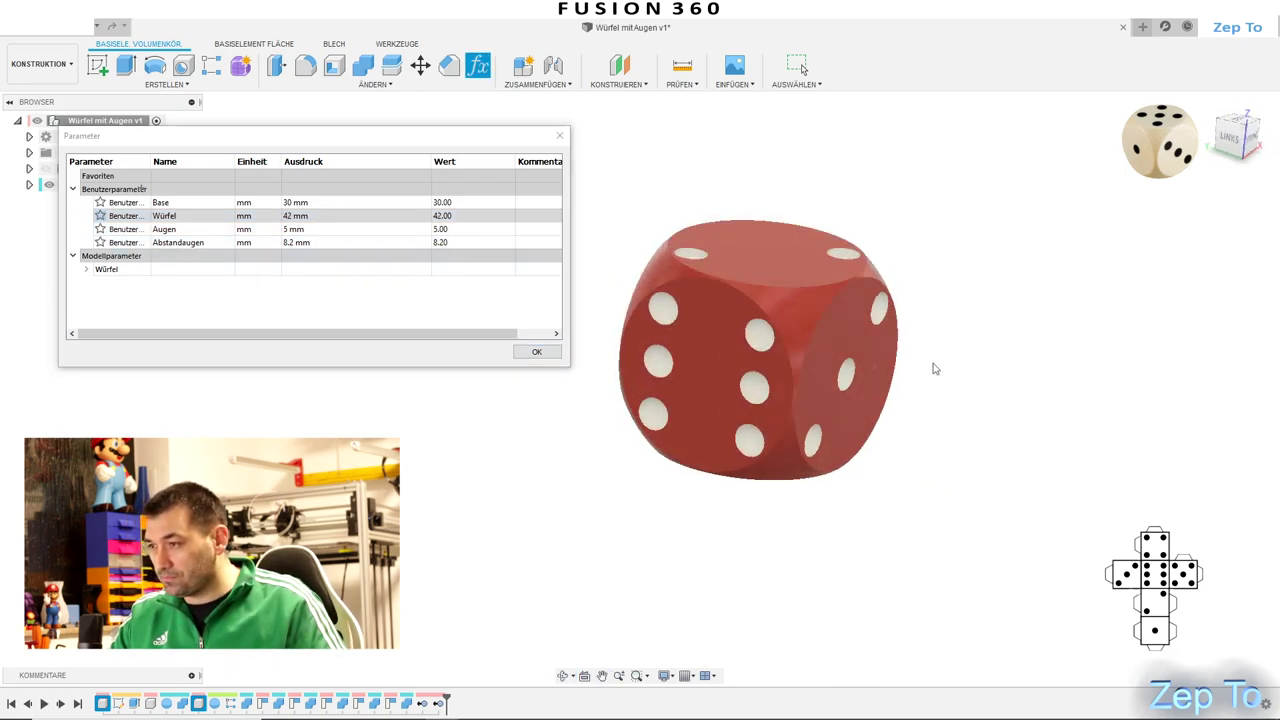
left_click(537, 352)
mouse_move(551, 346)
middle_mouse_down("shift")
mouse_move(994, 400)
mouse_move(857, 440)
mouse_move(853, 366)
mouse_move(886, 426)
mouse_move(906, 360)
mouse_move(837, 413)
mouse_move(851, 400)
middle_mouse_up("shift")
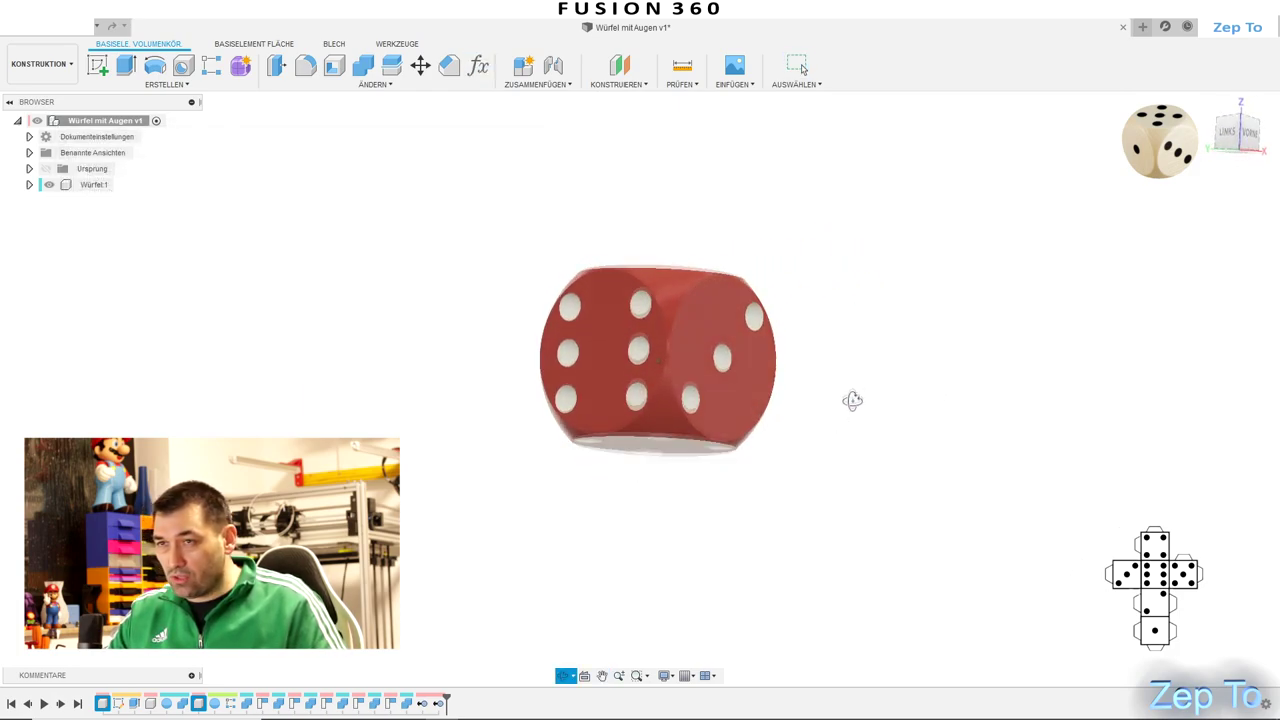
Save the Würfel mit Augen design as a new version
left_click(64, 36)
left_click(650, 363)
mouse_move(829, 346)
middle_mouse_down("shift")
mouse_move(837, 360)
mouse_move(848, 306)
mouse_move(960, 303)
mouse_move(834, 306)
mouse_move(820, 349)
mouse_move(837, 374)
mouse_move(854, 369)
middle_mouse_up("shift")
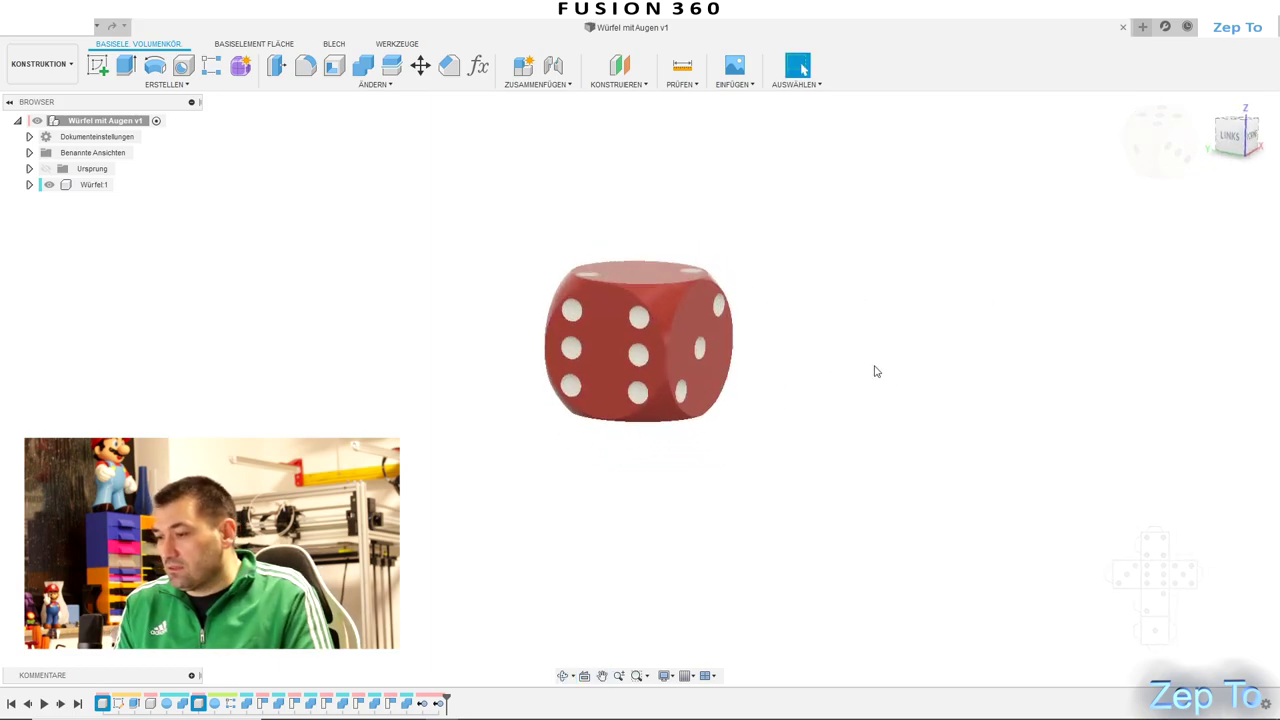